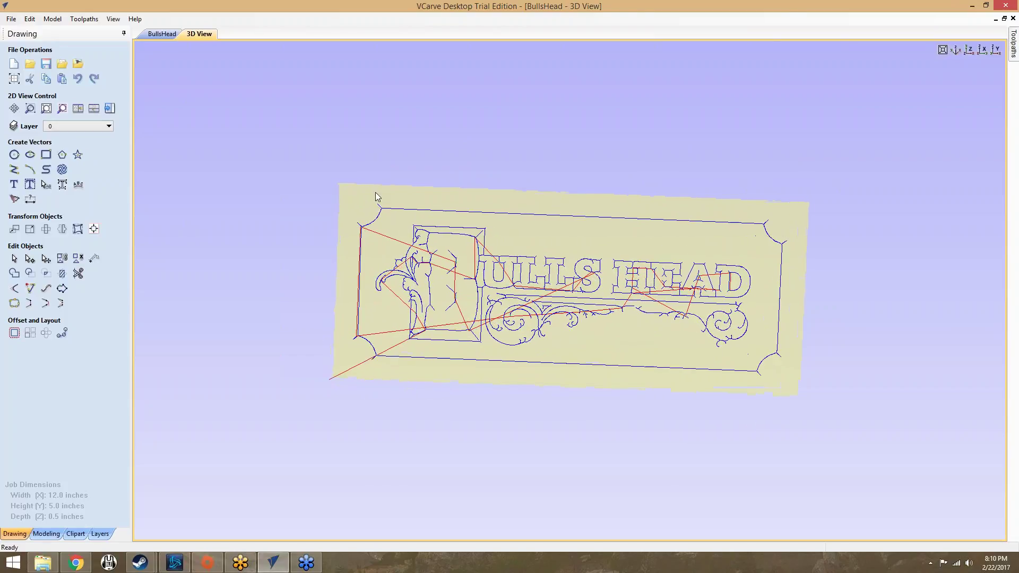
Run the animated preview of the V-Carve_V90 toolpath on the cherry material, then close the toolpath preview.
click(171, 34)
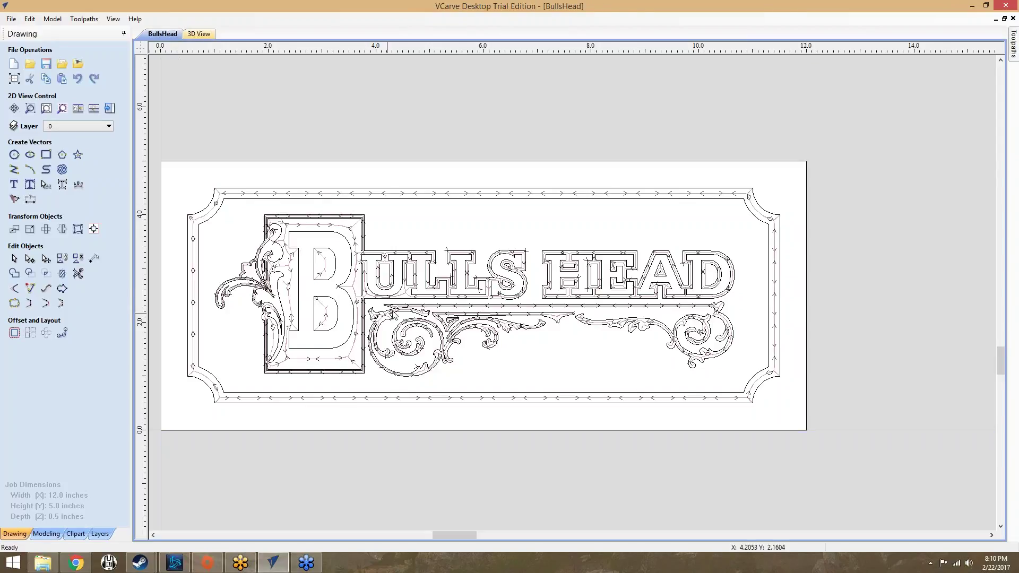
click(192, 36)
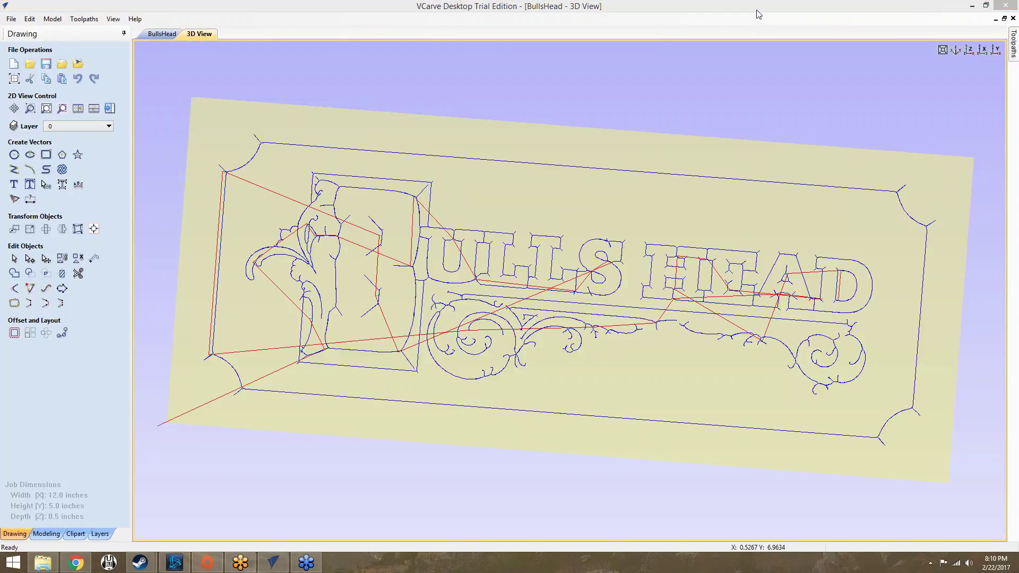
click(1012, 37)
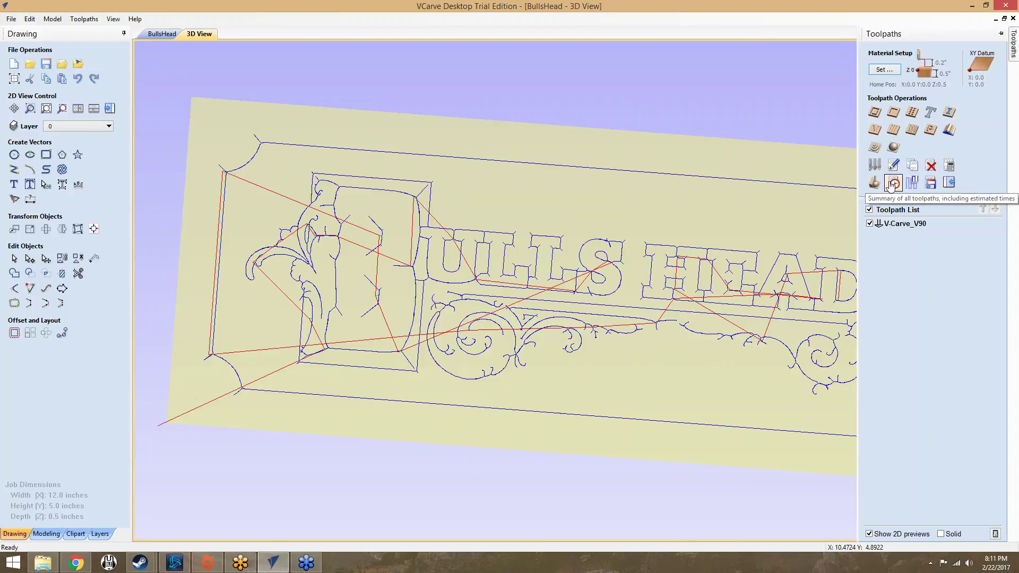
click(874, 182)
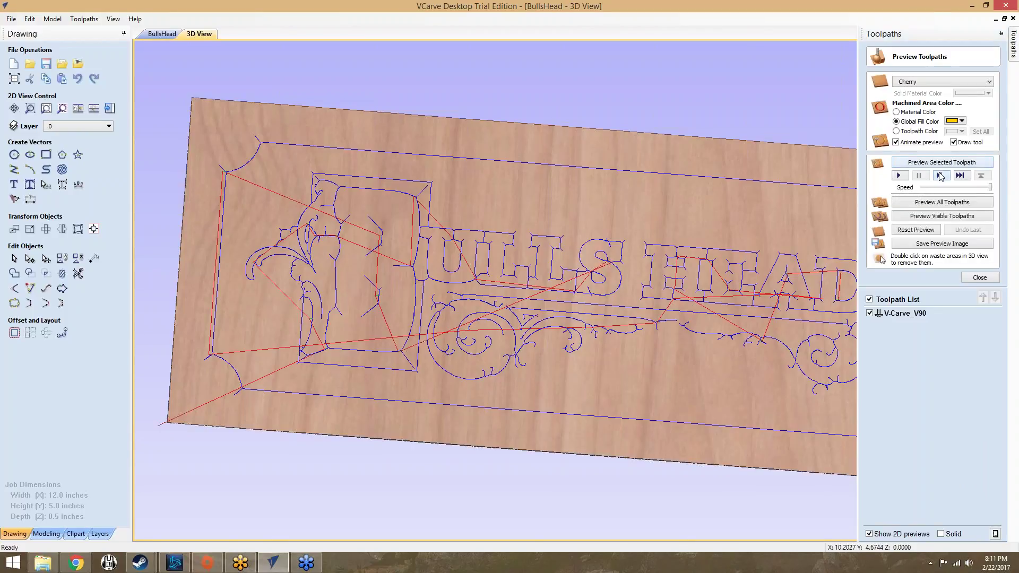
click(902, 176)
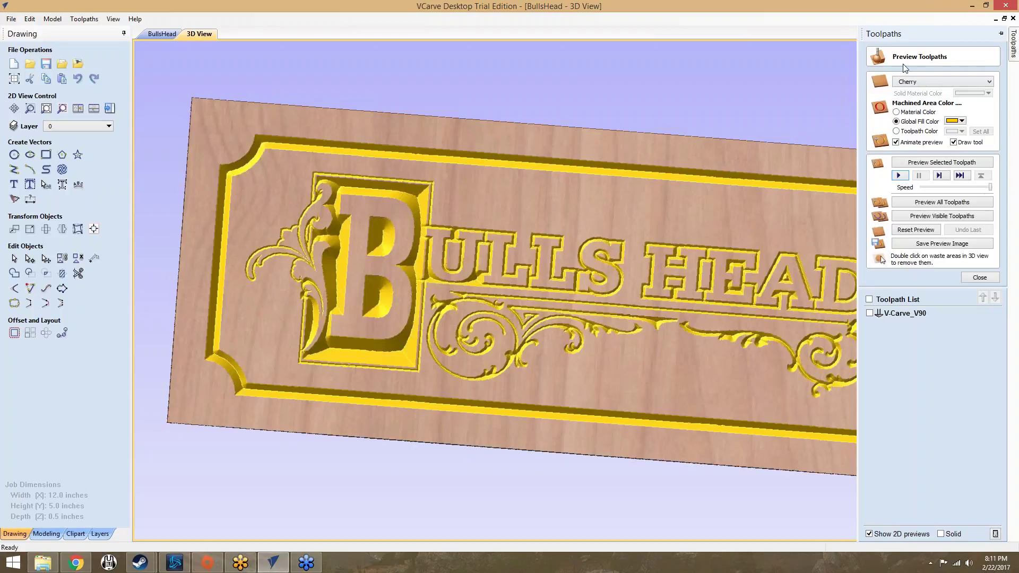
click(983, 277)
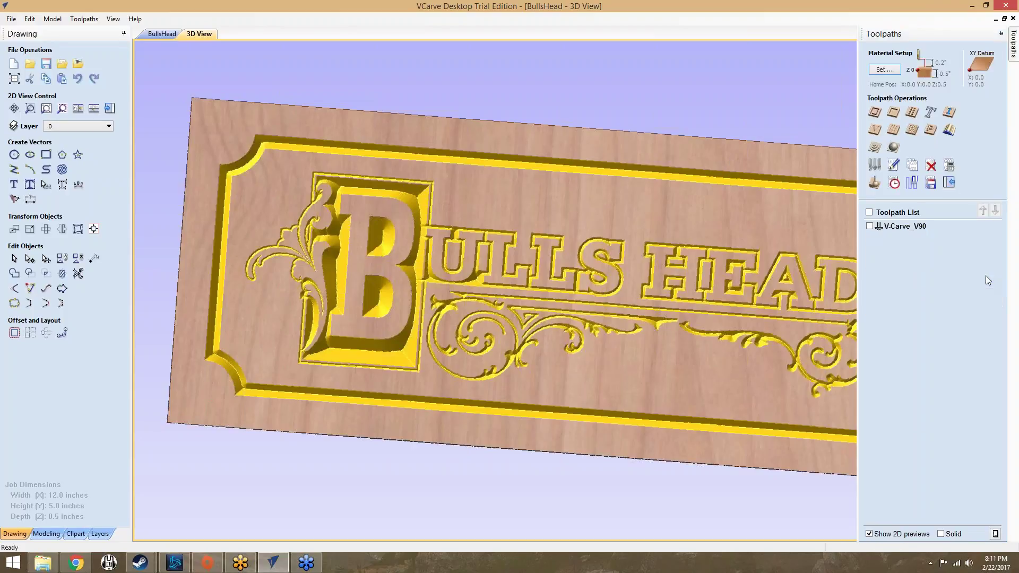
Inspect the carved Bulls Head sign face-on in 3D and compare it with the 2D vector drawing.
mouse_move(532, 71)
mouse_down()
mouse_move(513, 64)
mouse_move(604, 66)
mouse_move(654, 122)
mouse_move(674, 212)
mouse_move(633, 157)
mouse_move(452, 46)
mouse_move(504, 32)
mouse_move(531, 51)
mouse_up()
mouse_move(520, 203)
mouse_down()
mouse_move(488, 148)
mouse_move(527, 202)
mouse_move(518, 219)
mouse_move(529, 266)
mouse_move(403, 139)
mouse_move(405, 112)
mouse_move(483, 95)
mouse_move(481, 227)
mouse_move(468, 217)
mouse_move(467, 236)
mouse_move(478, 246)
mouse_move(570, 256)
mouse_move(416, 209)
mouse_move(469, 130)
mouse_move(733, 234)
mouse_move(803, 212)
mouse_move(806, 327)
mouse_move(713, 328)
mouse_move(650, 272)
mouse_move(652, 221)
mouse_up()
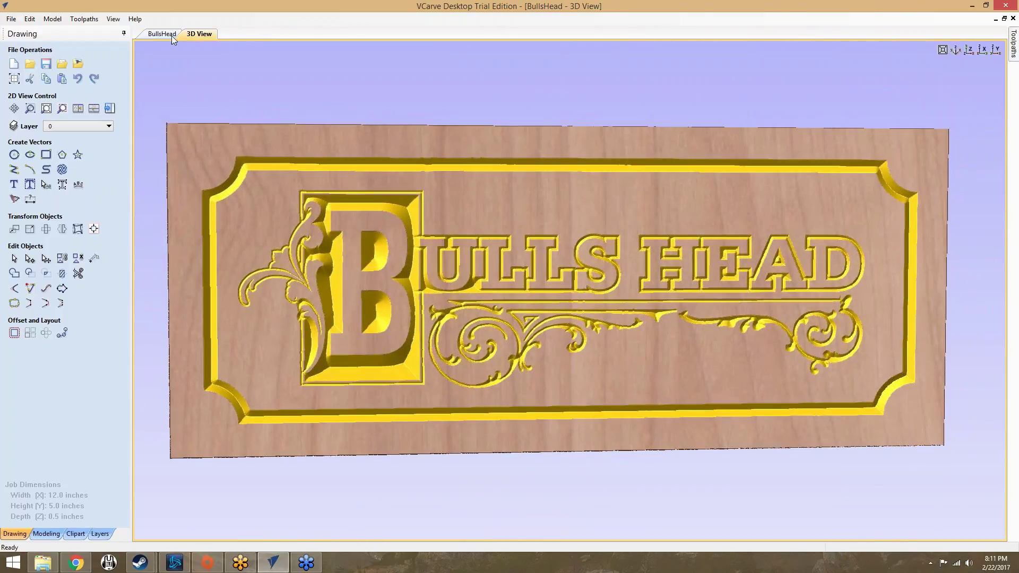
click(165, 34)
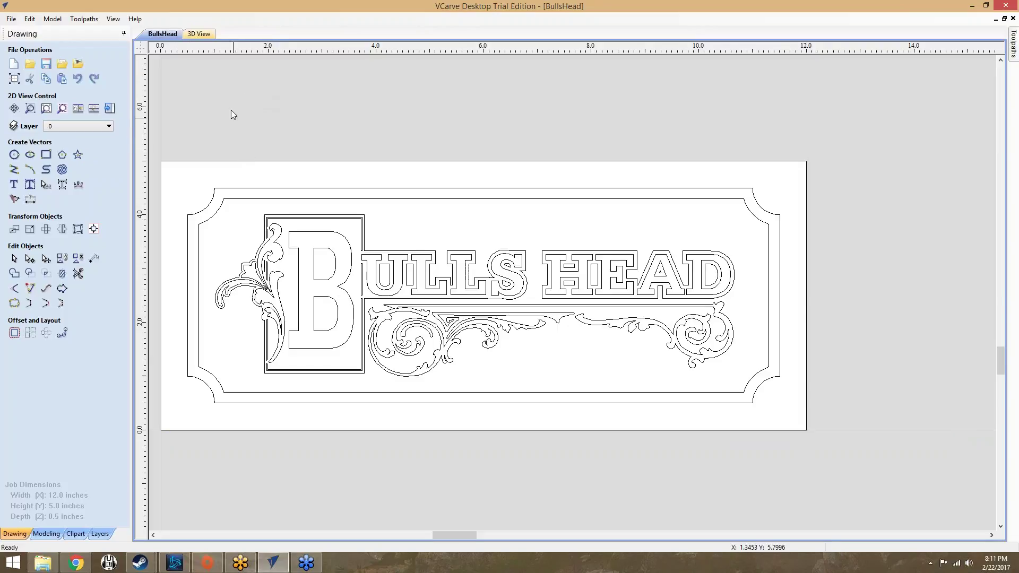
click(199, 33)
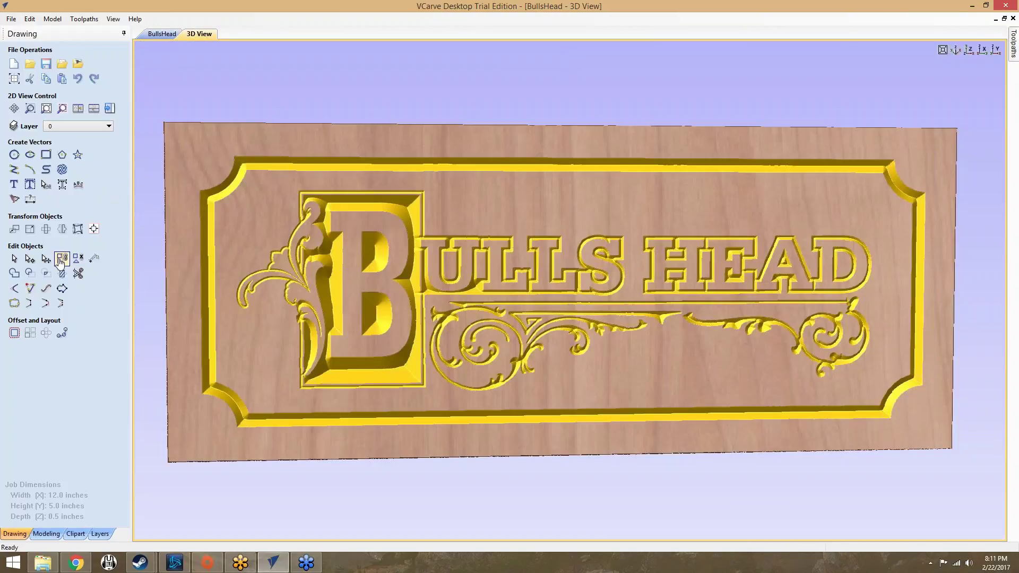
Show the V-Carve_V90 toolpath and examine its path over the vectors in the 2D drawing.
mouse_move(1013, 45)
click(869, 228)
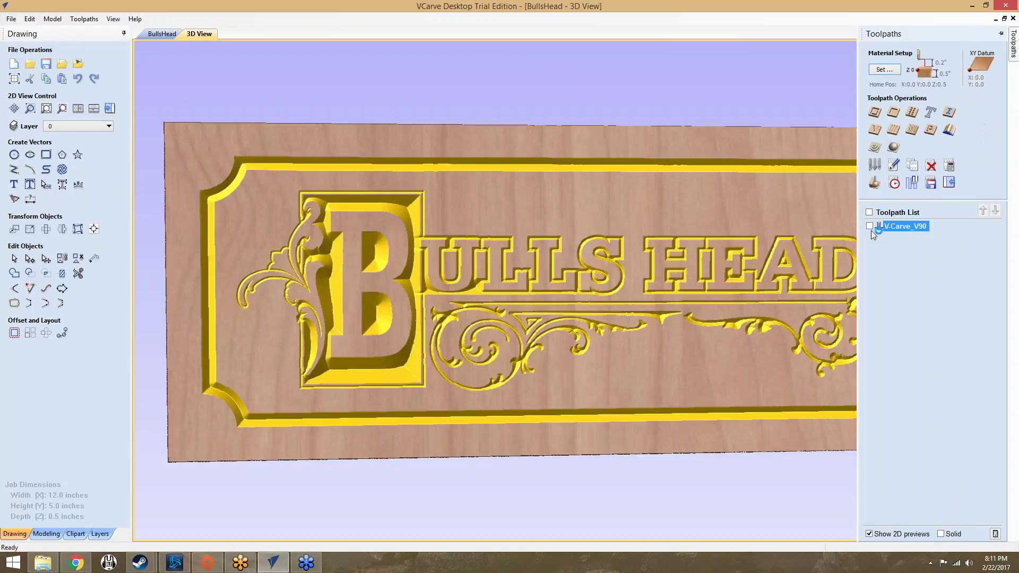
click(174, 34)
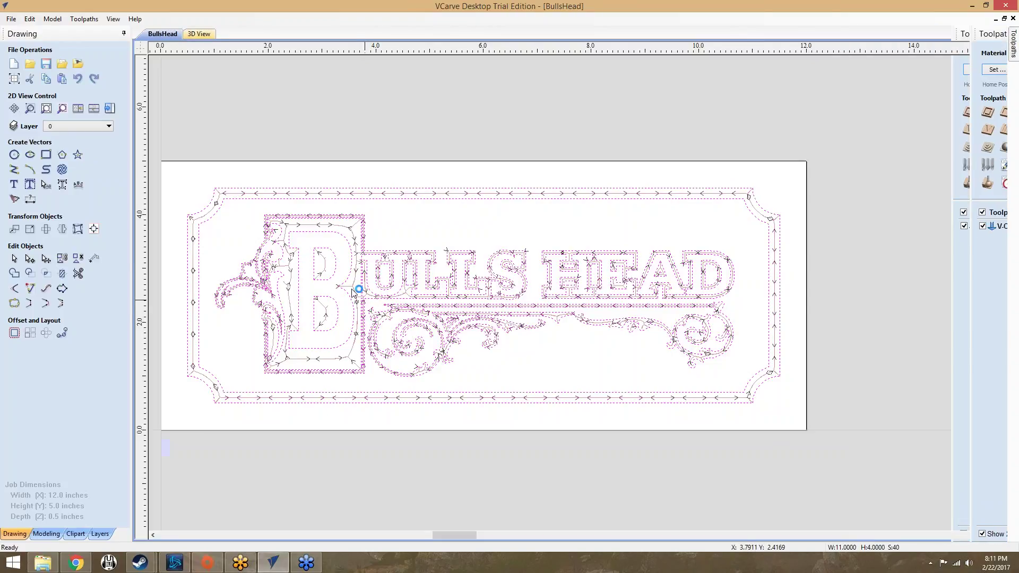
scroll(310, 262, up, 5)
scroll(316, 266, down, 4)
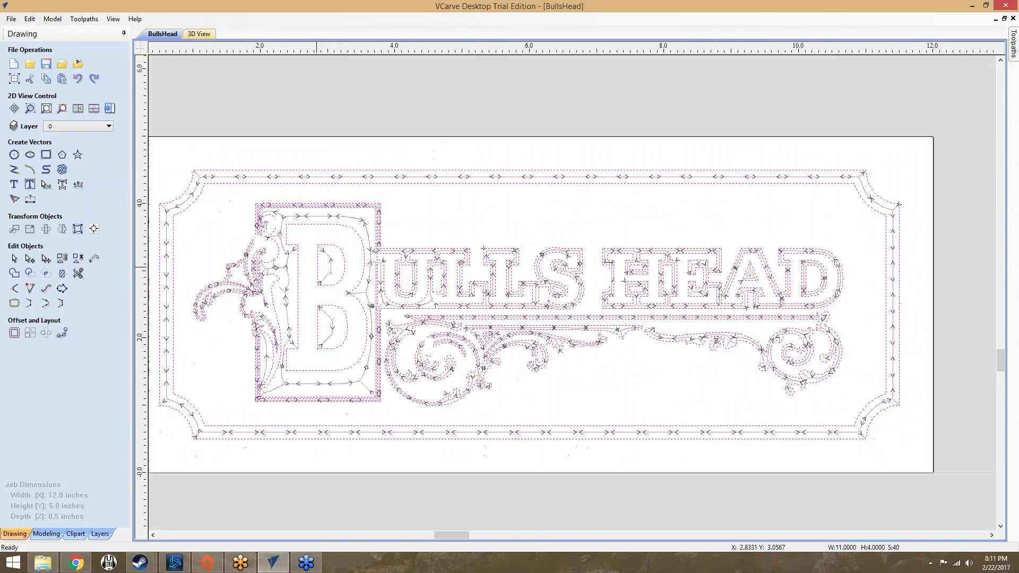
scroll(316, 266, down, 2)
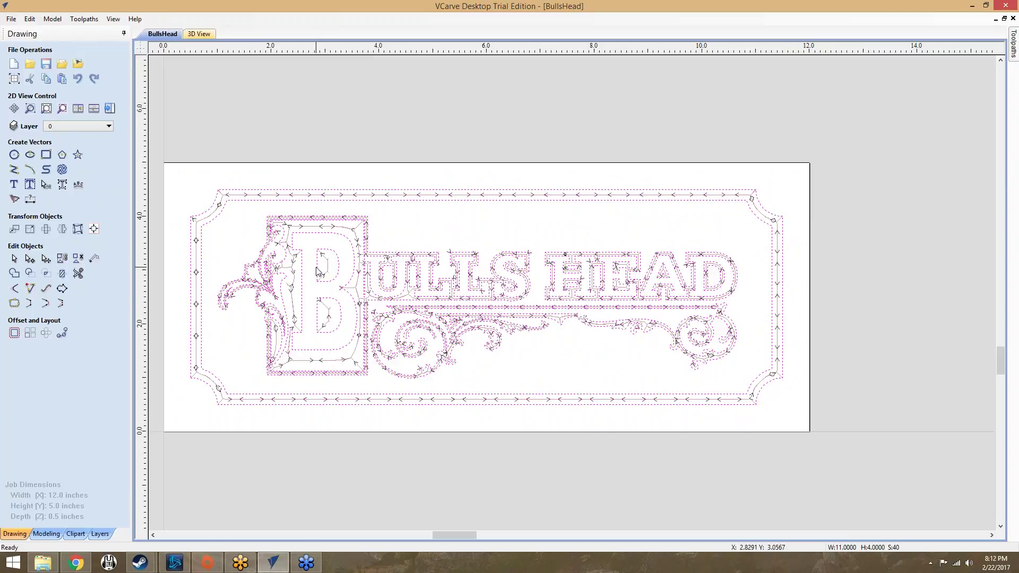
Hide all toolpaths and compare the plain 2D vectors with the carved 3D preview.
click(199, 34)
mouse_move(1012, 48)
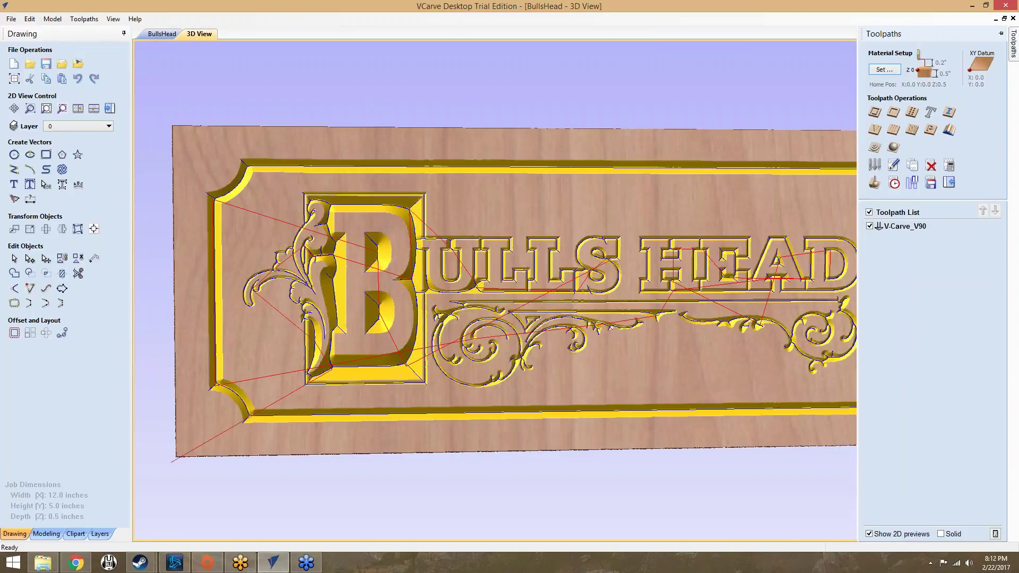
click(869, 212)
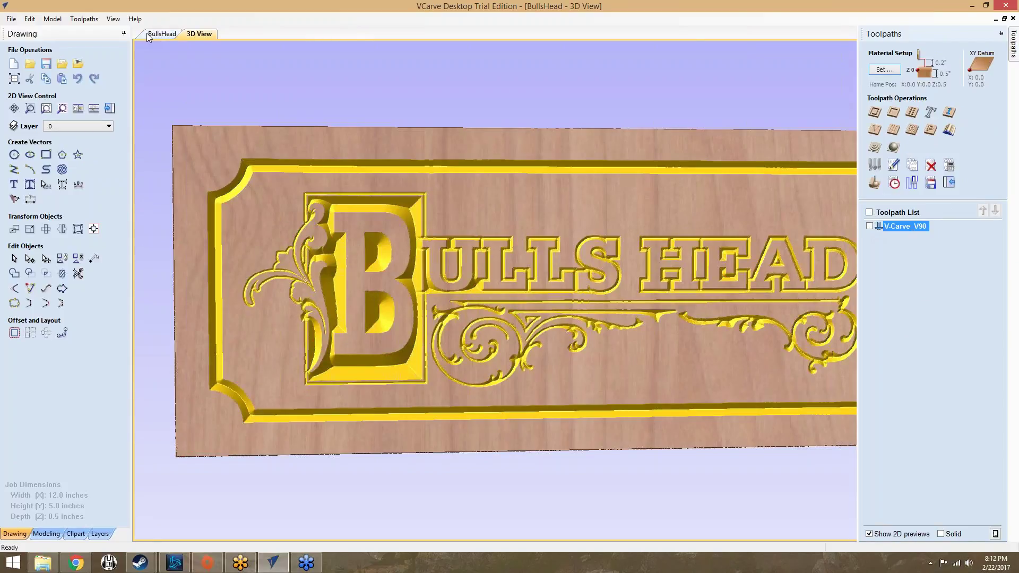
click(162, 34)
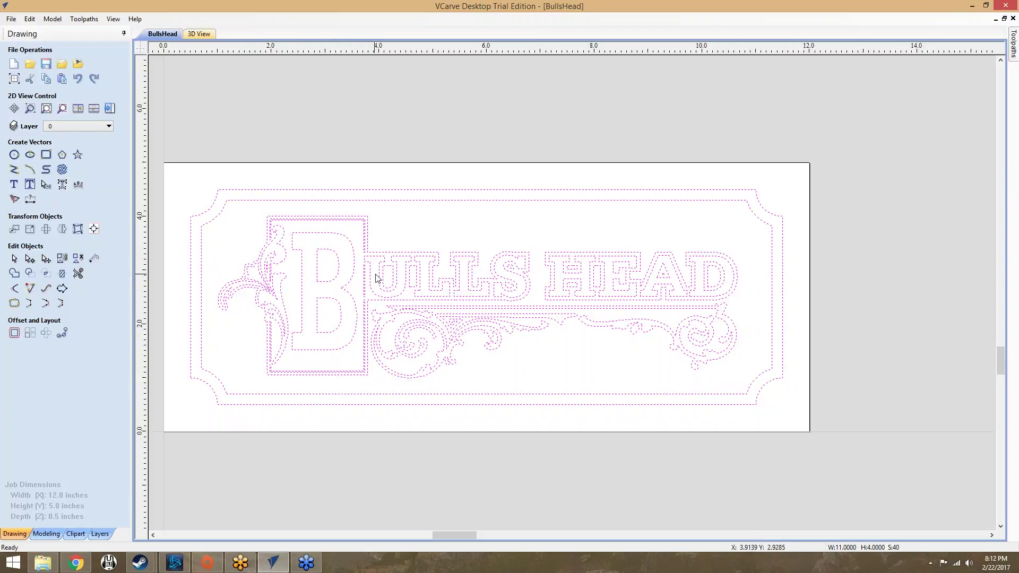
click(189, 34)
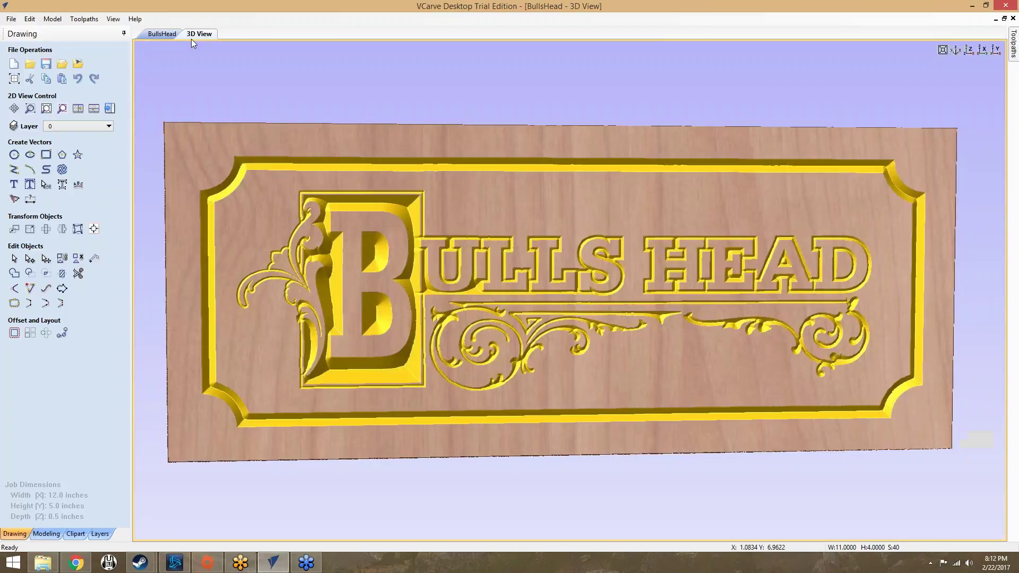
click(164, 34)
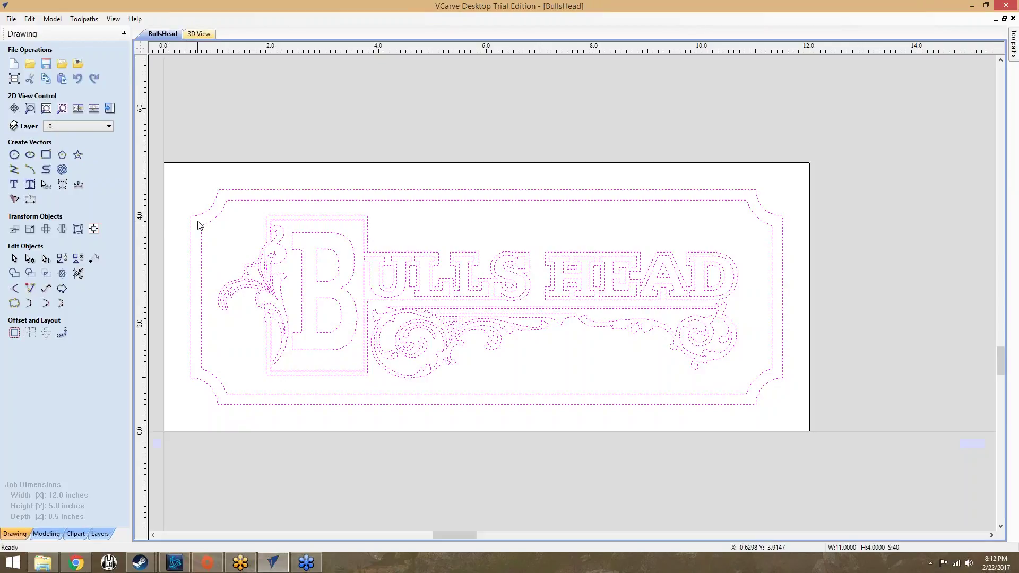
Draw a three-point arc with a radius of about 0.2 inches above the U of BULLS.
click(30, 169)
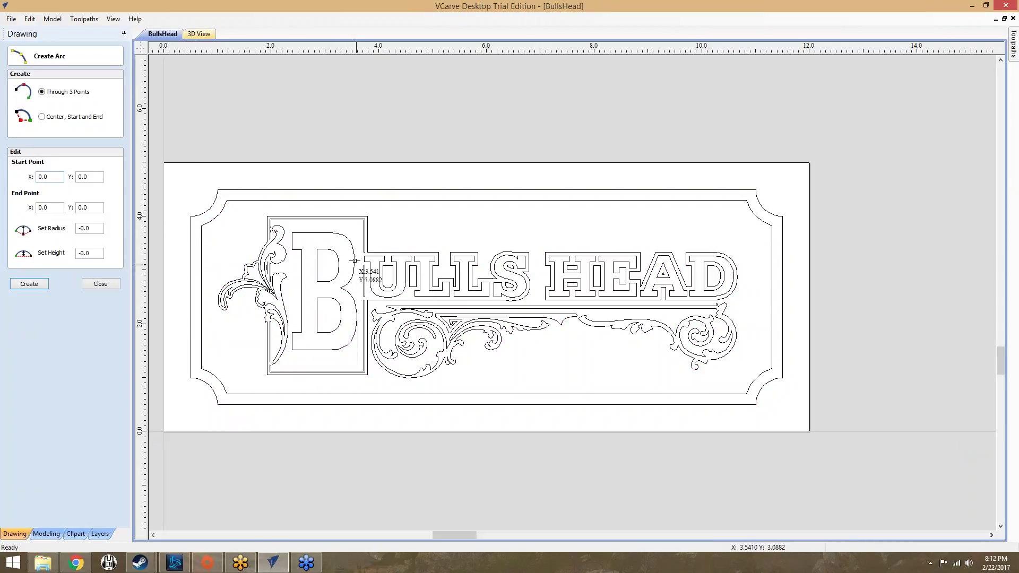
click(372, 230)
click(401, 234)
click(394, 238)
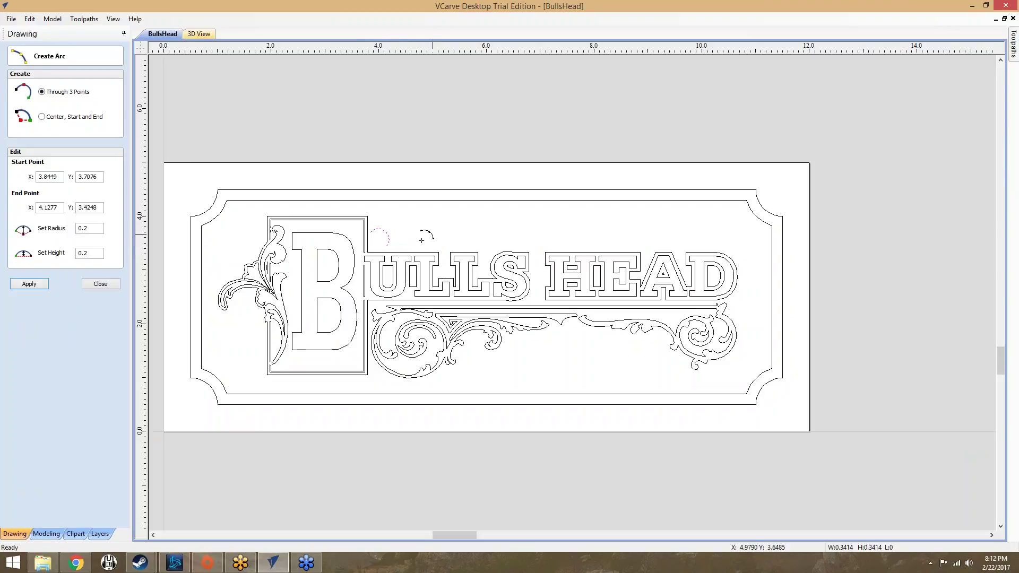
Draw two three-point arcs with shared ends and radii of about 0.18 inches, forming a near-circle beside the first arc.
scroll(393, 235, up, 5)
scroll(393, 237, up, 2)
scroll(383, 237, down, 2)
click(395, 206)
click(414, 262)
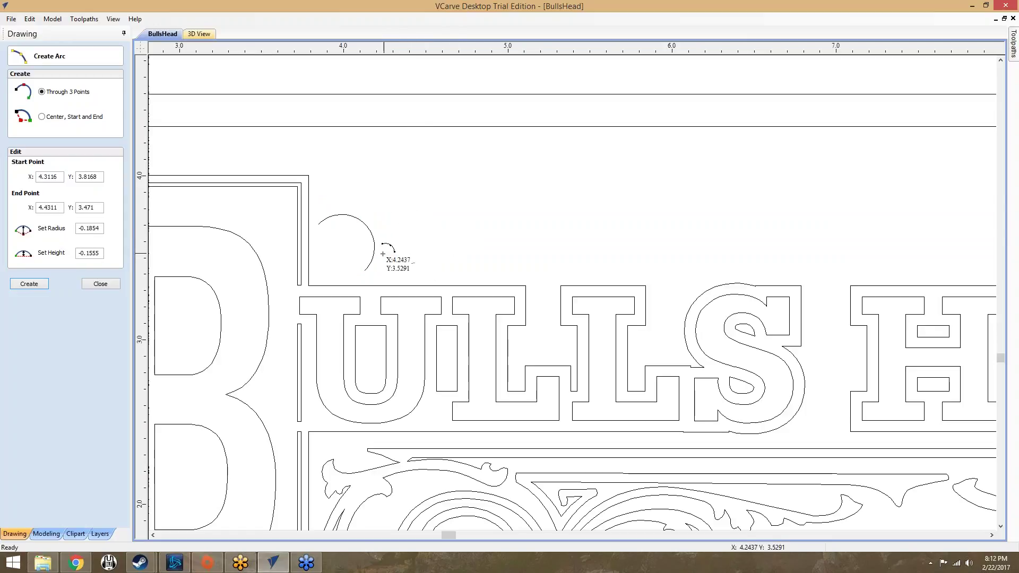
click(397, 206)
click(397, 205)
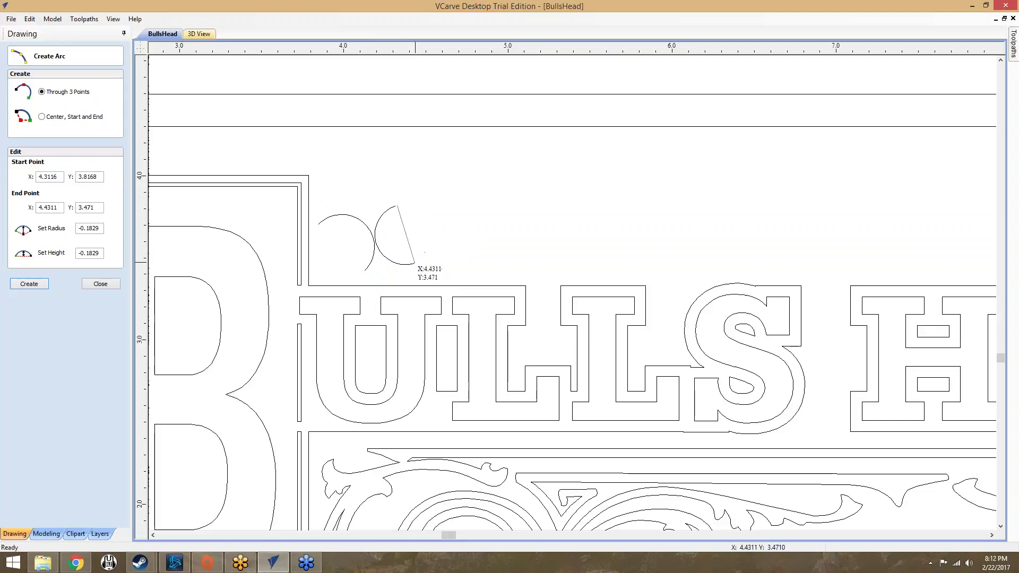
click(429, 225)
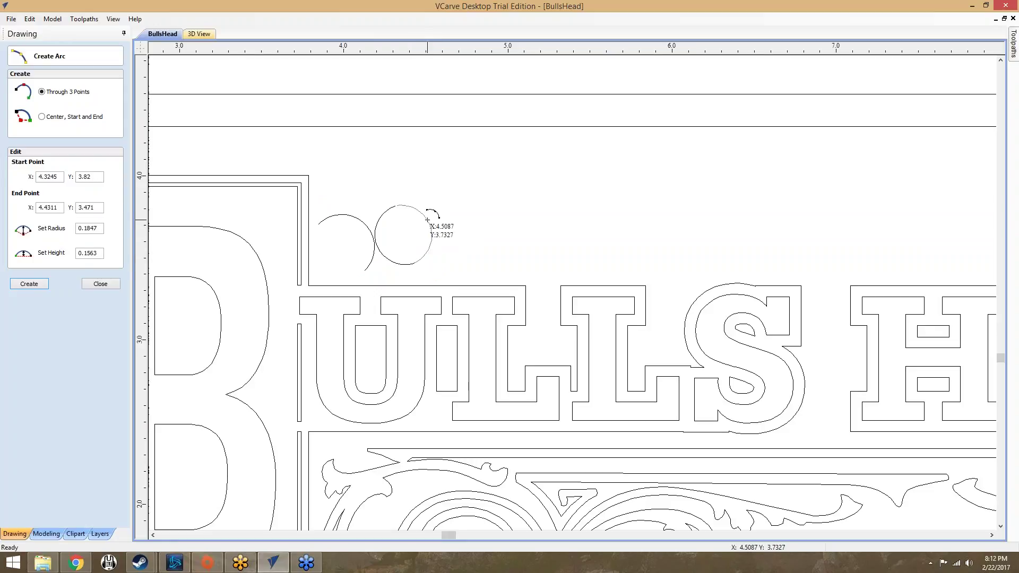
Complete the first arc into a circle with a second three-point arc of about 0.2 inches radius between its endpoints.
click(317, 224)
click(318, 224)
click(365, 269)
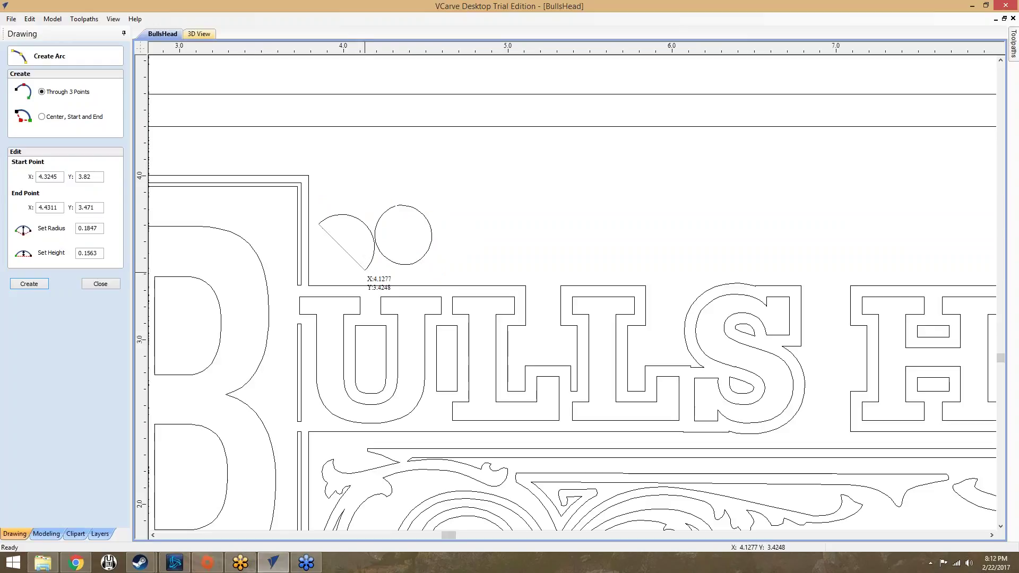
click(320, 270)
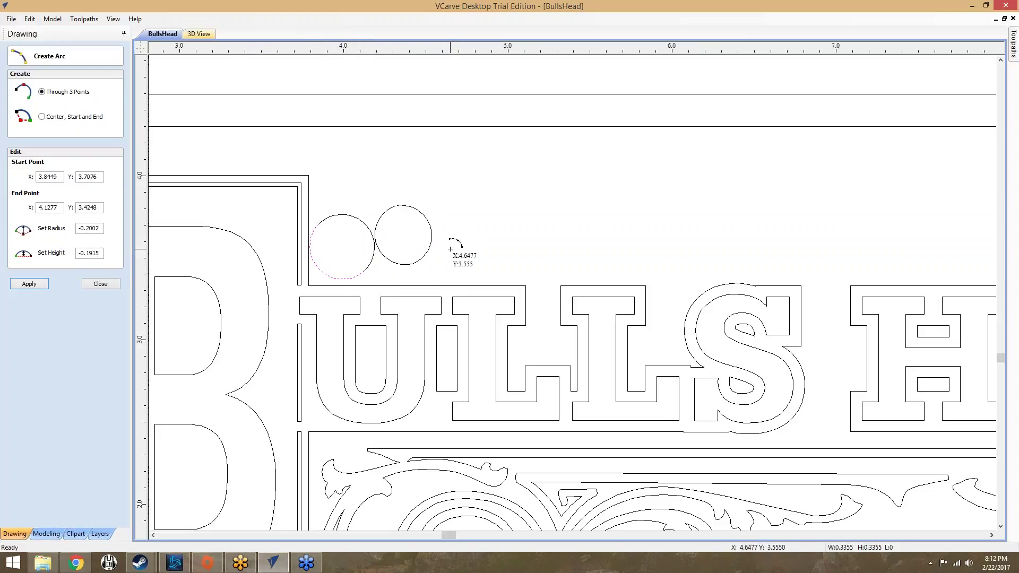
Draw a crescent above the first L from two three-point arcs with radii of about 0.22 and 0.29 inches, and finish arc creation.
click(480, 222)
click(521, 270)
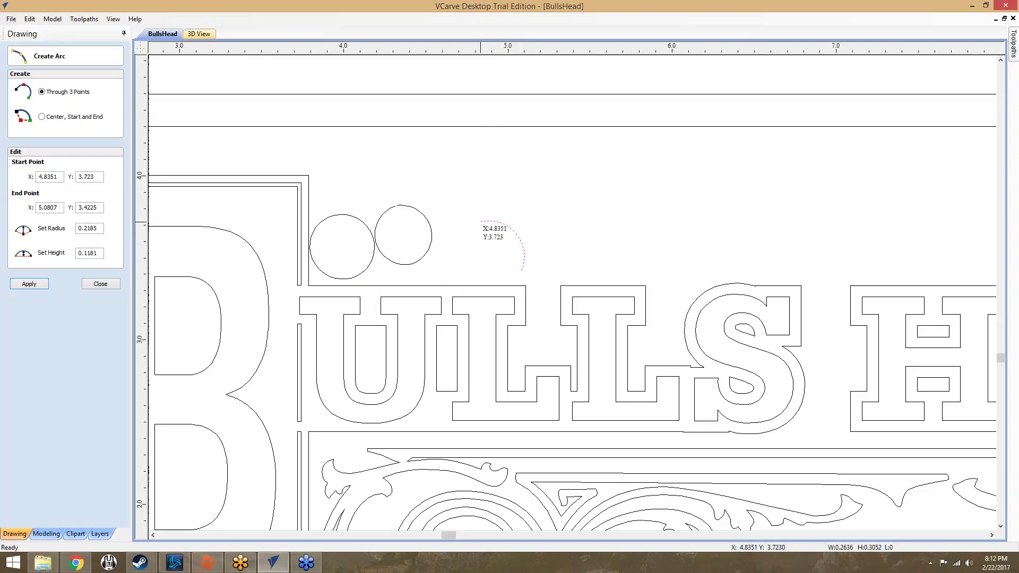
click(513, 241)
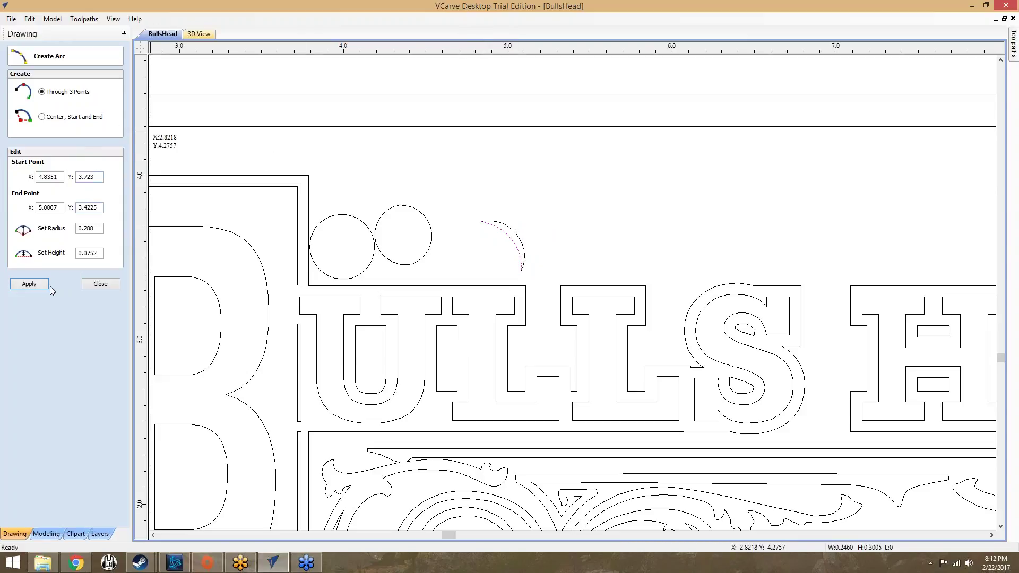
click(111, 287)
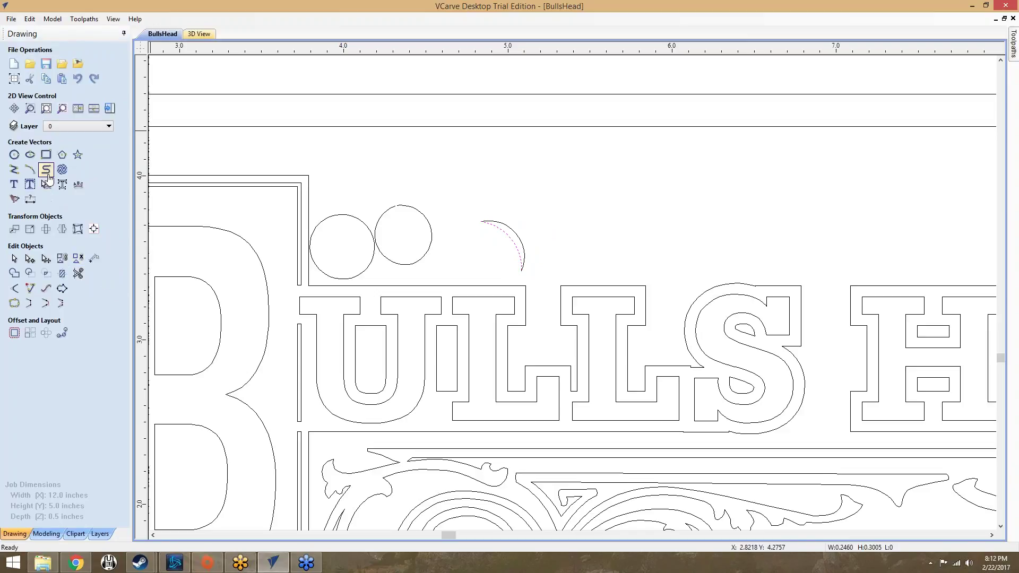
Draw a wavy closed freeform curve above the two circles and the crescent, ending at its starting point.
click(448, 153)
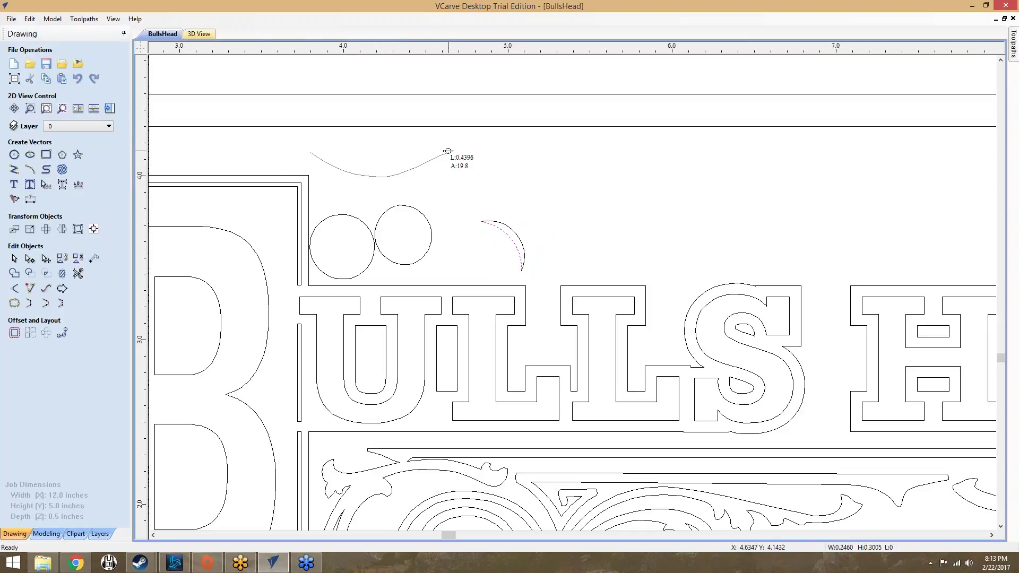
click(485, 196)
click(549, 182)
click(510, 136)
click(430, 141)
click(328, 148)
click(239, 139)
click(302, 175)
click(311, 154)
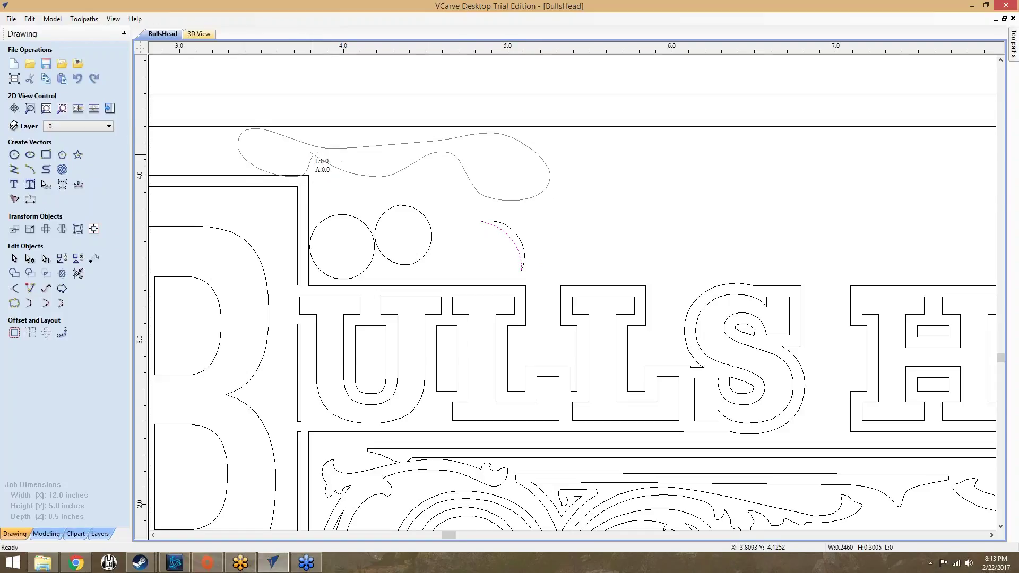
Draw a smaller closed oval-like curve overlapping the middle of the wavy freeform curve.
click(336, 167)
click(413, 168)
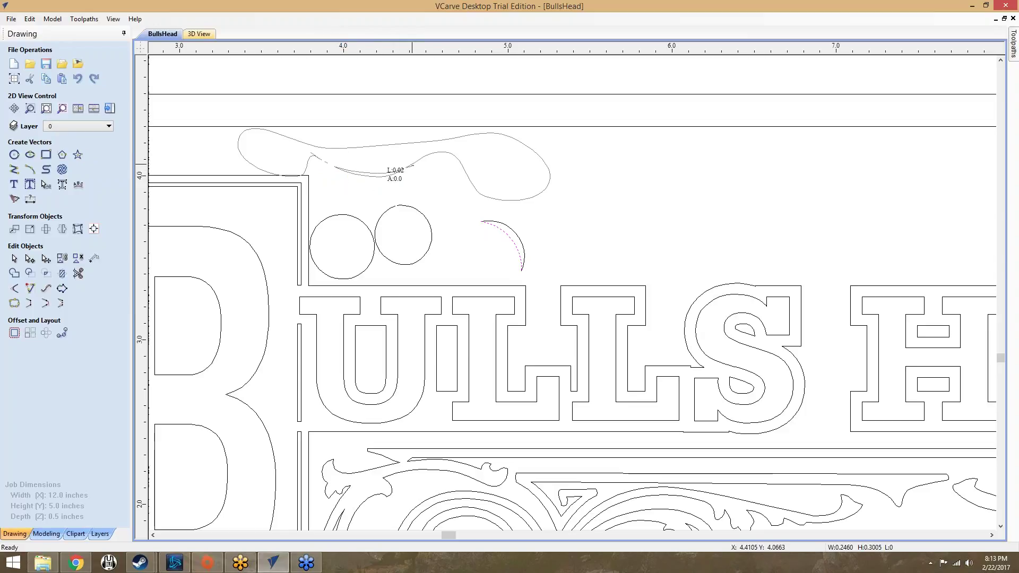
click(309, 156)
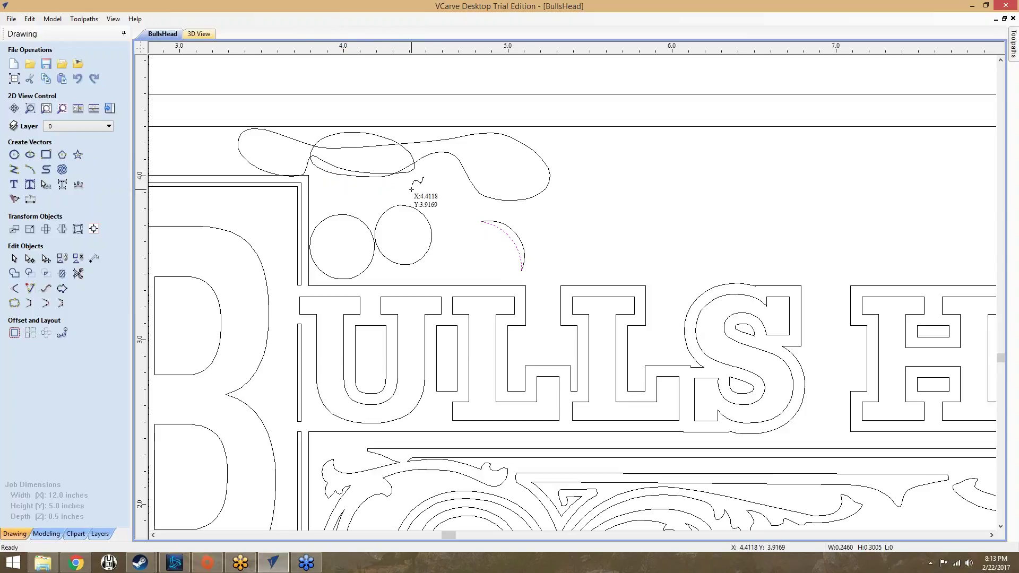
Check the carved 3D preview, return to the 2D drawing and show the toolpath operations.
click(198, 33)
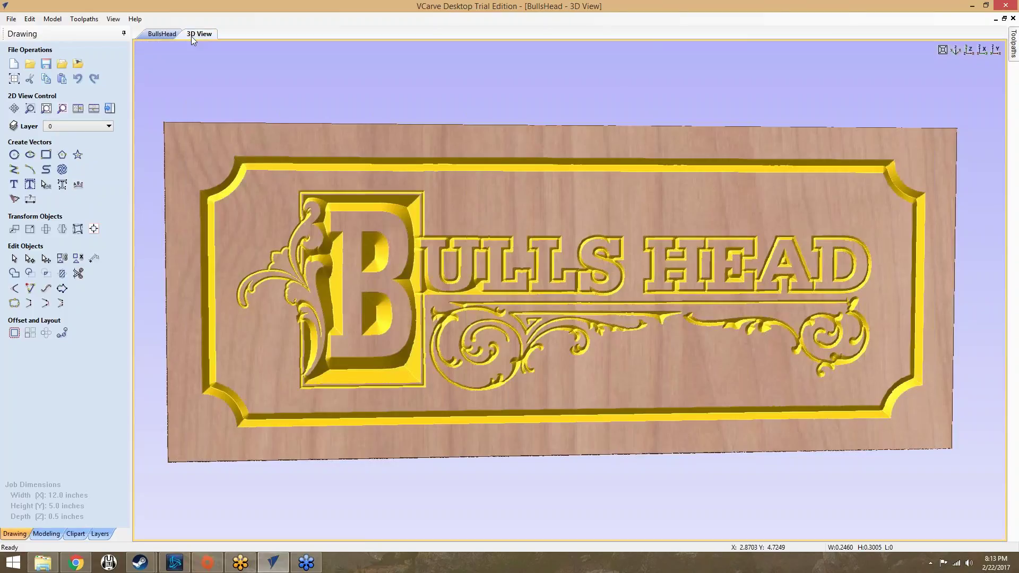
click(163, 34)
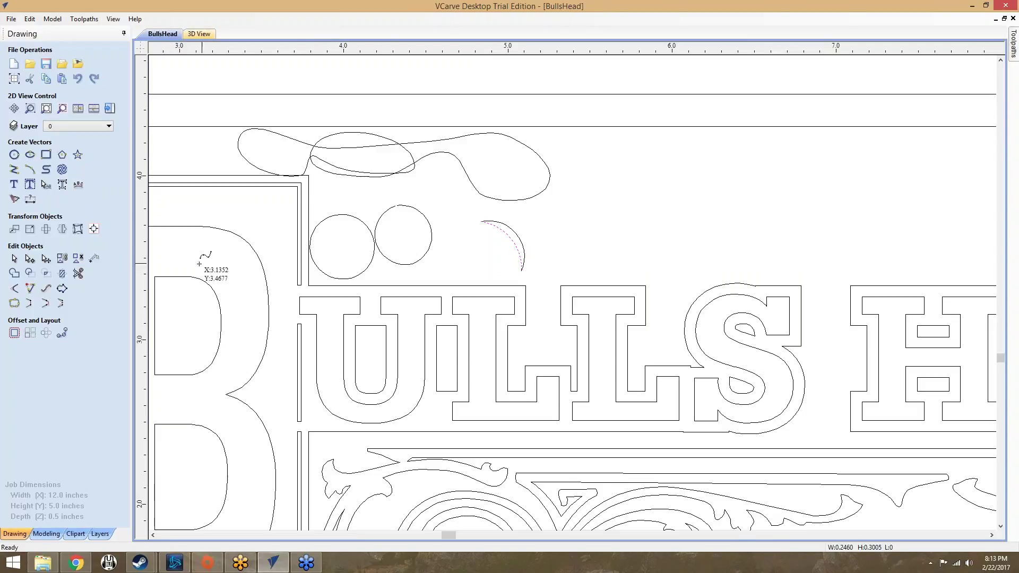
click(1013, 46)
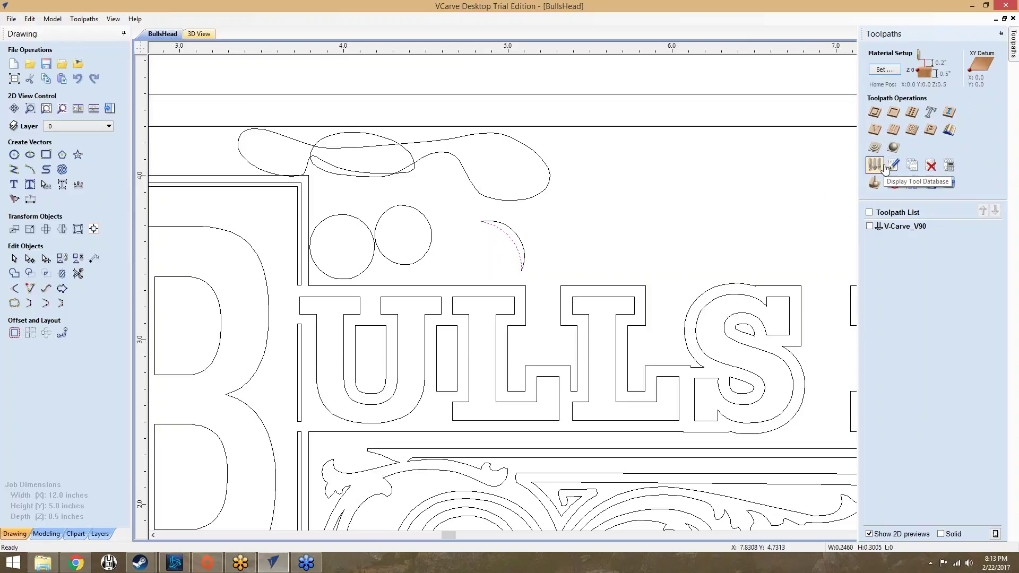
Show the 2D preview of the V-Carve_V90 toolpath over the sign drawing.
click(869, 226)
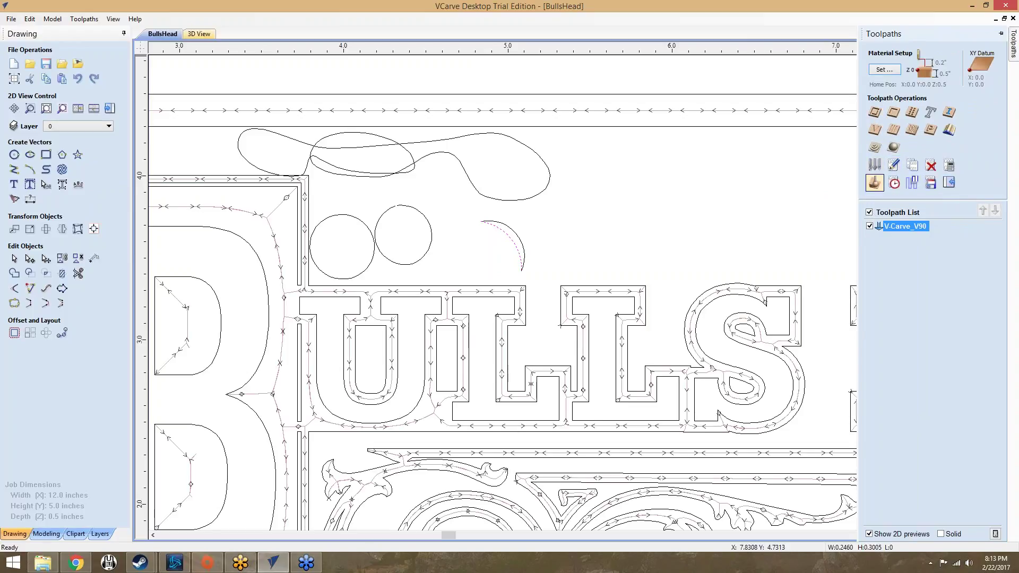
click(874, 148)
click(278, 146)
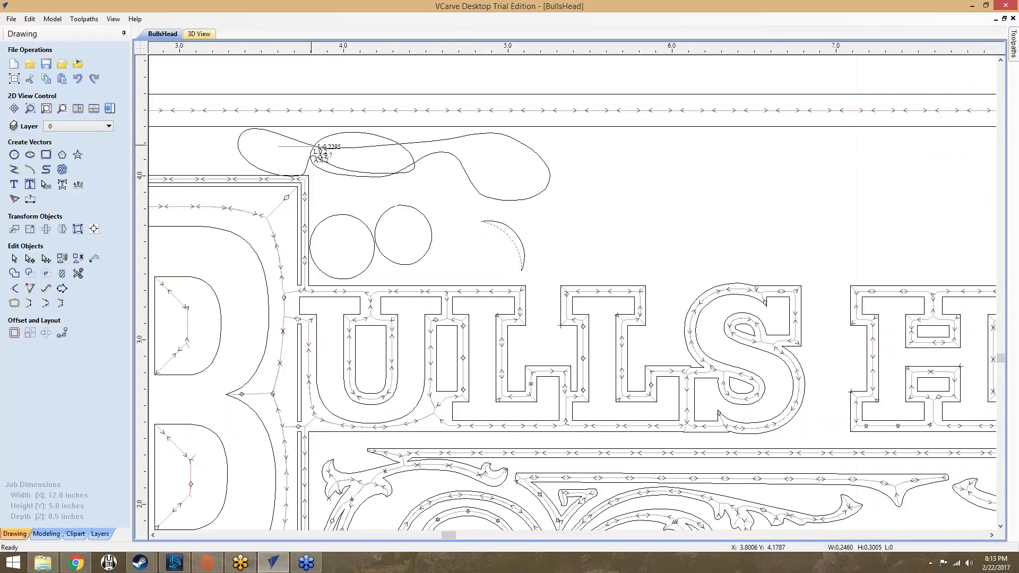
Open and leave the Interactive Vector Trim tool, and try Convert Text to Curves without a text selected.
click(78, 275)
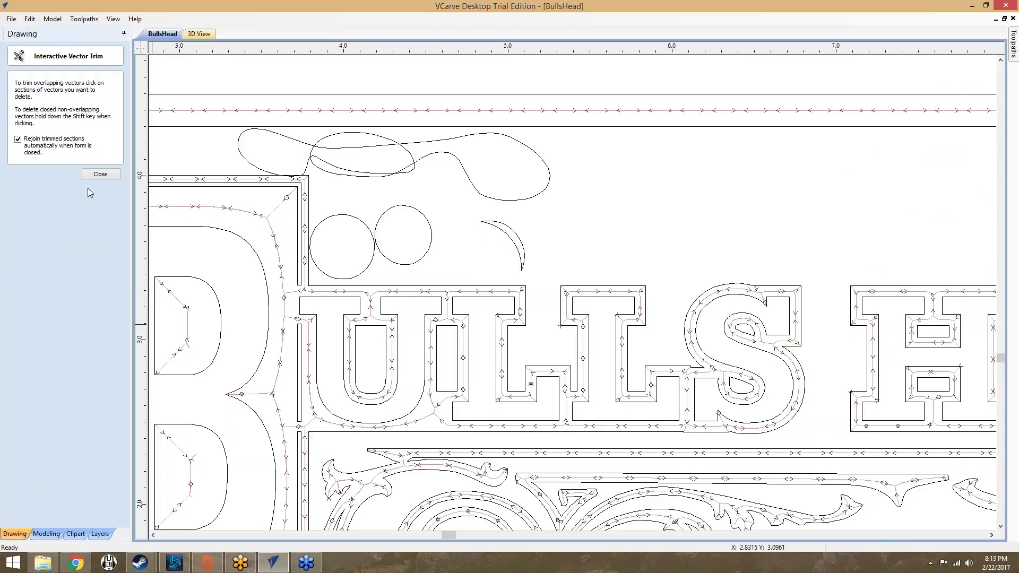
click(101, 174)
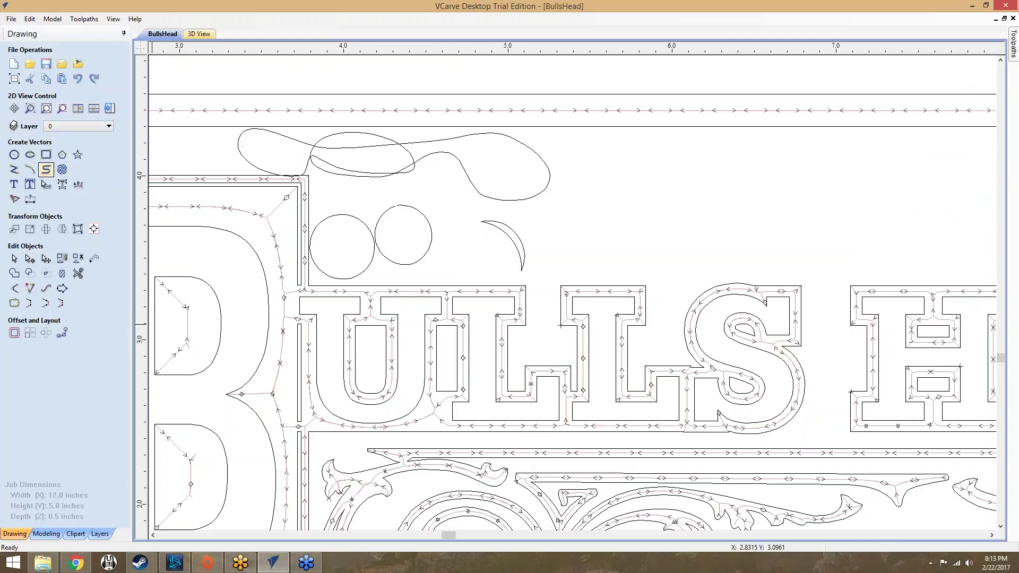
click(64, 185)
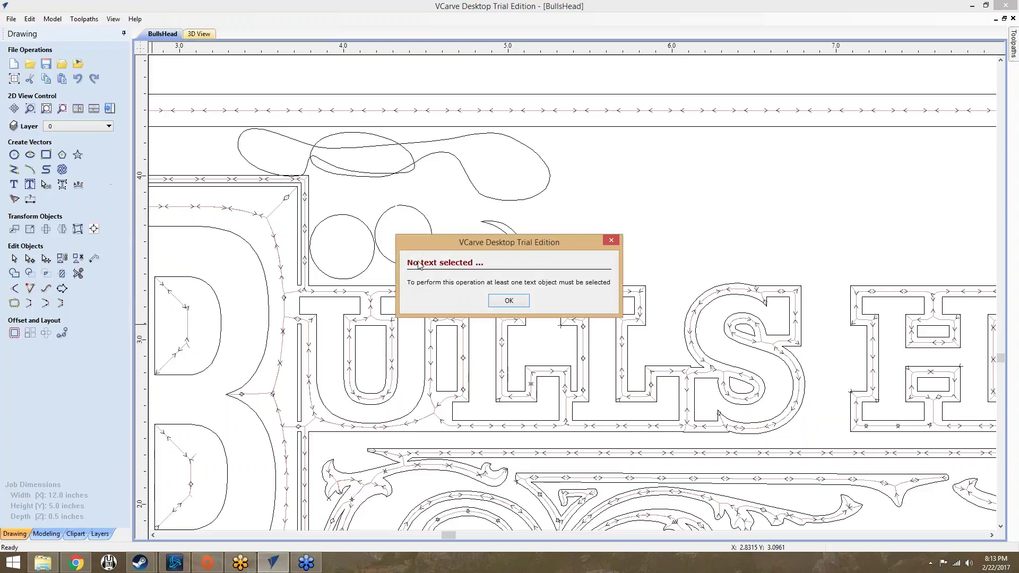
click(499, 301)
Start a new Auto Layout Text and enter "Test" as its text.
click(30, 187)
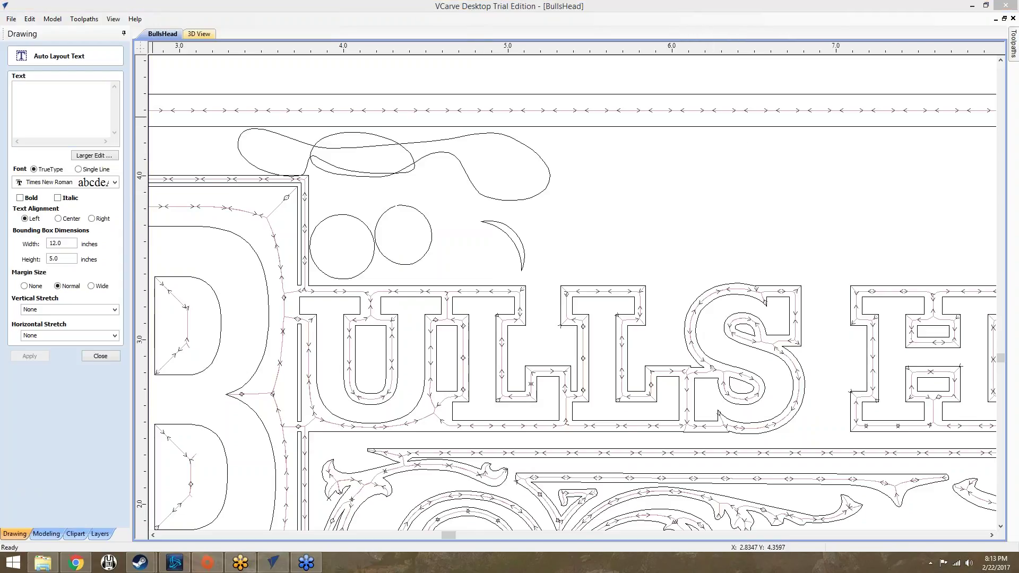
click(20, 98)
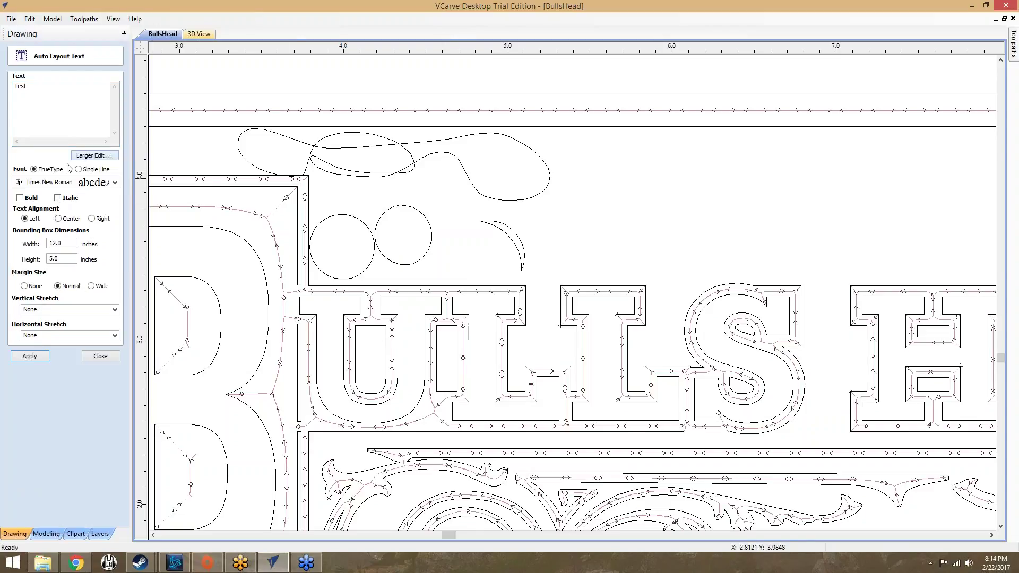
click(94, 155)
click(41, 309)
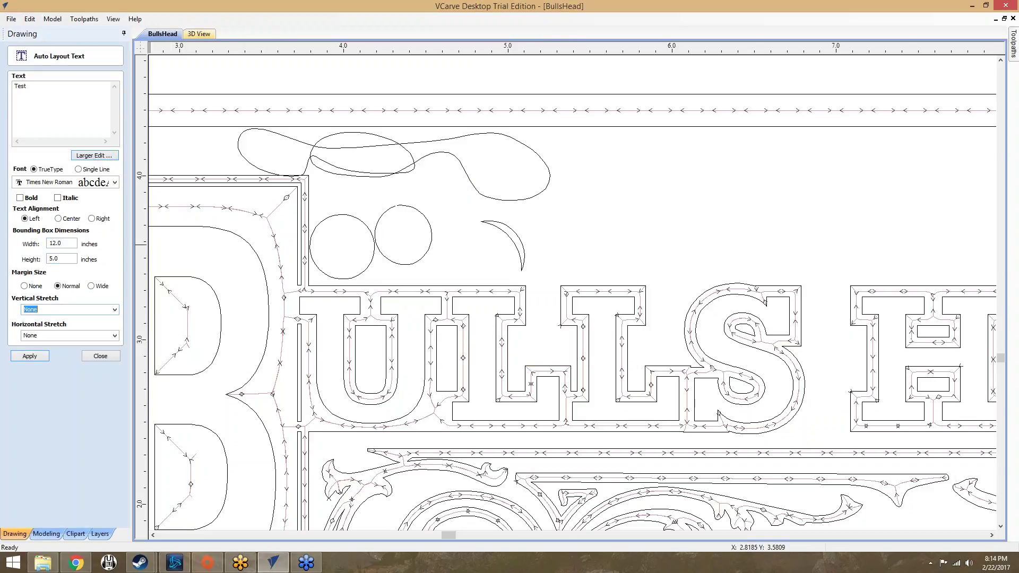
Try the Single Line font type, return to TrueType and set the font to Yu Mincho Demibold.
click(78, 170)
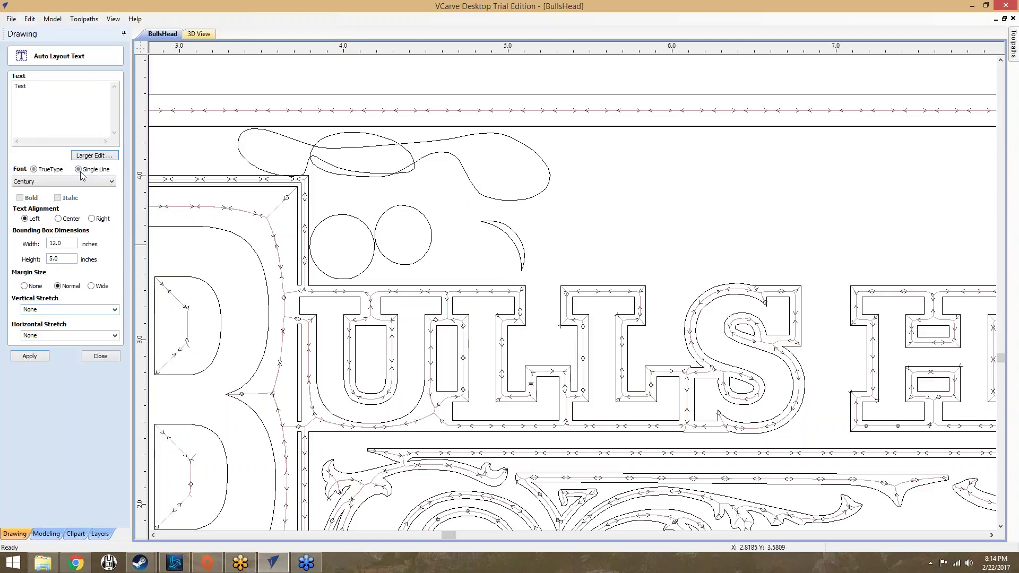
click(50, 170)
click(55, 183)
scroll(74, 240, down, 1)
scroll(74, 240, down, 3)
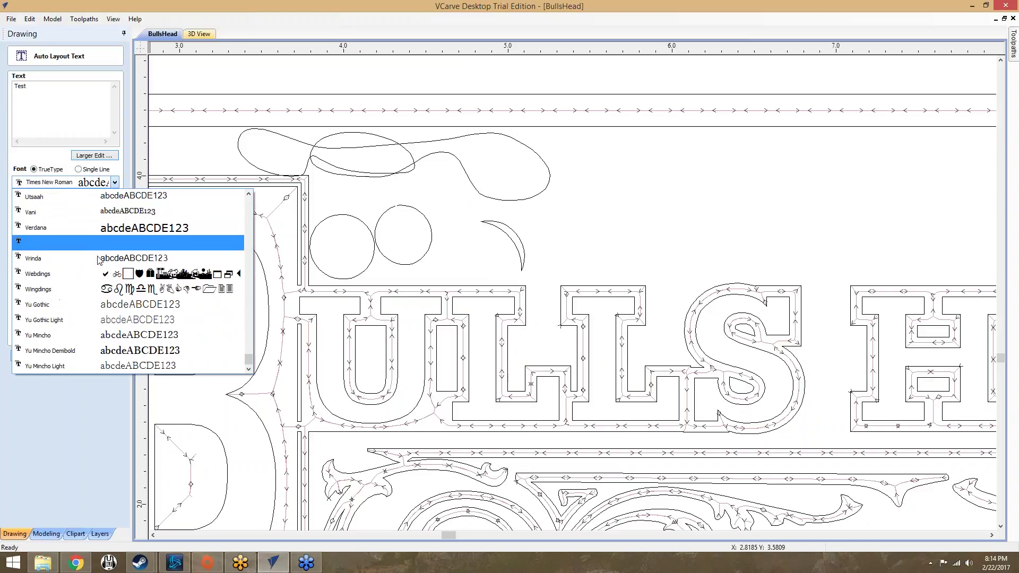
click(122, 352)
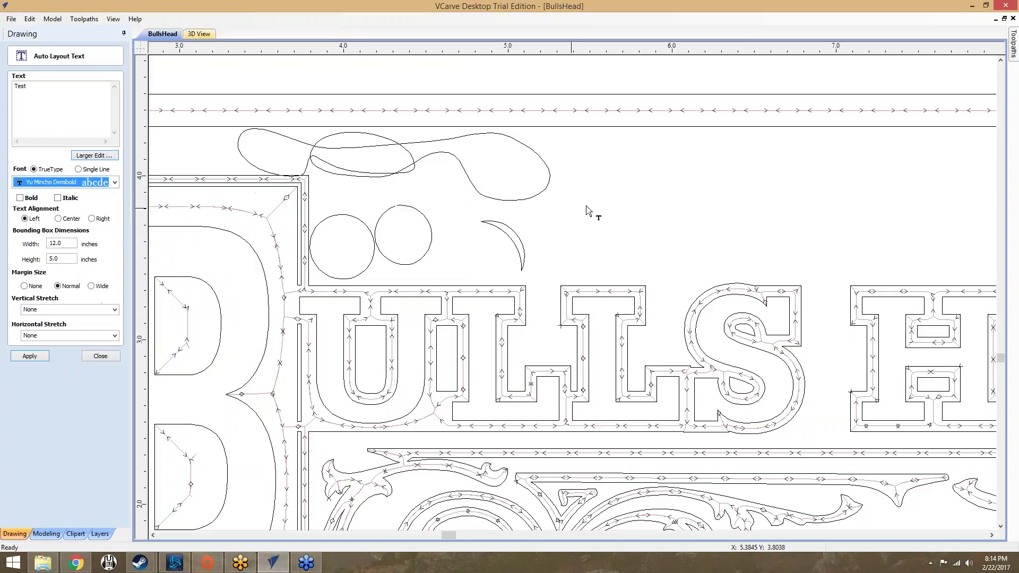
Create the "Test" text on the sign and finish the text layout.
right_click(631, 195)
click(612, 195)
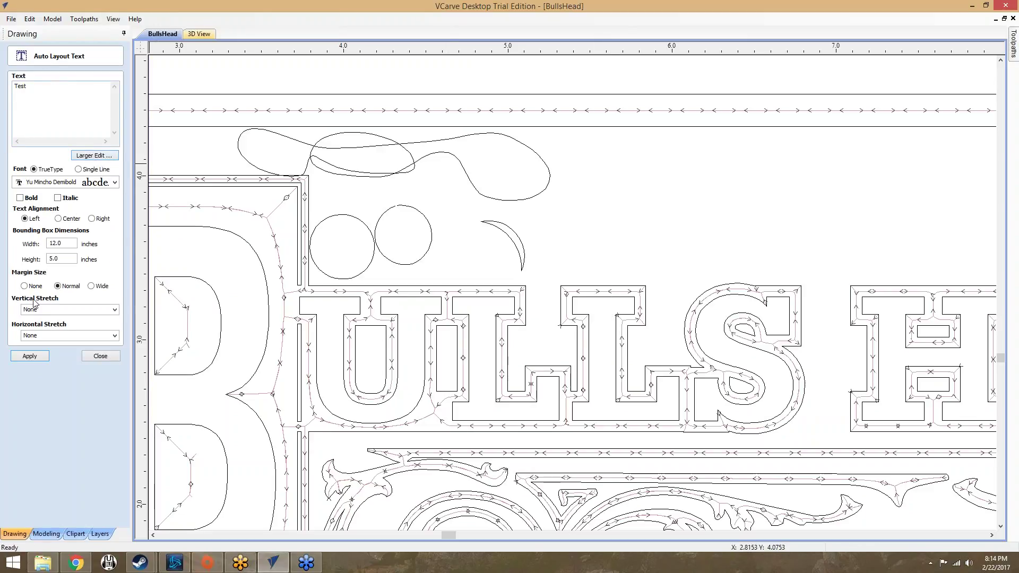
click(31, 356)
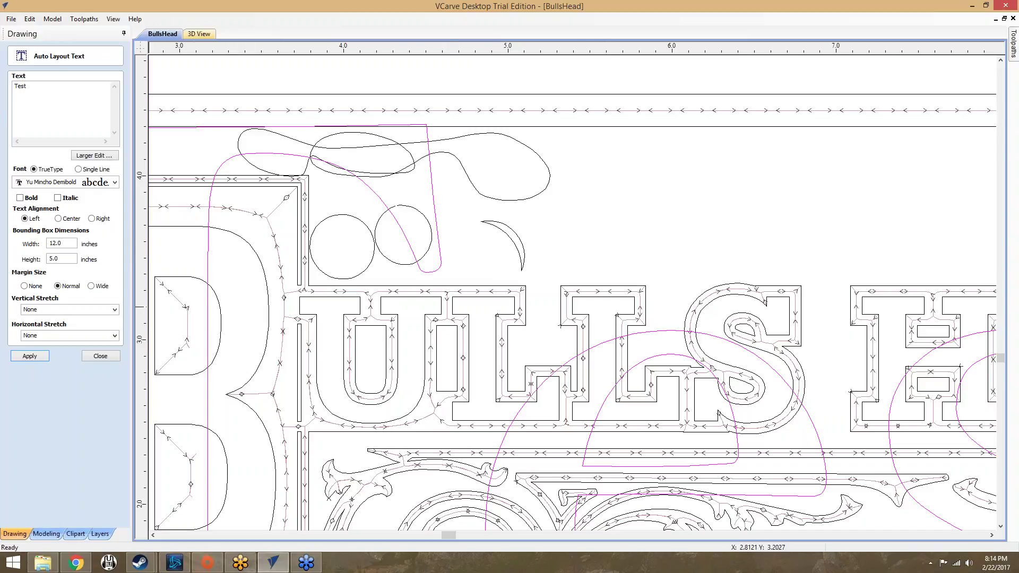
key(Escape)
Examine the size and position of the "Test" text against the whole Bulls Head sign.
scroll(185, 170, down, 4)
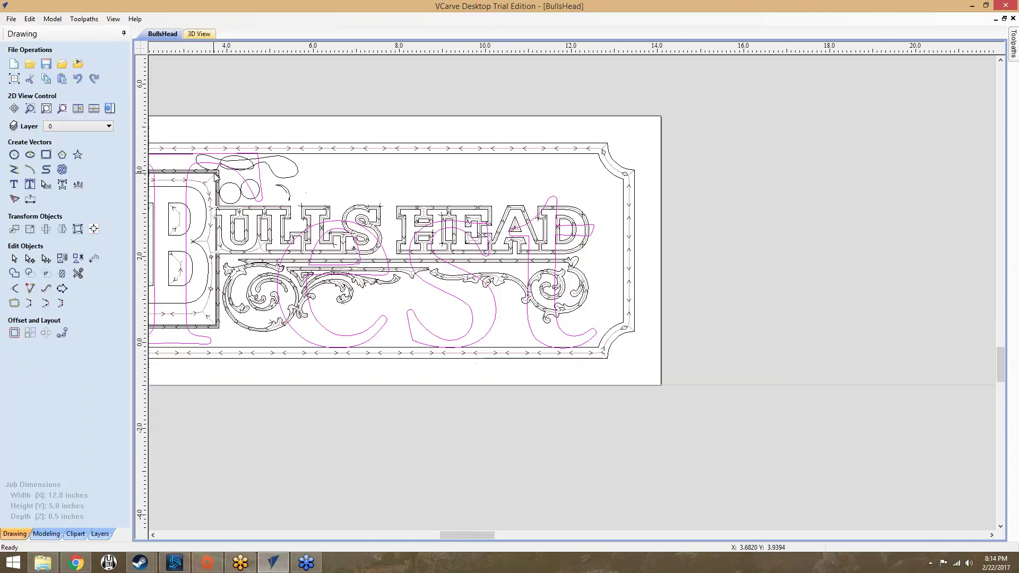
scroll(213, 172, down, 5)
scroll(223, 180, up, 5)
scroll(238, 195, down, 1)
scroll(238, 196, up, 3)
scroll(237, 195, down, 2)
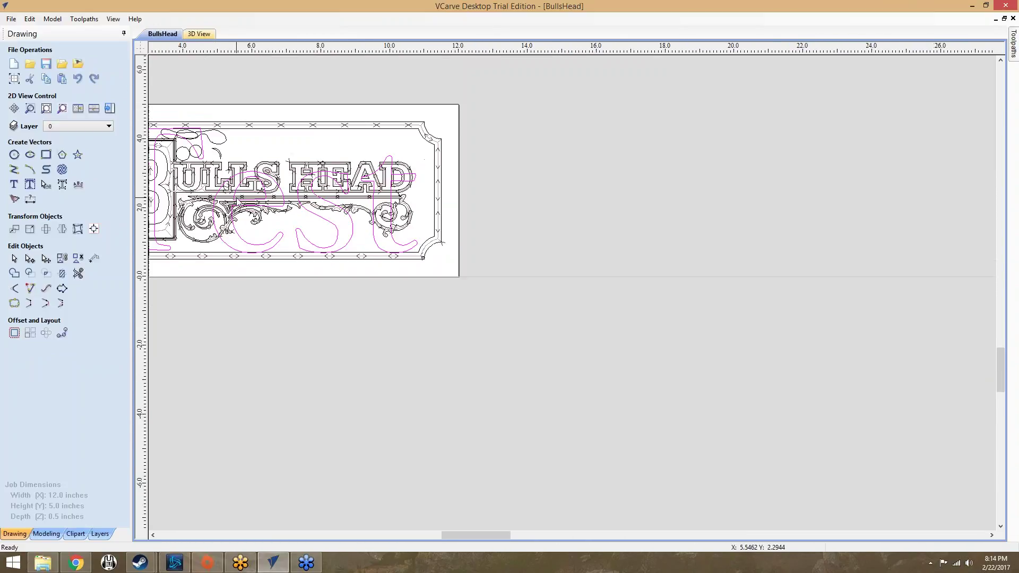
scroll(238, 198, down, 2)
scroll(238, 197, up, 4)
scroll(232, 170, down, 1)
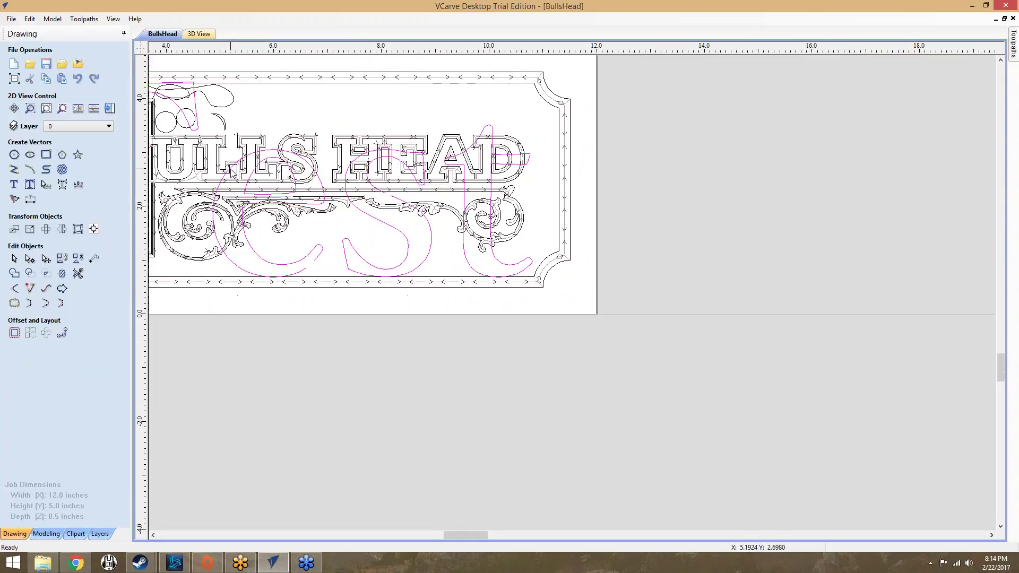
middle_drag(196, 173, 270, 196)
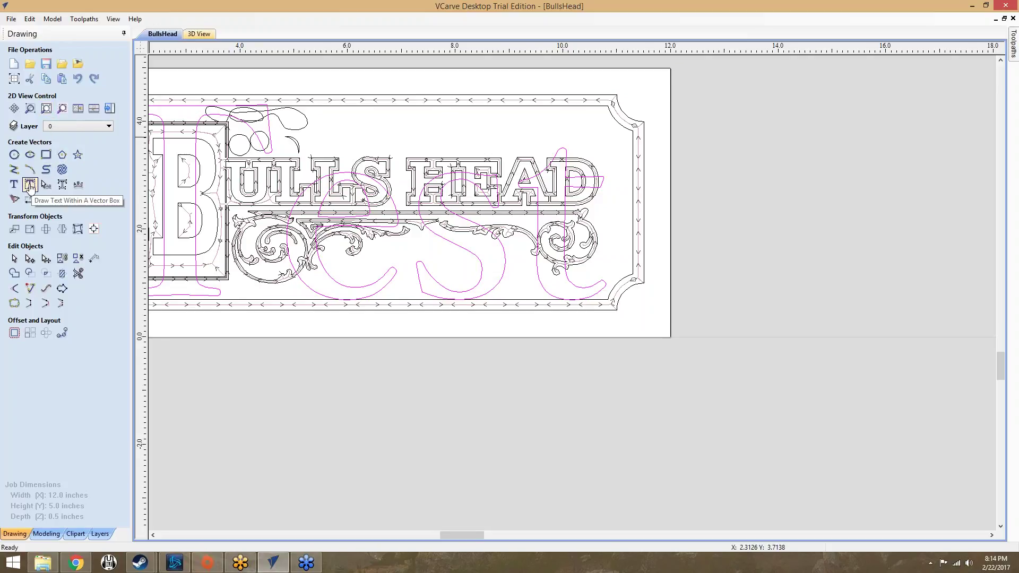
Try to create another Auto Layout Text reading "ea", and leave the text layout.
click(30, 186)
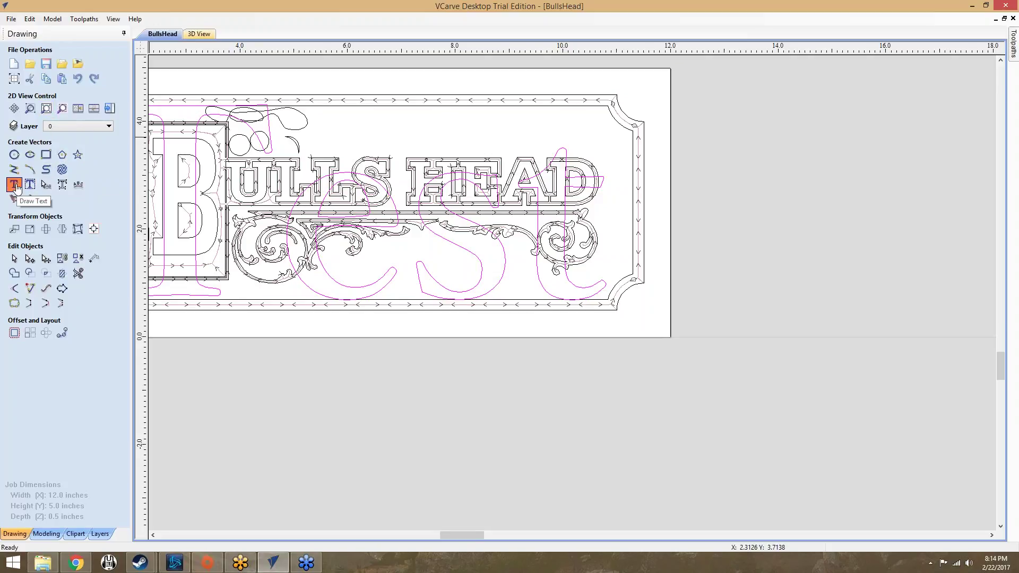
key(BackSpace)
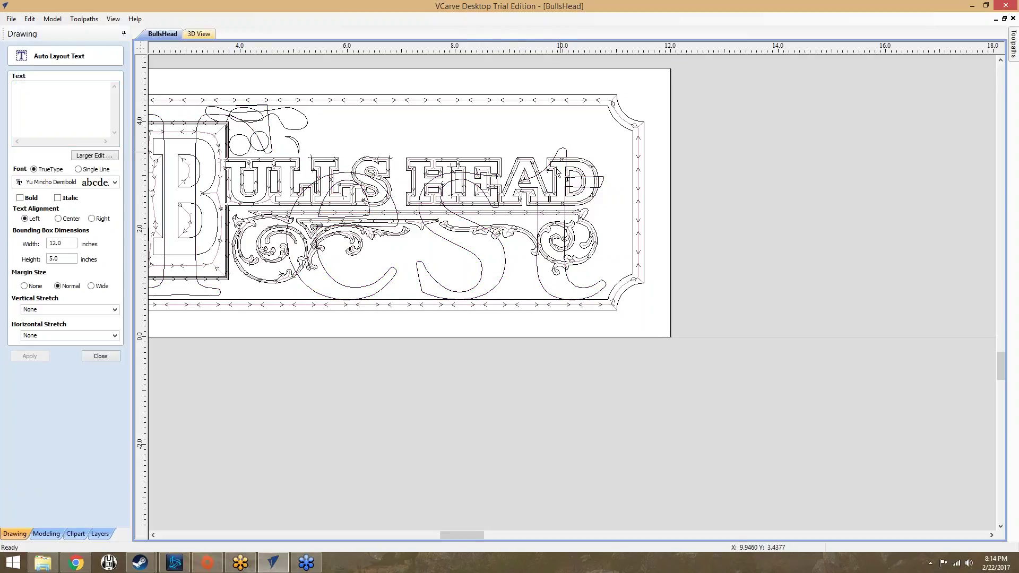
click(79, 101)
text(ea)
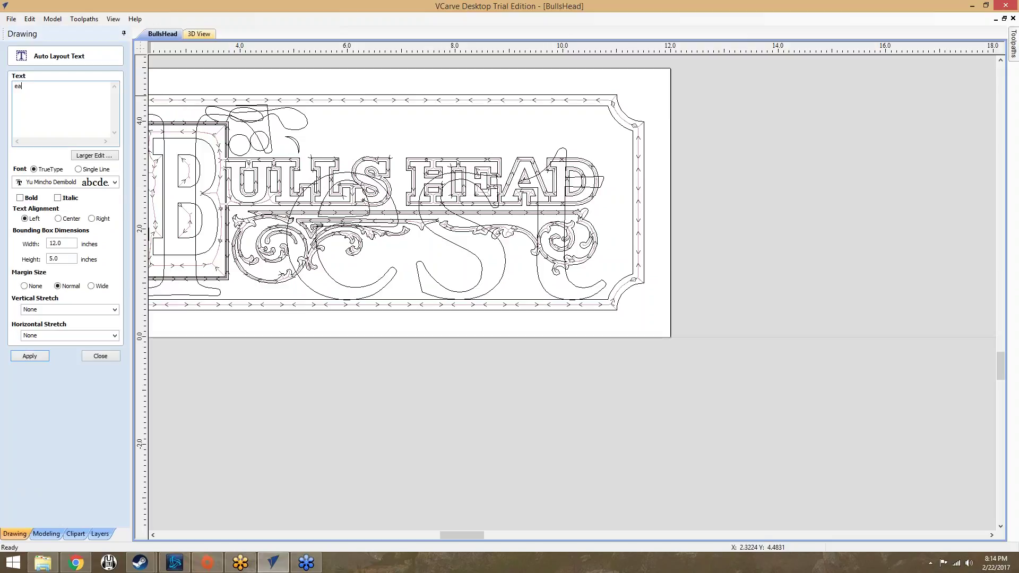
click(35, 356)
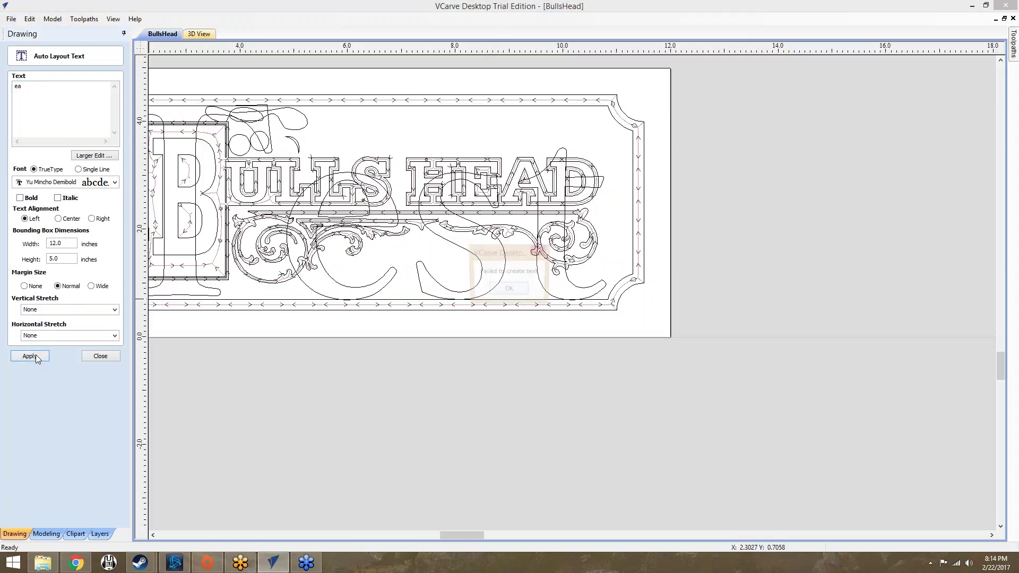
click(521, 294)
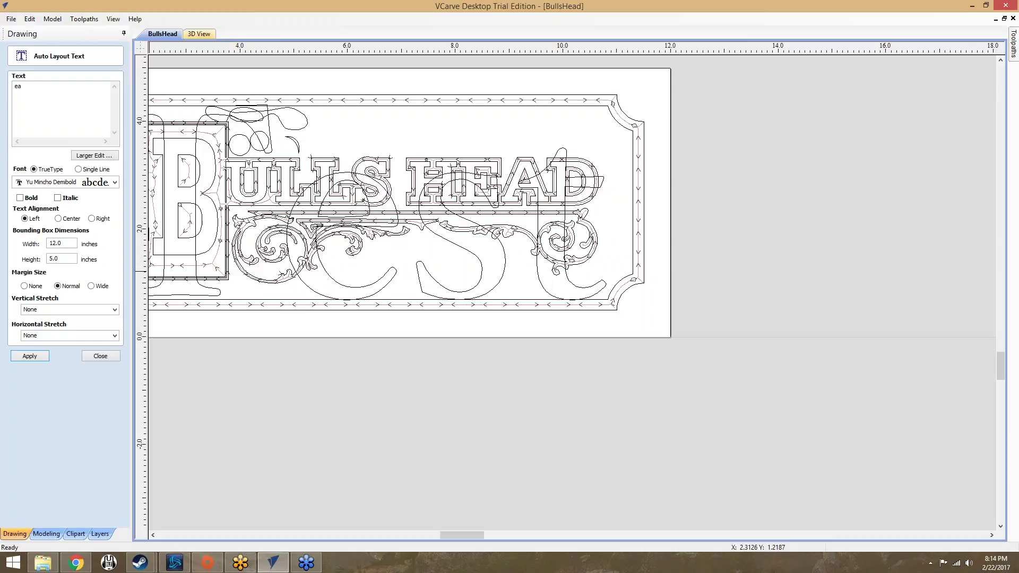
click(100, 356)
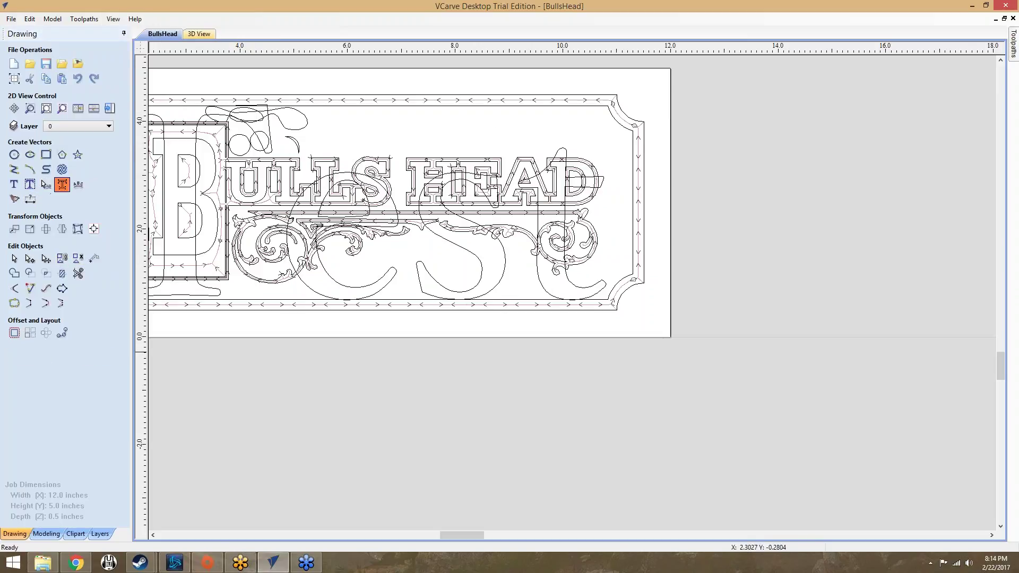
Select the large "Test" text and convert it to curves.
click(62, 184)
click(509, 300)
click(553, 158)
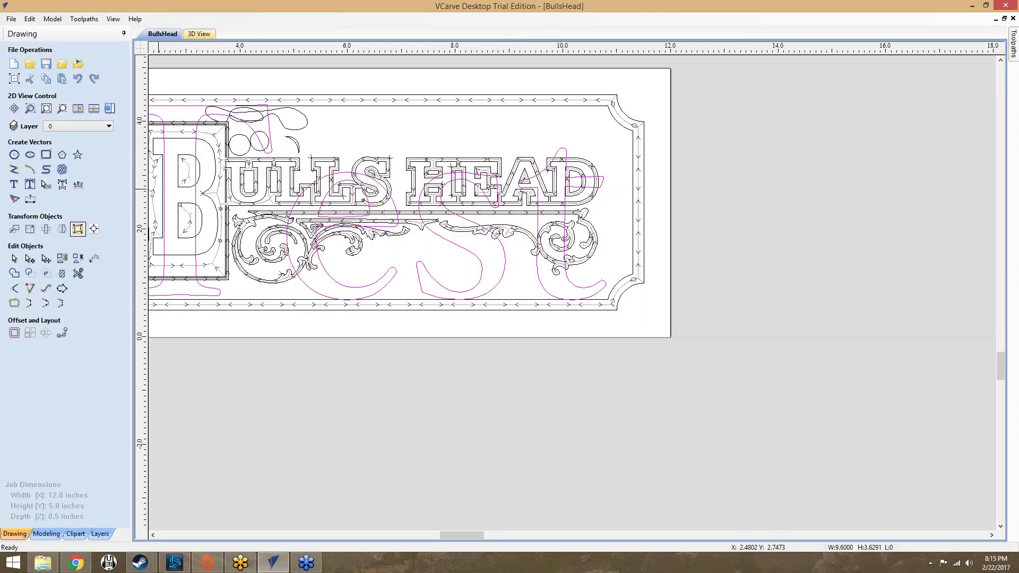
click(62, 184)
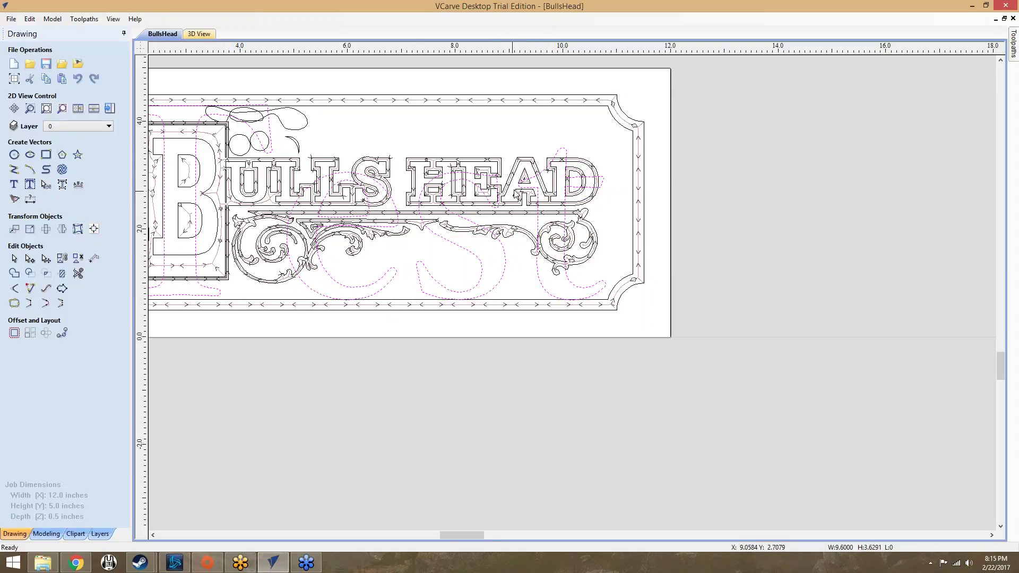
Resize the converted letter T about its centre to a width of 0.3392 inches, keeping width and height linked.
scroll(517, 194, up, 3)
scroll(518, 193, down, 2)
scroll(238, 159, down, 3)
scroll(222, 159, up, 5)
scroll(214, 160, down, 2)
scroll(212, 159, down, 2)
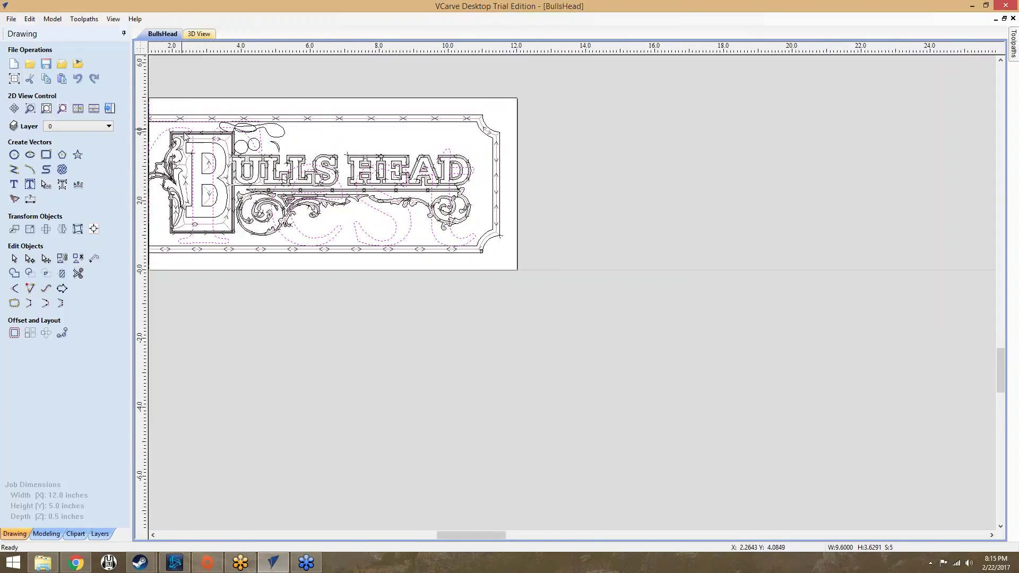
middle_drag(151, 120, 207, 137)
click(207, 146)
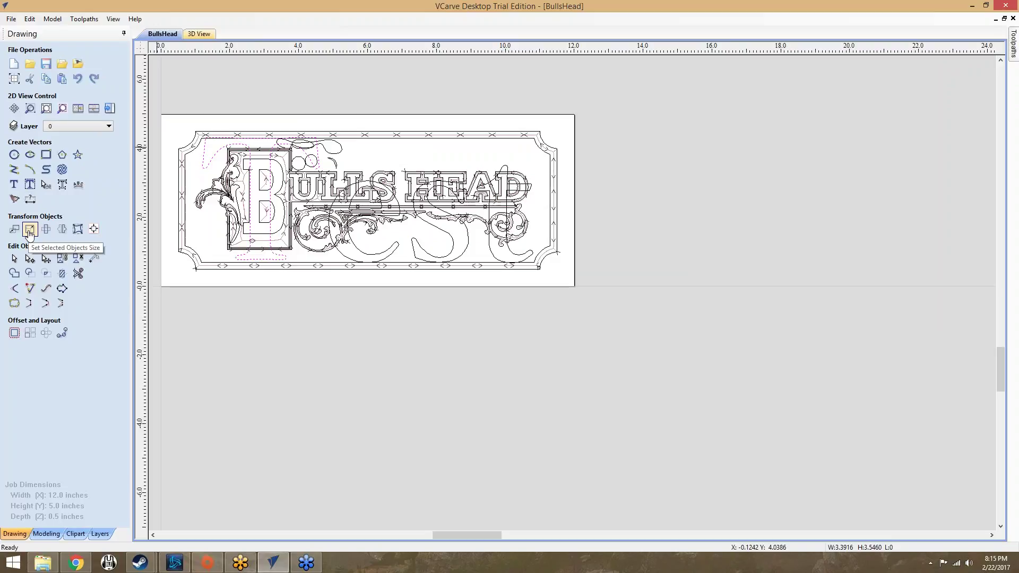
click(30, 231)
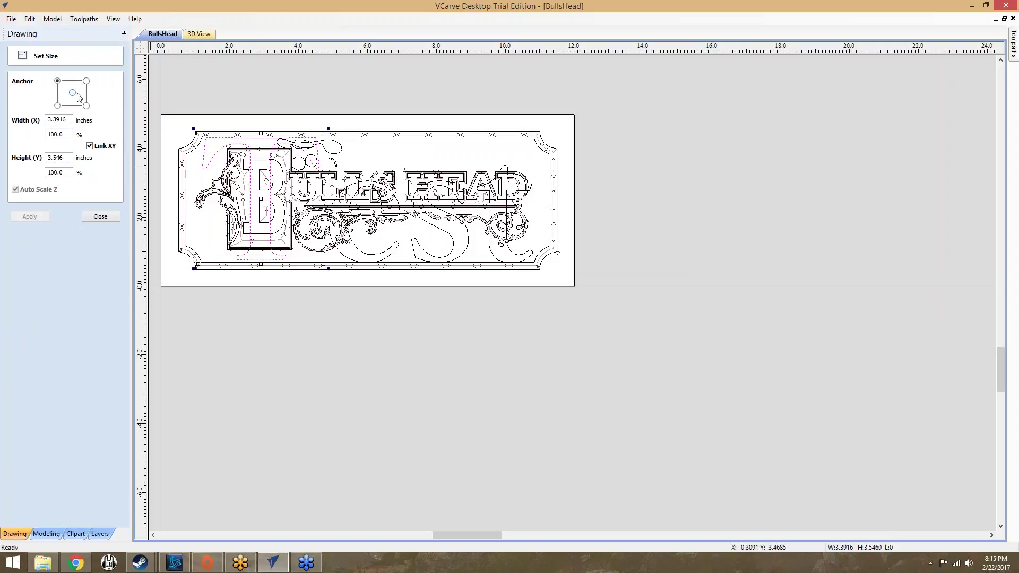
key(BackSpace)
key(Return)
Undo the last resizing of the letter T.
scroll(262, 211, up, 5)
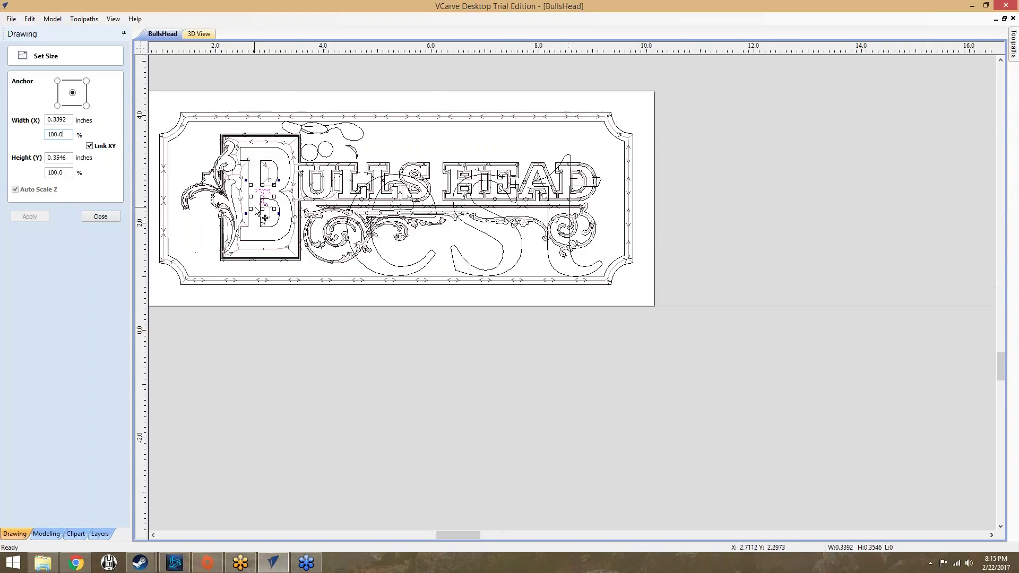
scroll(261, 211, down, 3)
key(ctrl+z)
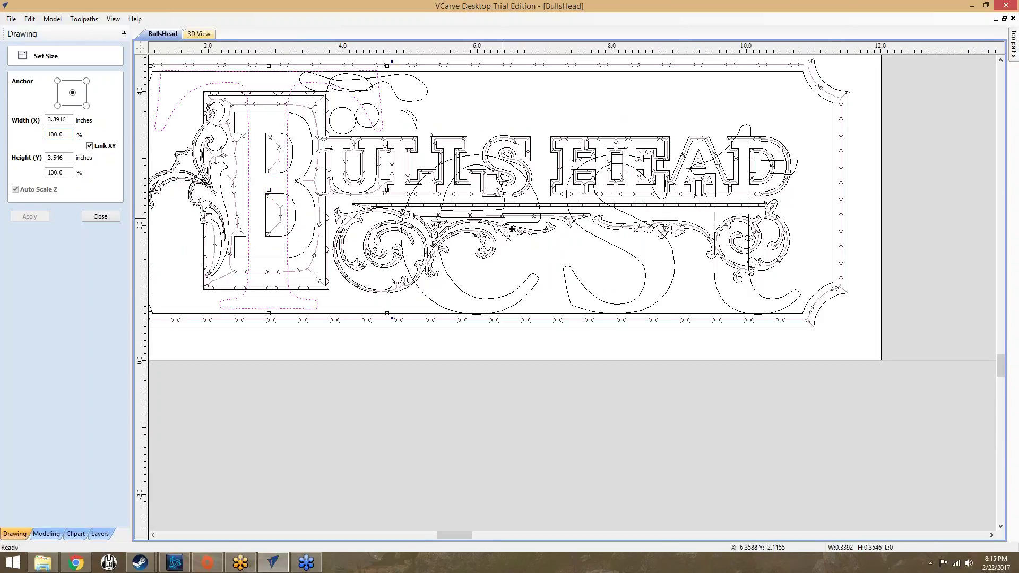
Add the letters e, s and t to the selected T, and try converting them to curves again.
shift+click(539, 218)
shift+click(567, 215)
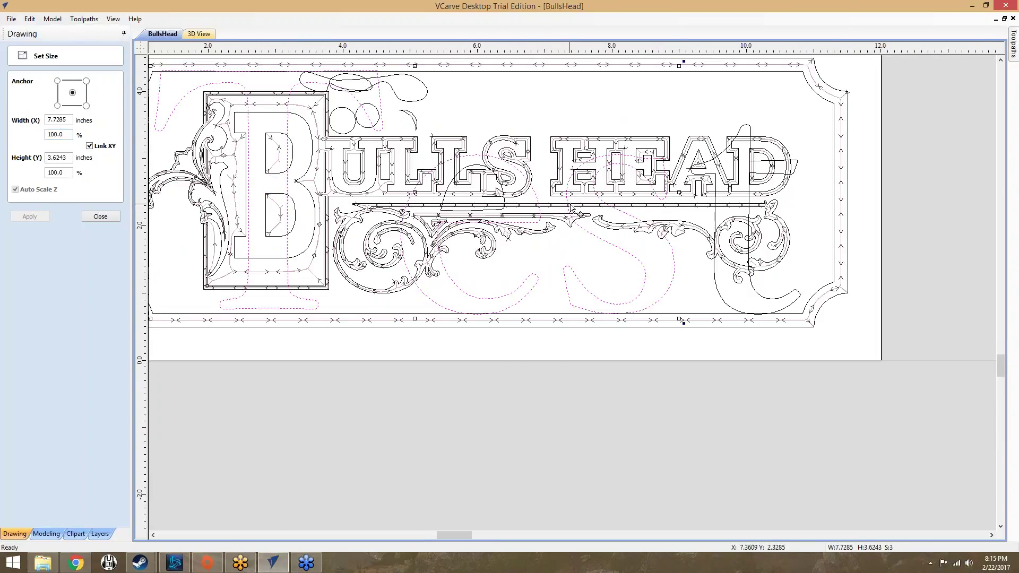
shift+click(716, 219)
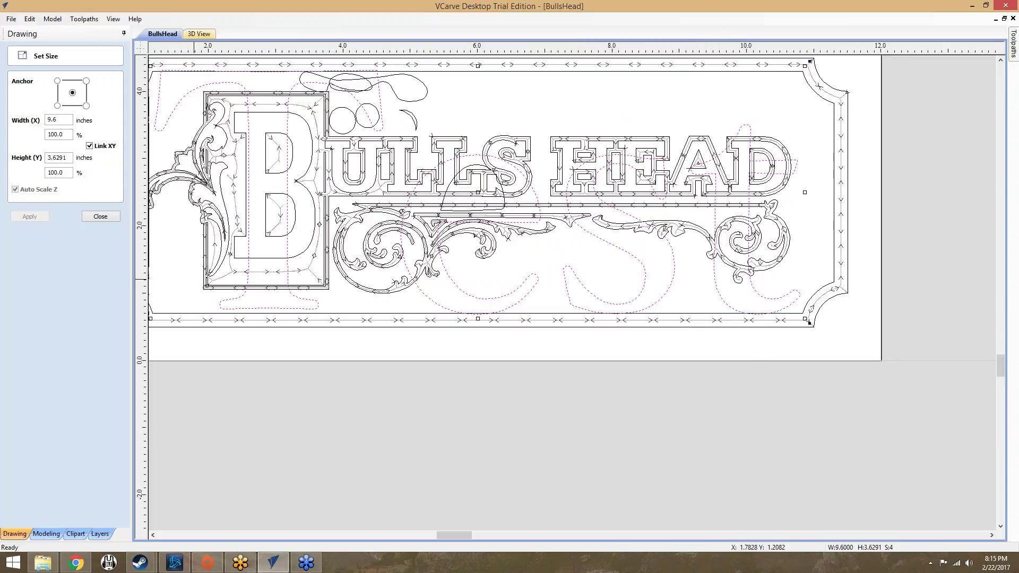
click(100, 216)
click(62, 184)
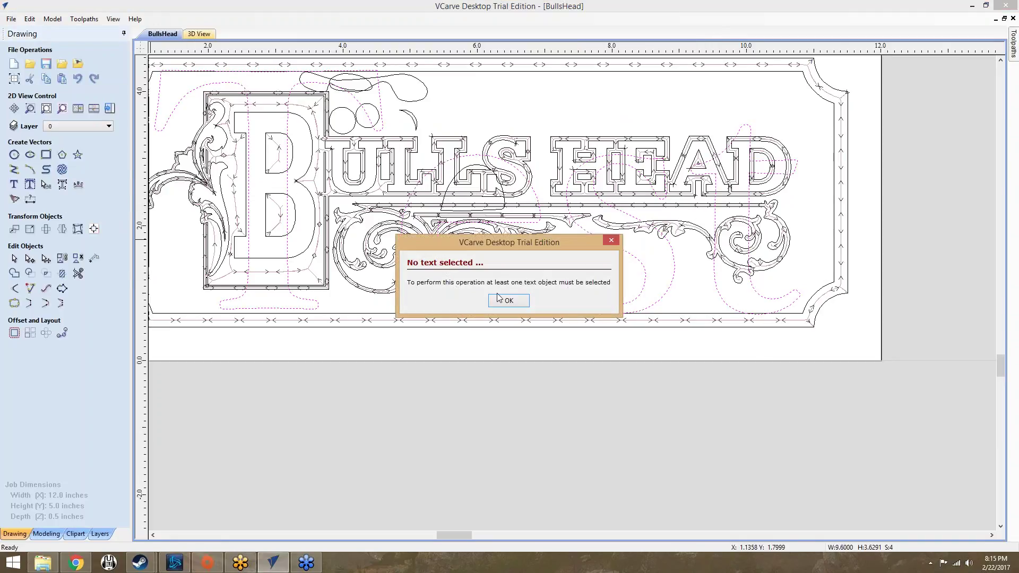
click(527, 302)
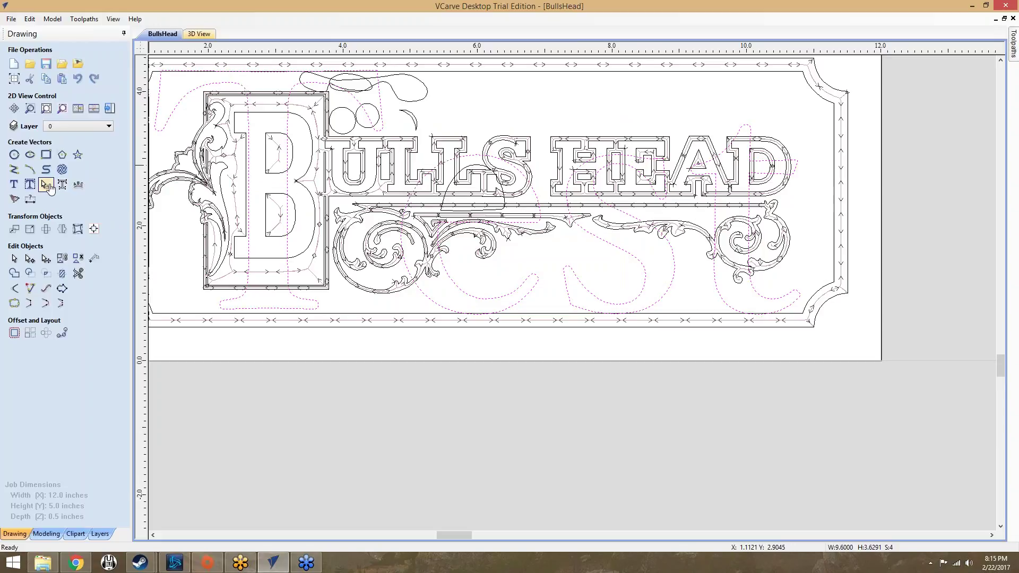
Scale the four selected letters of "Test" together to 10% about their common centre, with width and height linked.
click(30, 229)
drag(60, 134, 26, 135)
text(10)
key(Return)
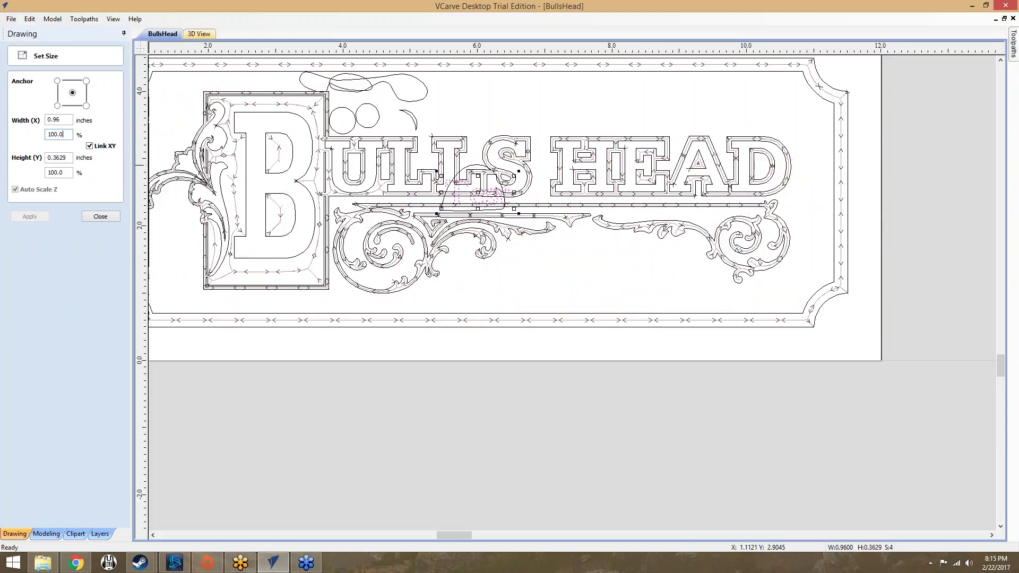
Try scaling the selected letters of "Test" down to 10% once more, and undo that resizing.
text(10)
click(38, 218)
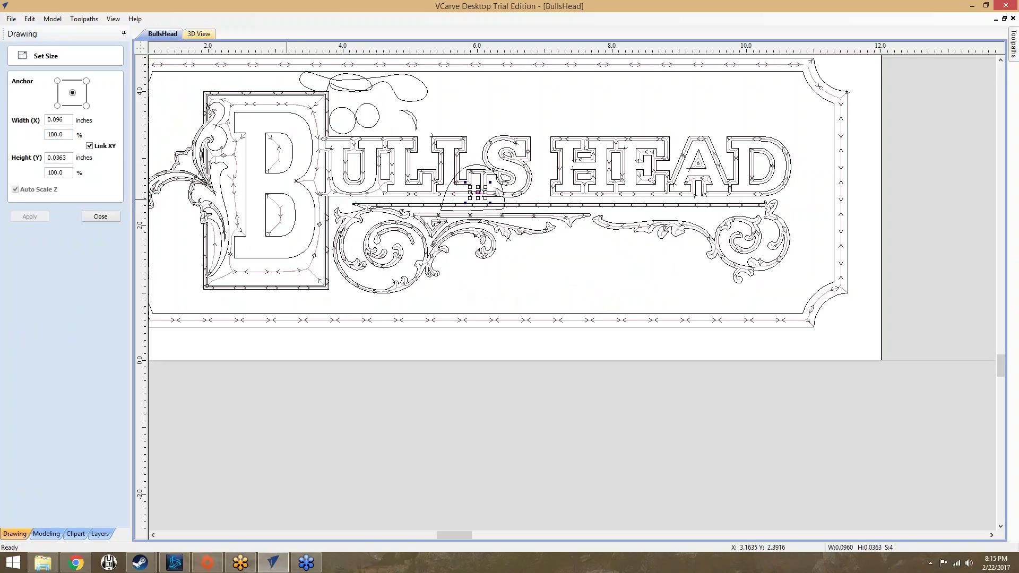
key(ctrl+z)
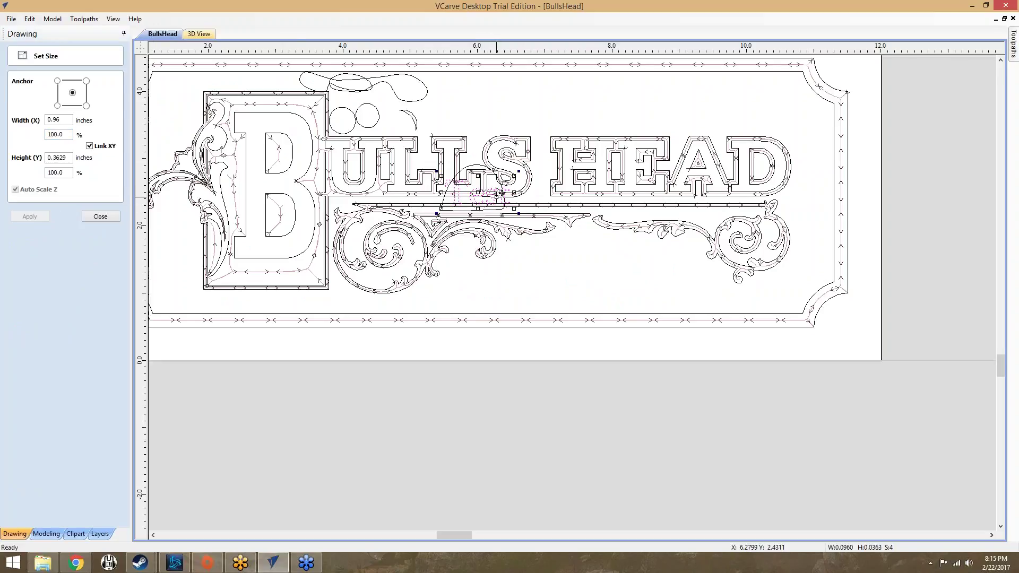
click(100, 216)
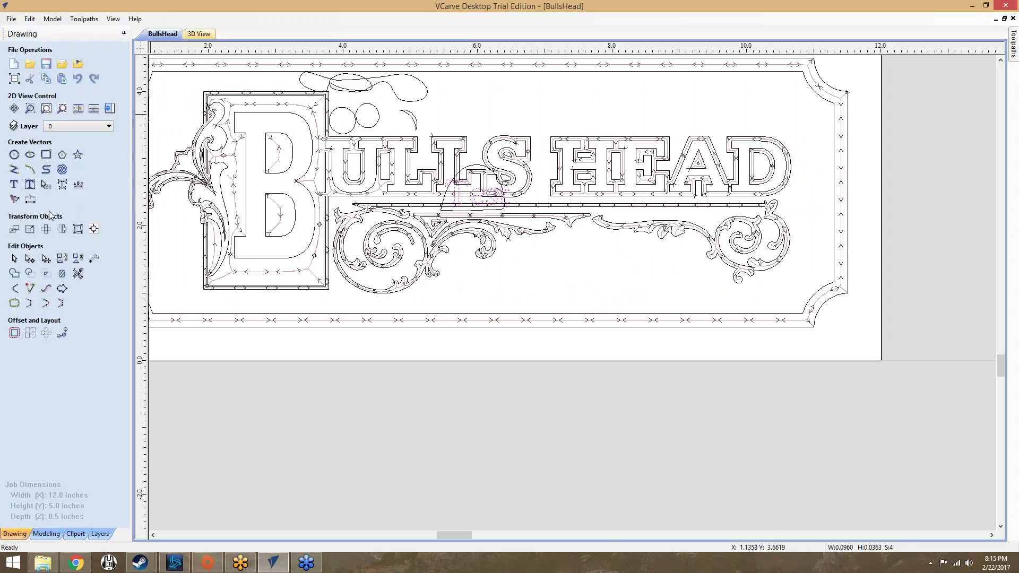
Move the selected "Test" letters into the empty space above HEAD, and deselect them.
click(14, 229)
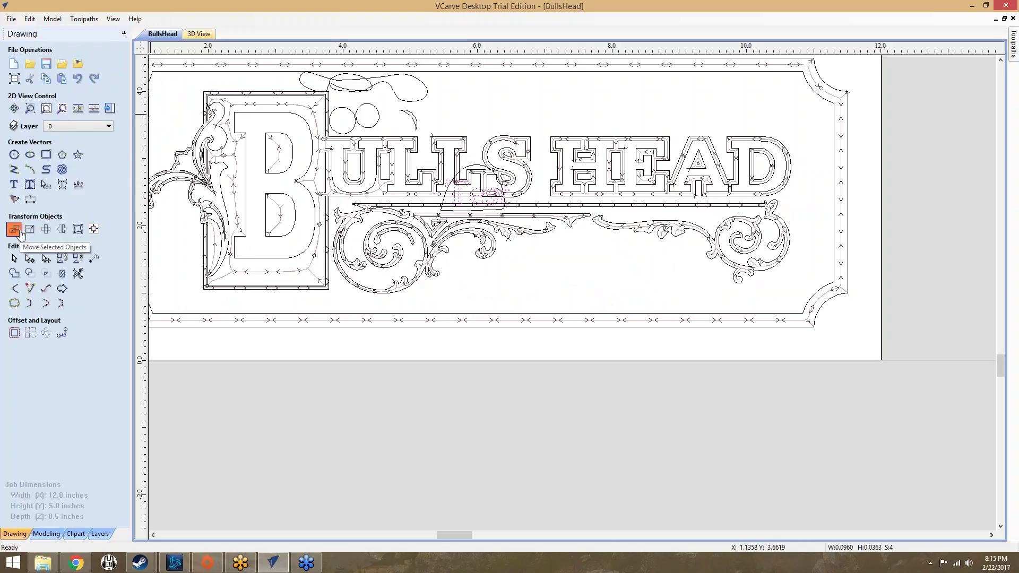
drag(483, 192, 645, 110)
click(573, 109)
scroll(652, 112, up, 4)
scroll(598, 123, down, 7)
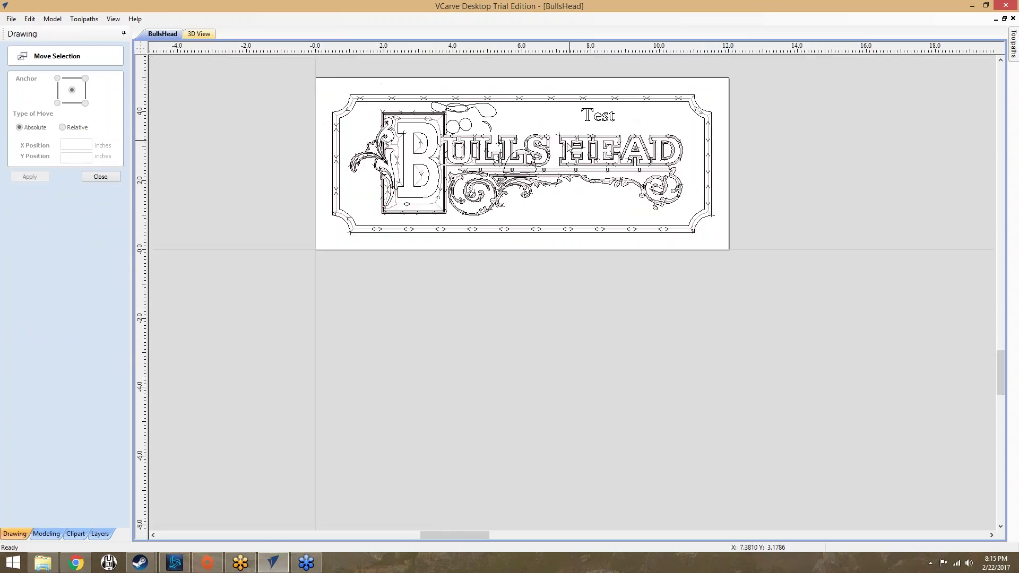
Scale the oversized inner outline of the e, left over the word BULLS, to 10% about its centre with width and height linked.
scroll(550, 158, down, 2)
scroll(549, 162, up, 7)
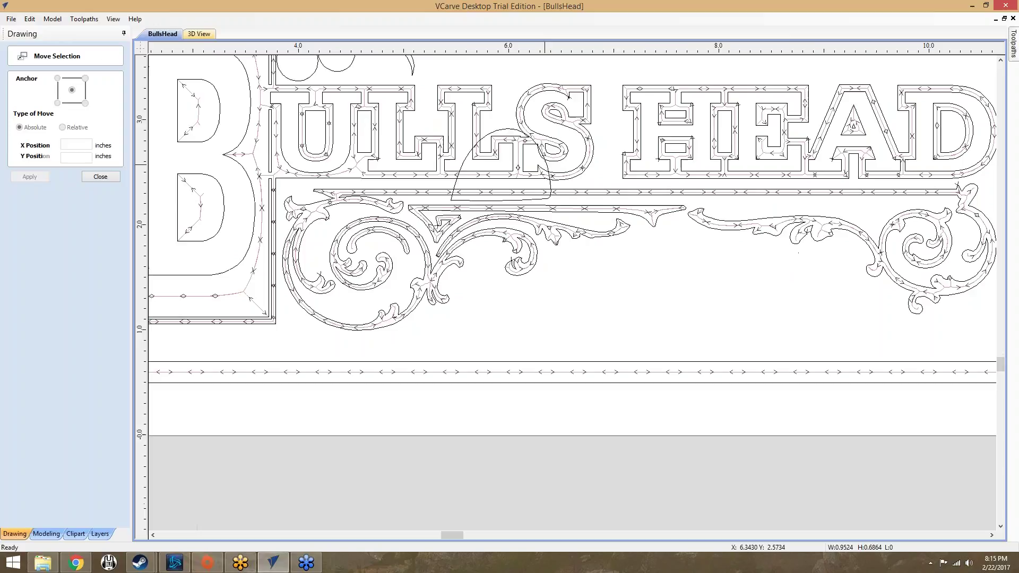
click(544, 165)
scroll(544, 164, down, 6)
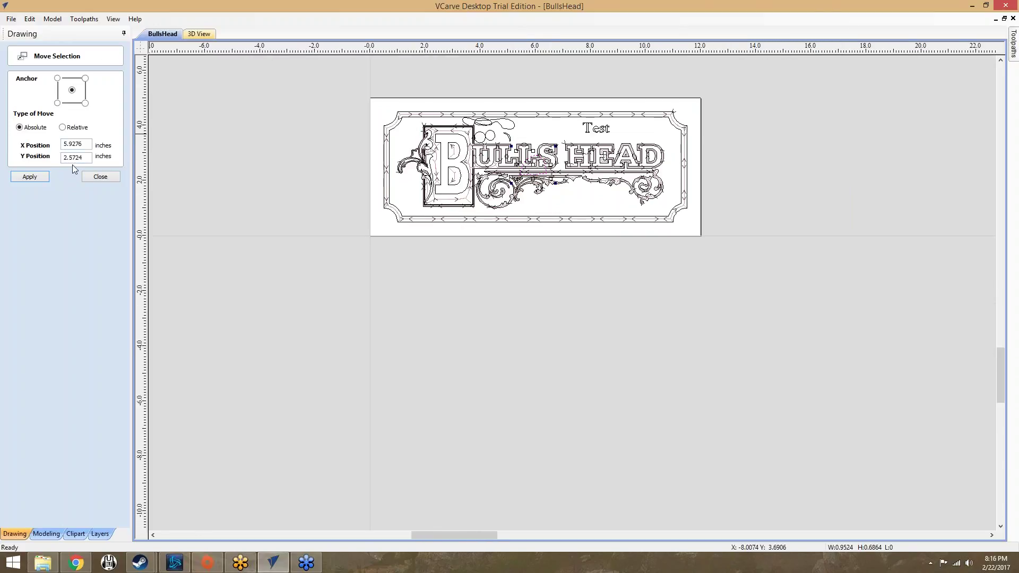
click(100, 177)
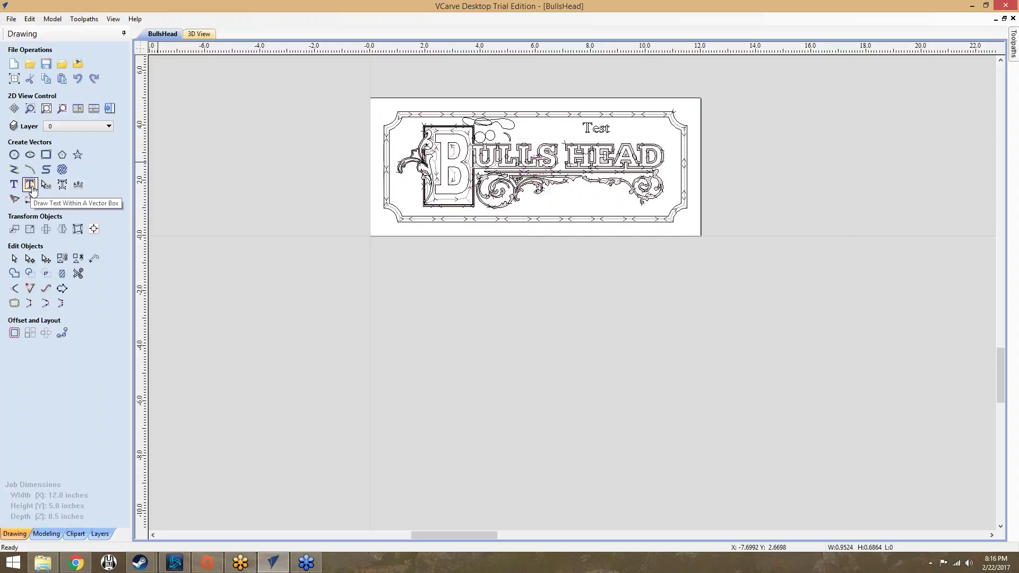
click(30, 229)
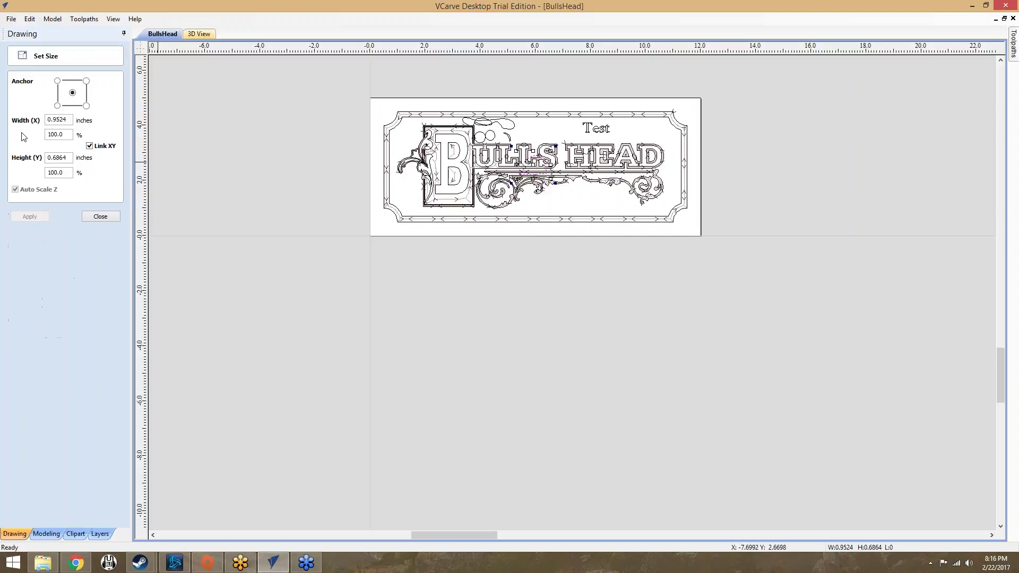
text(10)
click(31, 218)
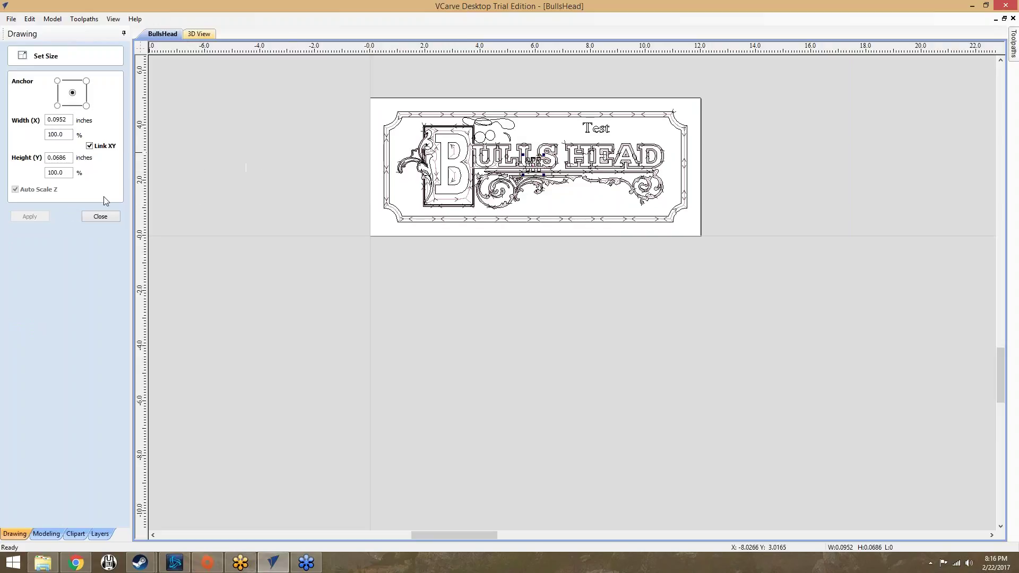
click(101, 216)
click(30, 229)
click(101, 217)
Move the shrunken inner outline from BULLS into the upper part of the e in "Test".
click(14, 229)
scroll(608, 113, up, 3)
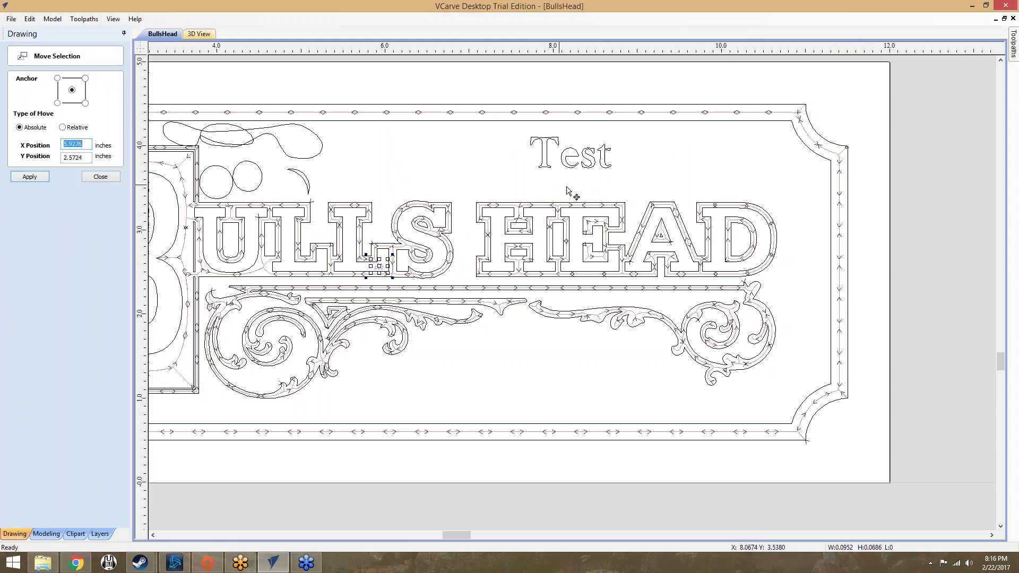
middle_drag(579, 190, 685, 180)
drag(485, 255, 668, 149)
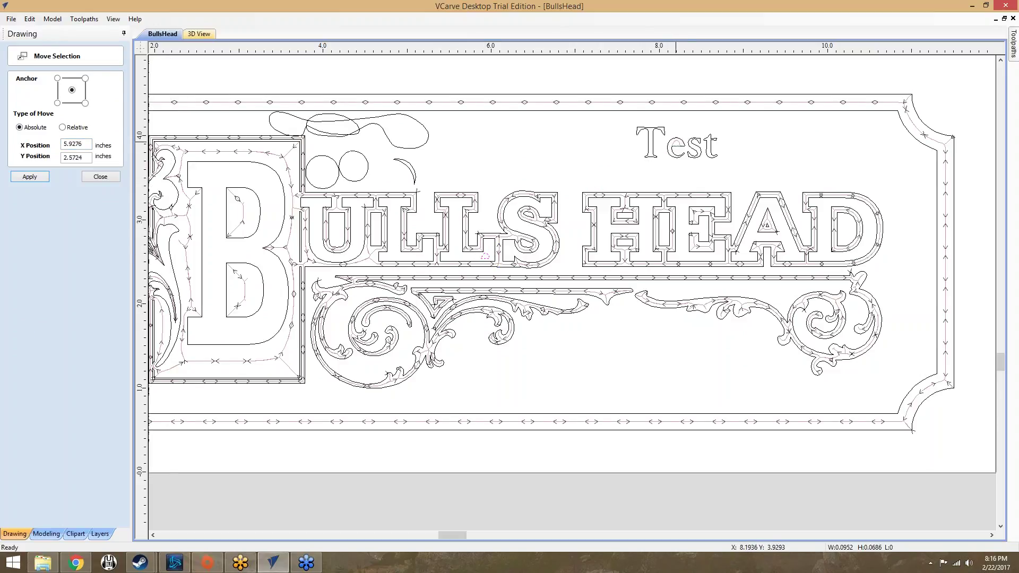
drag(676, 140, 674, 140)
scroll(751, 141, up, 5)
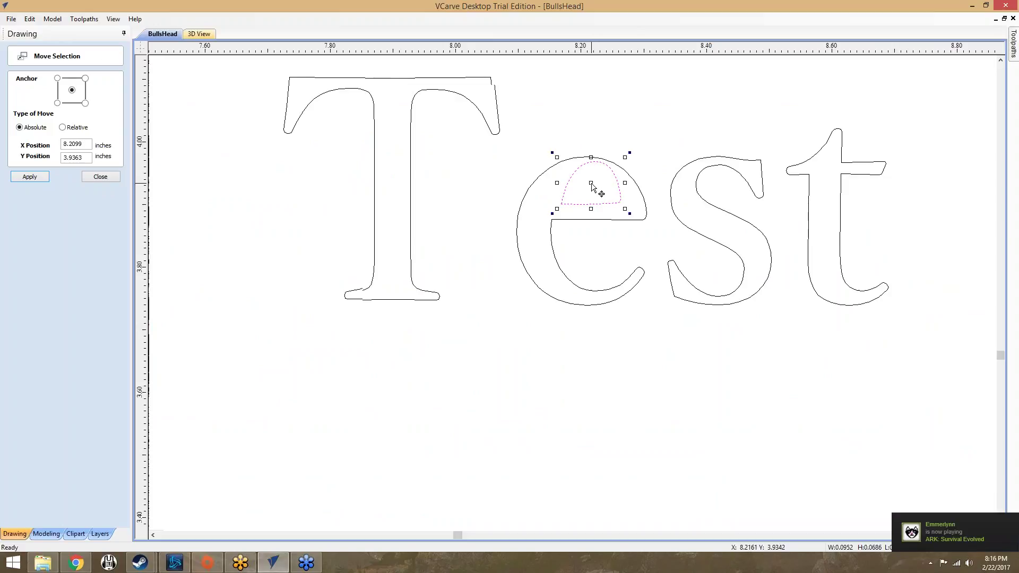
click(594, 186)
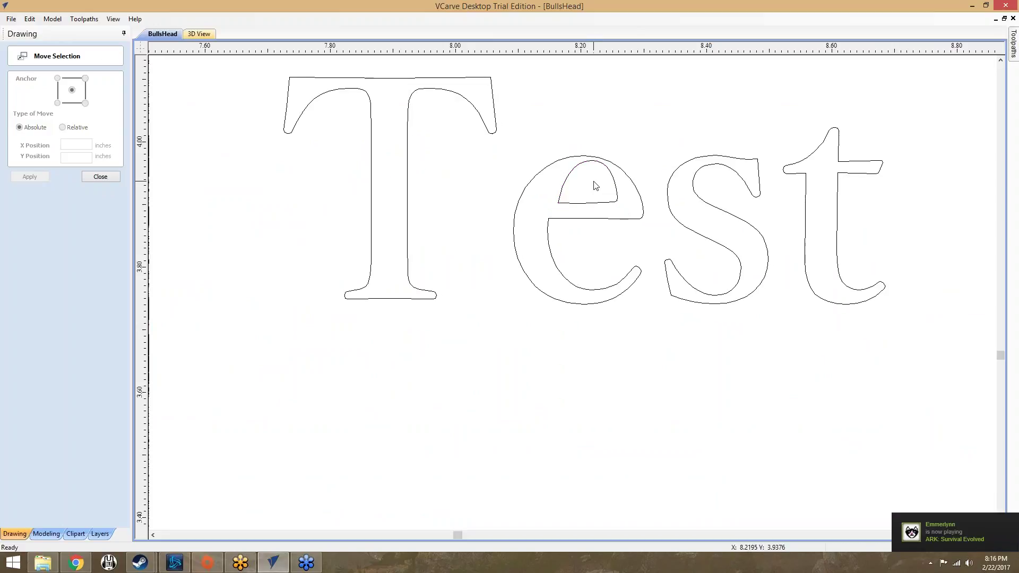
Undo the last changes to the e's inner outline and reposition it inside the e at about X 8.197, Y 3.931 inches.
key(ctrl+z)
key(ctrl+z)
click(587, 204)
drag(588, 181, 579, 185)
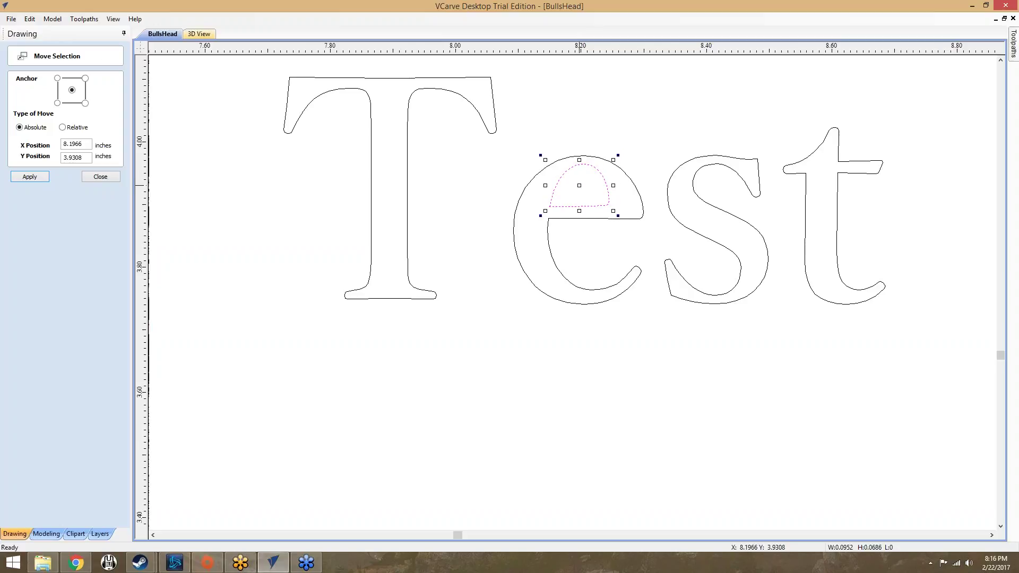
click(611, 144)
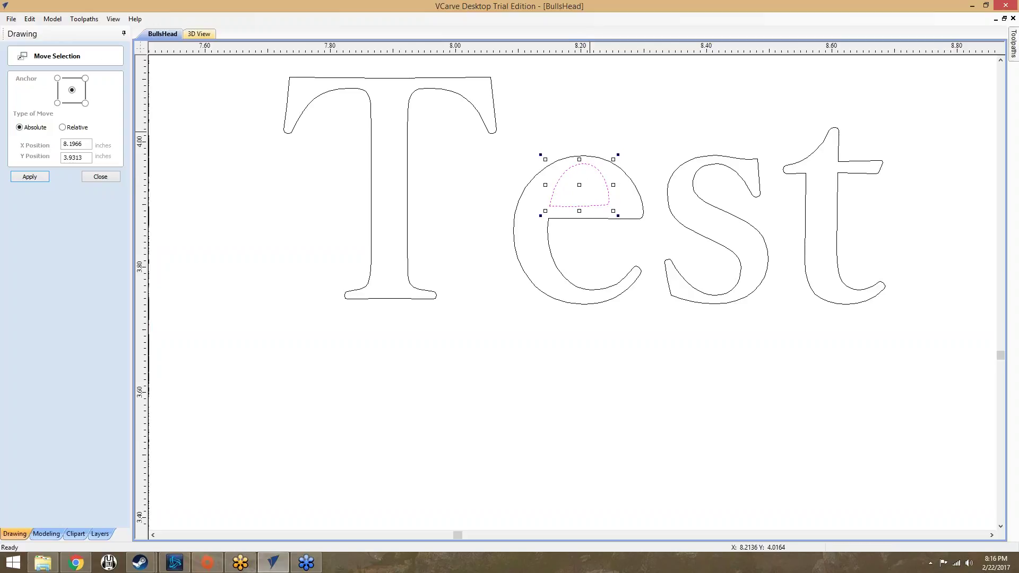
scroll(615, 142, down, 3)
scroll(616, 143, down, 3)
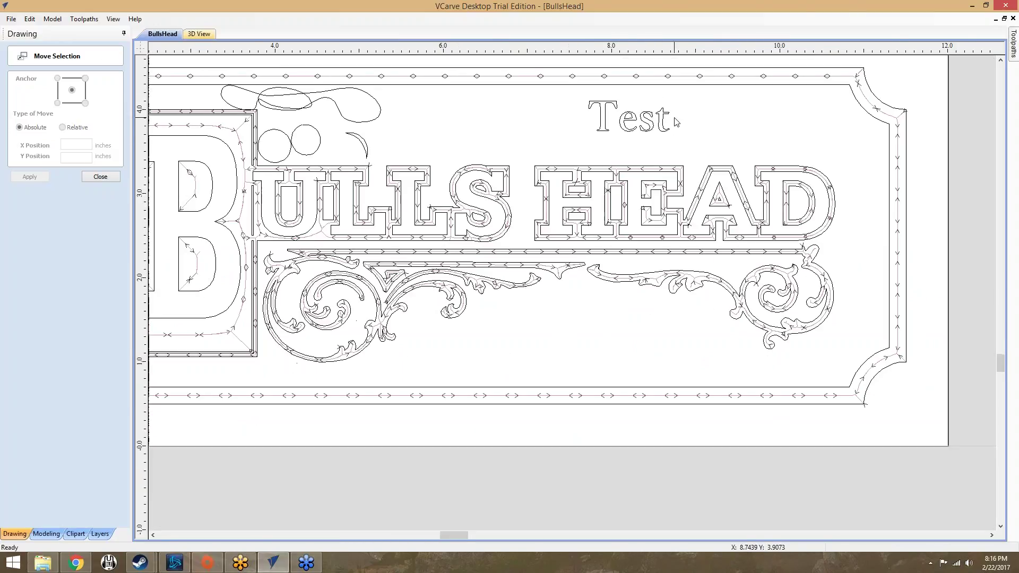
scroll(658, 101, down, 1)
scroll(669, 109, up, 6)
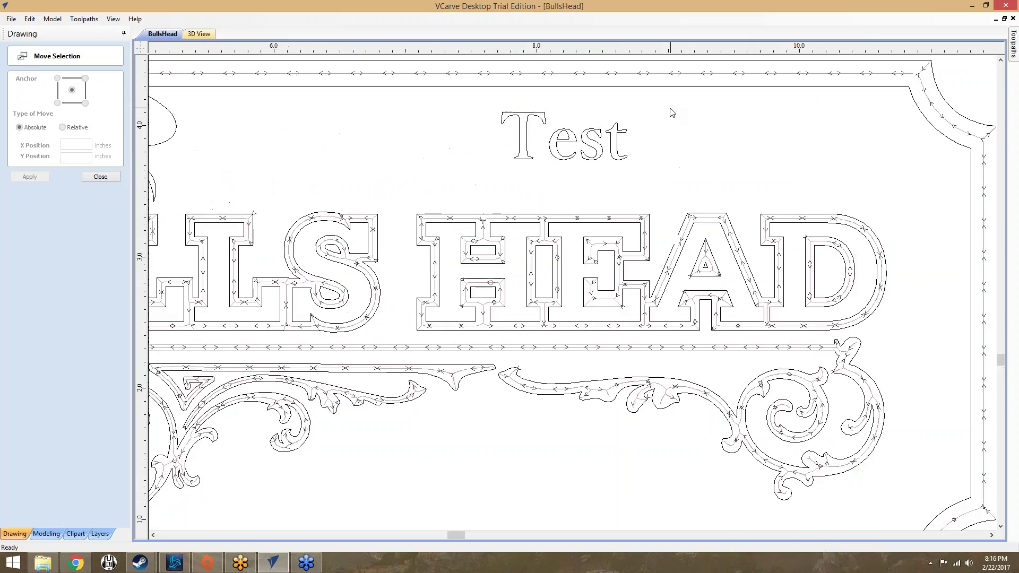
click(100, 177)
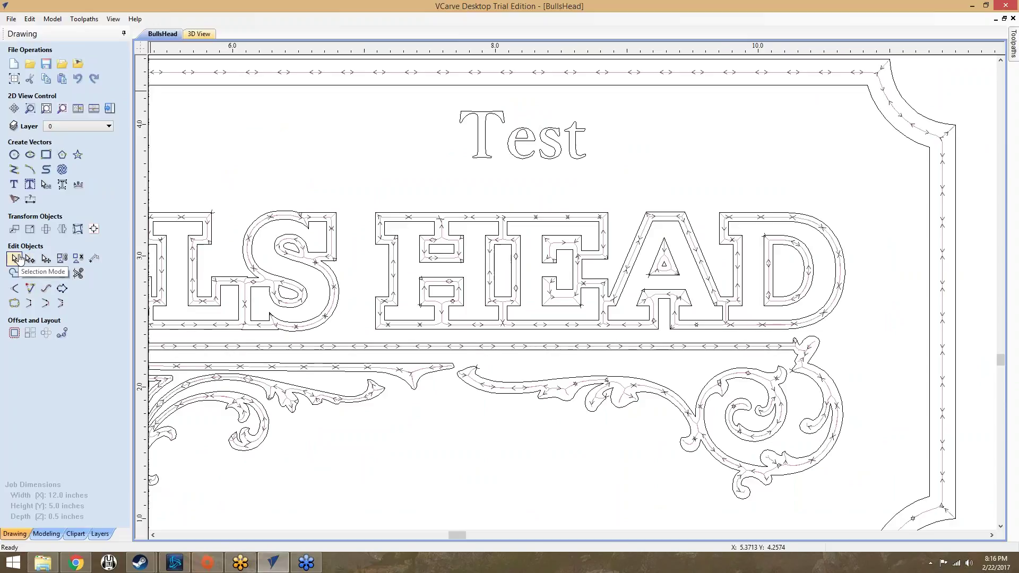
Try pulling the upper-right corner node of the E in HEAD outward, undo the change, and clear the selection.
double_click(603, 215)
drag(604, 215, 659, 176)
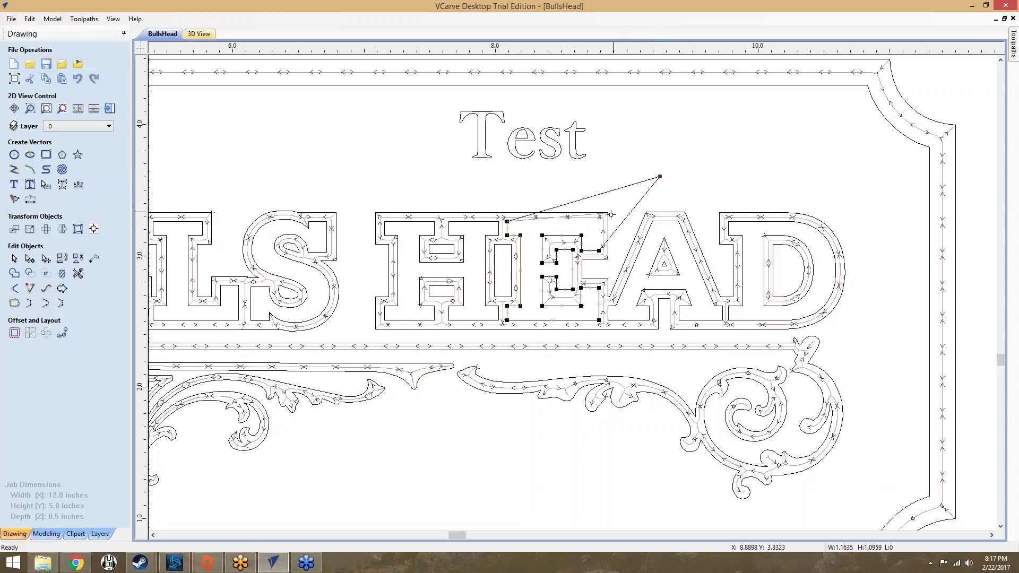
key(ctrl+z)
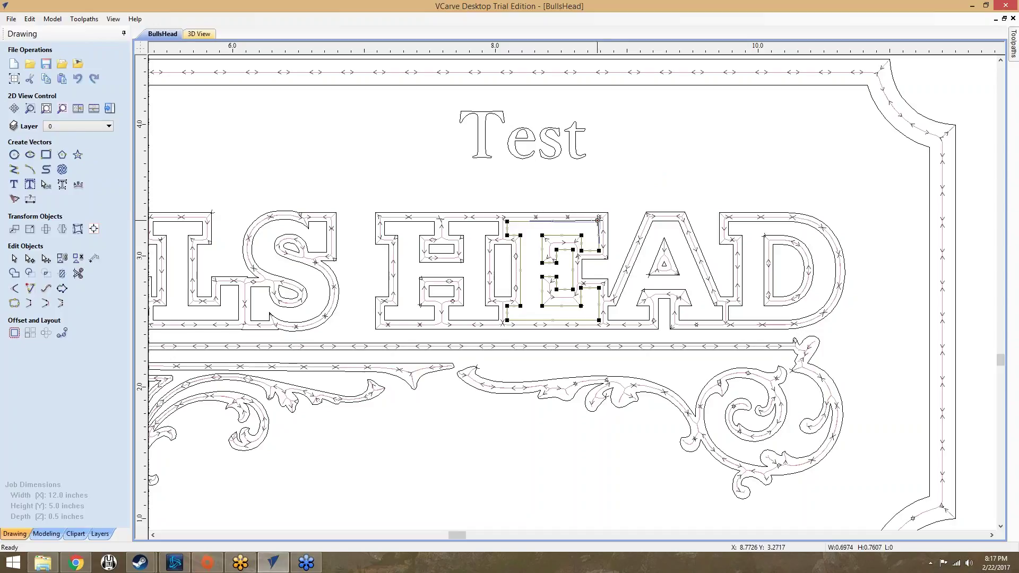
click(610, 200)
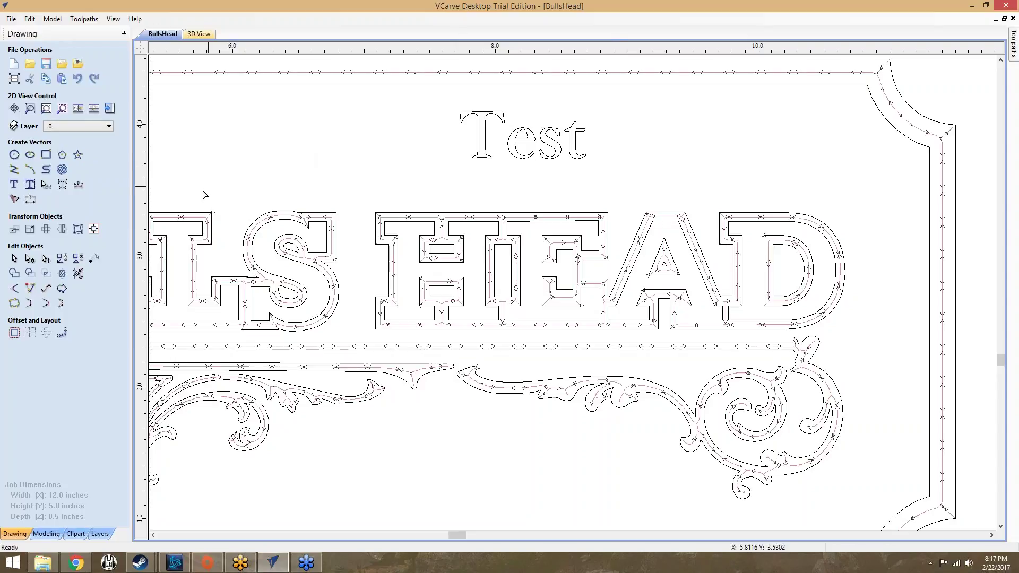
Open the V-Carve_V90 toolpath's settings and clear the vector selection.
double_click(516, 217)
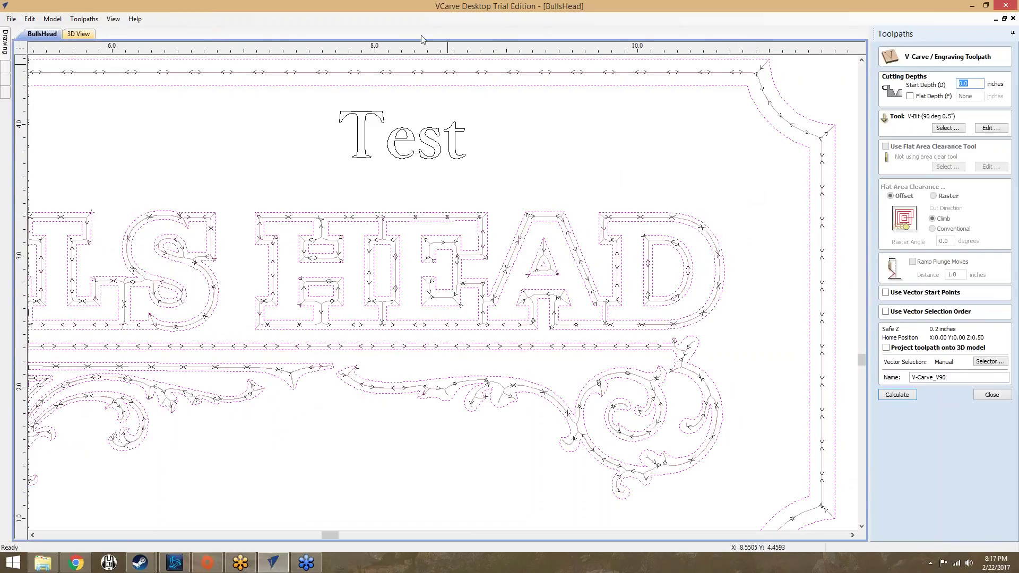
click(414, 14)
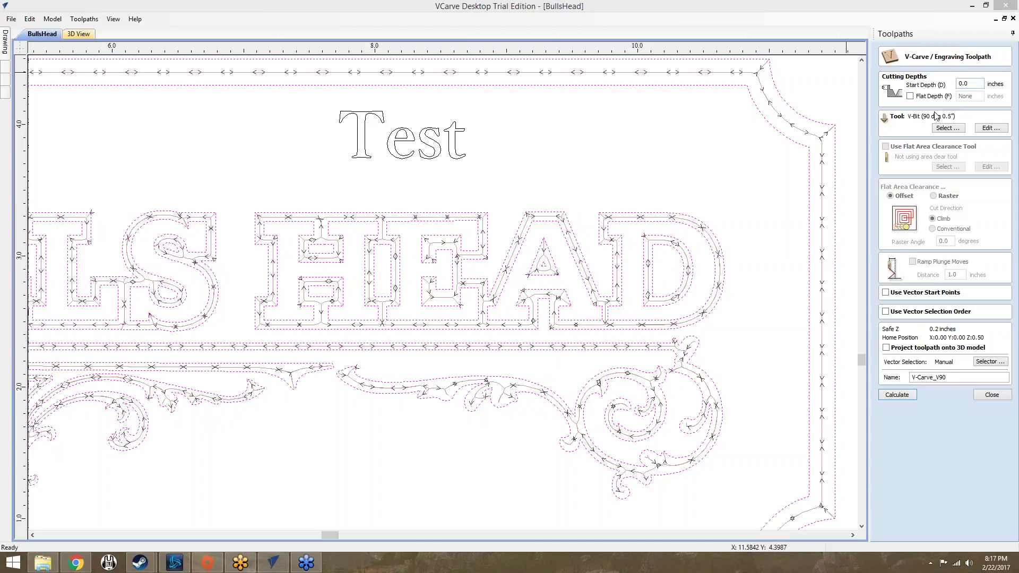
click(348, 209)
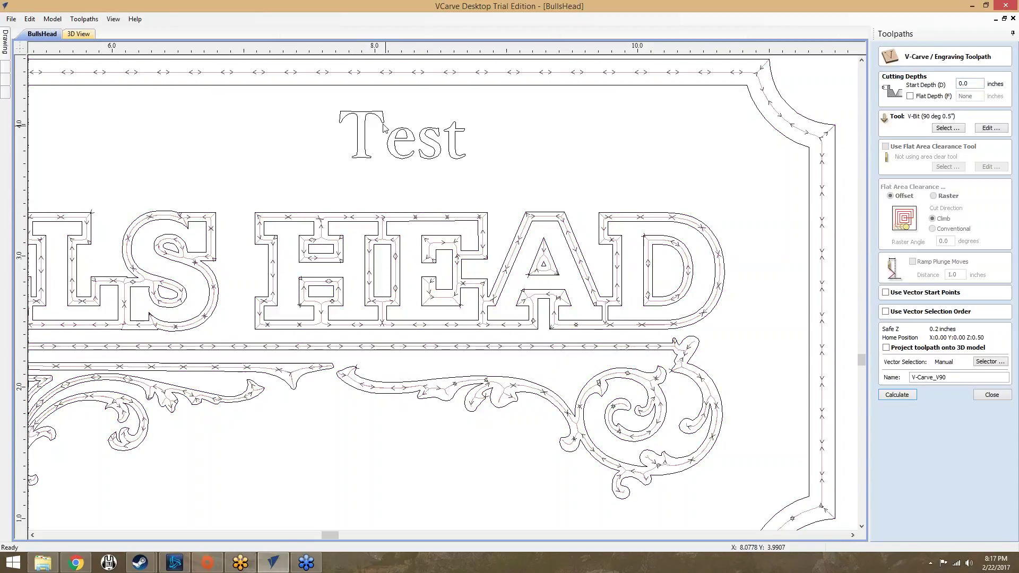
Examine the "Test" outlines and the existing toolpath lines around HEAD up close and from a distance.
scroll(369, 122, up, 3)
scroll(369, 122, up, 2)
scroll(370, 123, down, 5)
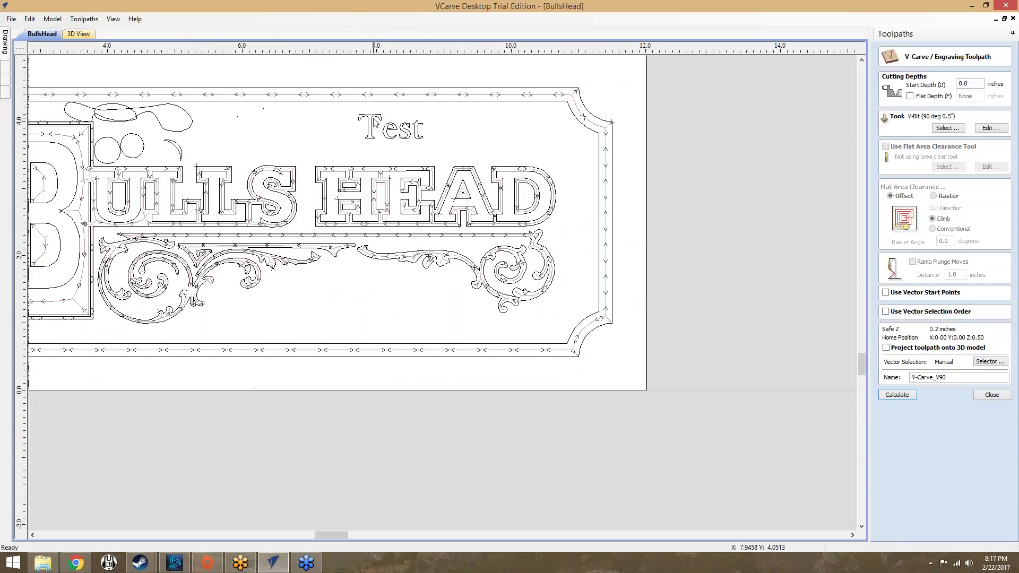
scroll(373, 124, up, 2)
scroll(374, 124, down, 4)
scroll(370, 127, up, 5)
scroll(369, 132, up, 2)
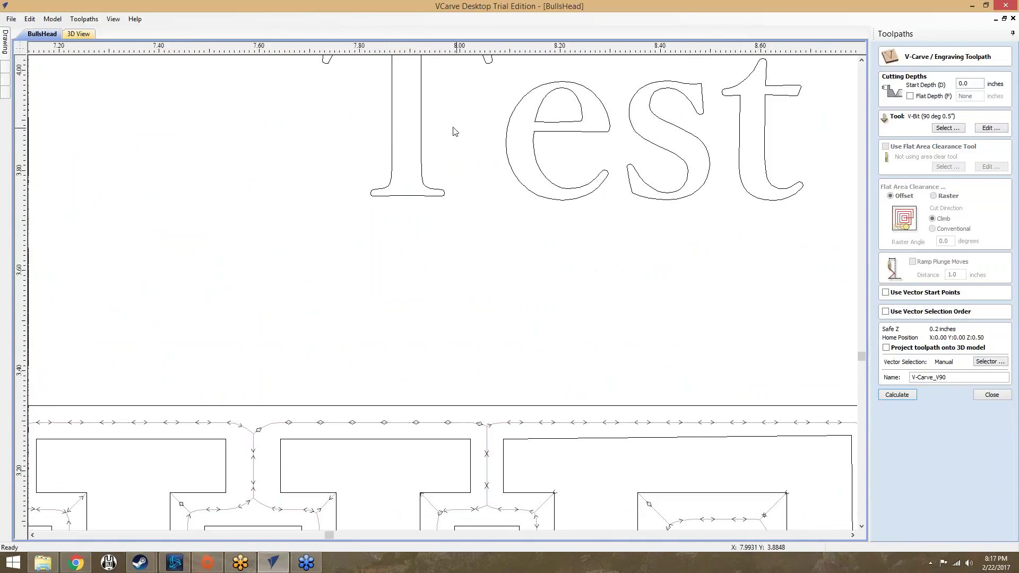
scroll(516, 129, down, 4)
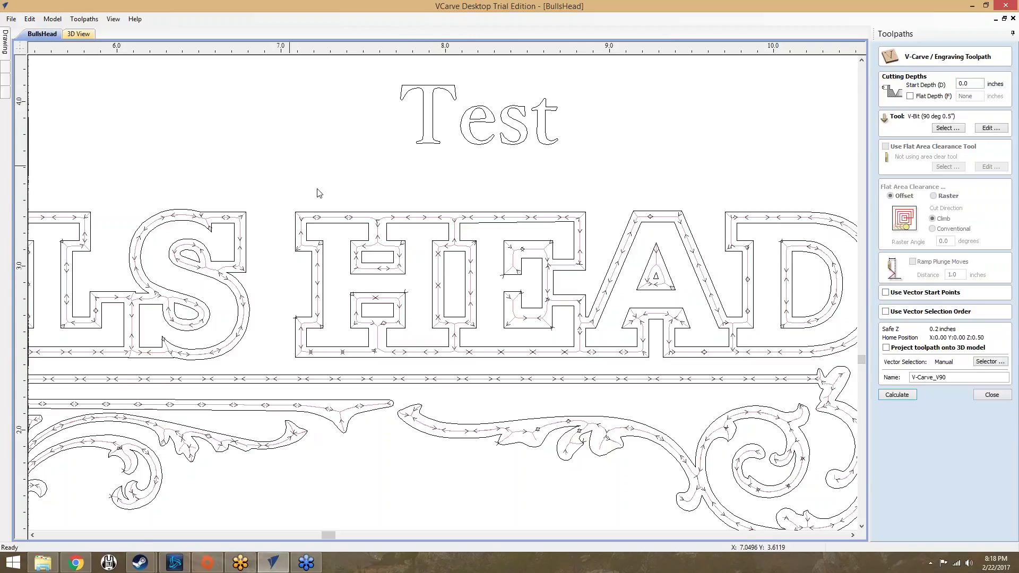
Select the letter T of "Test" alone, and clear the selection again.
click(445, 80)
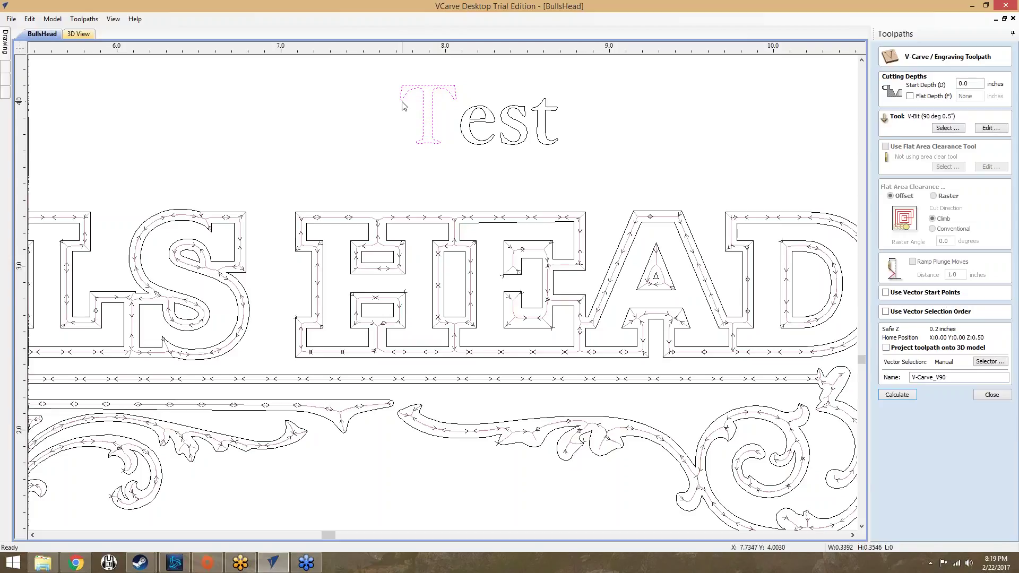
click(344, 114)
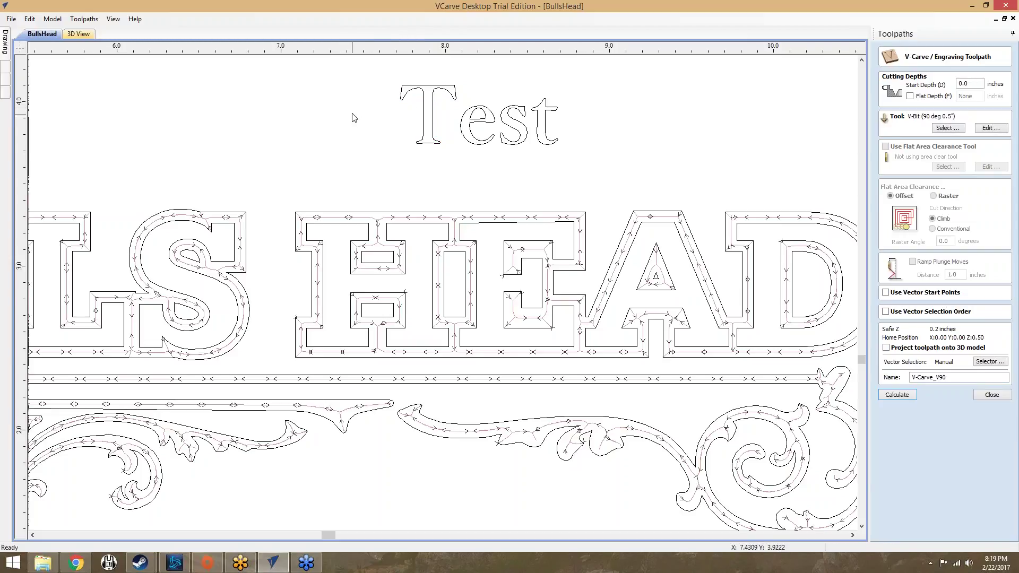
click(614, 10)
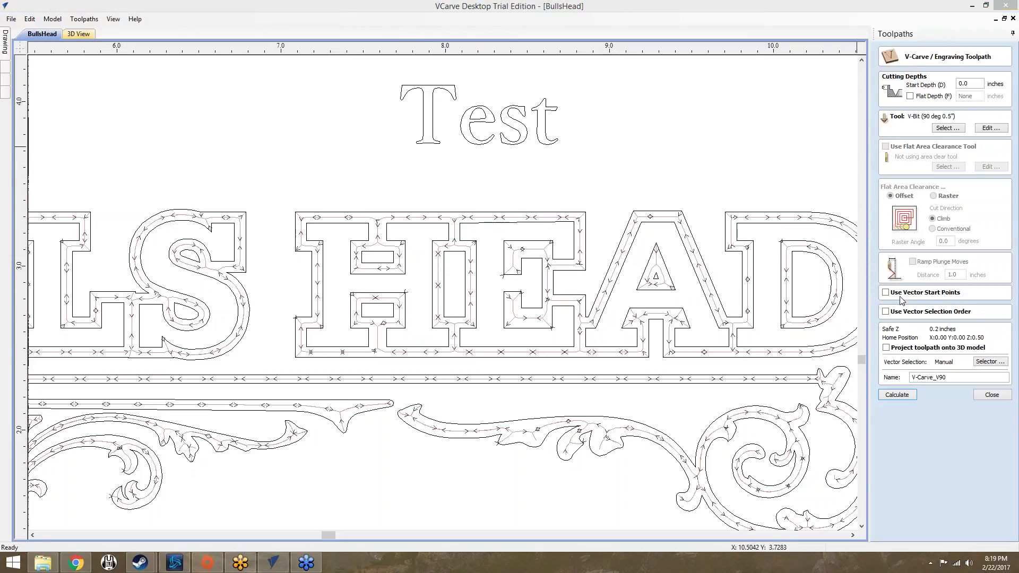
Try the option that projects the toolpath onto the 3D model, checking the carved sign in 3D before switching it off.
click(886, 348)
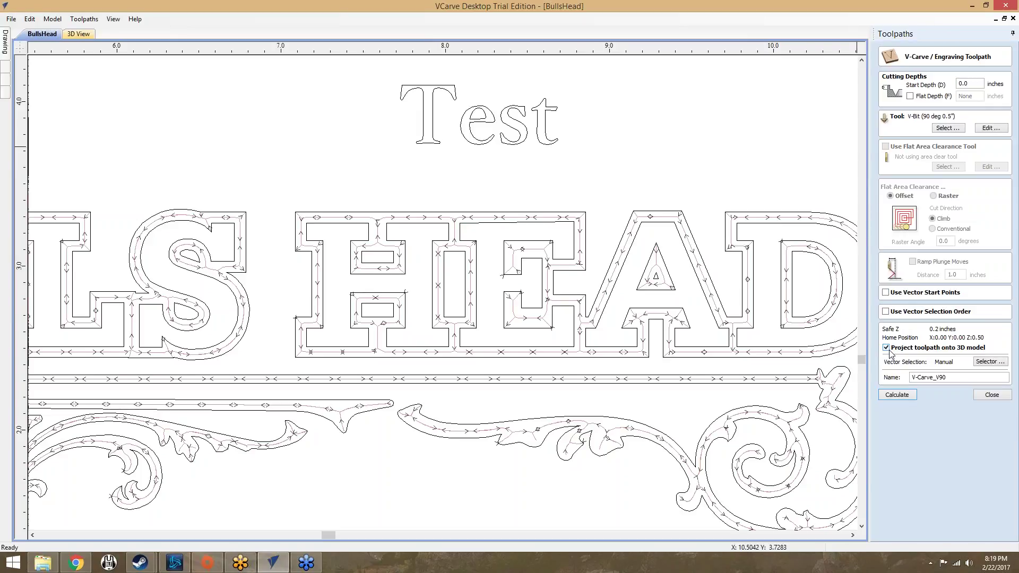
click(887, 348)
click(78, 34)
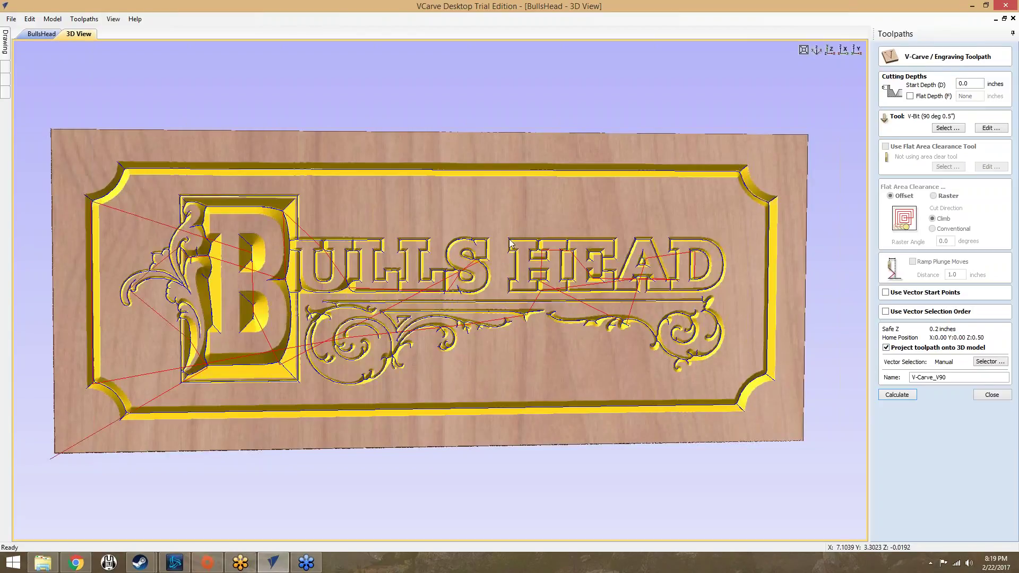
click(41, 33)
click(934, 348)
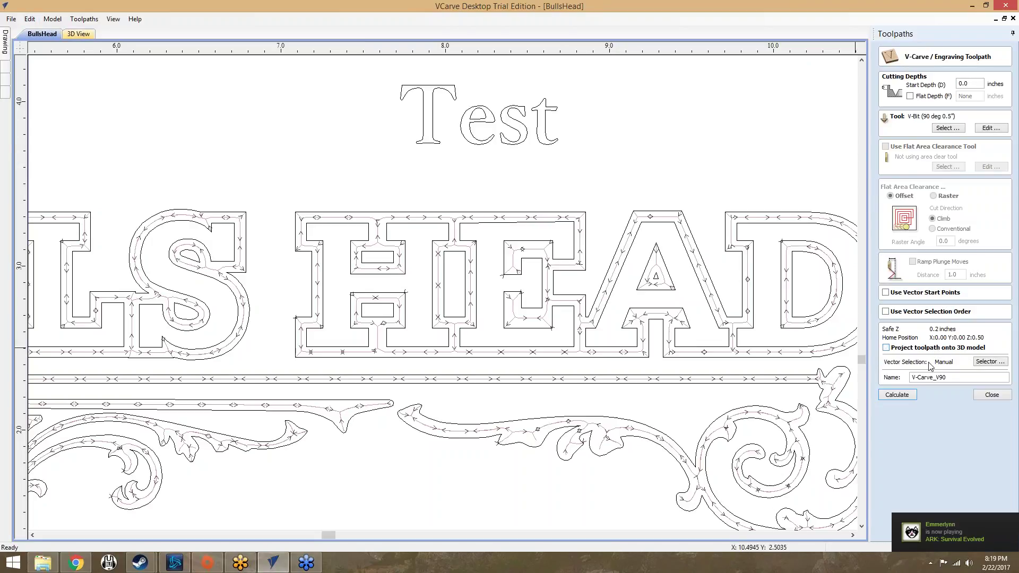
Use the Vector Selector to select only the open vectors on all visible layers for the V-carve toolpath.
click(988, 362)
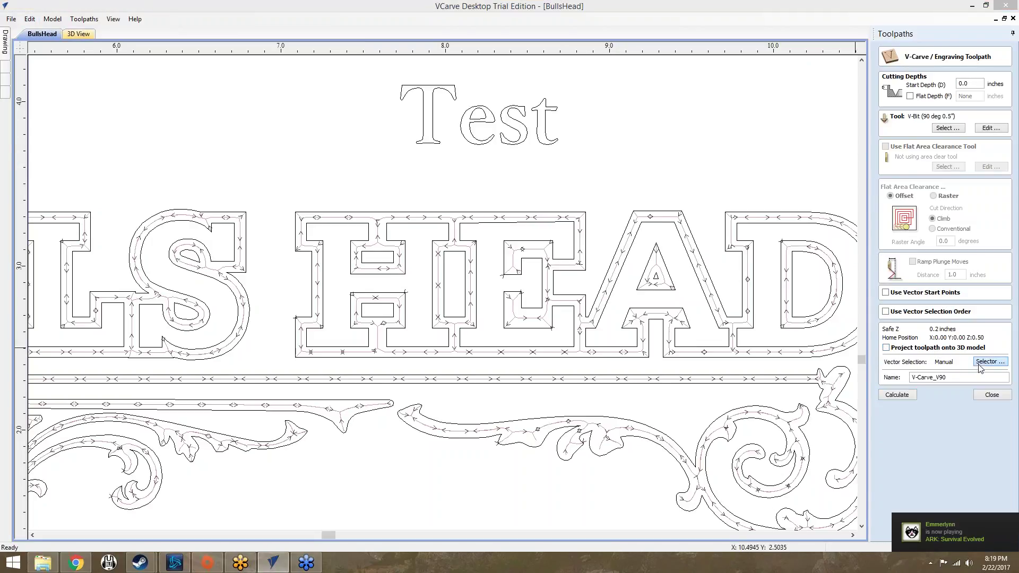
drag(463, 158, 714, 180)
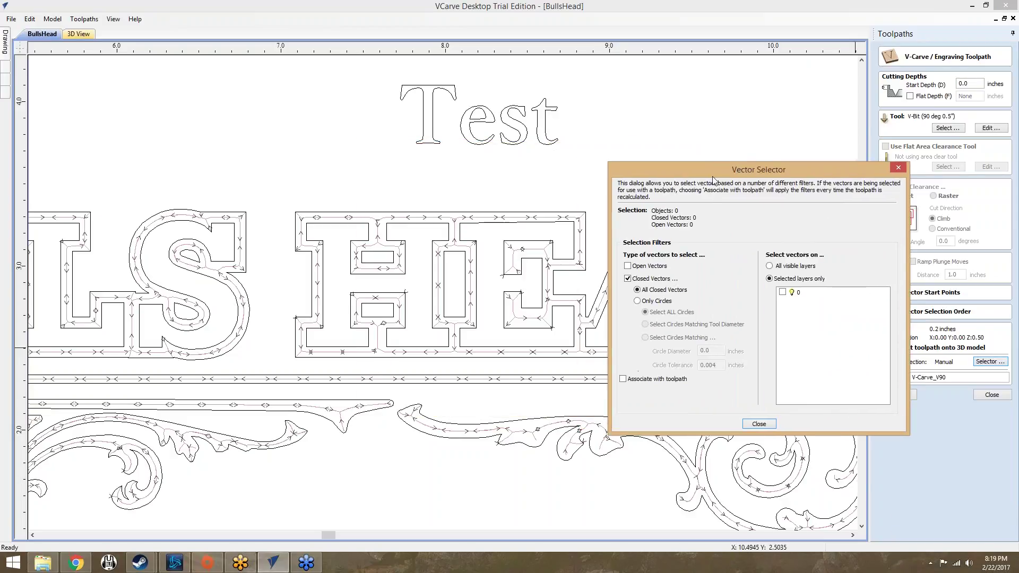
click(651, 300)
click(656, 291)
click(628, 279)
click(770, 266)
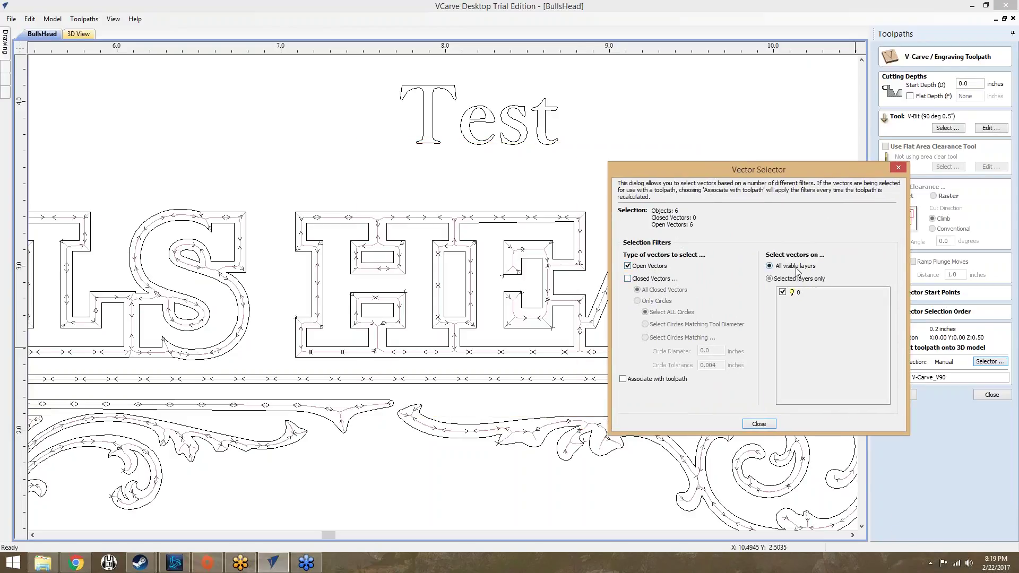
click(794, 280)
click(759, 423)
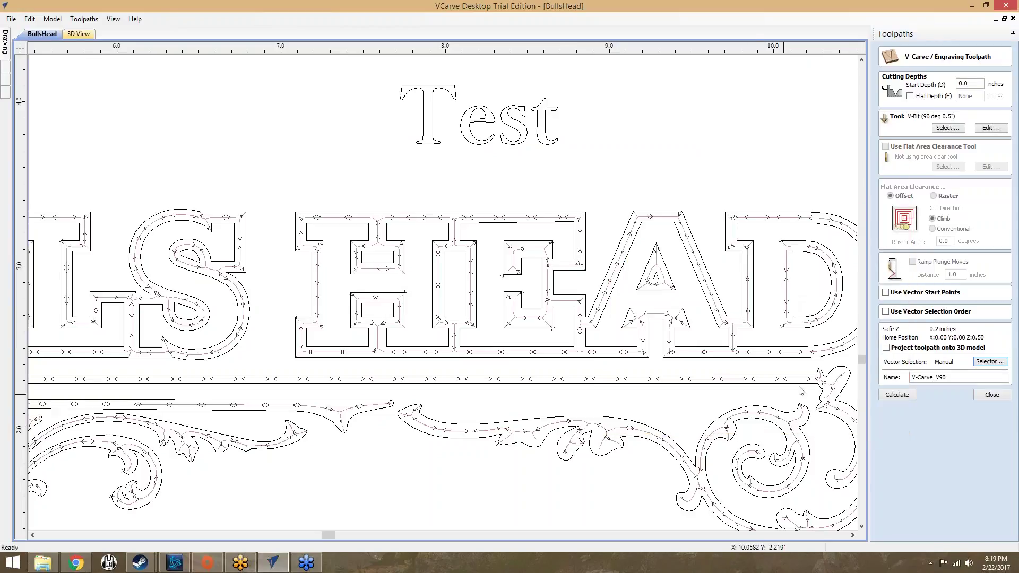
click(980, 361)
click(770, 267)
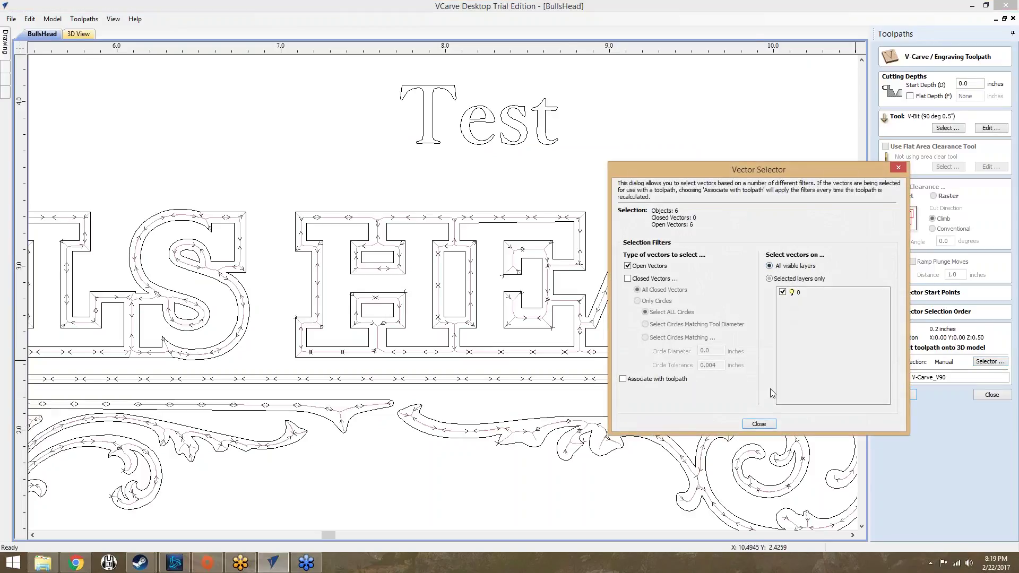
click(762, 425)
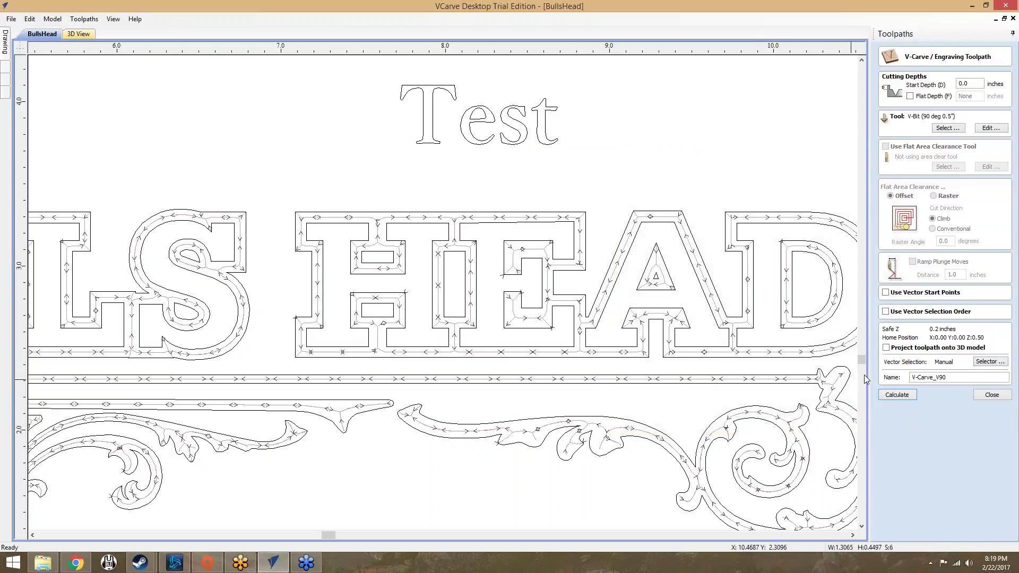
Try to calculate the V-Carve_V90 toolpath with only the open vectors selected.
click(912, 348)
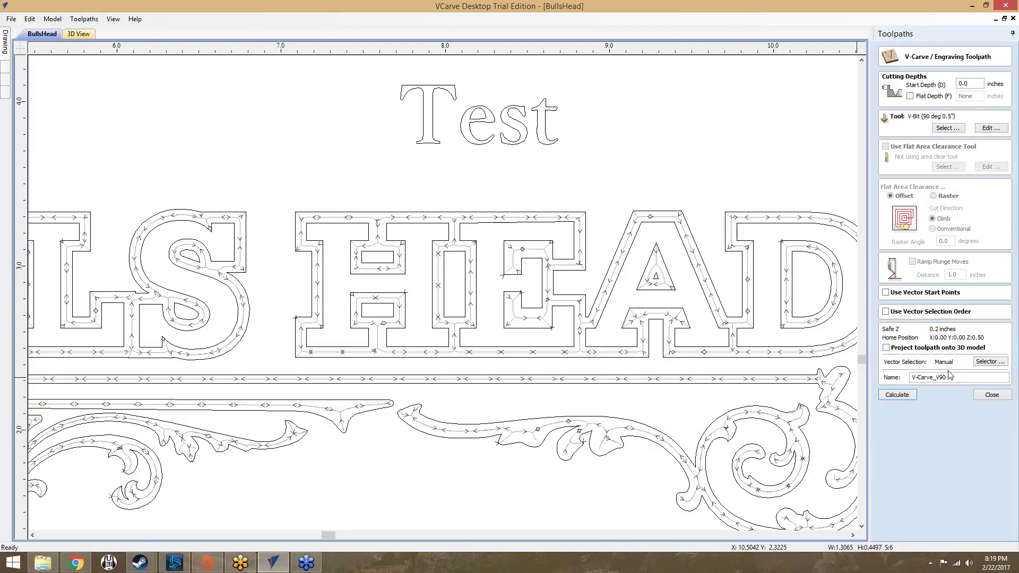
click(906, 397)
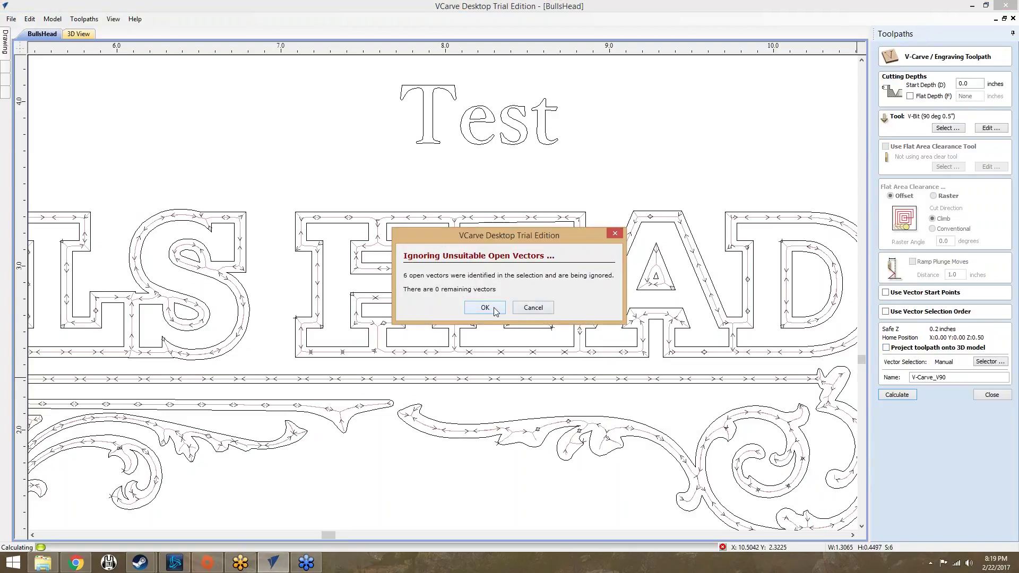
click(534, 308)
Reopen the Vector Selector beside the shapes above BULLS and add all closed vectors to the open-vector selection.
scroll(781, 254, down, 3)
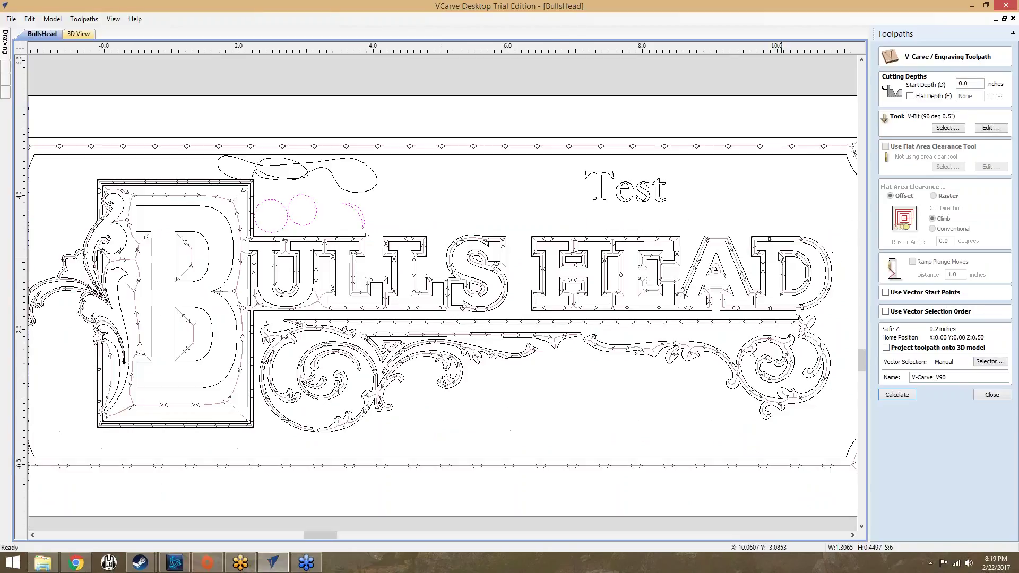
scroll(780, 256, down, 2)
scroll(781, 257, up, 3)
click(989, 361)
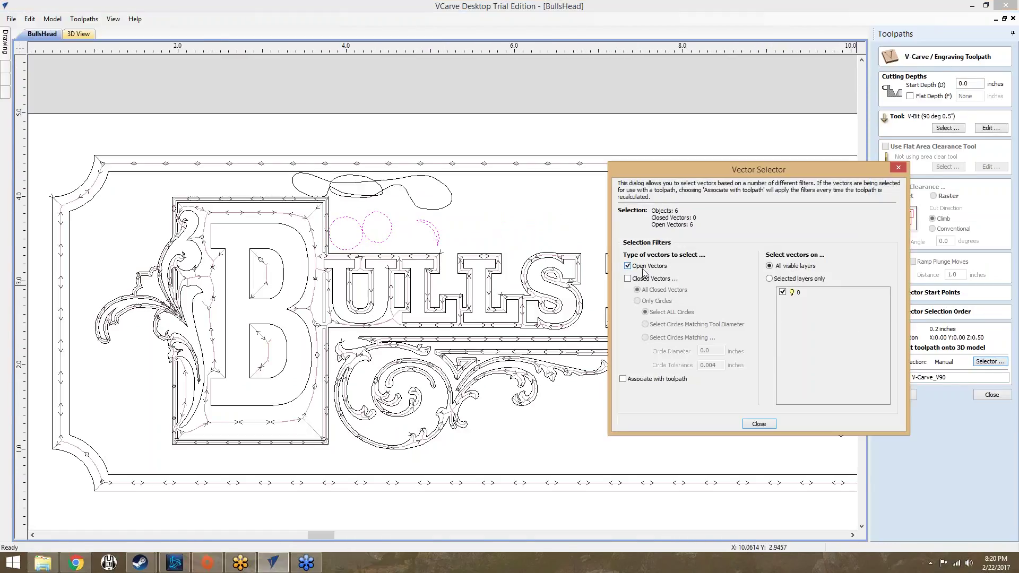
drag(656, 171, 561, 210)
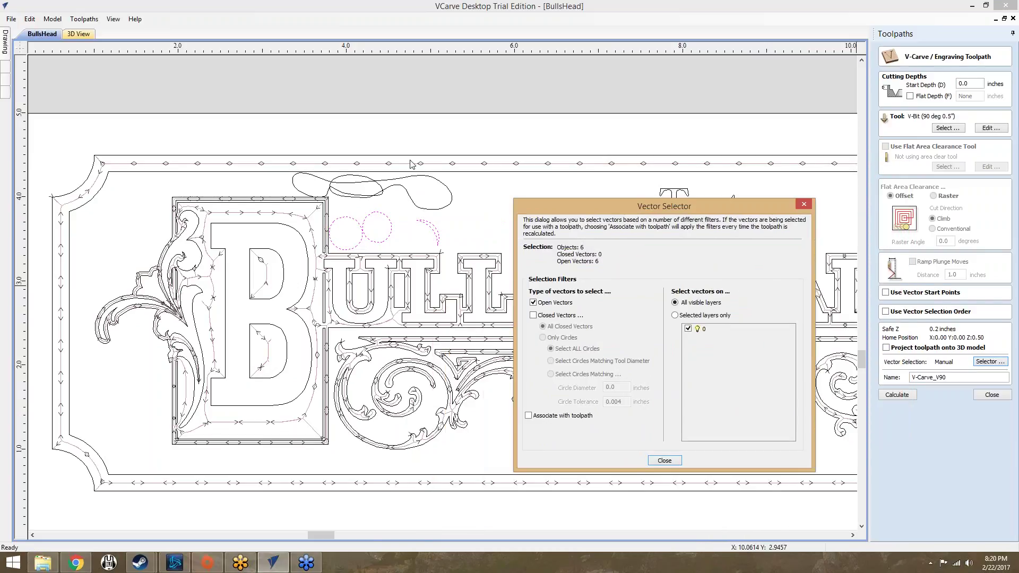
click(265, 11)
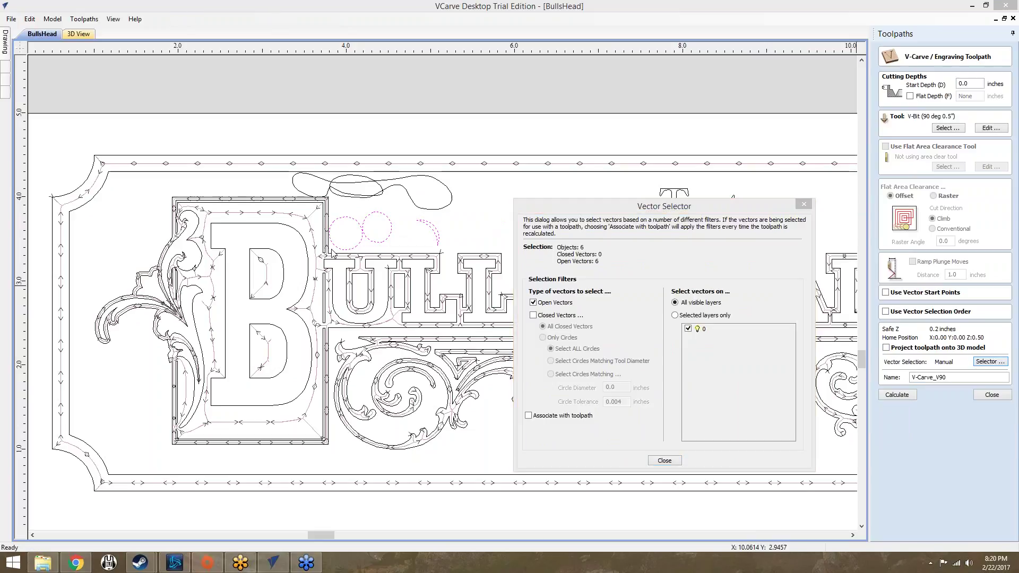
click(544, 324)
click(533, 315)
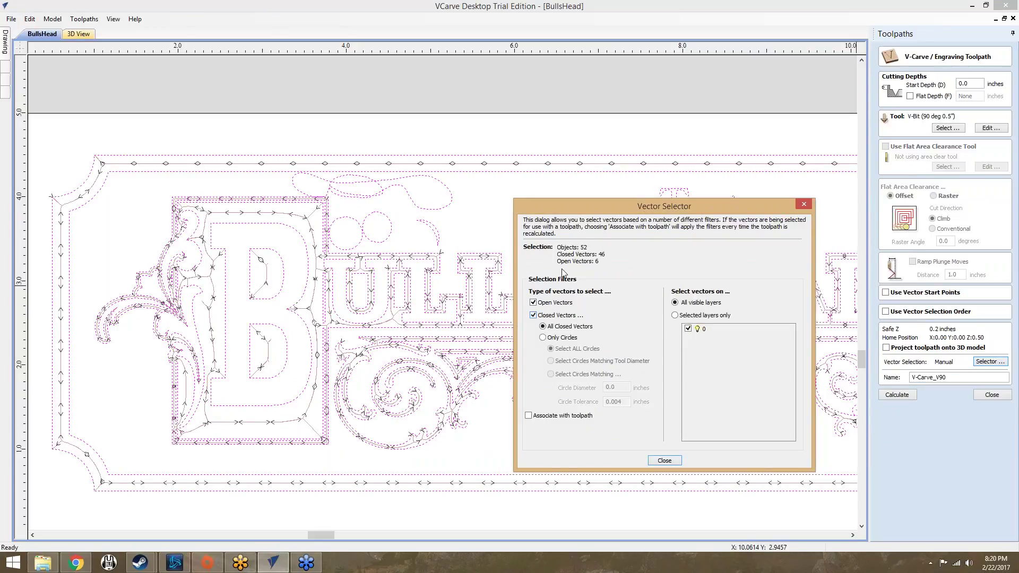
Compare the selection with open vectors excluded and included again in the Vector Selector.
drag(586, 208, 634, 251)
click(604, 347)
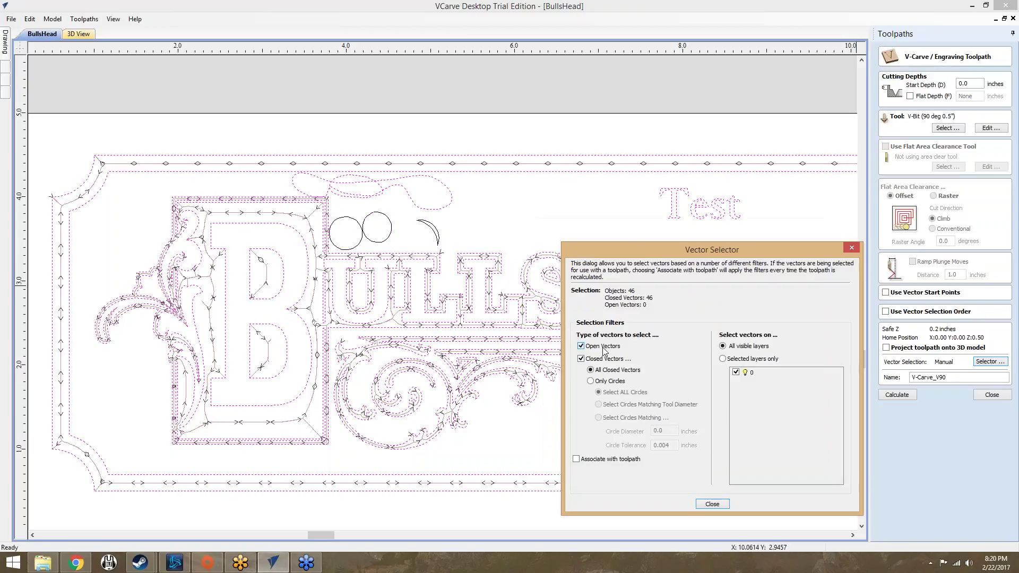
drag(683, 259, 609, 276)
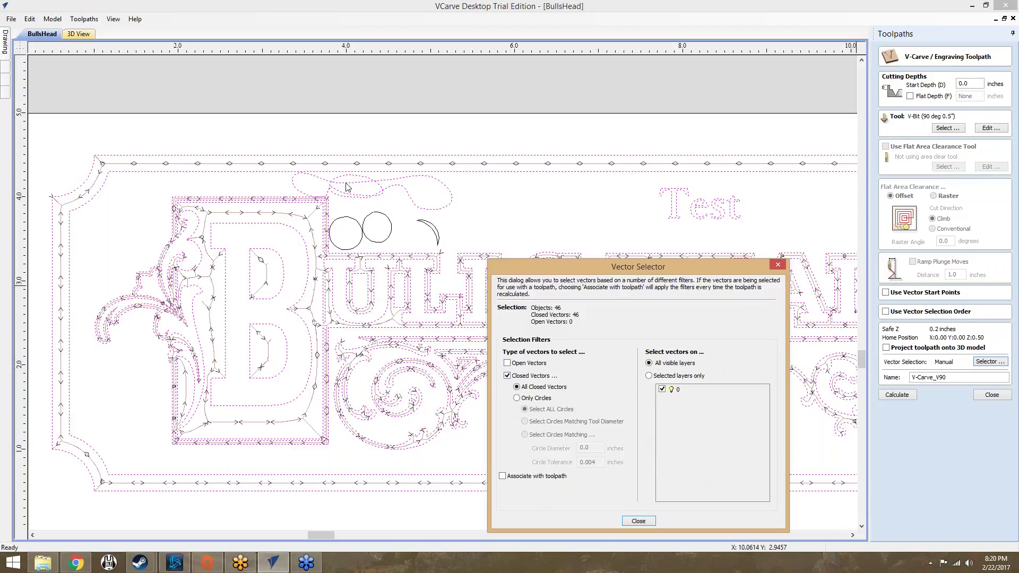
click(509, 364)
Leave the Vector Selector, clear the selection and select only the letter T of "Test".
click(645, 227)
click(641, 522)
click(686, 247)
scroll(675, 216, up, 5)
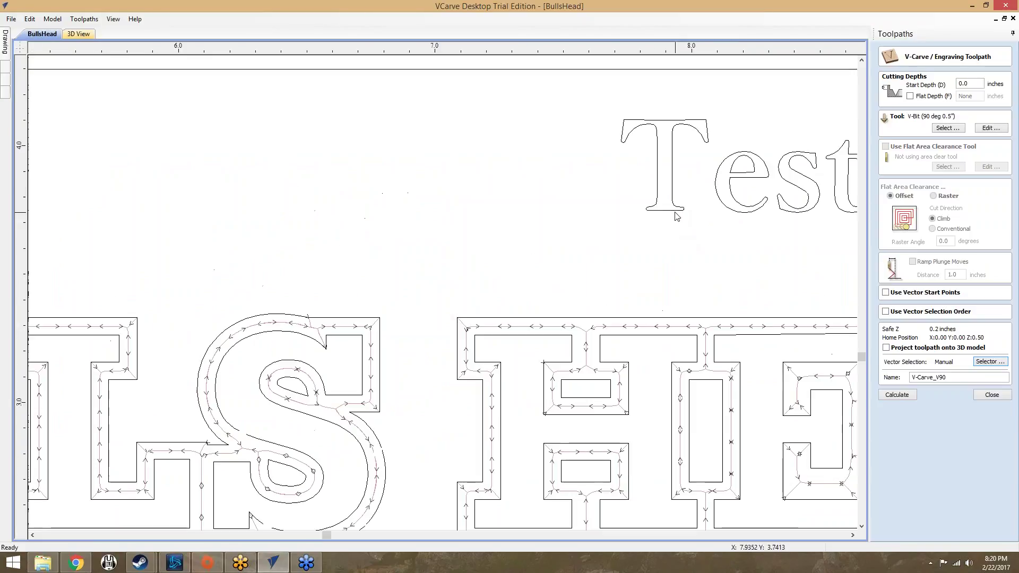
click(651, 173)
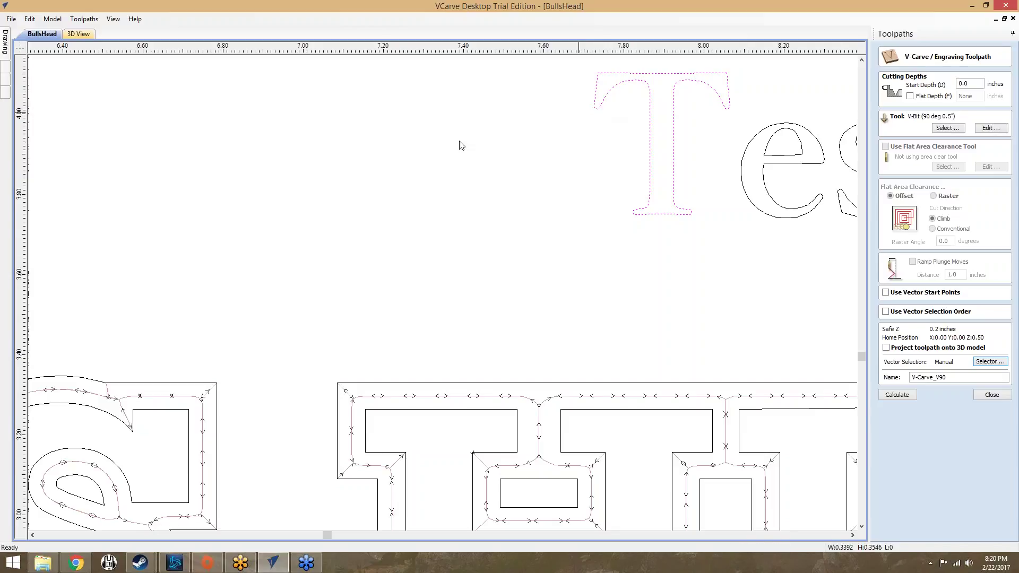
Select only the inner arc of the crescent above BULLS.
scroll(403, 144, down, 2)
scroll(212, 157, down, 1)
scroll(255, 141, up, 5)
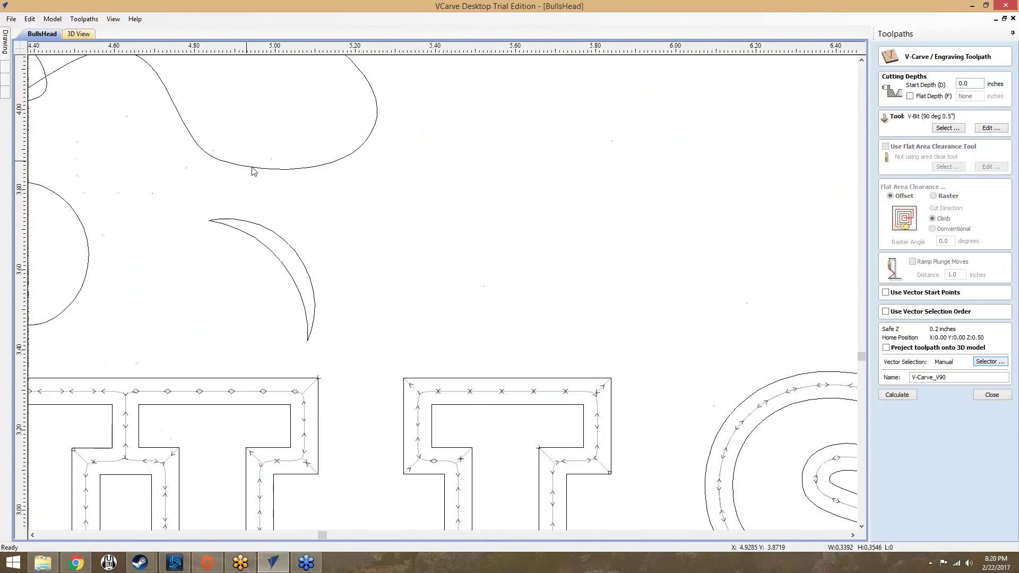
scroll(250, 273, down, 2)
click(252, 287)
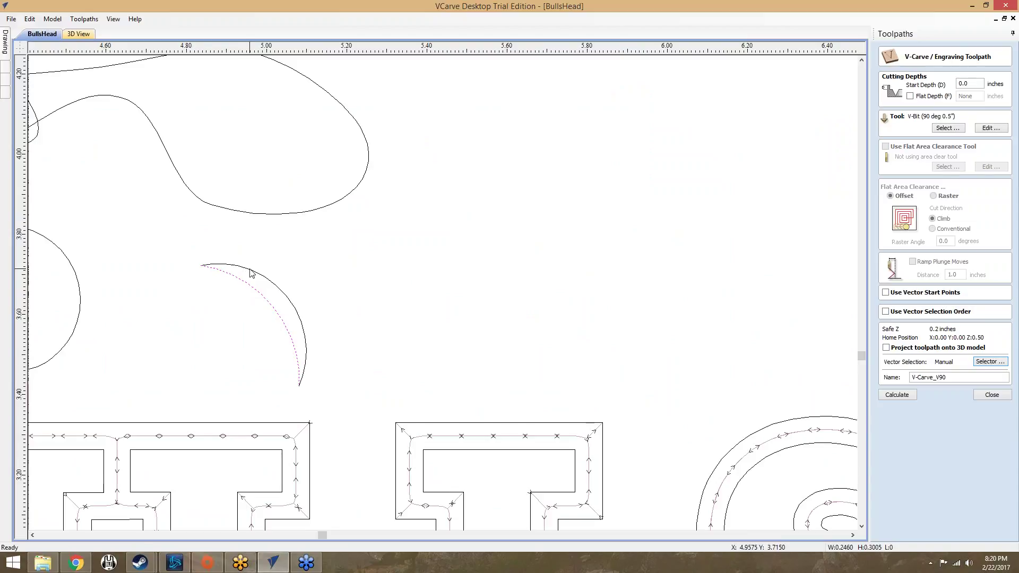
Check the crescent's two arcs as separate vectors by selecting the inner and outer arc individually.
scroll(228, 269, up, 5)
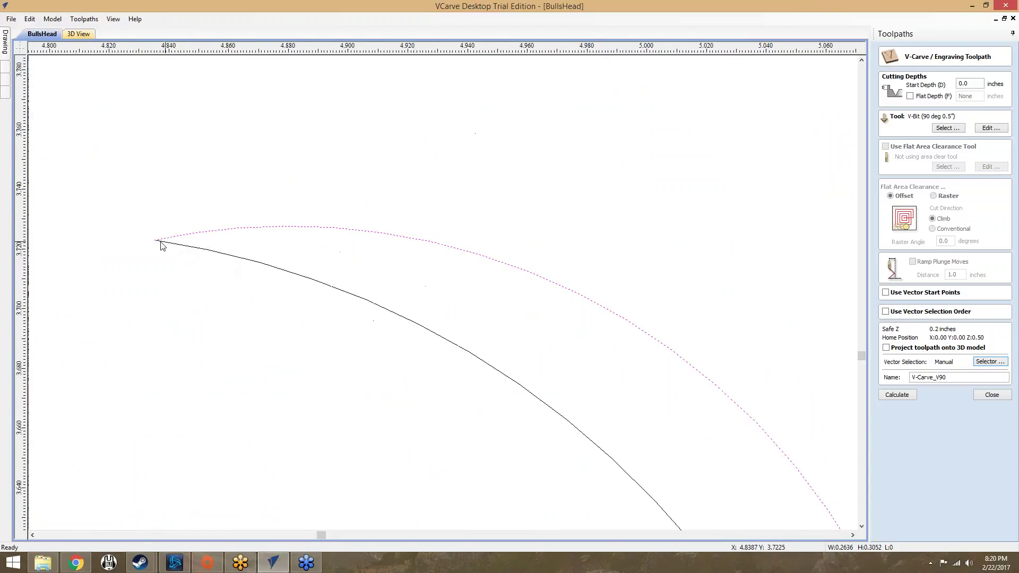
scroll(496, 346, down, 4)
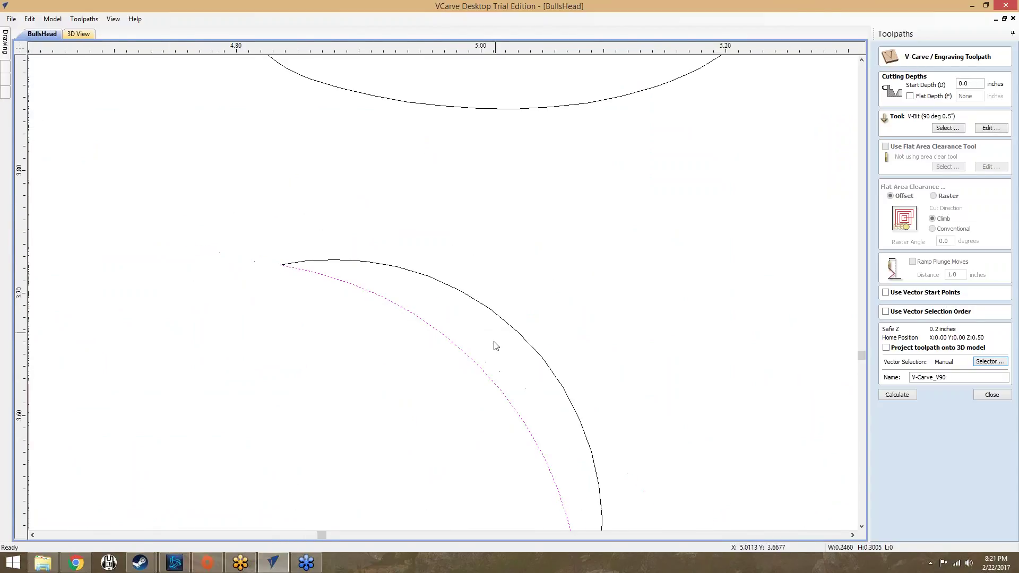
scroll(507, 457, up, 2)
scroll(451, 403, down, 1)
scroll(389, 342, up, 1)
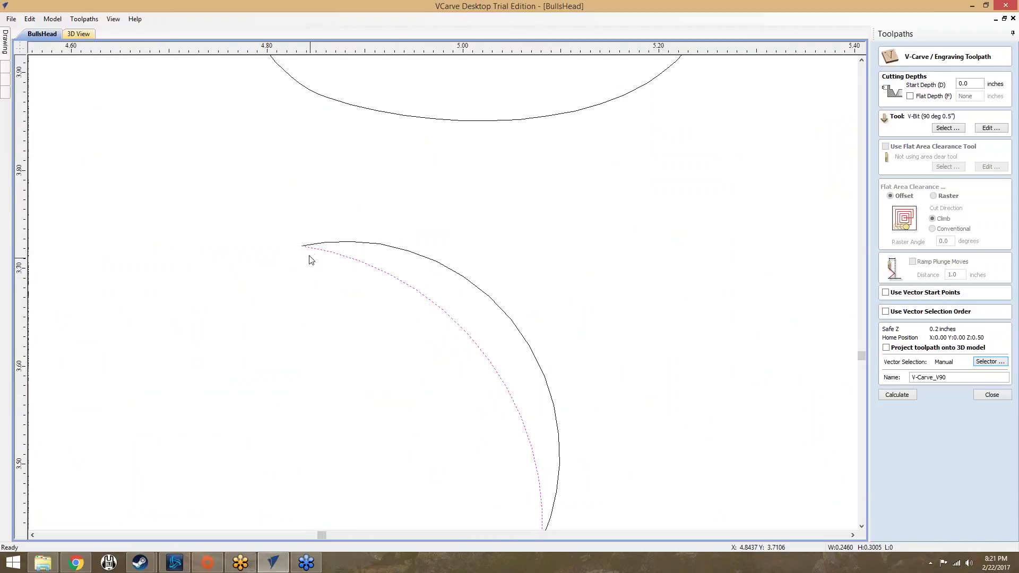
scroll(307, 248, up, 3)
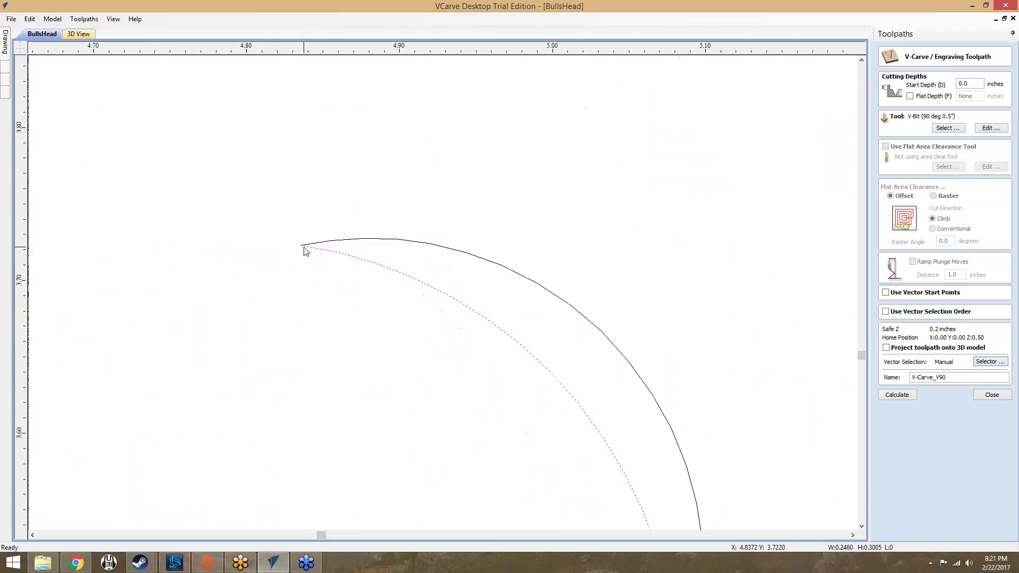
click(334, 237)
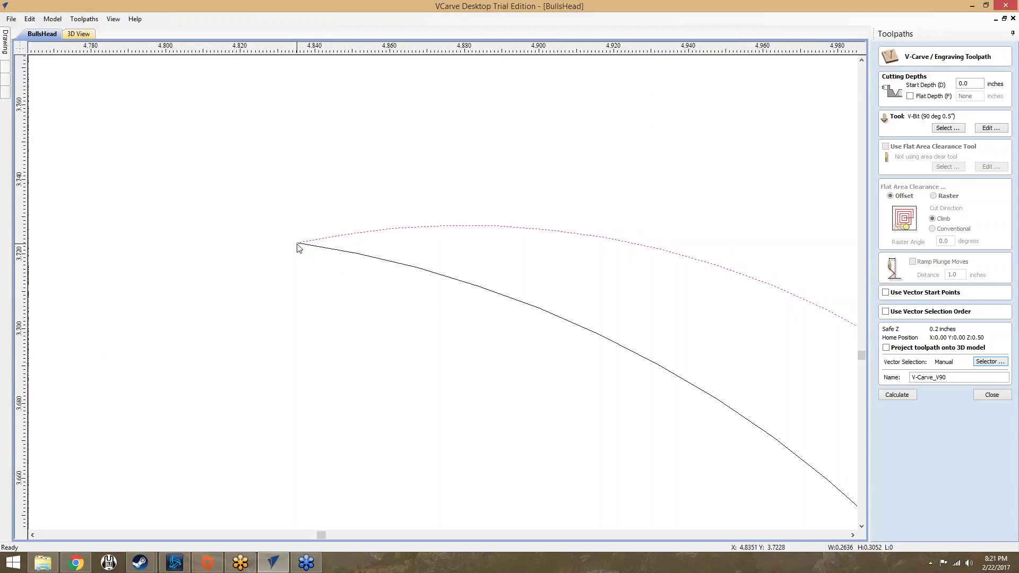
Examine the crescent's pointed tip at high magnification to see how the two arcs meet, and clear the selection.
scroll(363, 272, down, 6)
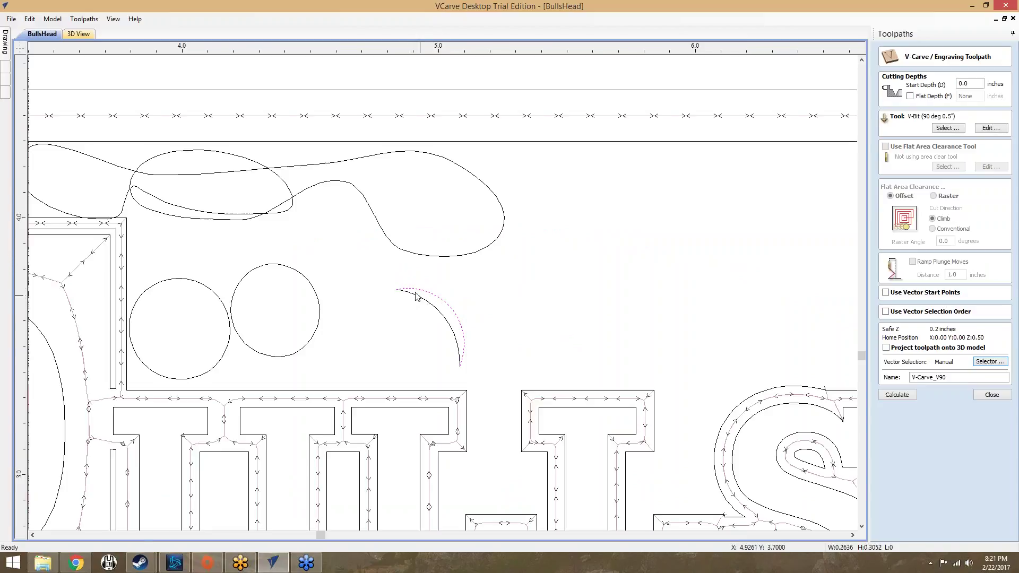
scroll(412, 296, up, 4)
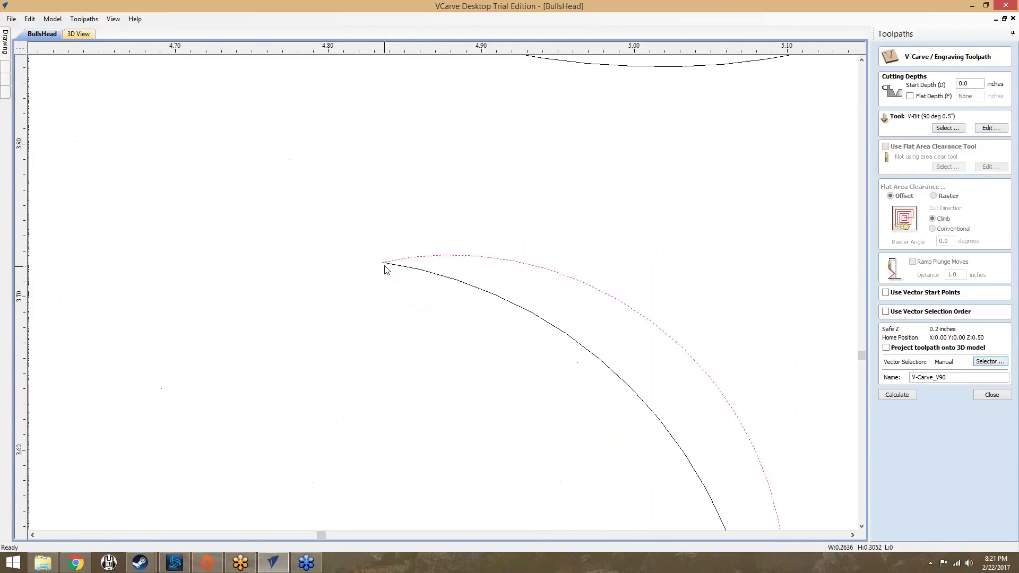
scroll(393, 265, up, 2)
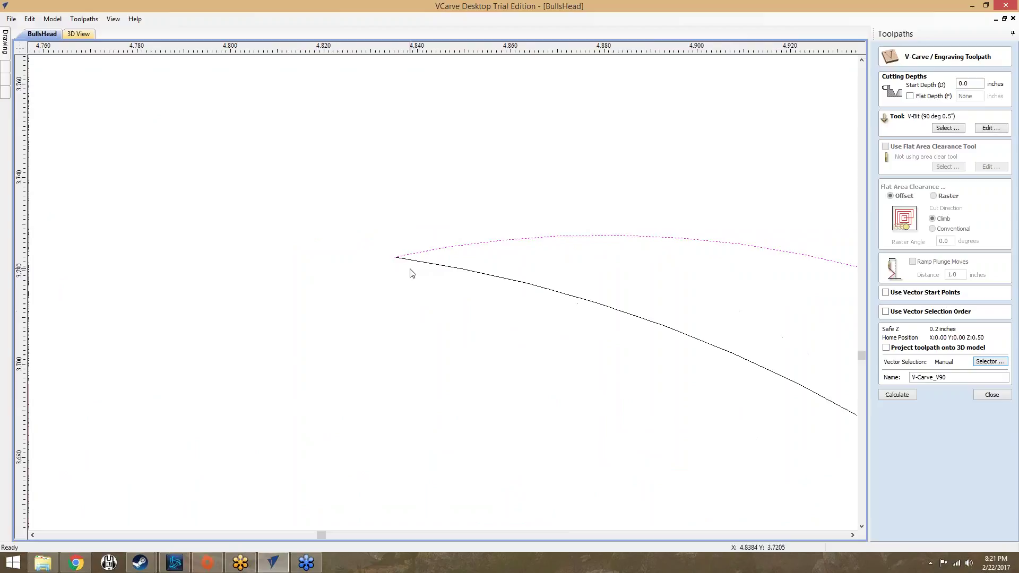
scroll(409, 265, up, 3)
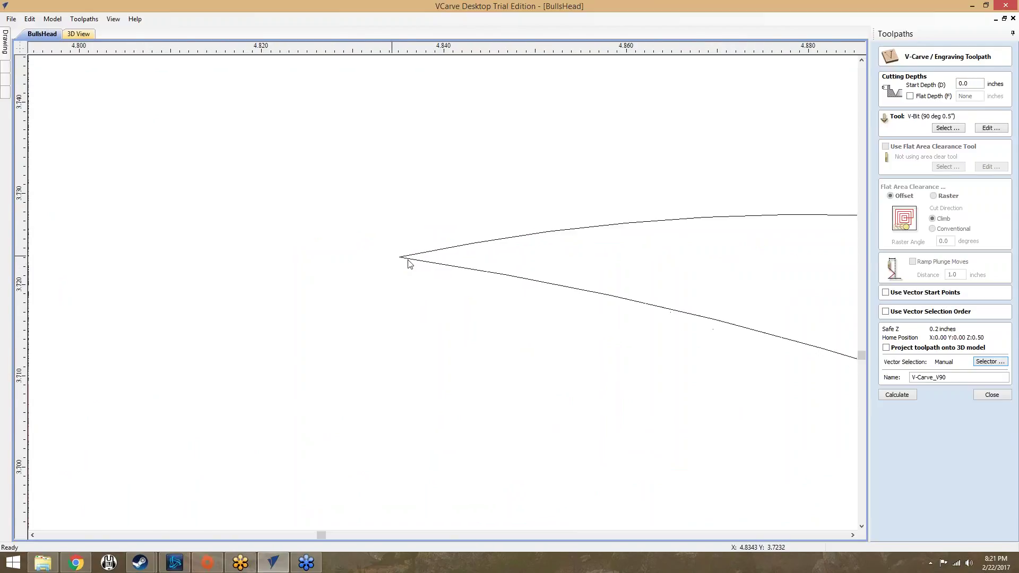
scroll(409, 264, up, 2)
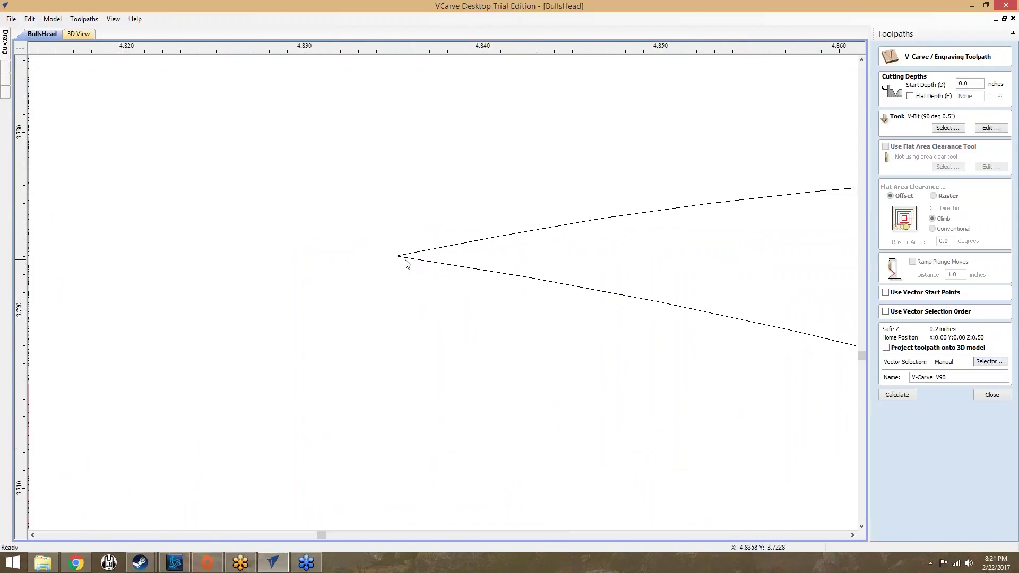
scroll(407, 264, up, 1)
scroll(406, 264, up, 1)
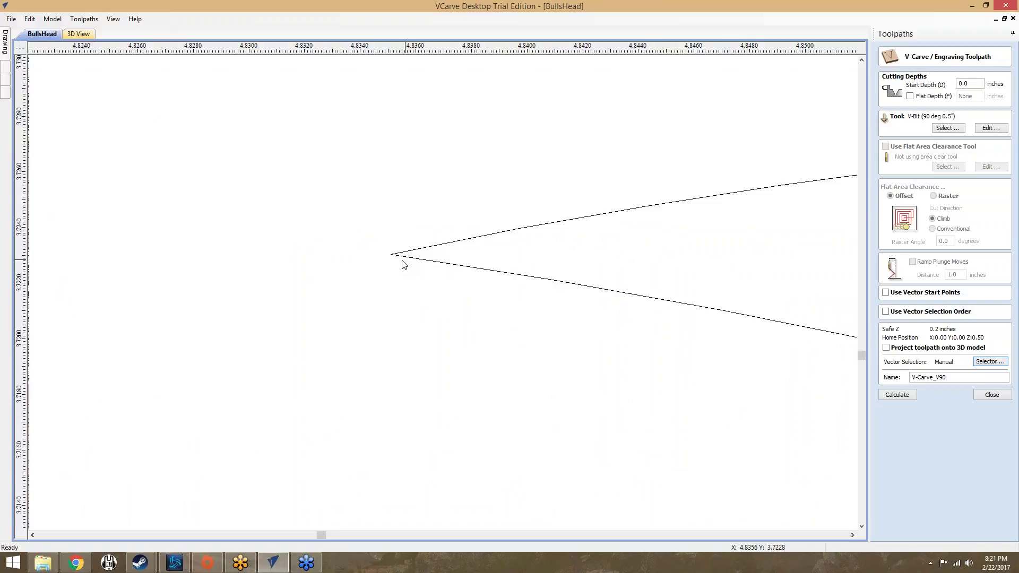
Examine the upper edge of the second circle beside the crescent for a gap in its outline.
scroll(404, 264, down, 4)
scroll(402, 265, down, 8)
scroll(401, 267, down, 15)
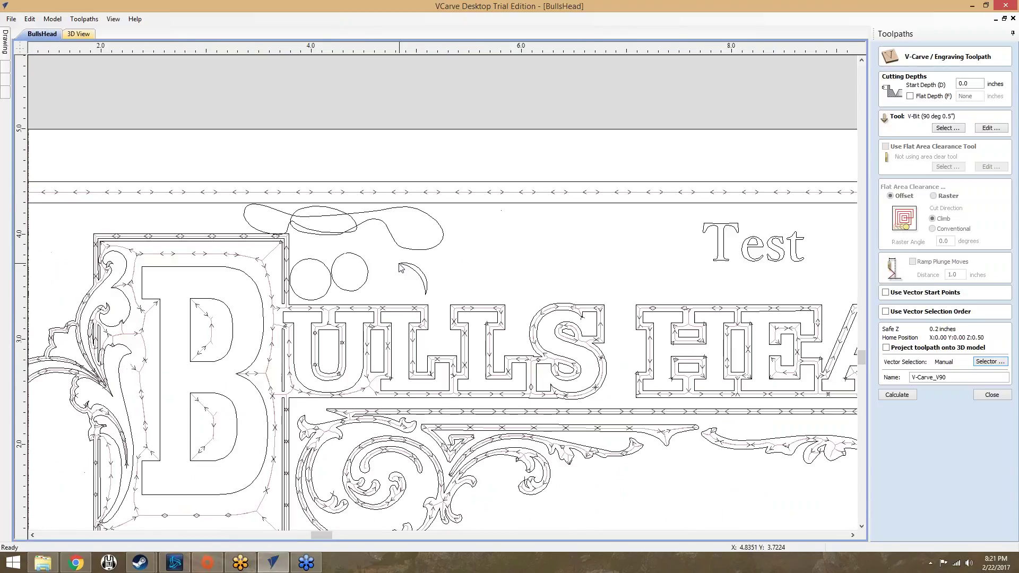
scroll(347, 254, up, 10)
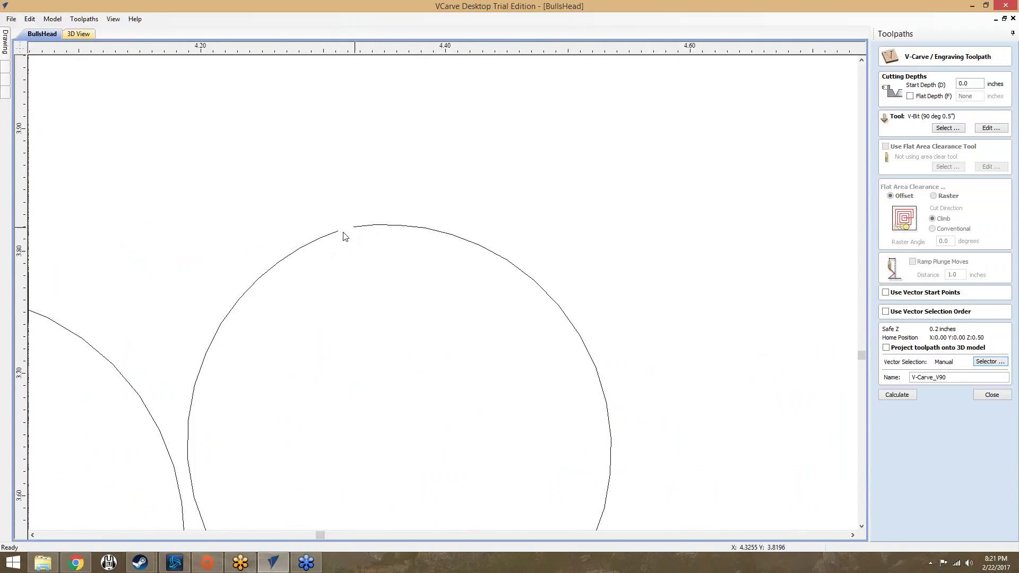
mouse_move(339, 306)
middle_down()
mouse_move(482, 266)
mouse_move(691, 237)
mouse_move(671, 123)
mouse_move(641, 101)
middle_up()
middle_drag(355, 331, 477, 230)
scroll(461, 426, up, 5)
scroll(461, 426, down, 4)
scroll(462, 426, up, 4)
scroll(468, 428, up, 2)
scroll(467, 426, down, 4)
scroll(467, 426, down, 1)
Examine the outlines of the "Test" lettering and reopen the Vector Selector for the toolpath.
mouse_move(683, 234)
middle_down()
mouse_move(546, 336)
mouse_move(535, 394)
middle_up()
mouse_move(719, 167)
middle_down()
mouse_move(651, 191)
mouse_move(462, 294)
middle_up()
middle_drag(764, 253, 295, 194)
middle_drag(623, 250, 234, 244)
middle_drag(646, 243, 226, 275)
middle_drag(630, 282, 546, 281)
scroll(669, 309, down, 11)
scroll(778, 316, up, 10)
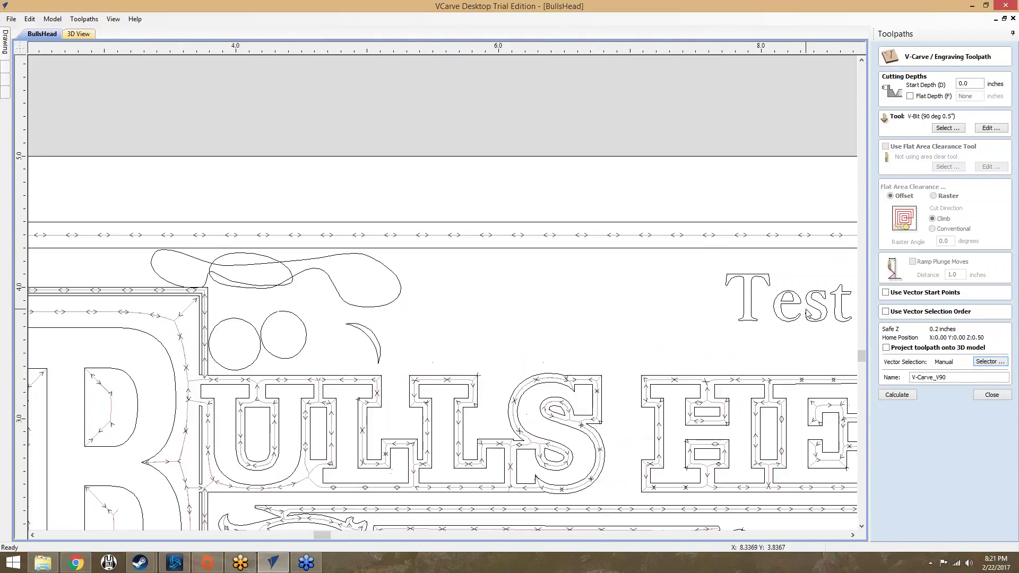
scroll(807, 314, down, 2)
middle_drag(753, 325, 626, 323)
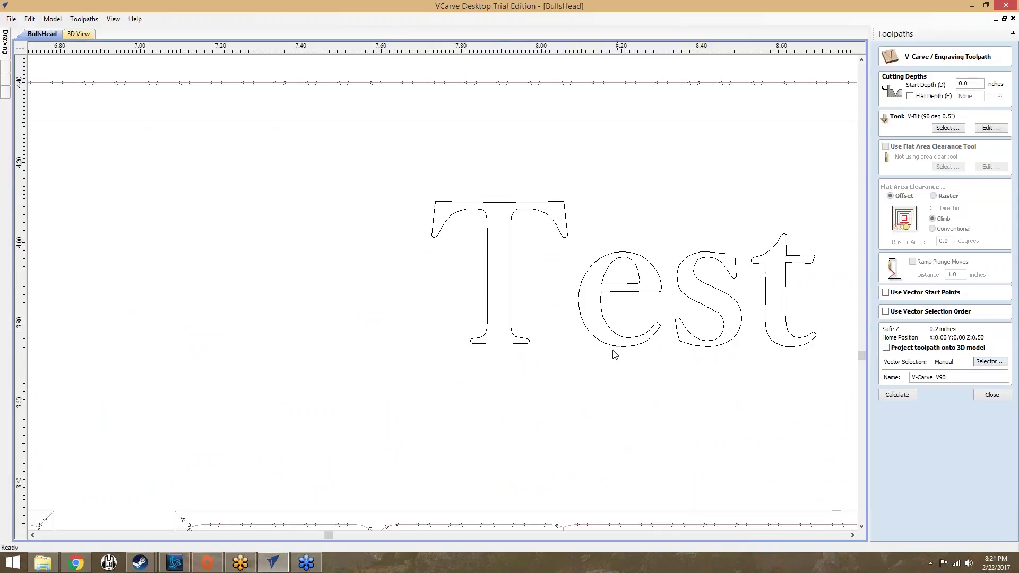
click(986, 365)
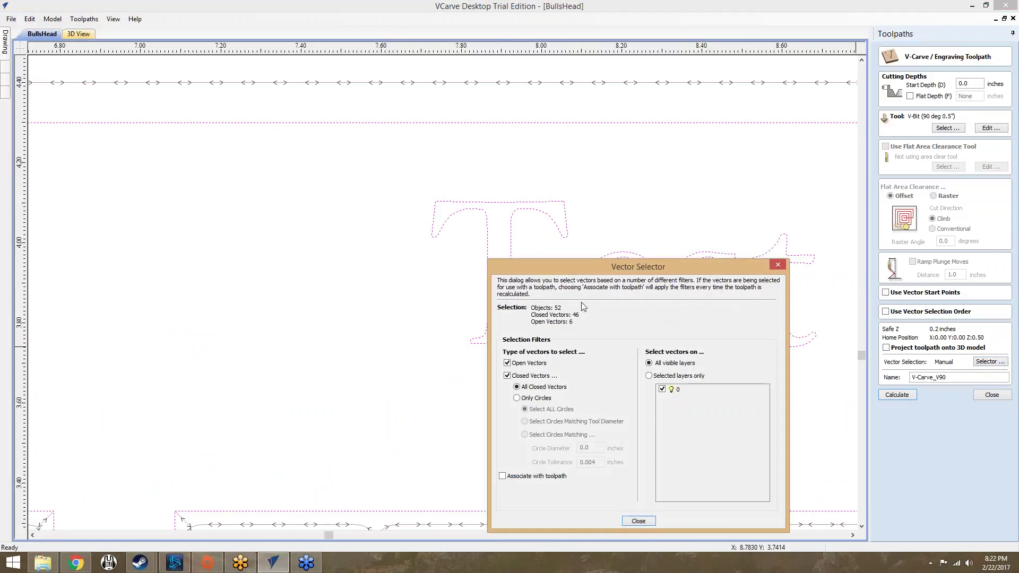
Set the vector filter to open vectors plus all closed vectors, and associate the selection with the toolpath.
drag(582, 271, 367, 245)
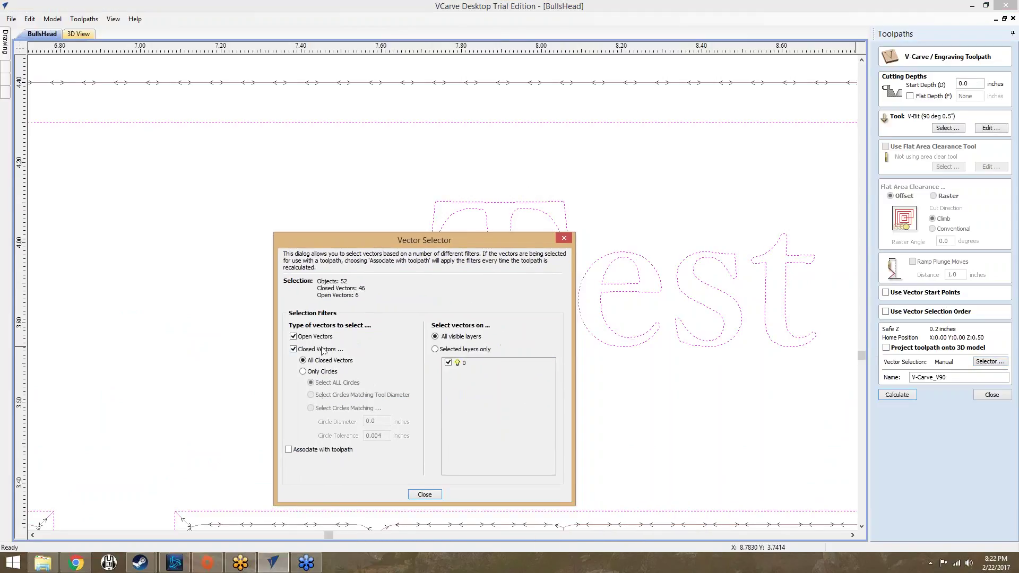
click(303, 372)
click(322, 361)
click(423, 495)
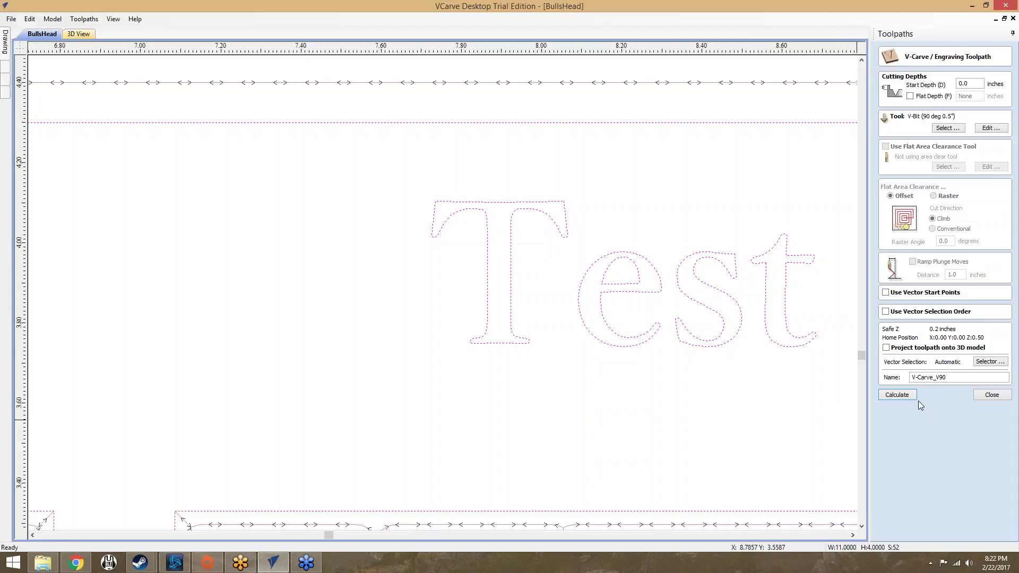
Calculate the V-Carve_V90 toolpath, accept ignoring the open vectors, and close the toolpath preview after inspecting the lettering.
click(902, 395)
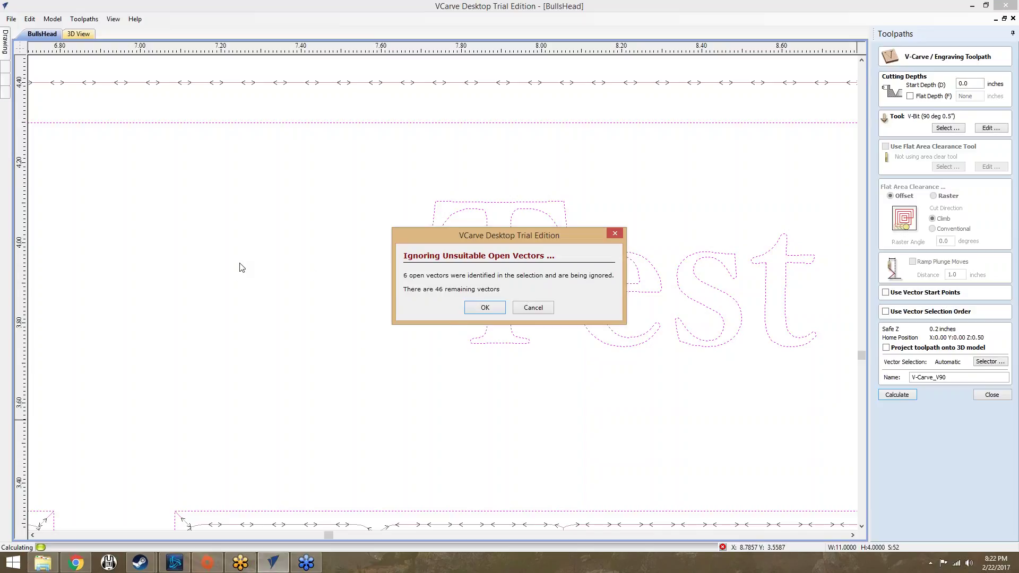
click(485, 309)
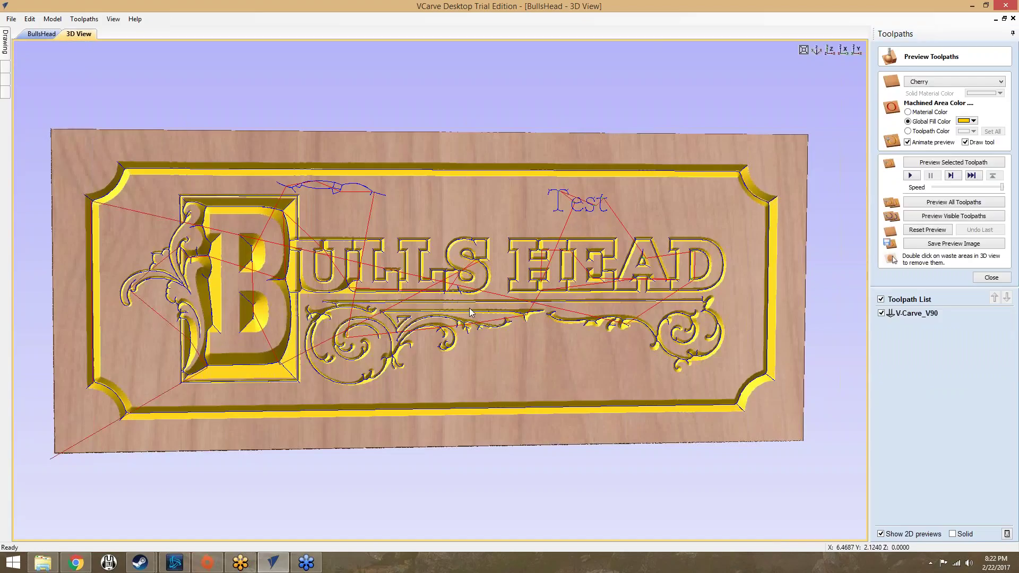
scroll(570, 198, up, 4)
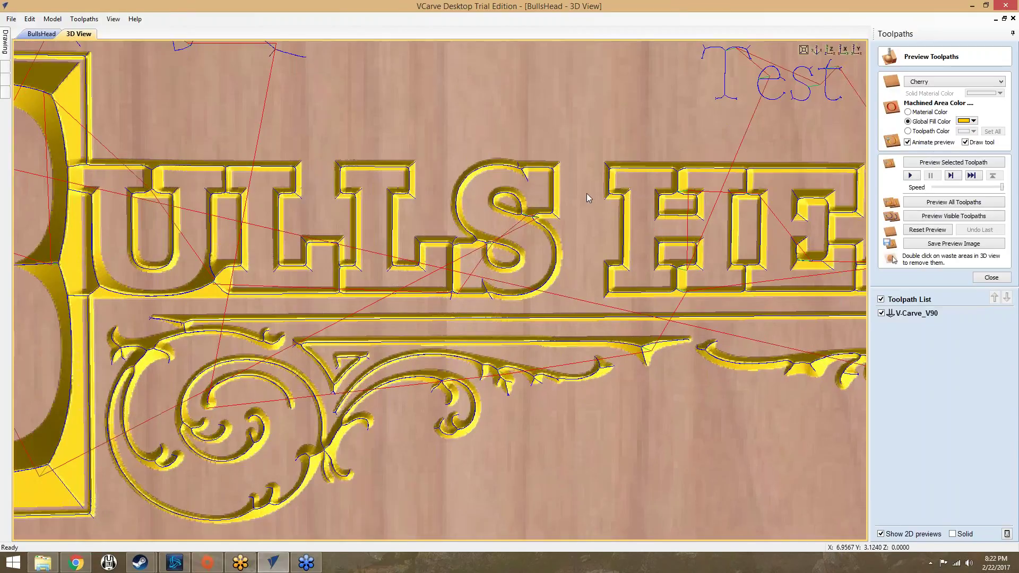
scroll(633, 158, down, 2)
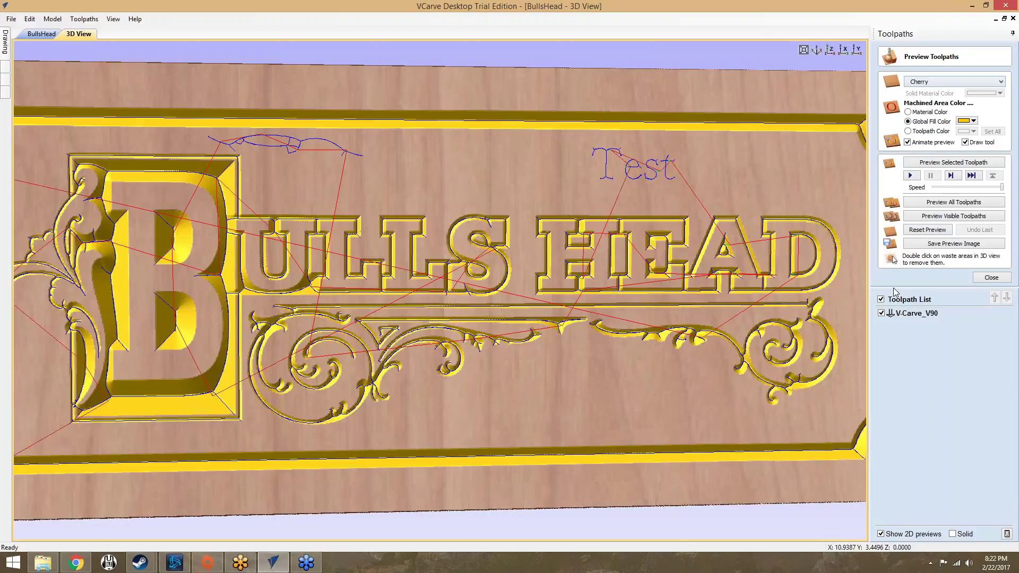
click(982, 278)
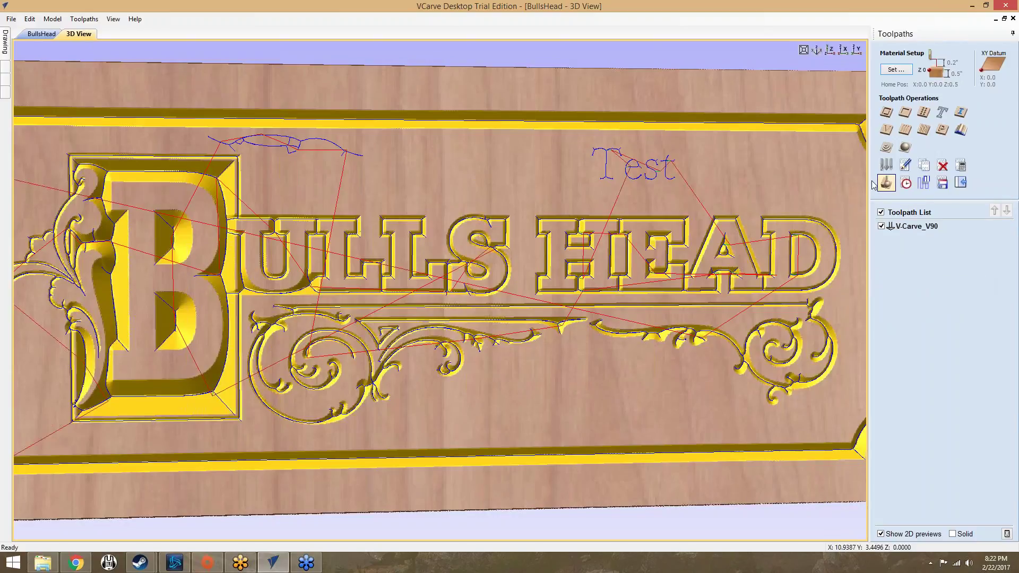
Compare the calculated V-carve toolpath in the 2D drawing and in the 3D view of the sign.
click(103, 10)
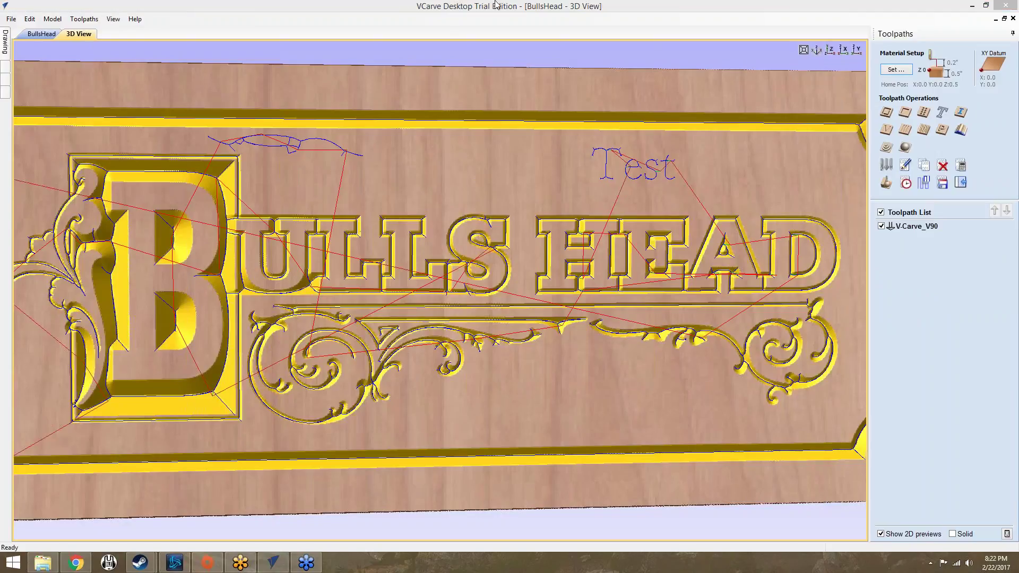
click(51, 35)
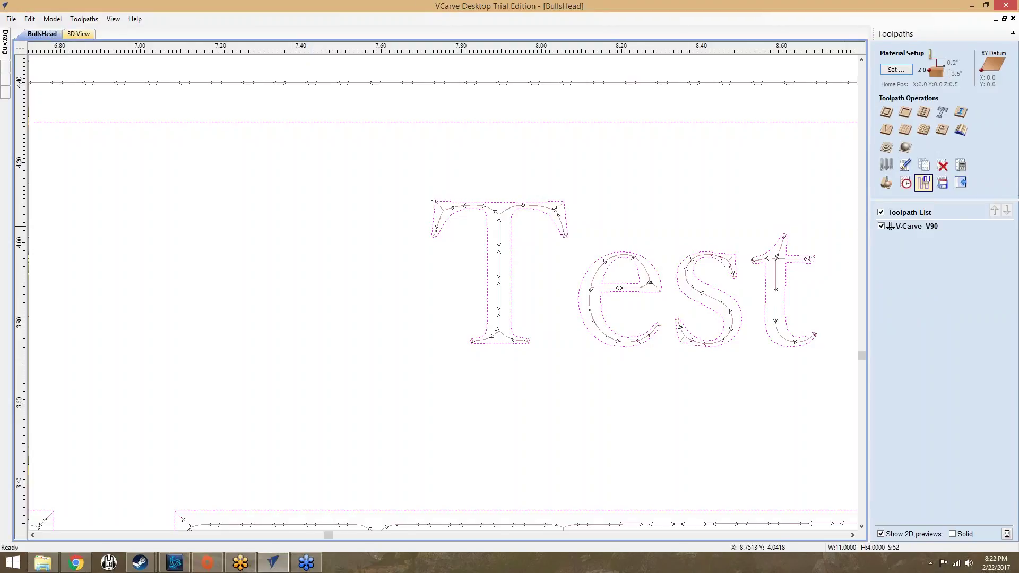
click(84, 37)
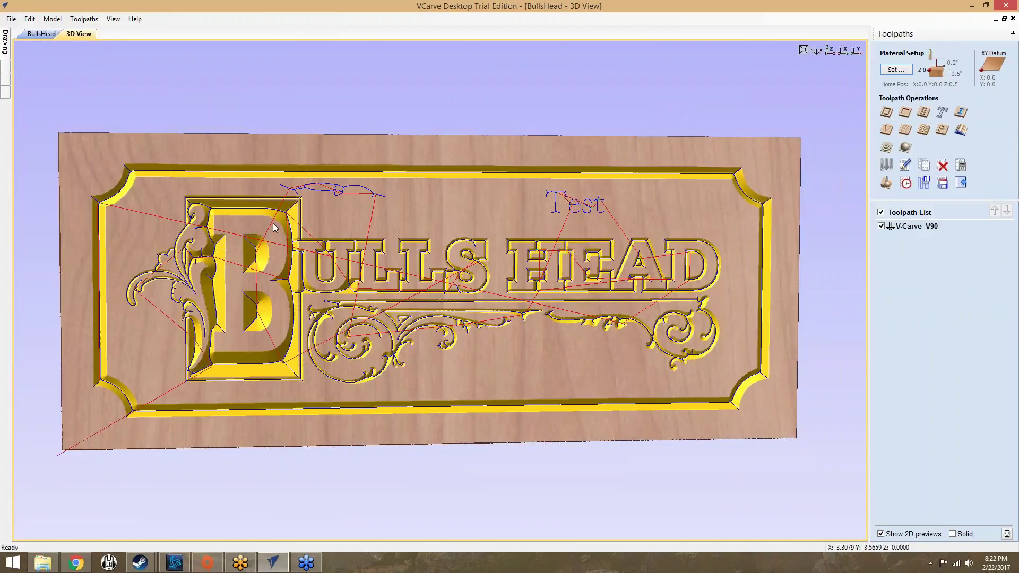
drag(274, 227, 255, 219)
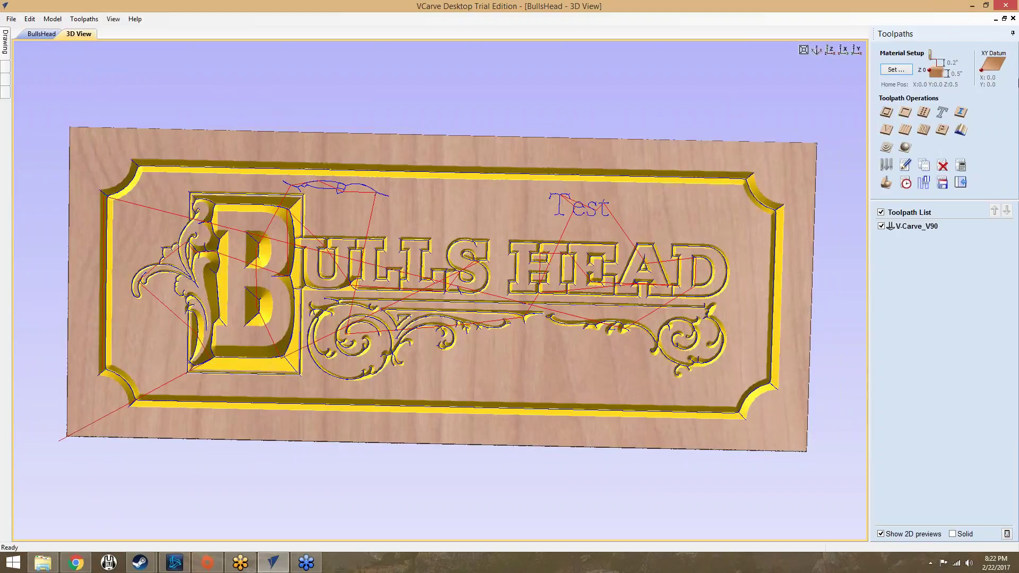
mouse_move(7, 46)
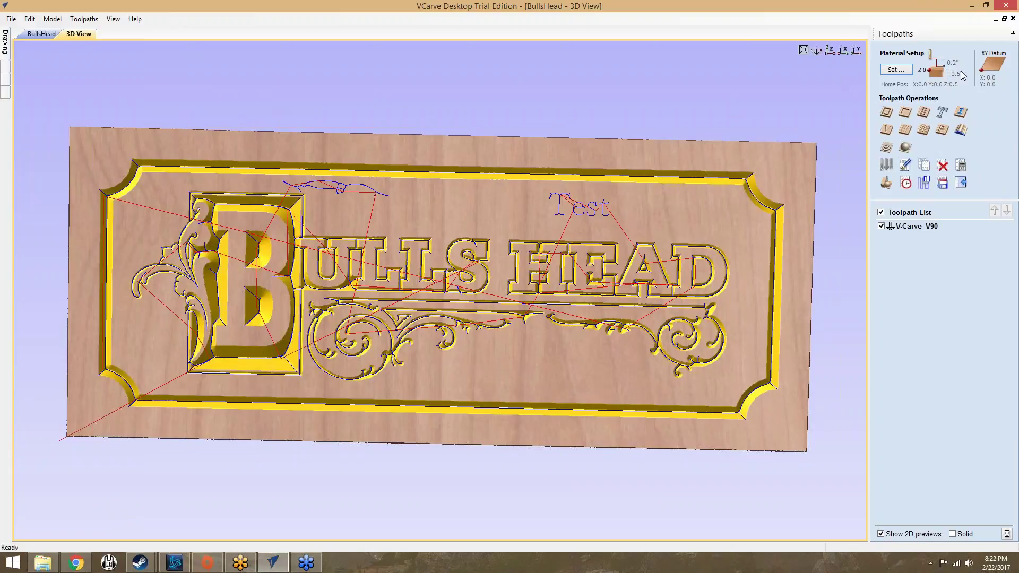
click(42, 34)
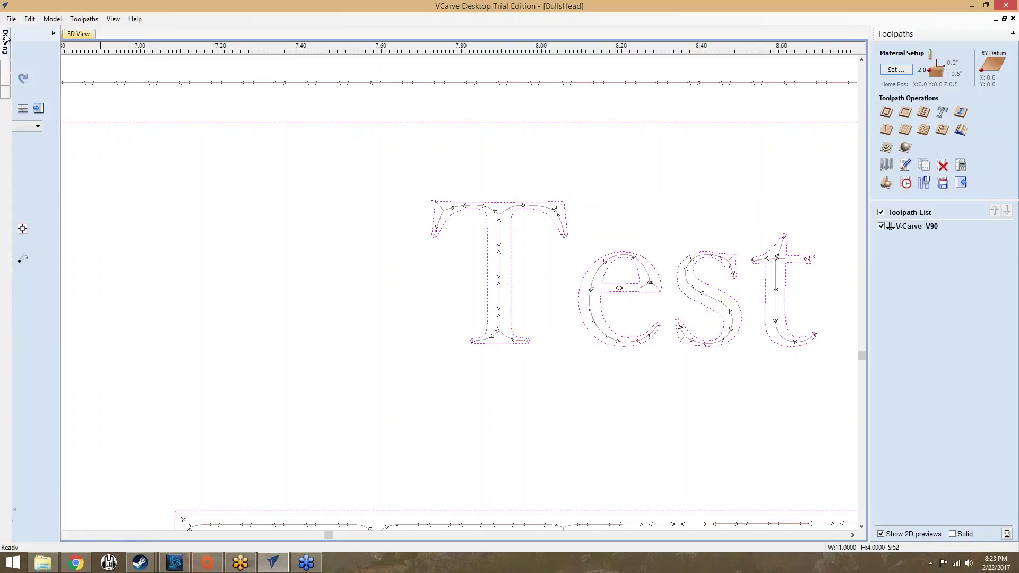
click(78, 33)
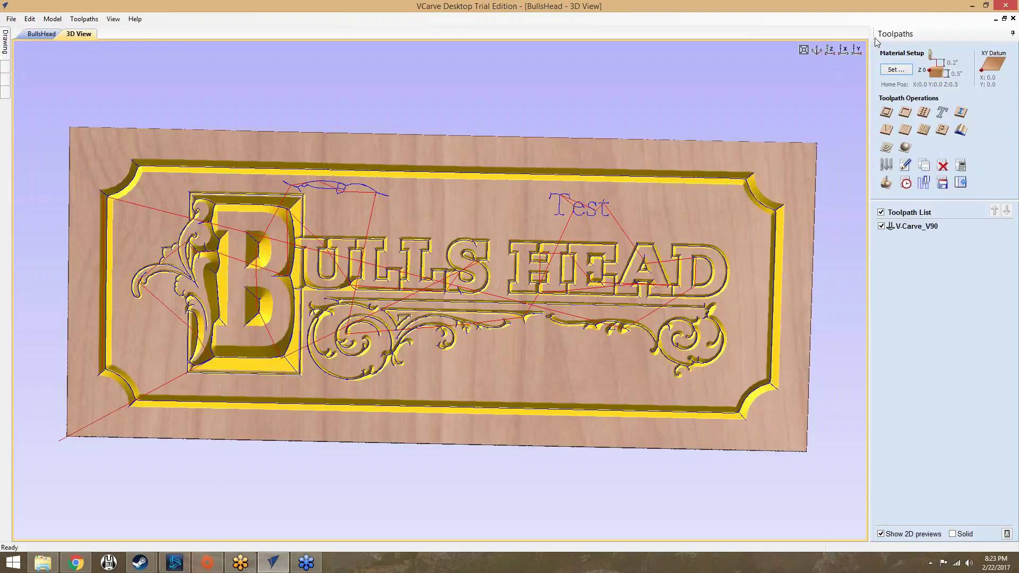
mouse_move(901, 39)
mouse_down()
mouse_move(955, 43)
mouse_move(902, 38)
mouse_up()
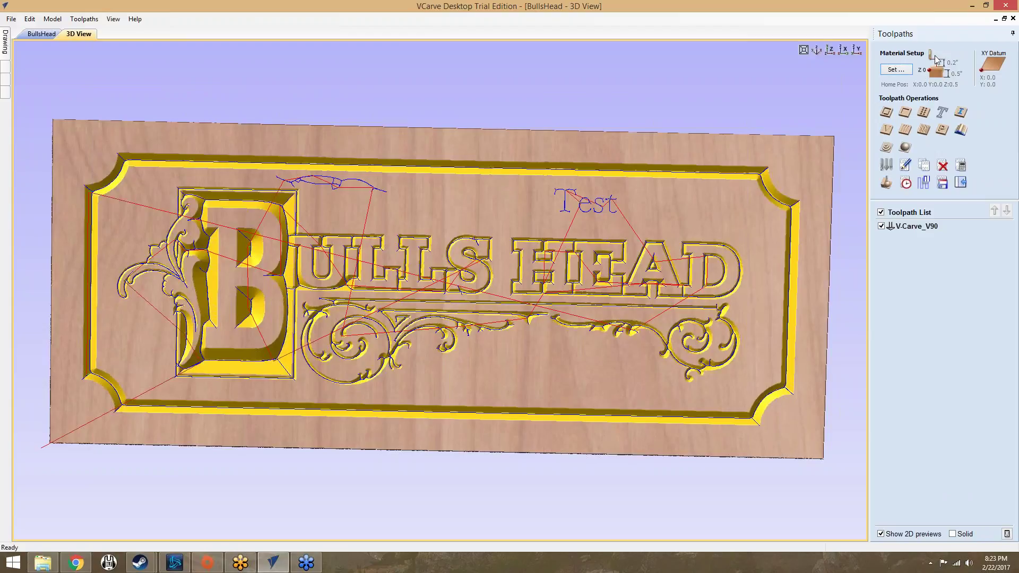
Open the material setup and review its thickness, datum and model position settings against the 3D and 2D views.
click(896, 69)
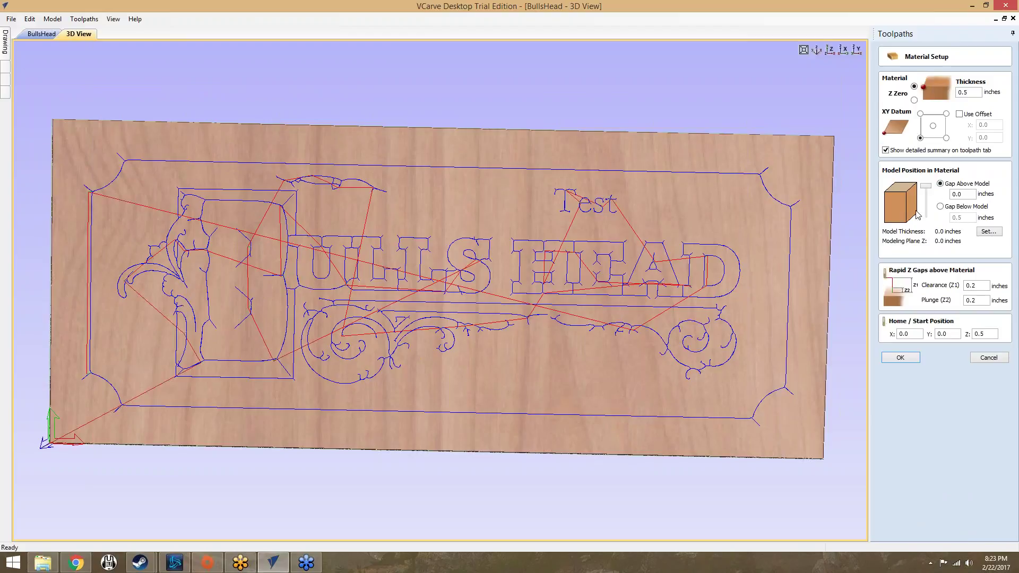
mouse_move(927, 189)
mouse_down()
mouse_move(923, 210)
mouse_move(924, 189)
mouse_up()
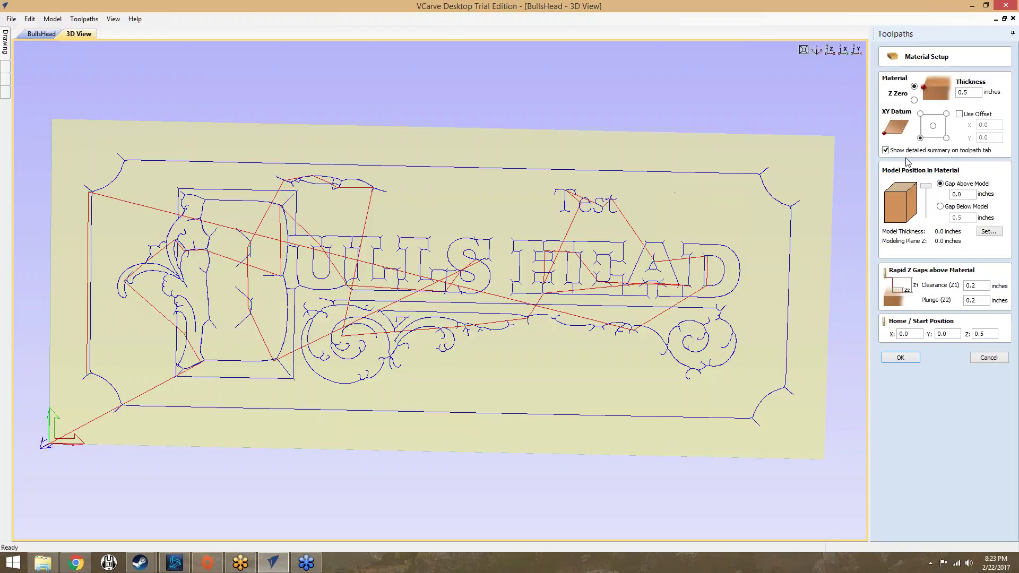
scroll(307, 186, up, 3)
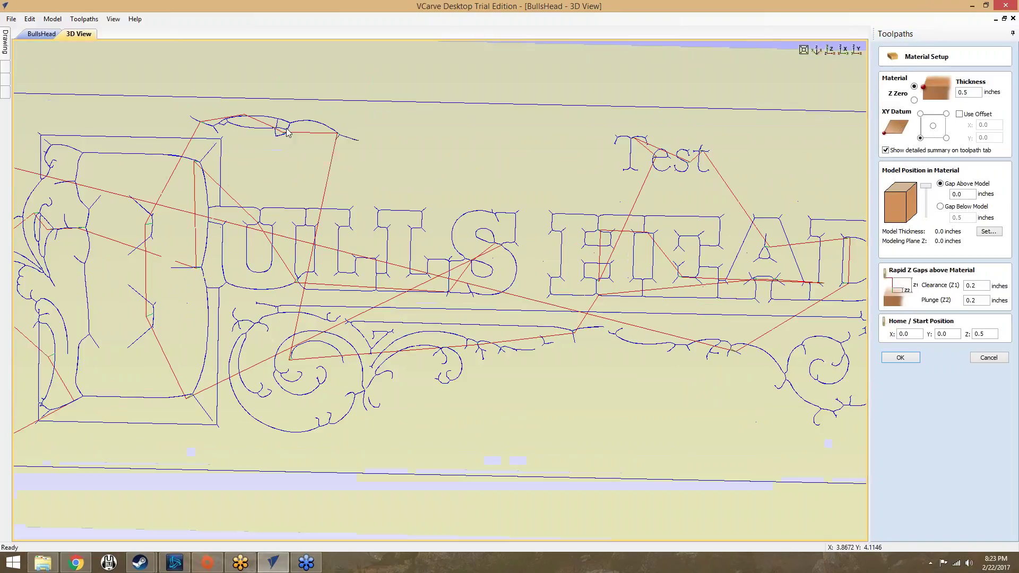
scroll(281, 161, down, 3)
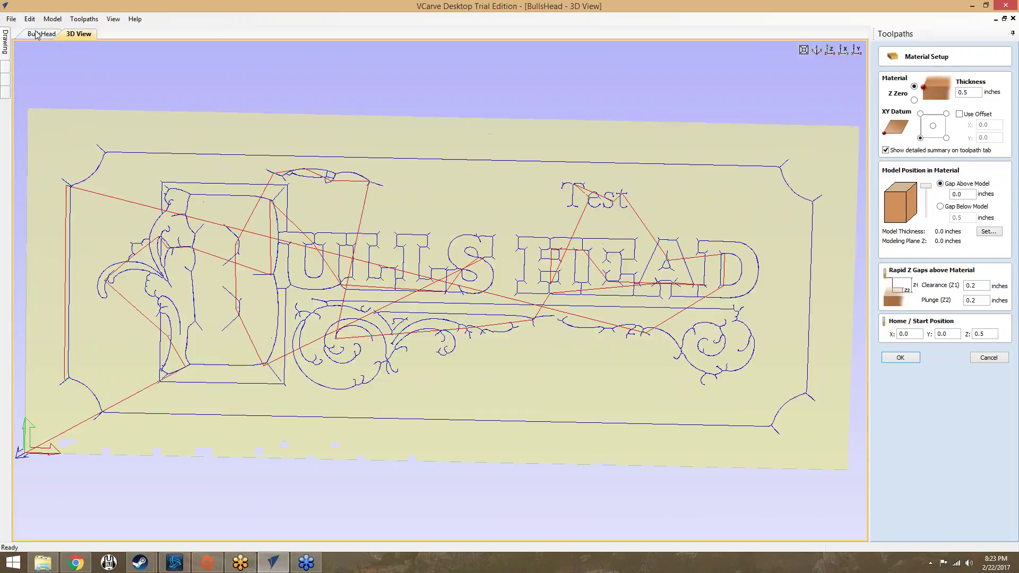
click(41, 33)
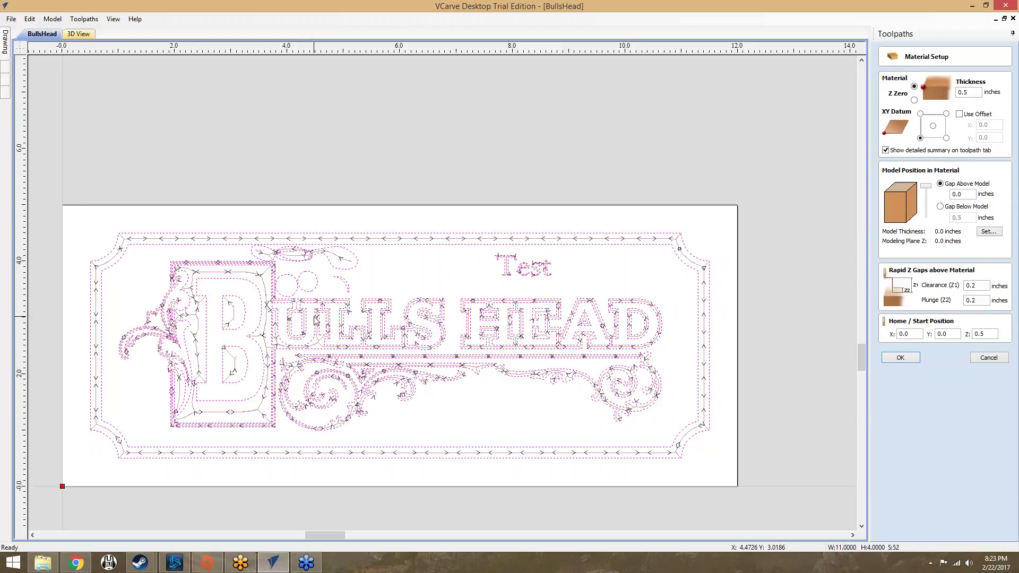
click(78, 34)
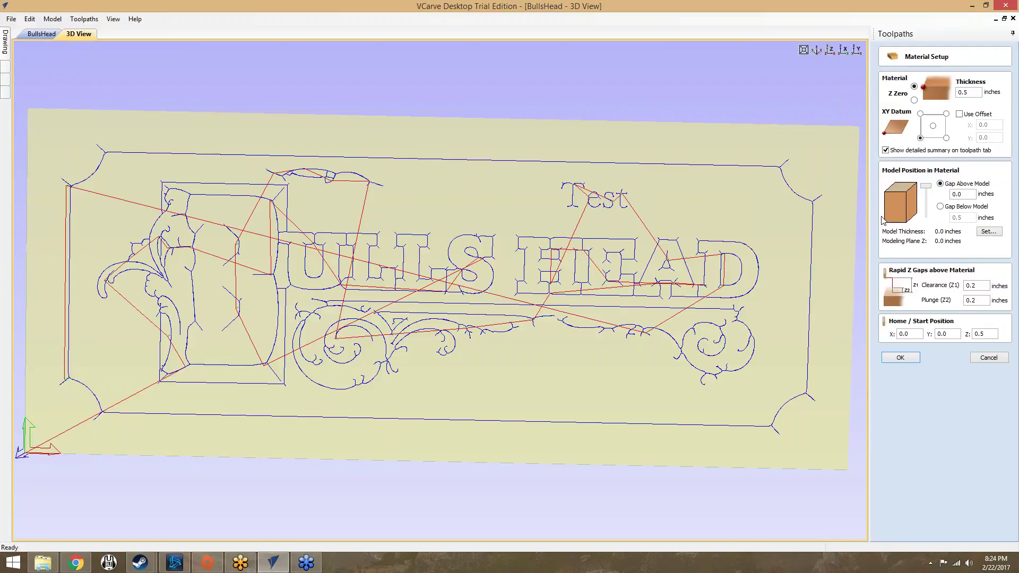
click(978, 359)
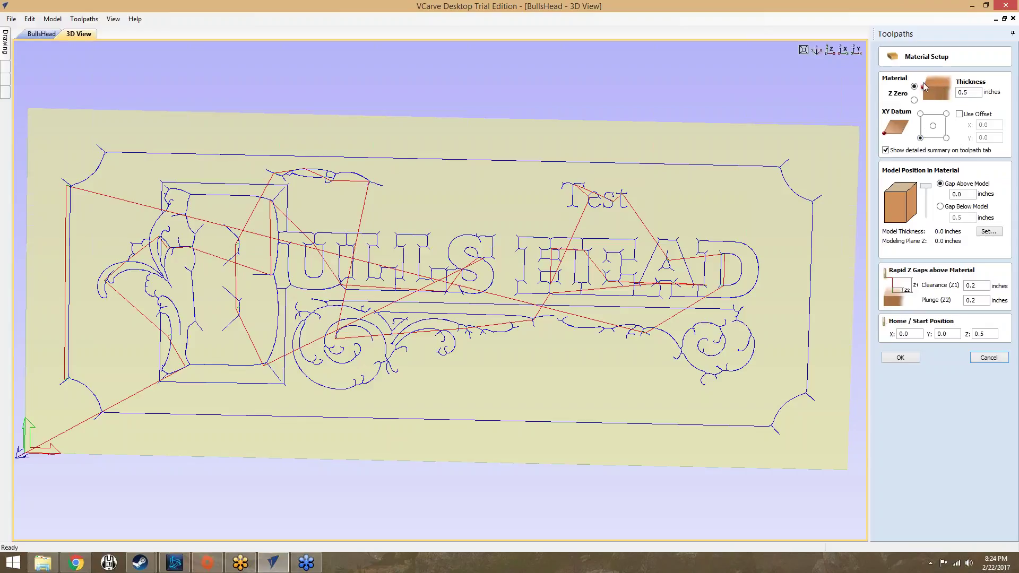
Try the XY datum at the material's centre and other corners, and return it to the lower-left corner.
click(934, 127)
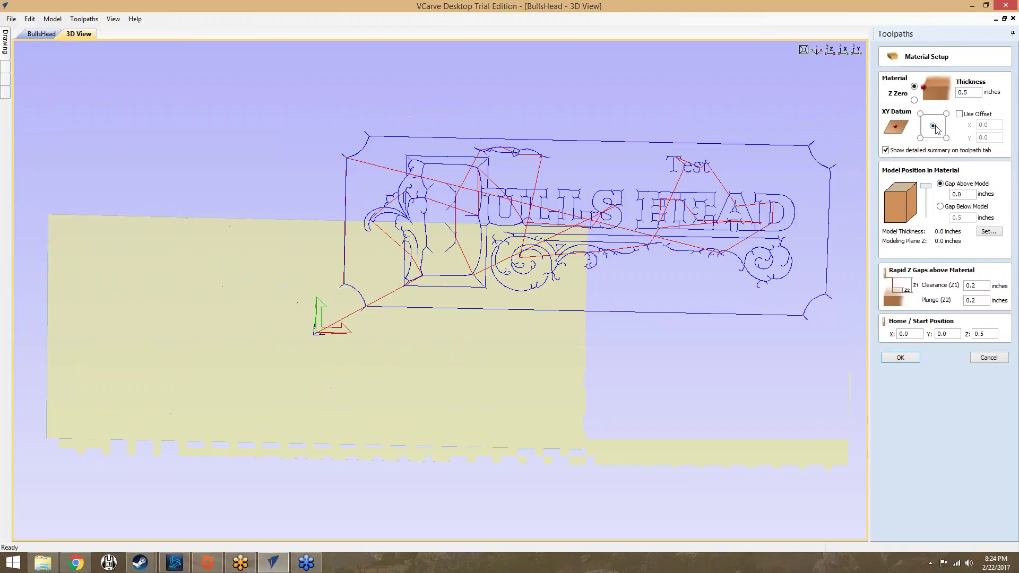
click(921, 139)
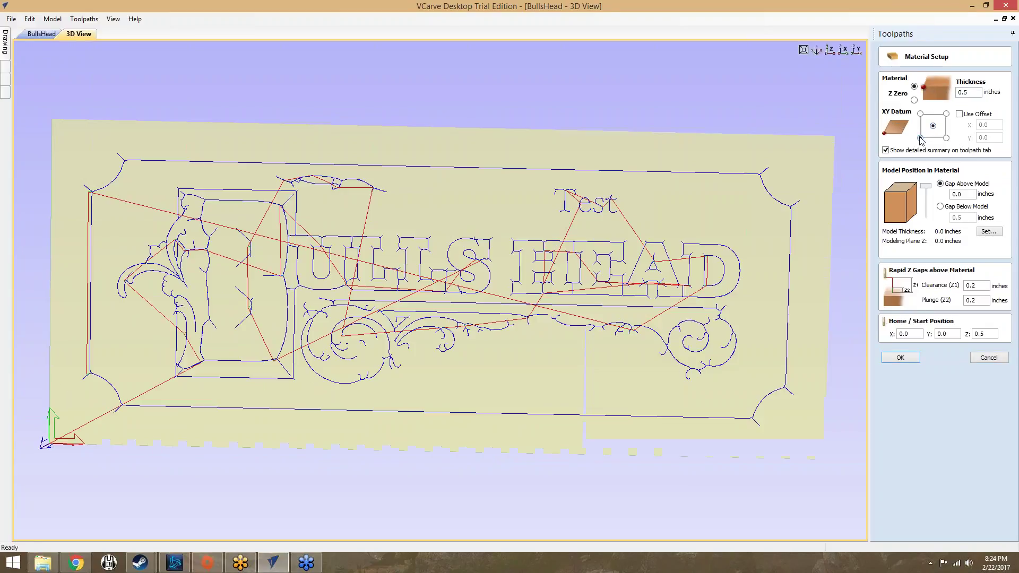
click(920, 114)
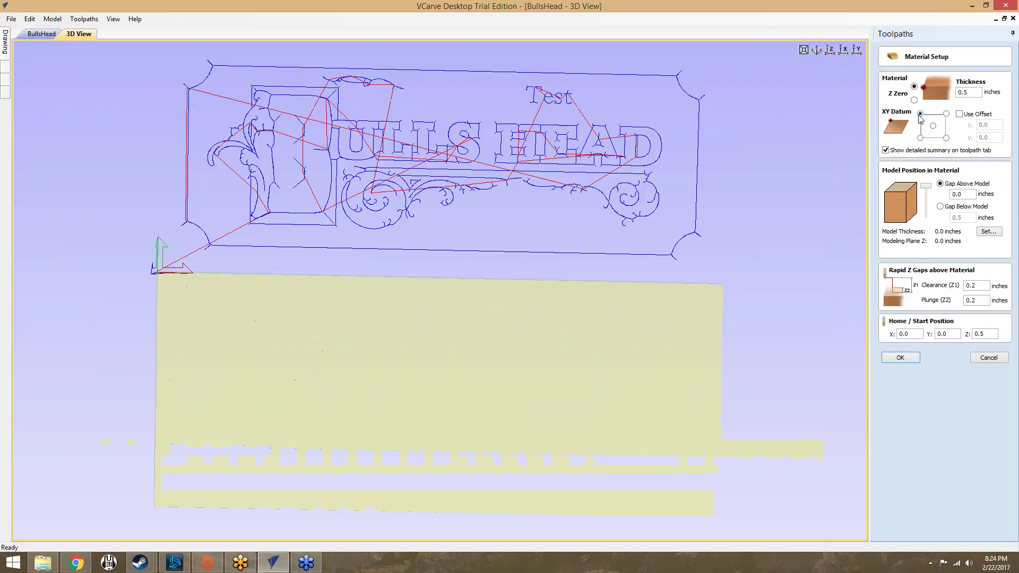
click(946, 115)
click(946, 138)
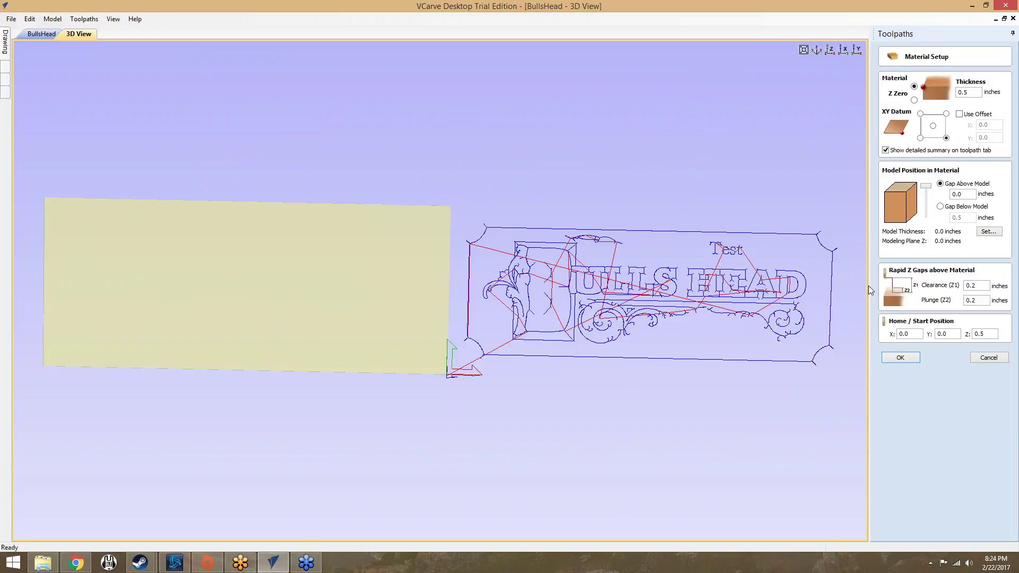
click(920, 138)
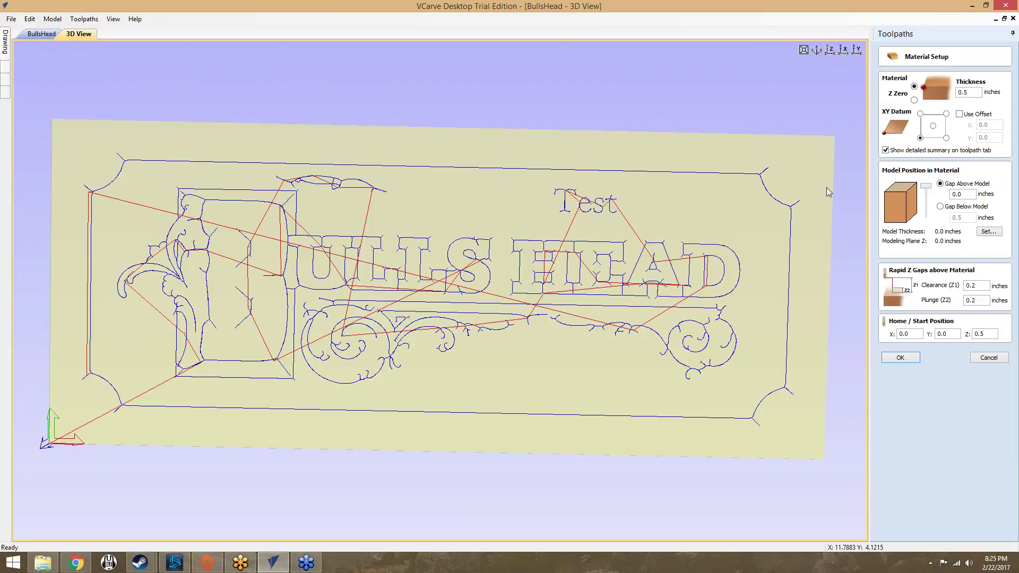
Check the 2D layout, cycle the XY datum through the corners and centre back to lower-left, and cancel the material setup.
click(44, 34)
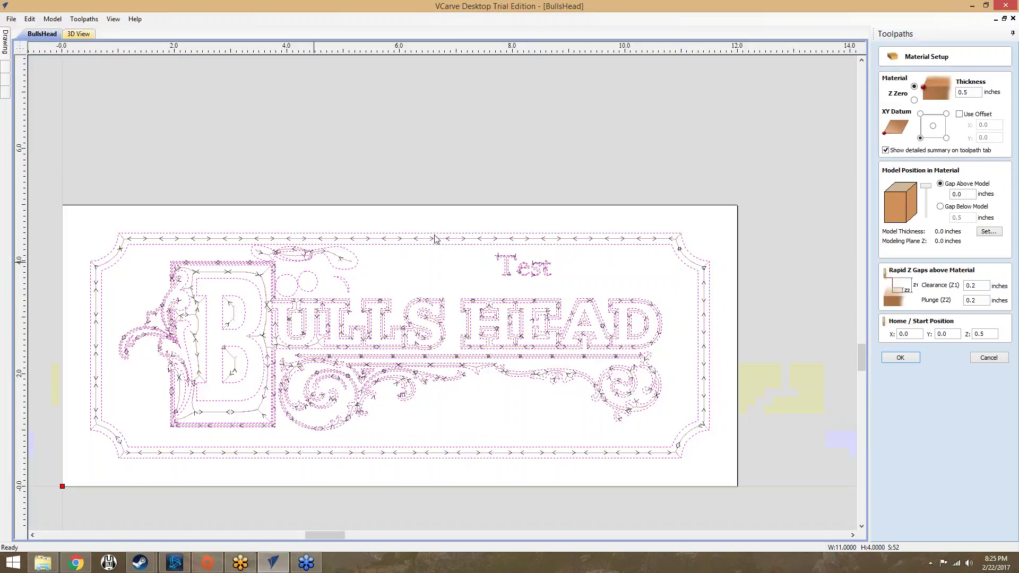
click(78, 34)
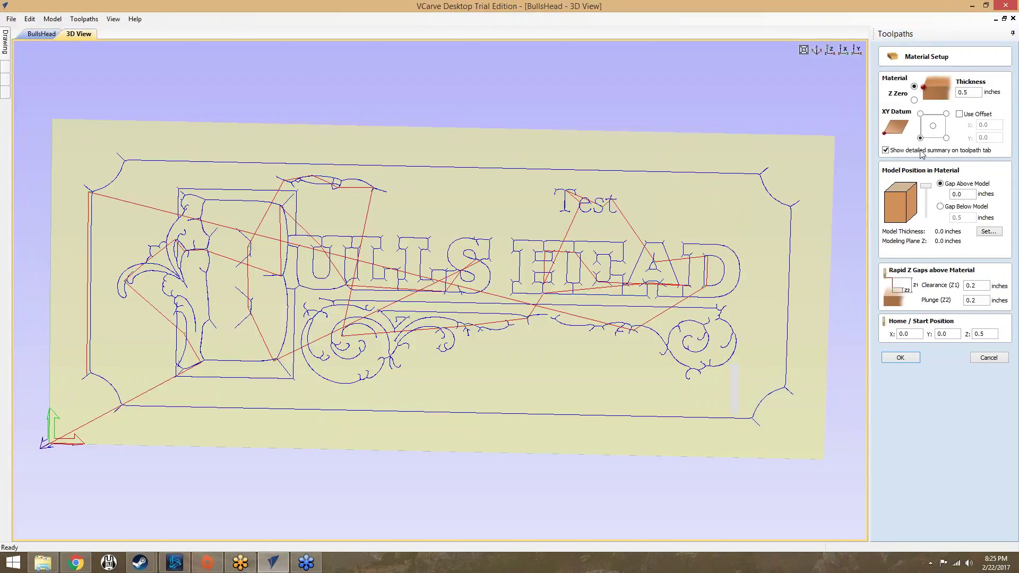
click(946, 138)
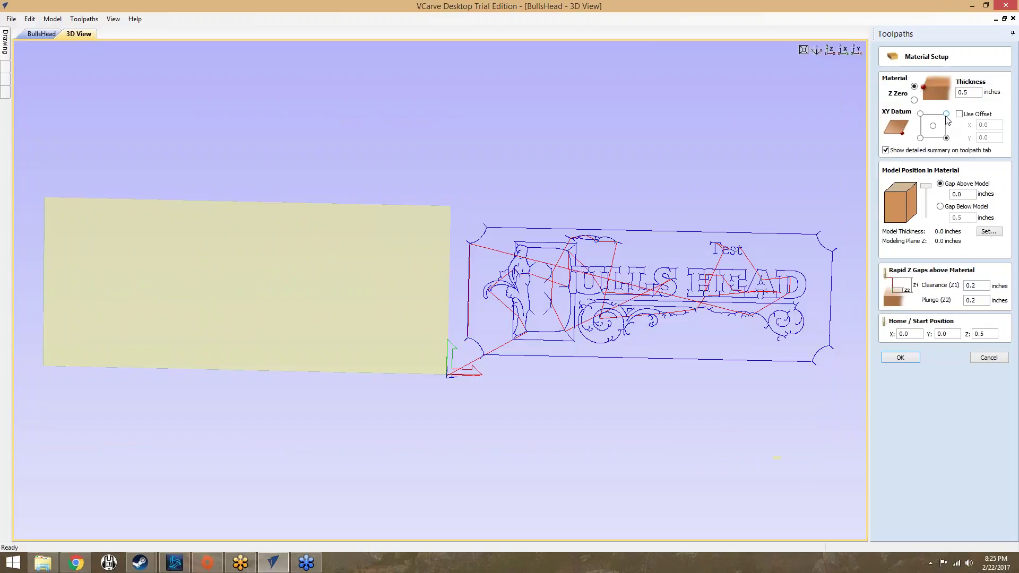
click(946, 114)
click(920, 114)
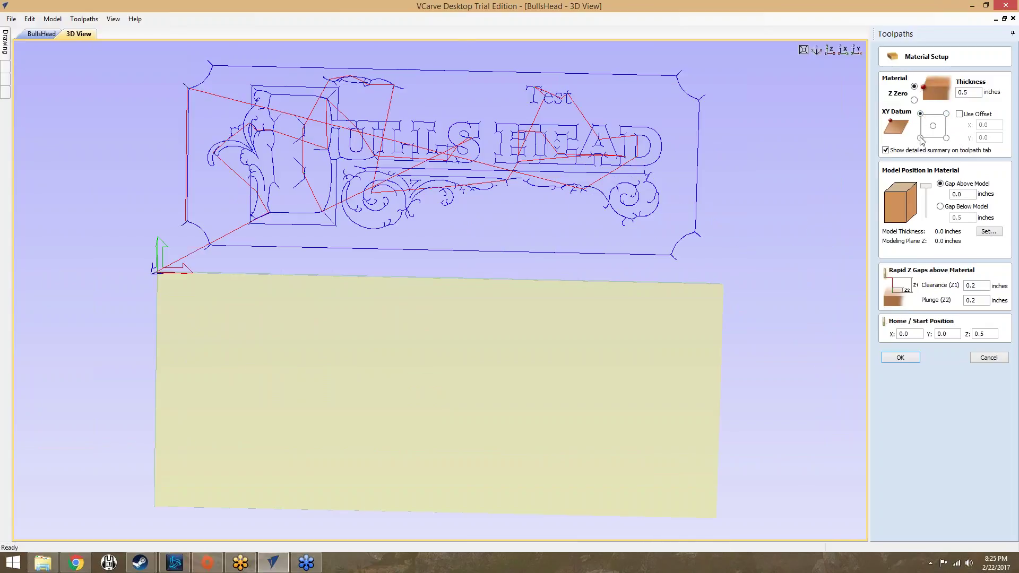
click(921, 138)
click(933, 128)
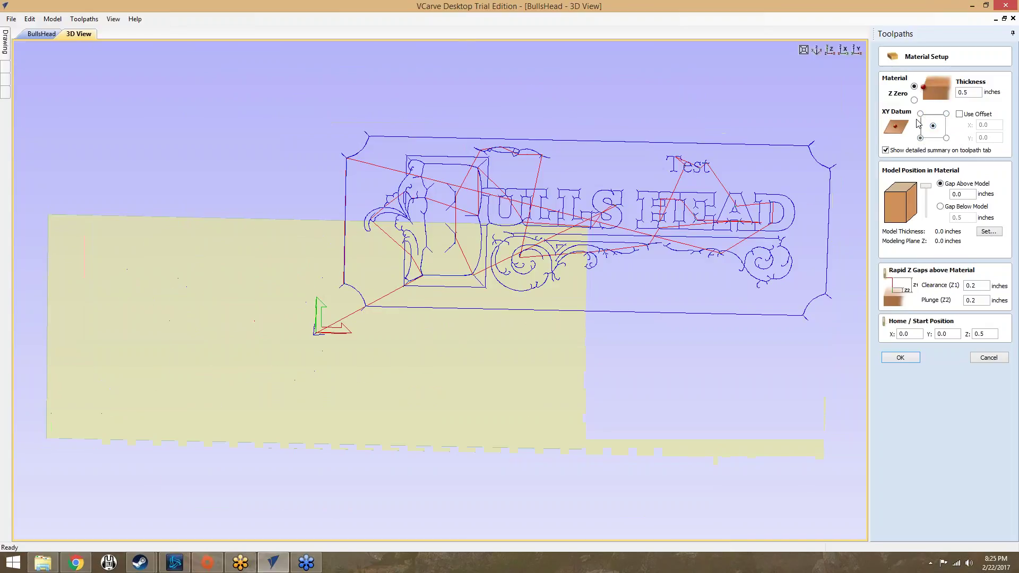
click(921, 138)
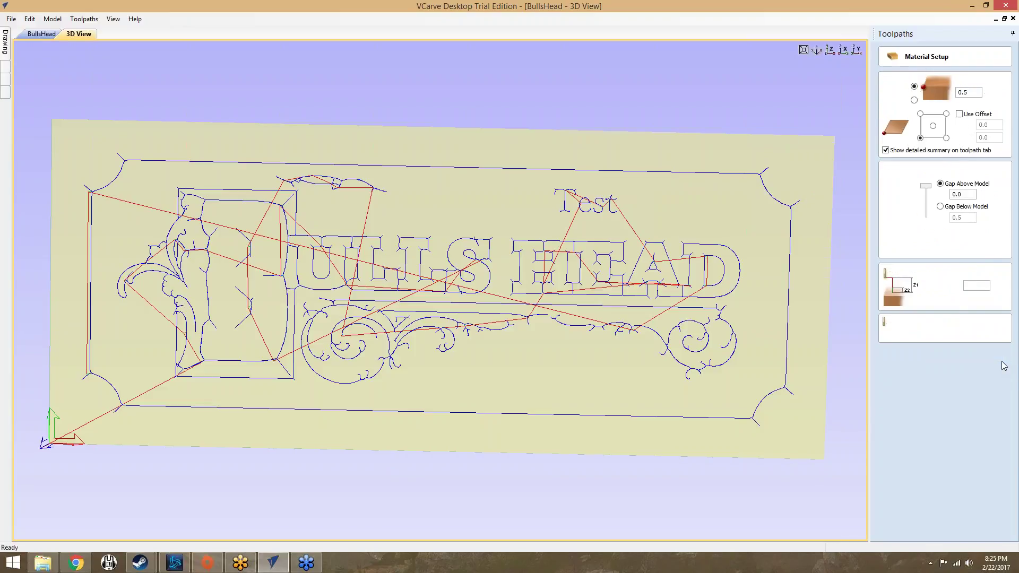
click(991, 358)
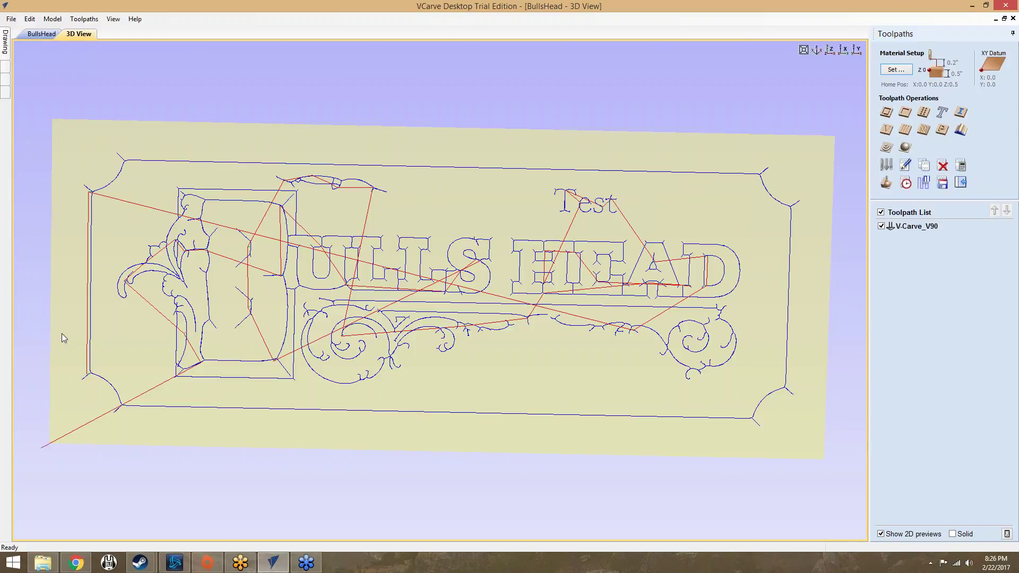
Examine the toolpath lines on the material in the 3D view from different angles.
scroll(62, 333, up, 3)
right_drag(56, 297, 75, 408)
drag(193, 312, 423, 309)
drag(126, 172, 394, 537)
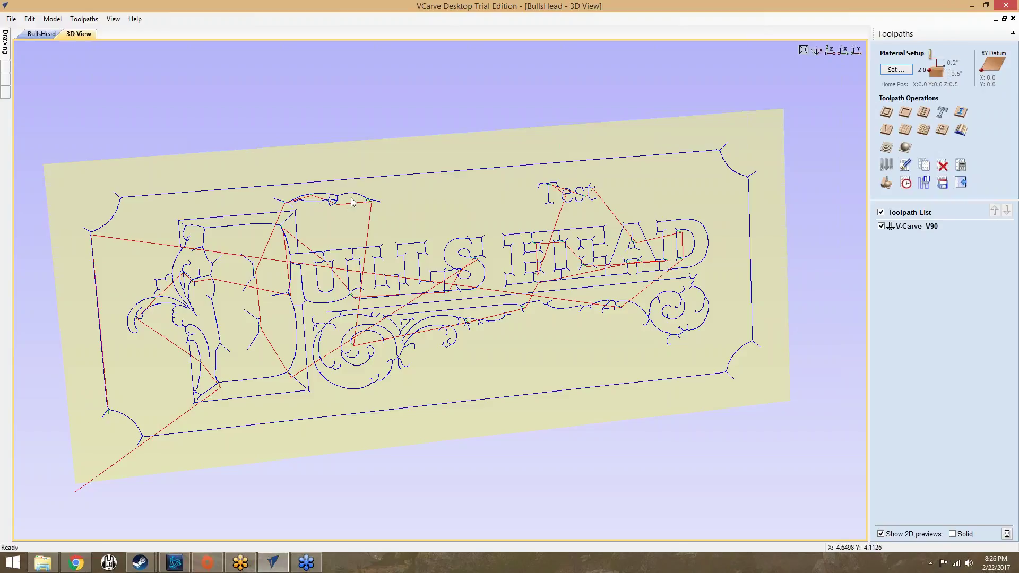
Open the tool database to review the available imperial and metric tools, and cancel it without changes.
drag(321, 298, 302, 289)
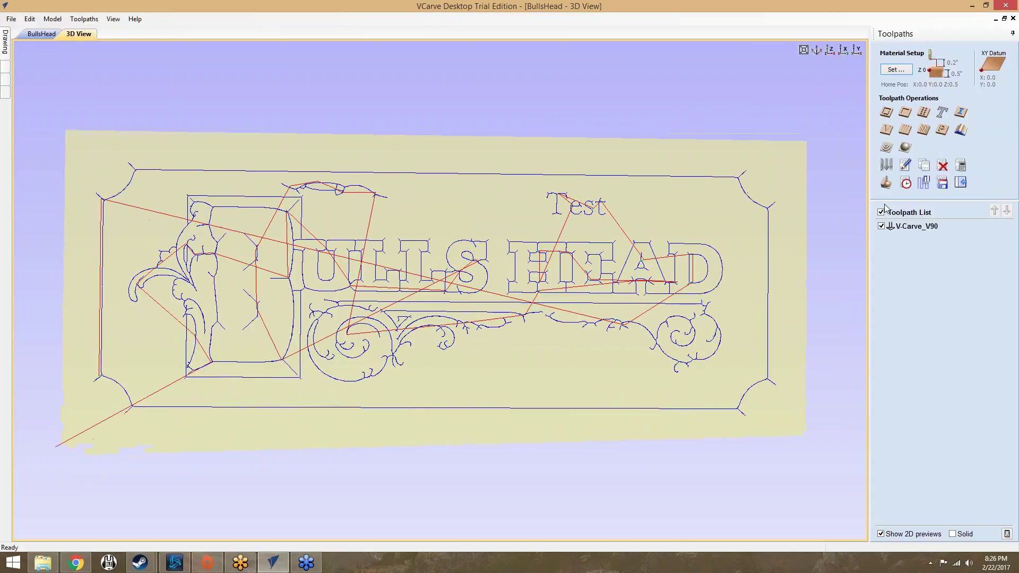
click(885, 165)
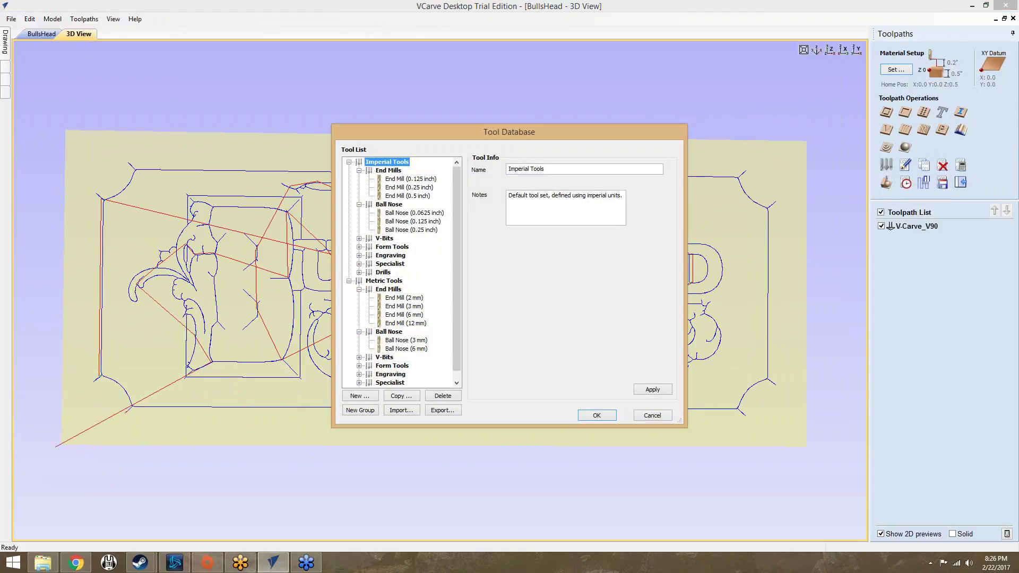
click(659, 415)
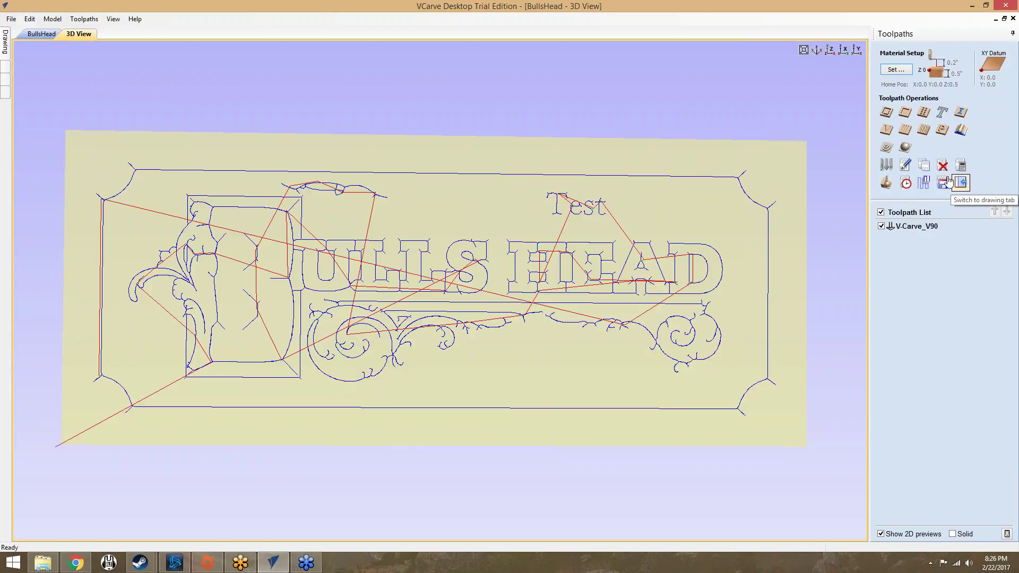
Open the toolpath preview, try Dark Wood as the preview material, and return it to Cherry.
click(884, 185)
drag(286, 245, 449, 434)
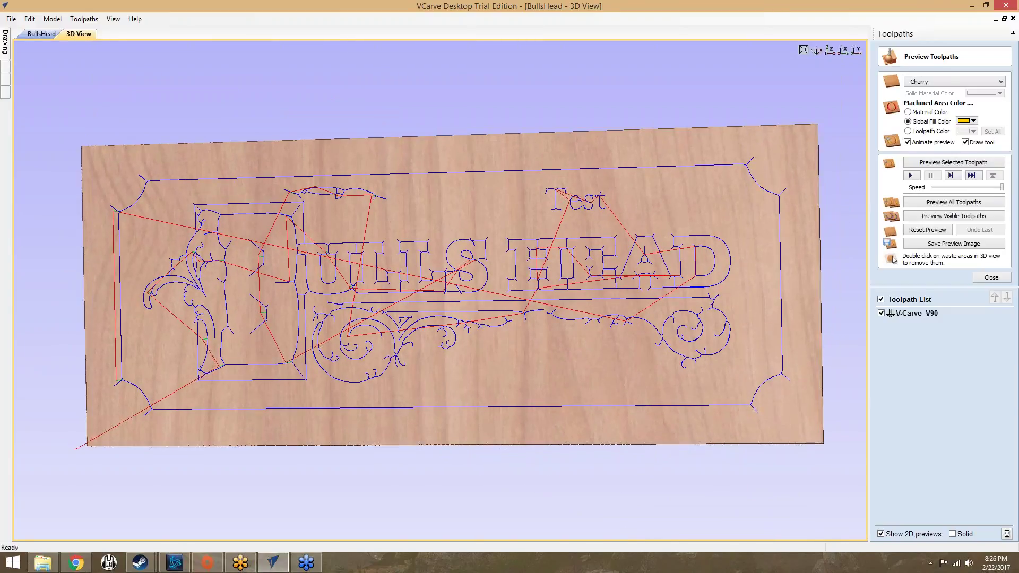
click(932, 84)
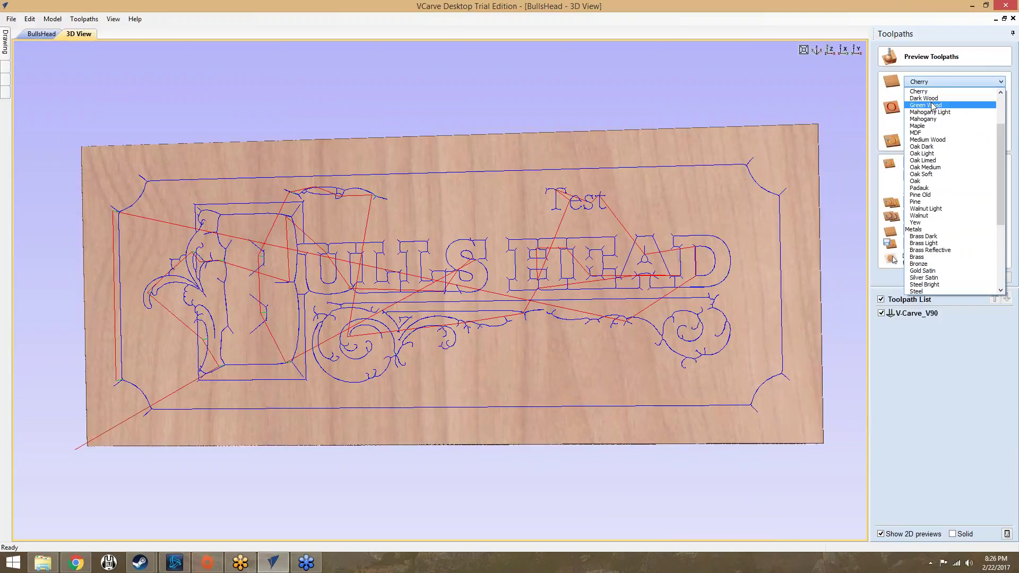
click(934, 101)
click(934, 83)
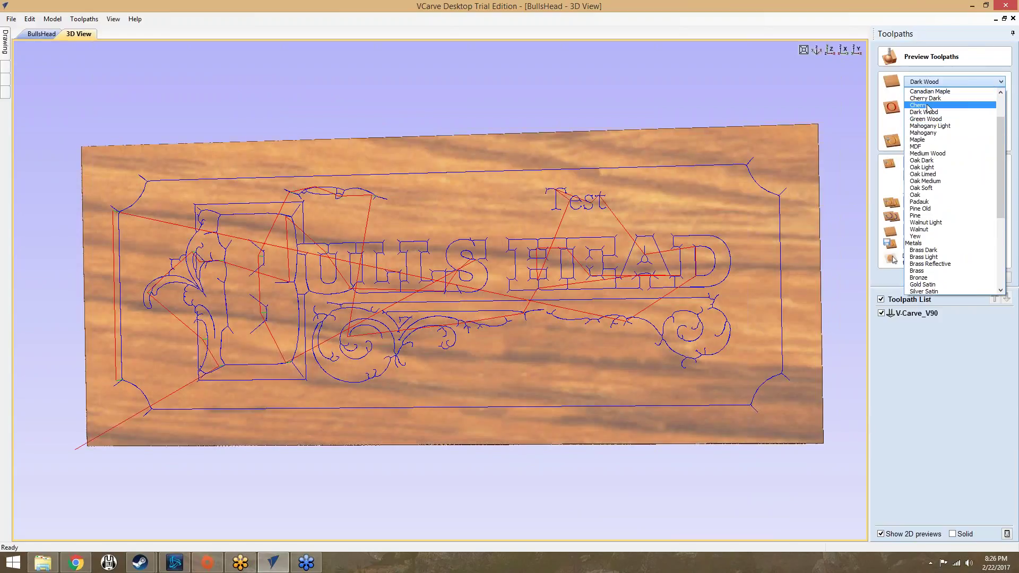
click(929, 101)
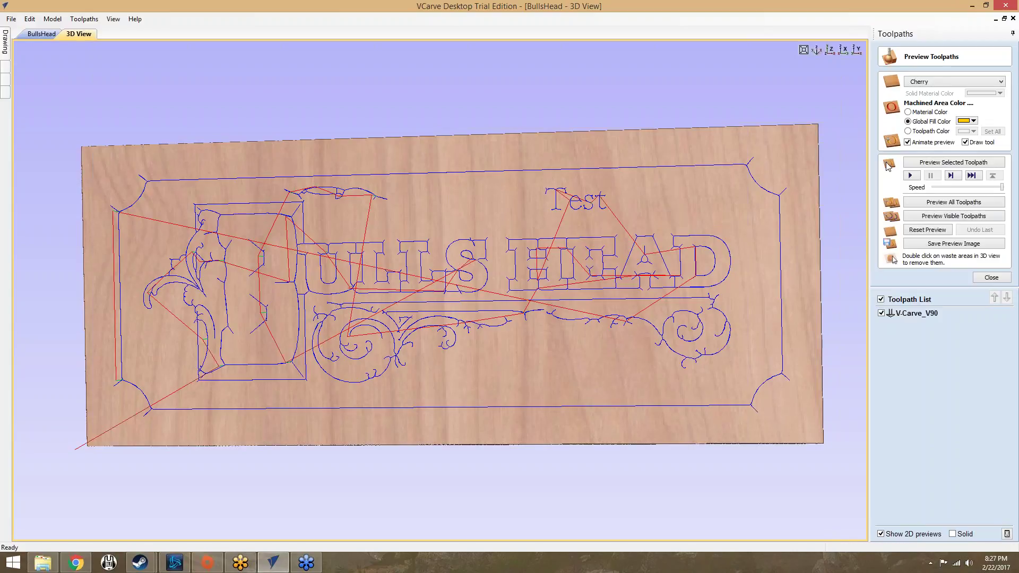
Try the Material Color and Toolpath Color options for the machined area, and return to the yellow Global Fill Color.
click(926, 113)
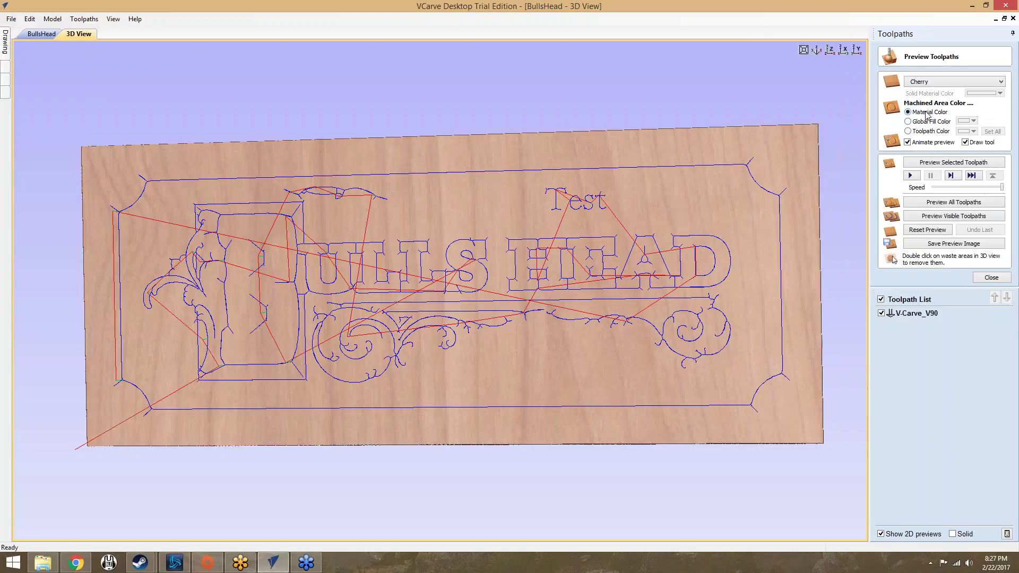
click(917, 123)
click(963, 122)
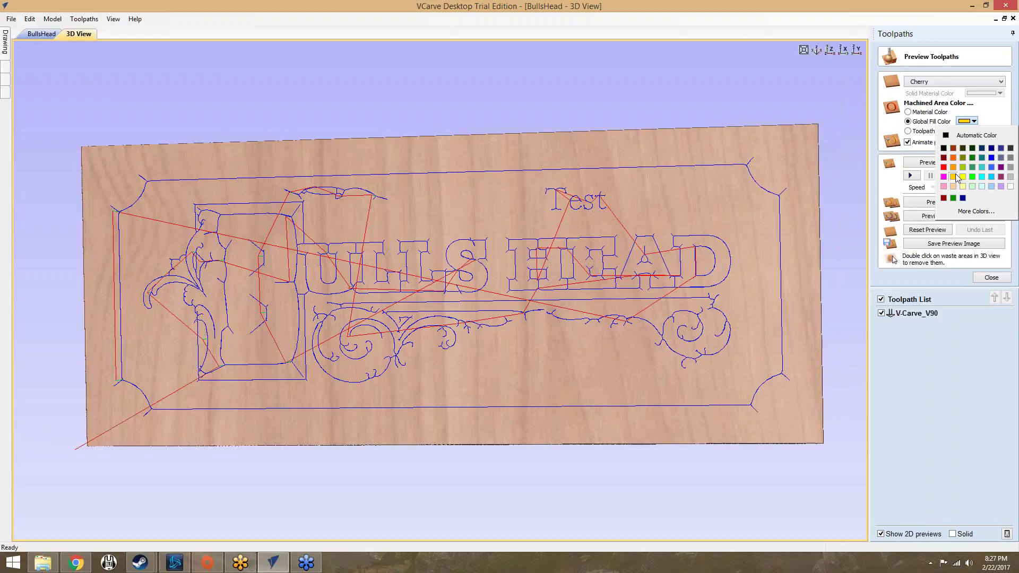
click(943, 125)
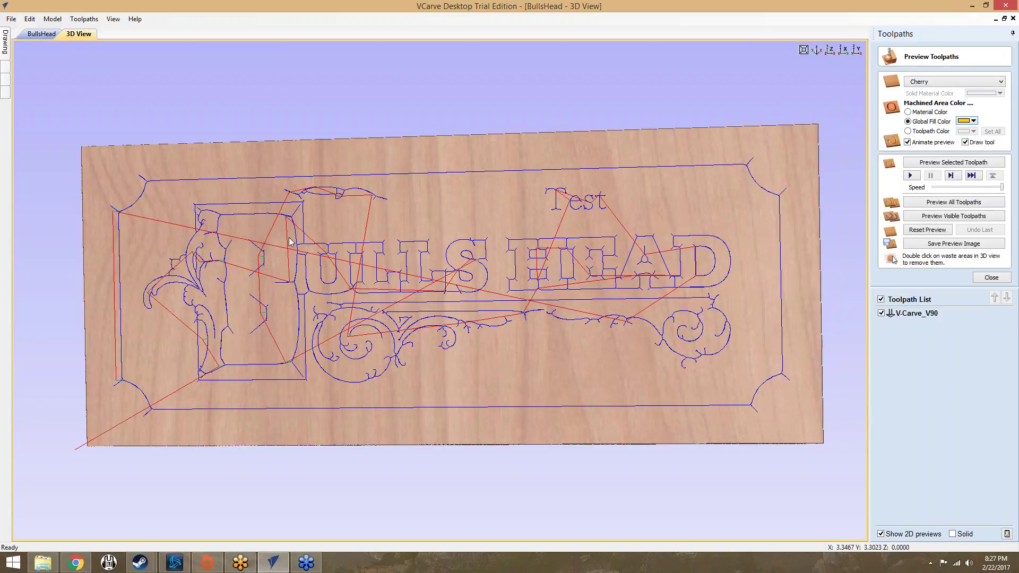
click(908, 112)
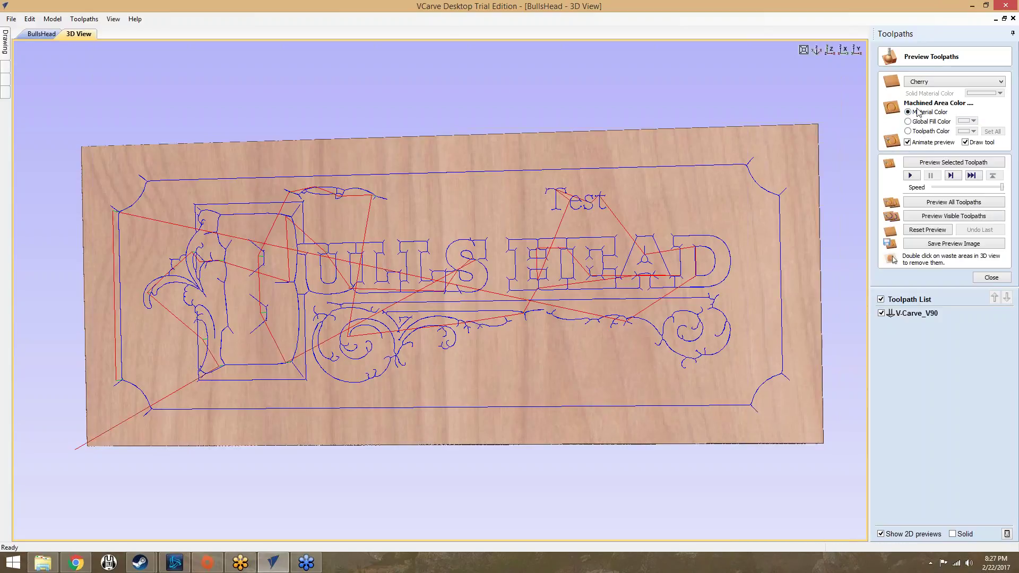
click(913, 131)
click(932, 123)
click(932, 123)
Play the animated V-carve toolpath simulation to its end, varying the playback speed, and inspect the carved sign from an angle.
click(911, 176)
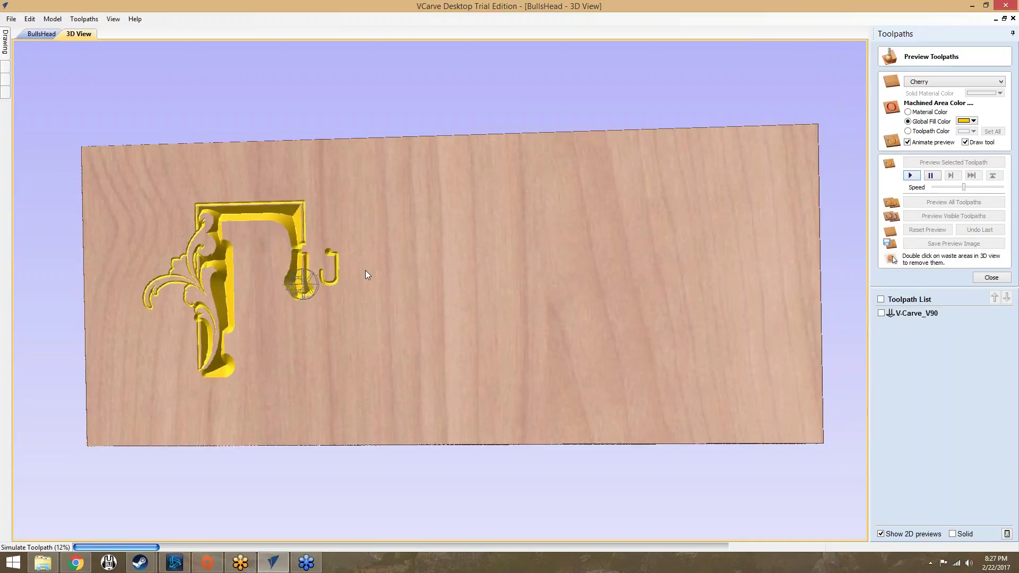
drag(963, 187, 955, 188)
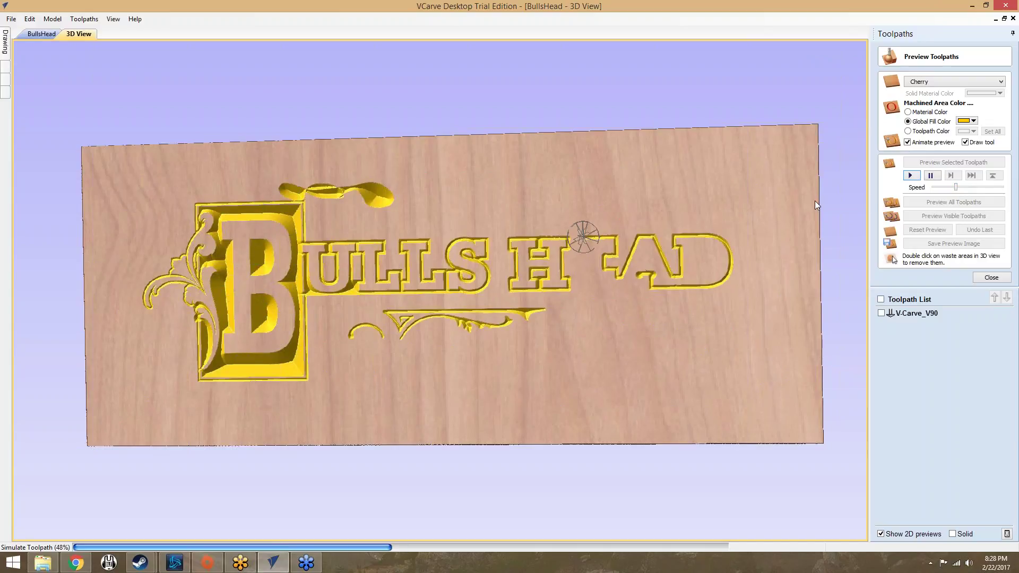
drag(956, 186, 939, 186)
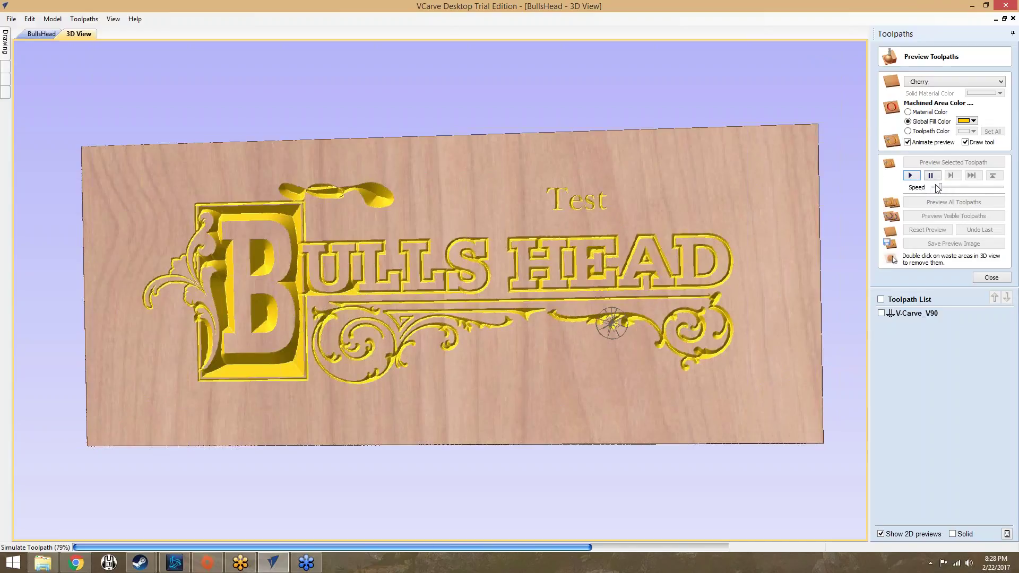
drag(941, 188, 935, 187)
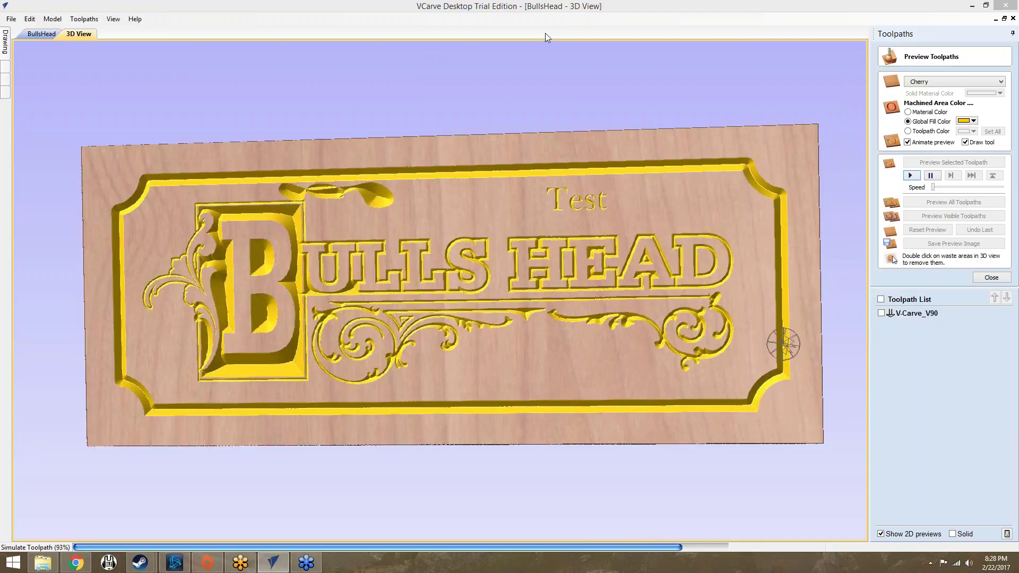
drag(933, 187, 956, 191)
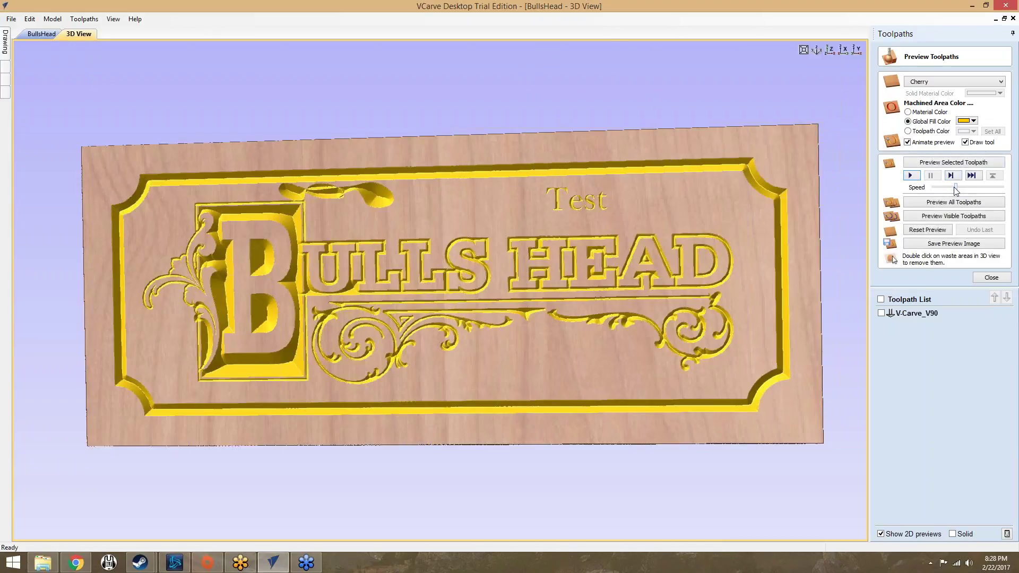
drag(642, 197, 580, 170)
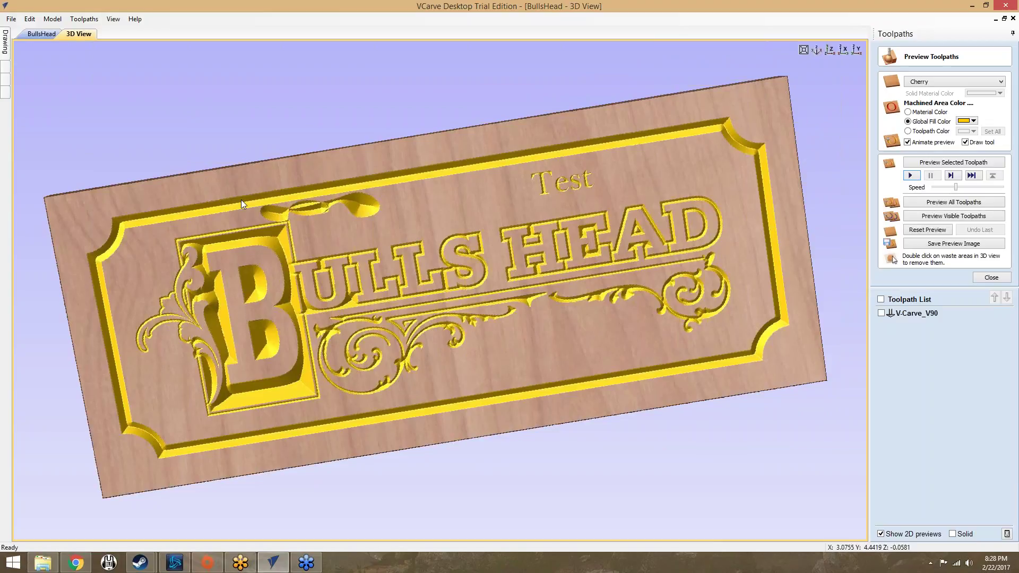
Show the machined areas in the material color and set the preview material to Mahogany.
click(908, 112)
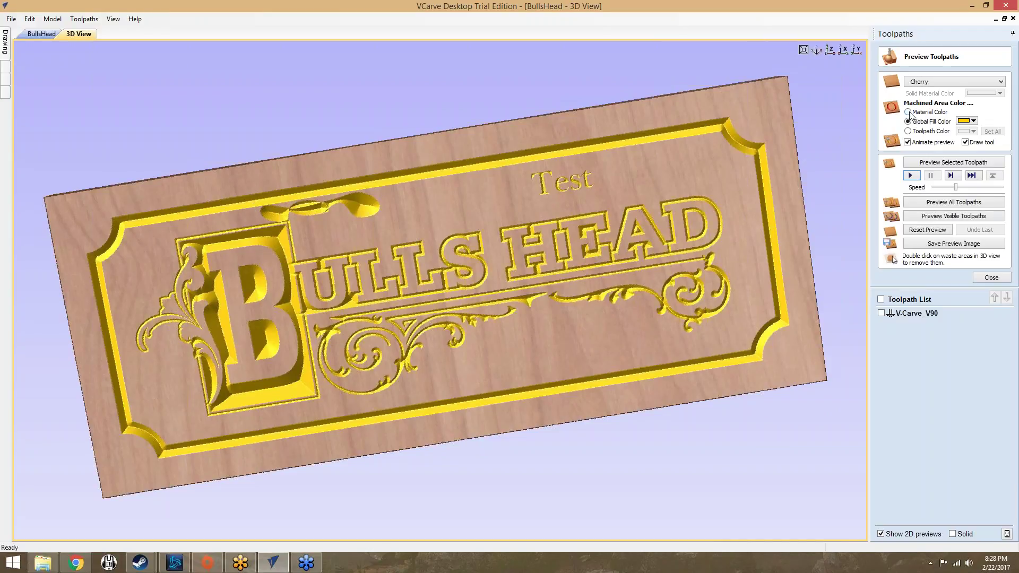
drag(667, 299, 677, 279)
click(918, 84)
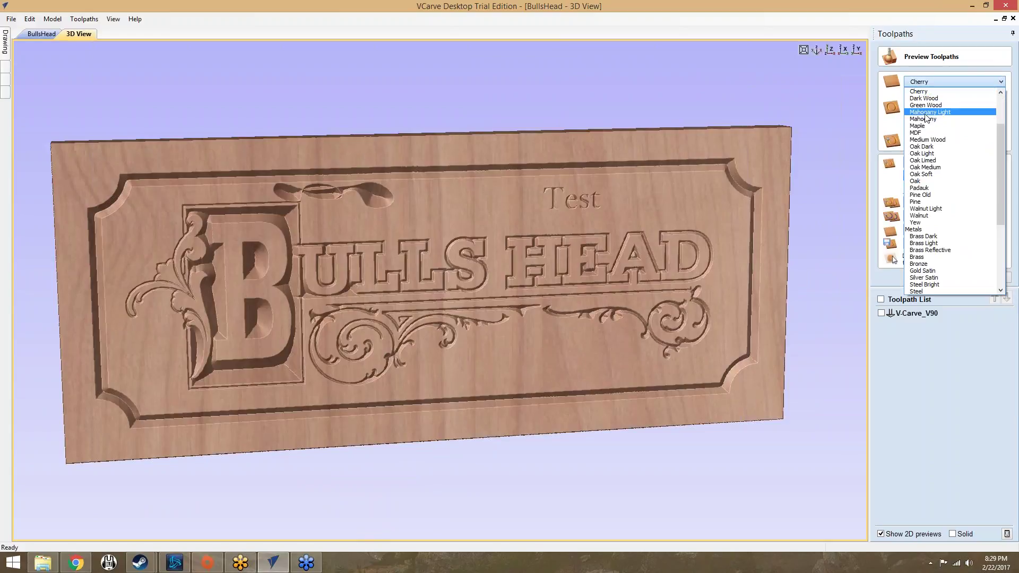
click(942, 122)
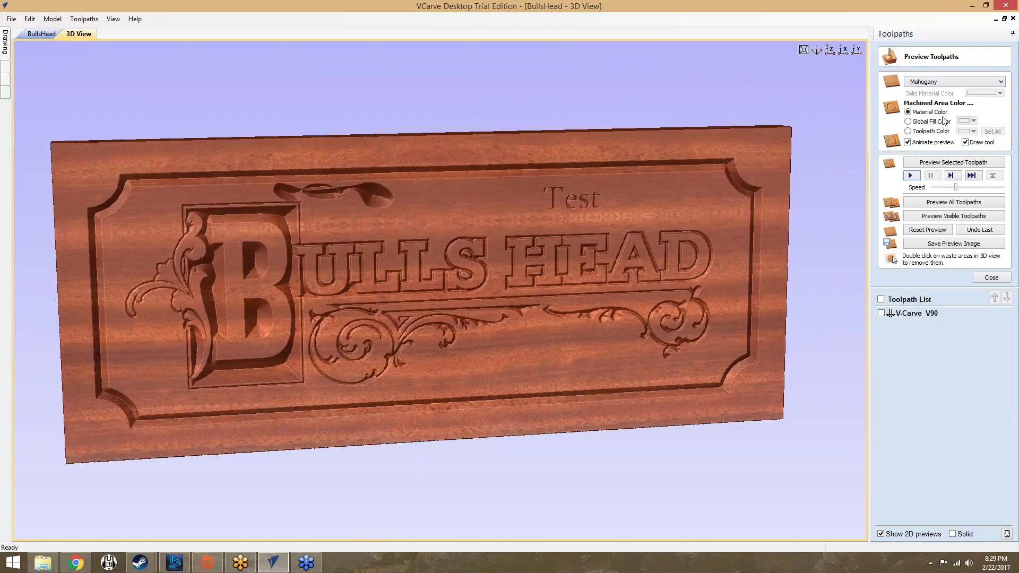
Try Brass Dark, Limestone and Marble 1 as preview materials for the carved sign, viewing each from different angles.
click(939, 82)
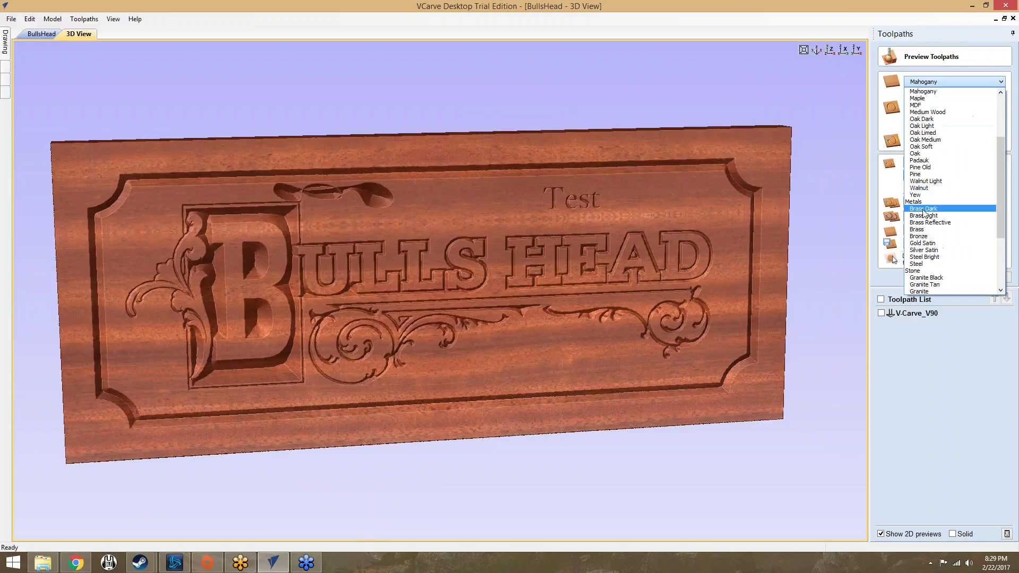
click(924, 214)
drag(653, 300, 605, 293)
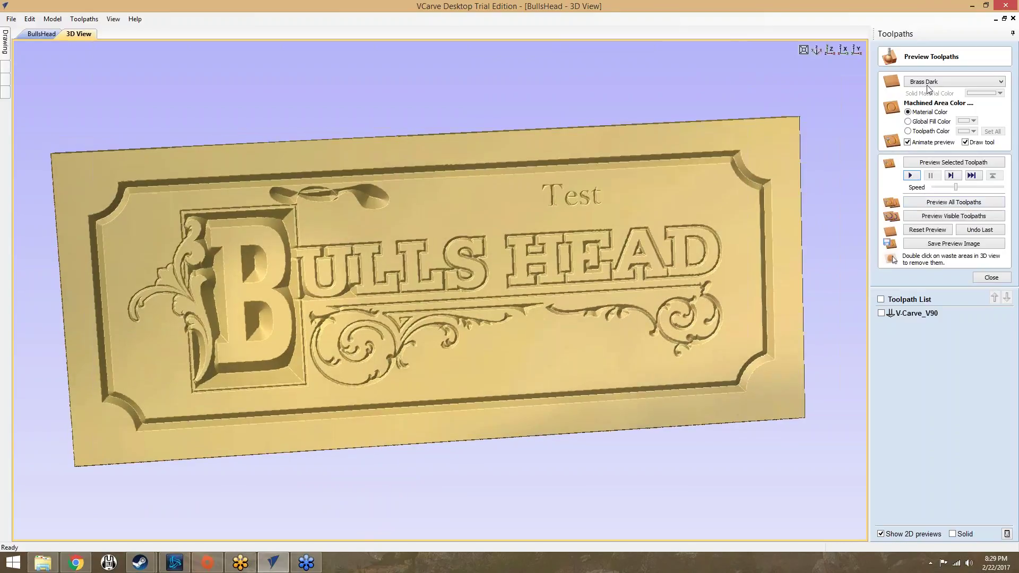
click(950, 82)
click(923, 202)
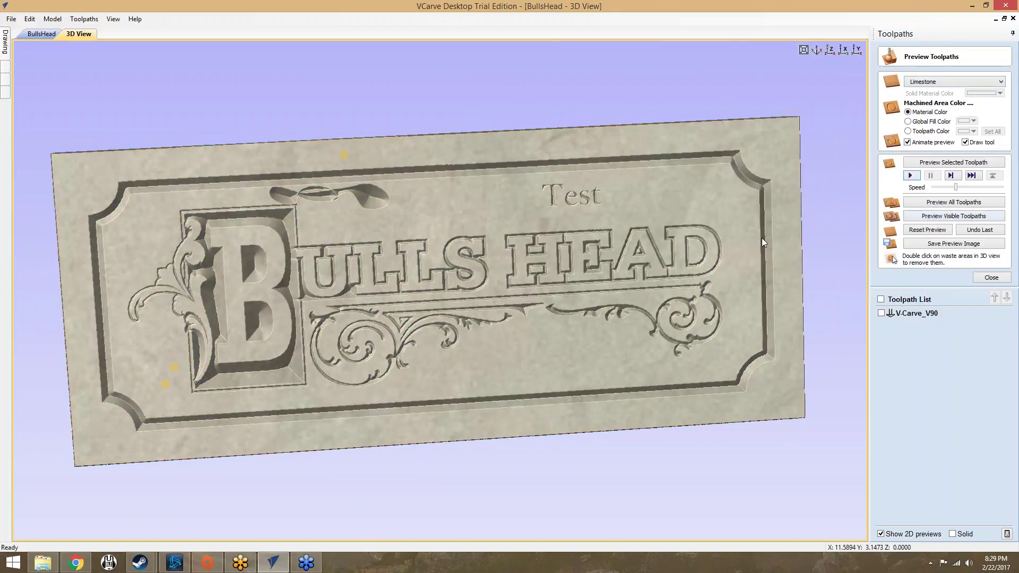
drag(743, 270, 751, 260)
click(949, 82)
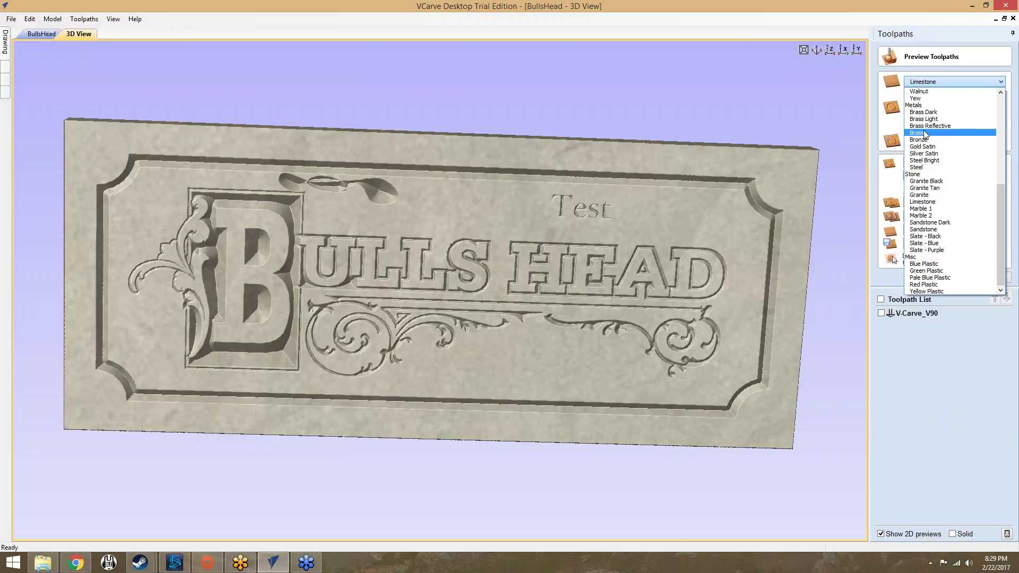
scroll(941, 183, up, 3)
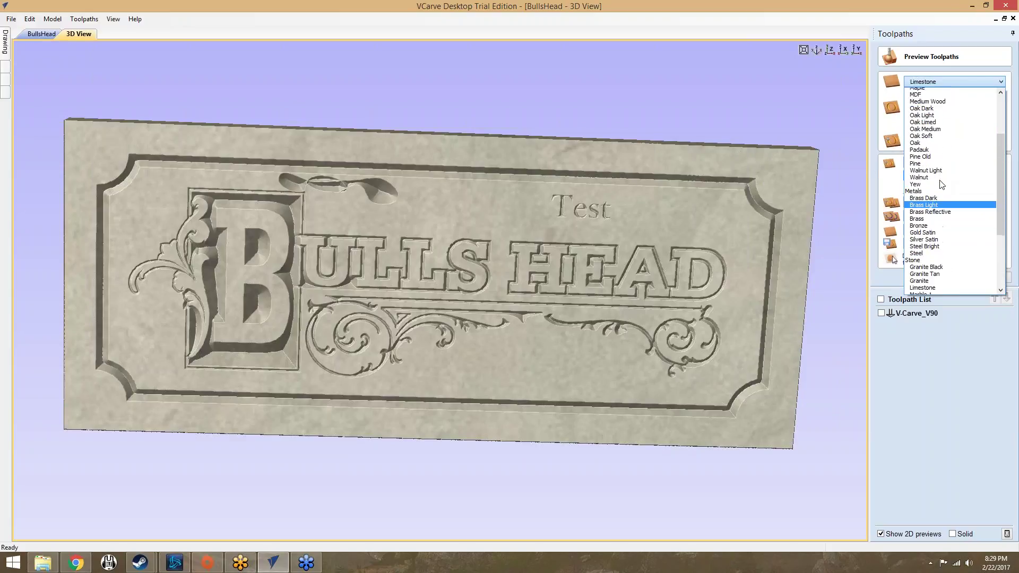
scroll(938, 212, down, 2)
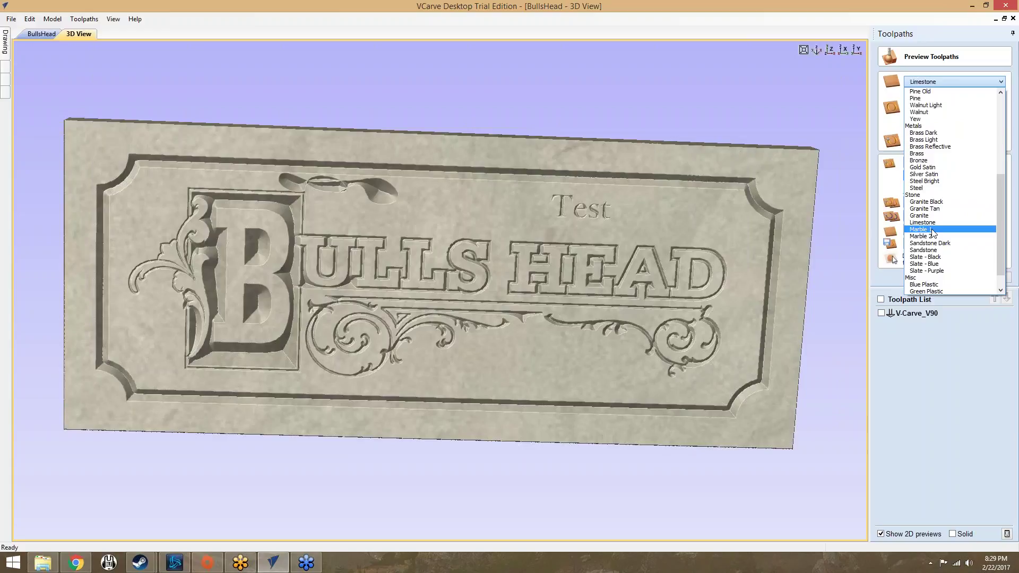
click(933, 229)
drag(638, 207, 213, 260)
Try Beech Dark and Birch as preview materials, and switch the carved sign to Beech Light.
click(953, 81)
scroll(934, 159, up, 10)
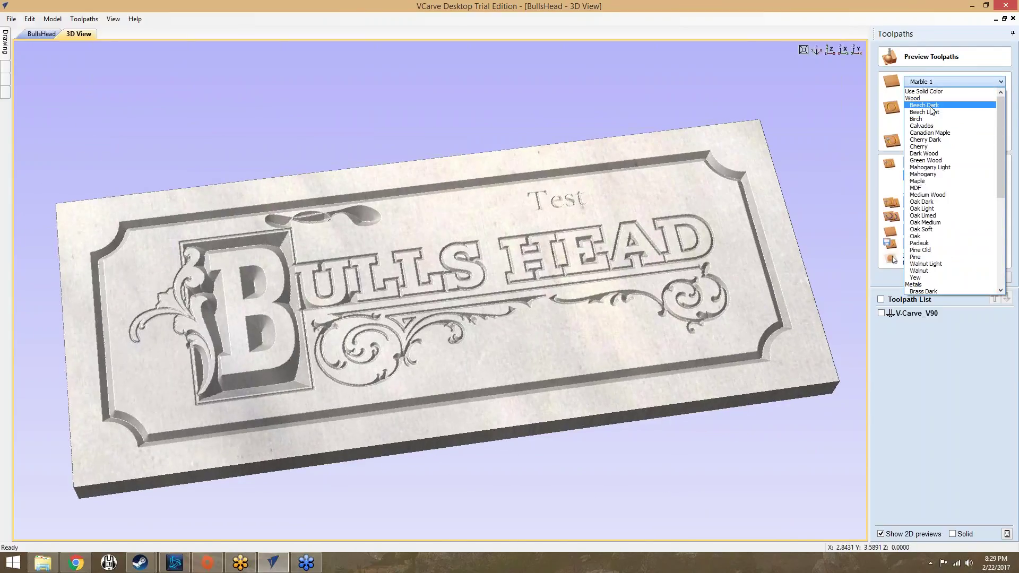
click(932, 106)
click(934, 82)
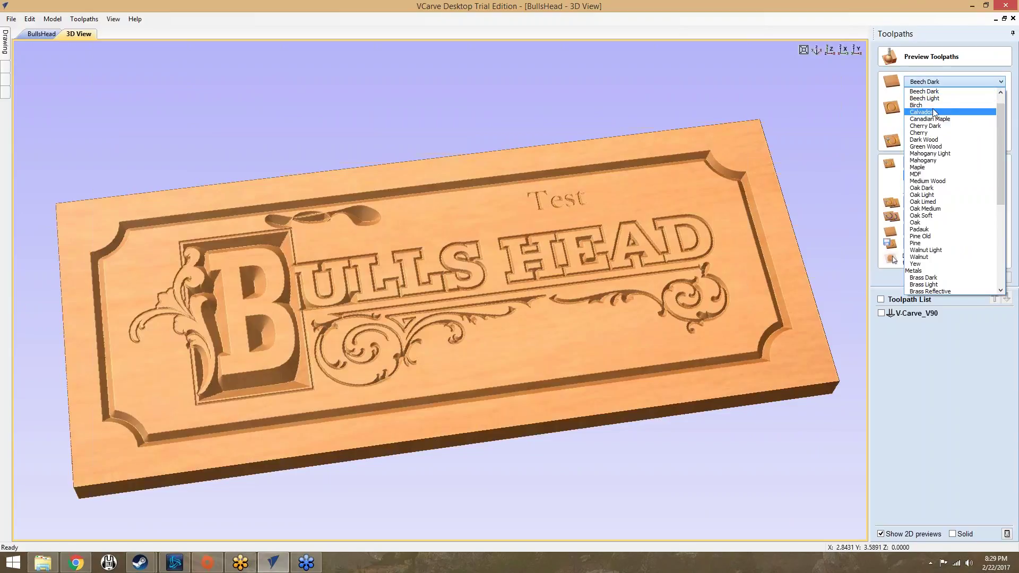
click(932, 105)
click(941, 81)
scroll(939, 102, up, 2)
click(934, 110)
drag(750, 280, 720, 316)
click(940, 81)
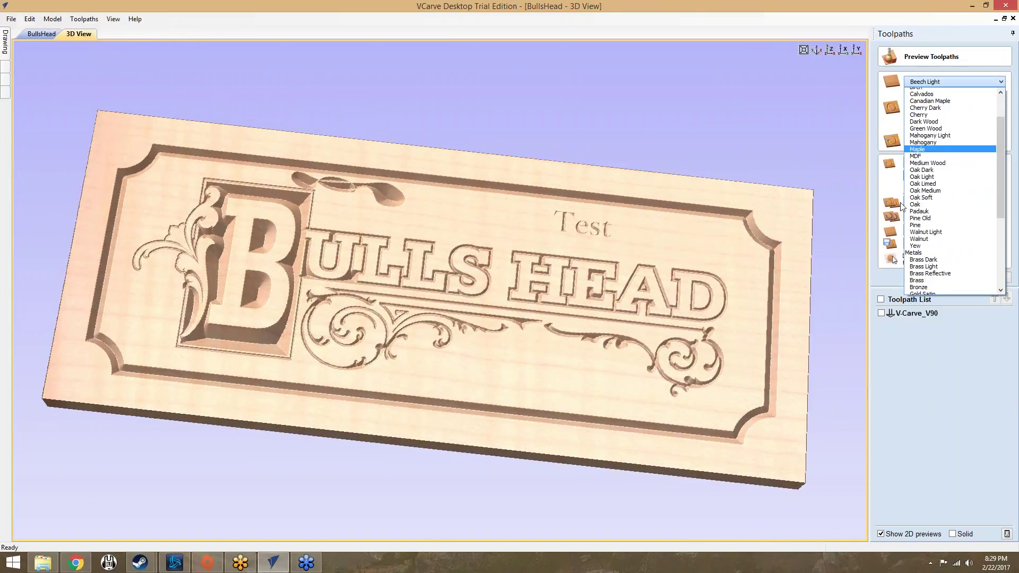
Set the preview material of the carved sign to Gold Satin and inspect the carving in 3D.
scroll(926, 229, down, 3)
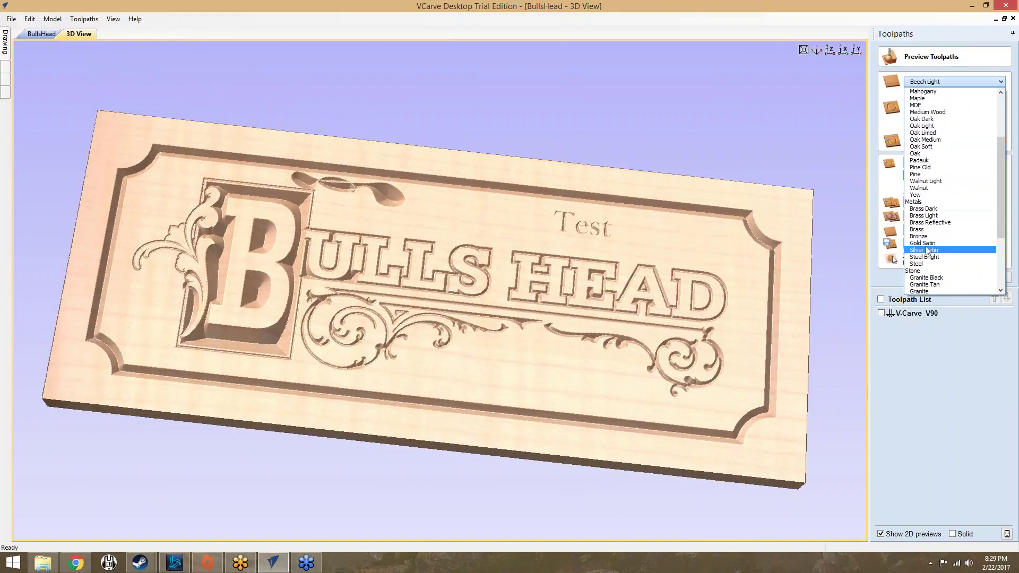
click(923, 243)
drag(742, 287, 683, 296)
drag(633, 241, 595, 251)
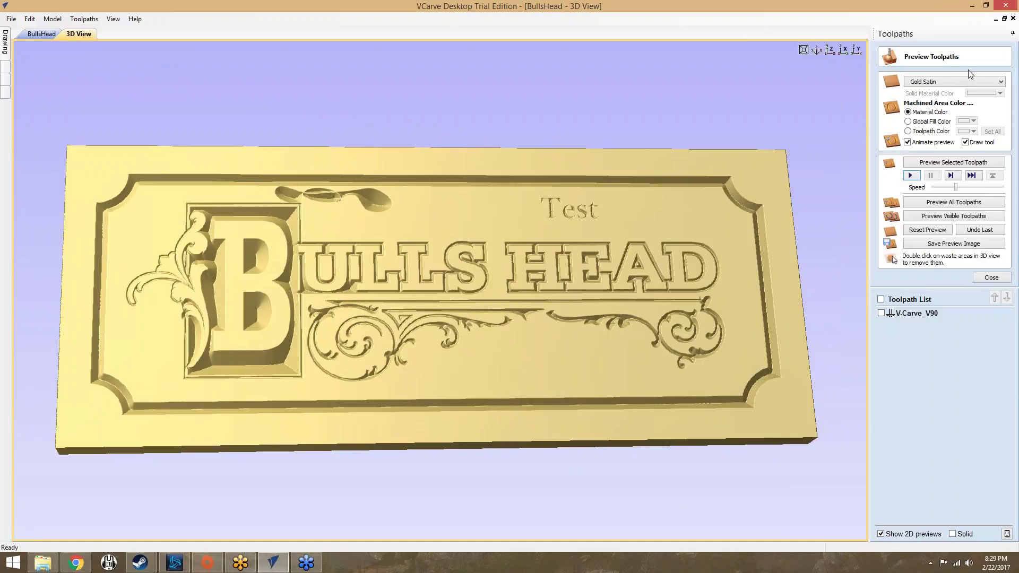
Try the Steel and Steel Bright materials on the sign preview.
click(957, 79)
scroll(948, 155, up, 1)
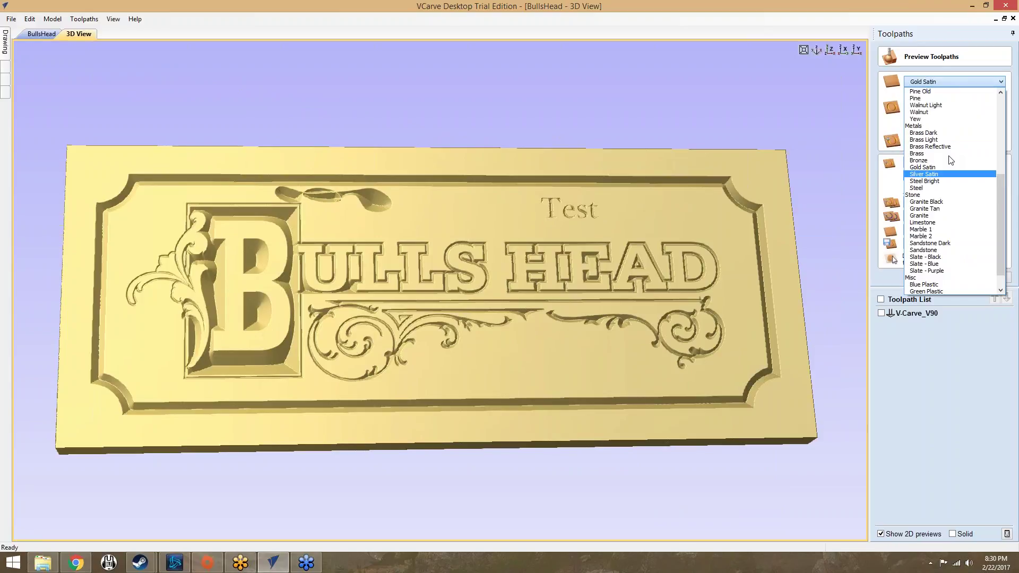
click(945, 187)
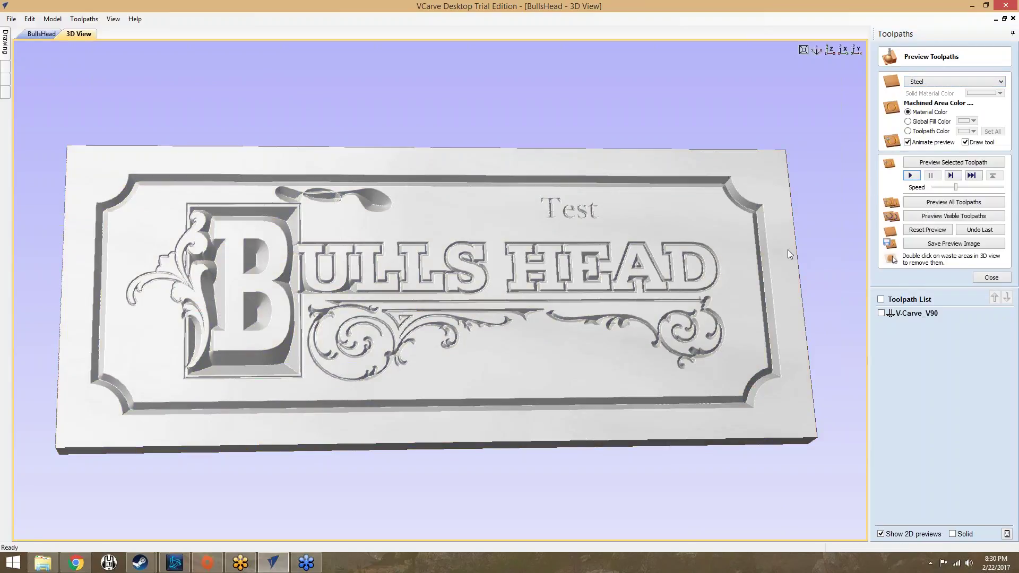
click(935, 80)
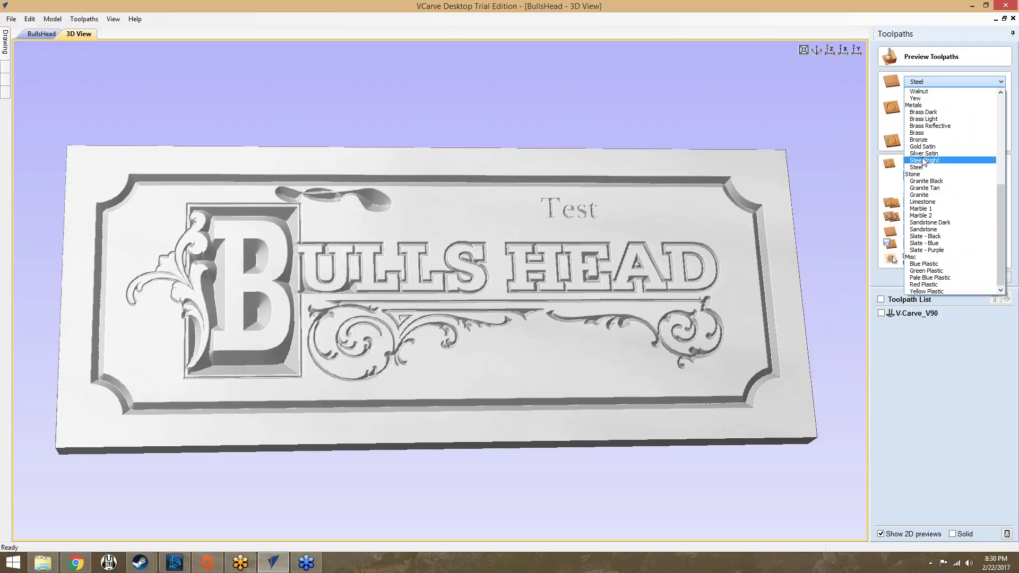
click(944, 160)
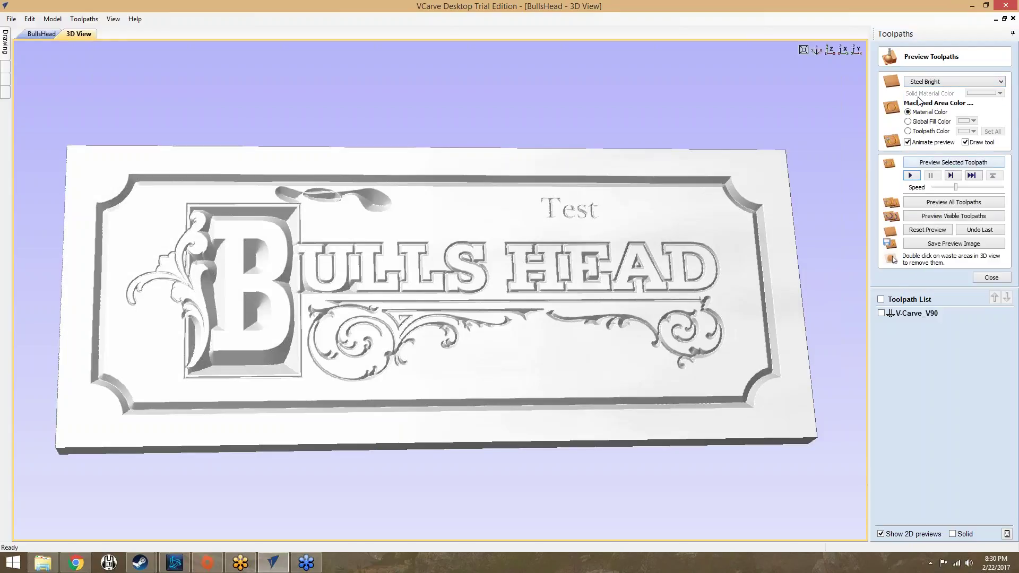
Try the Silver Satin and Brass Reflective materials on the sign preview.
click(921, 82)
click(940, 154)
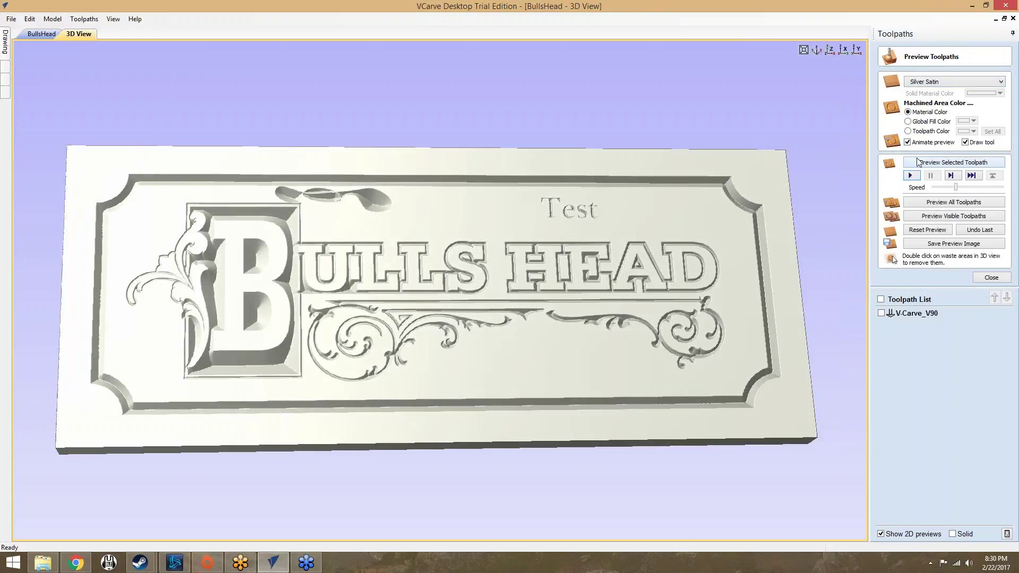
click(924, 82)
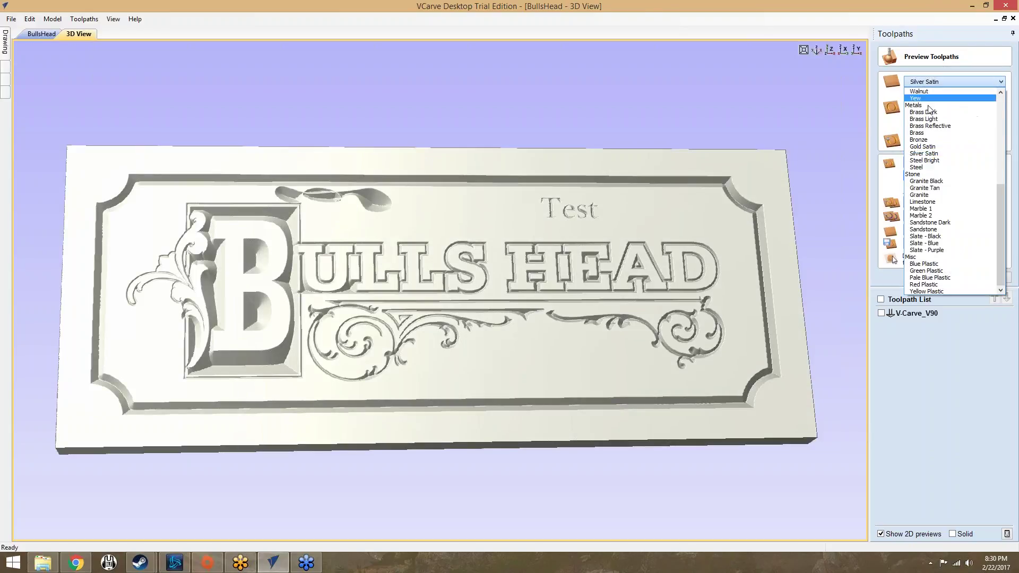
click(947, 126)
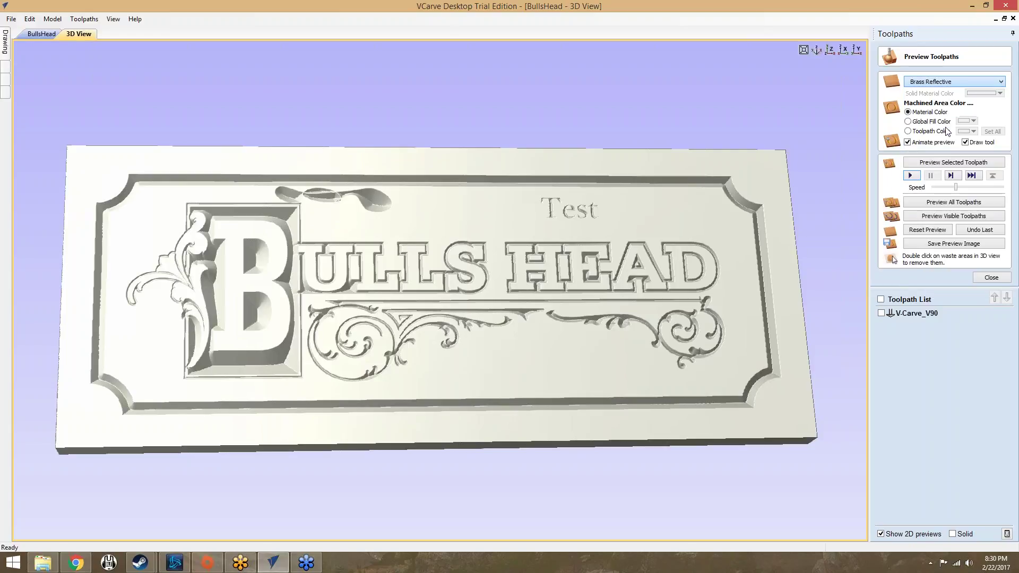
Change the sign's preview material to Bronze and inspect the carving in 3D.
click(947, 82)
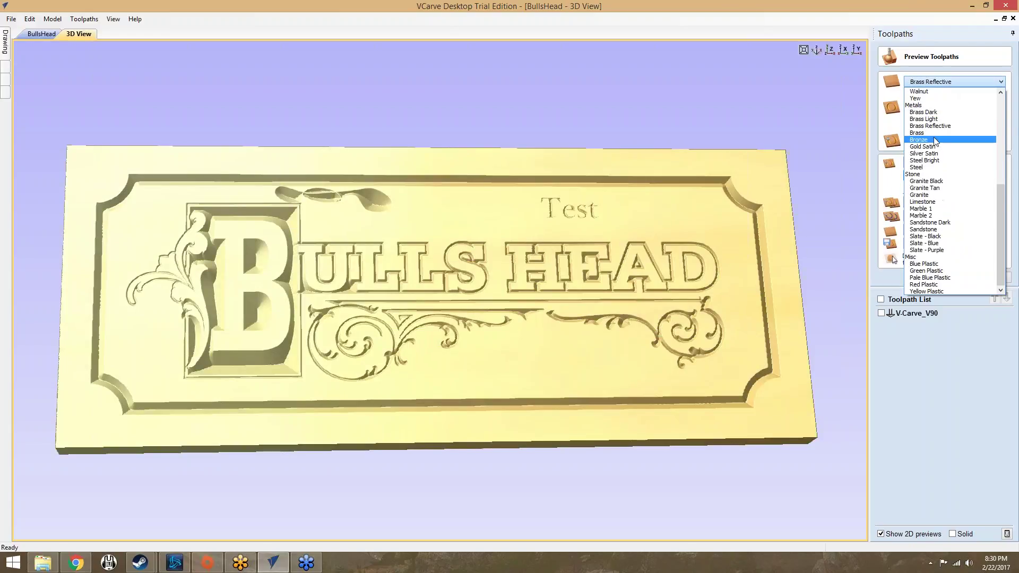
click(941, 133)
mouse_move(652, 203)
mouse_down()
mouse_move(641, 251)
mouse_move(331, 236)
mouse_move(316, 285)
mouse_move(320, 331)
mouse_move(391, 435)
mouse_move(408, 305)
mouse_move(582, 199)
mouse_move(652, 175)
mouse_move(683, 121)
mouse_move(688, 130)
mouse_move(645, 212)
mouse_up()
Set the sign's preview material to the wood option Oak Medium.
click(953, 81)
scroll(945, 160, up, 5)
scroll(948, 165, up, 3)
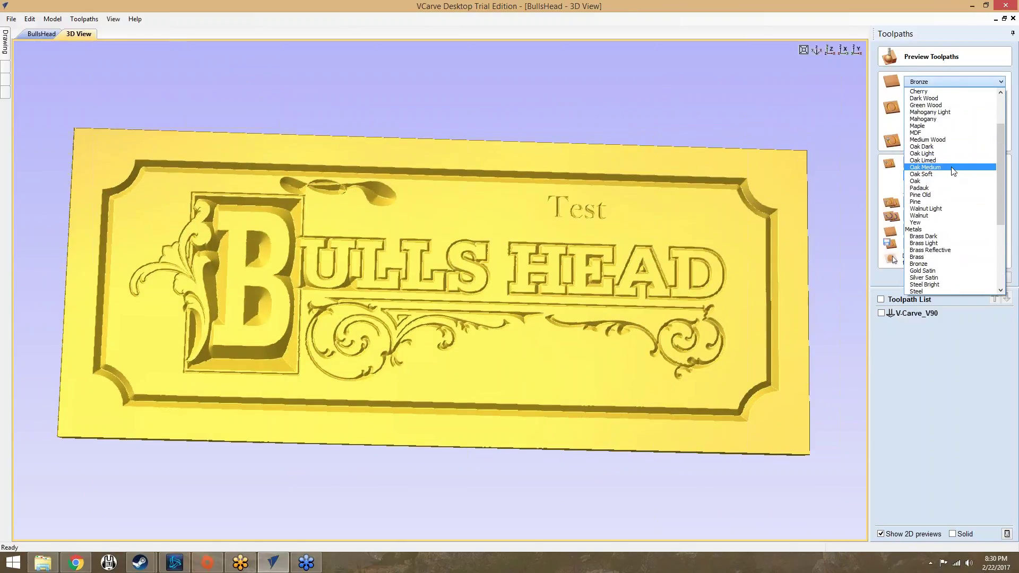
click(955, 166)
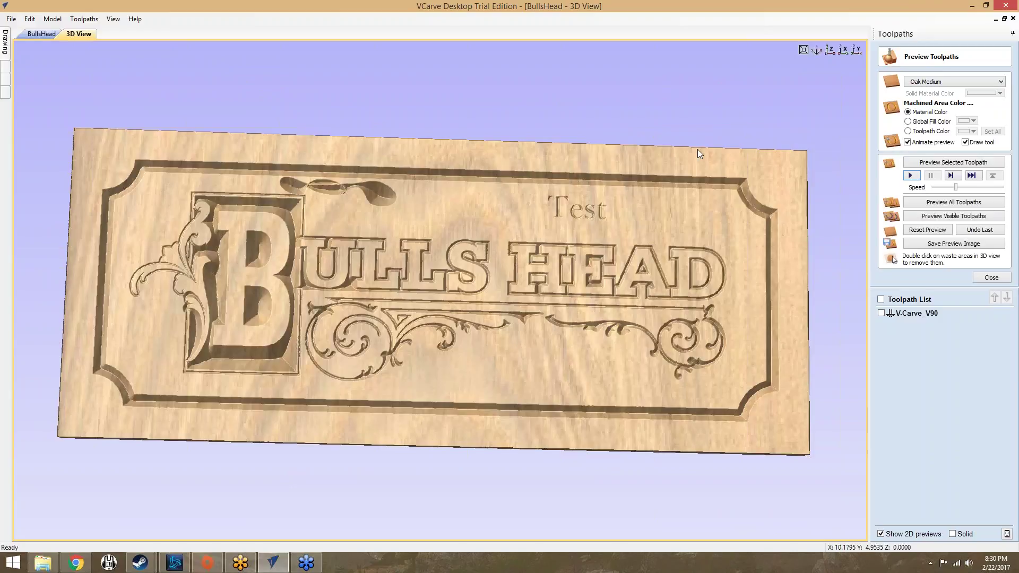
Switch to the BullsHead 2D drawing and display the V-Carve_V90 toolpath over the vectors.
click(41, 35)
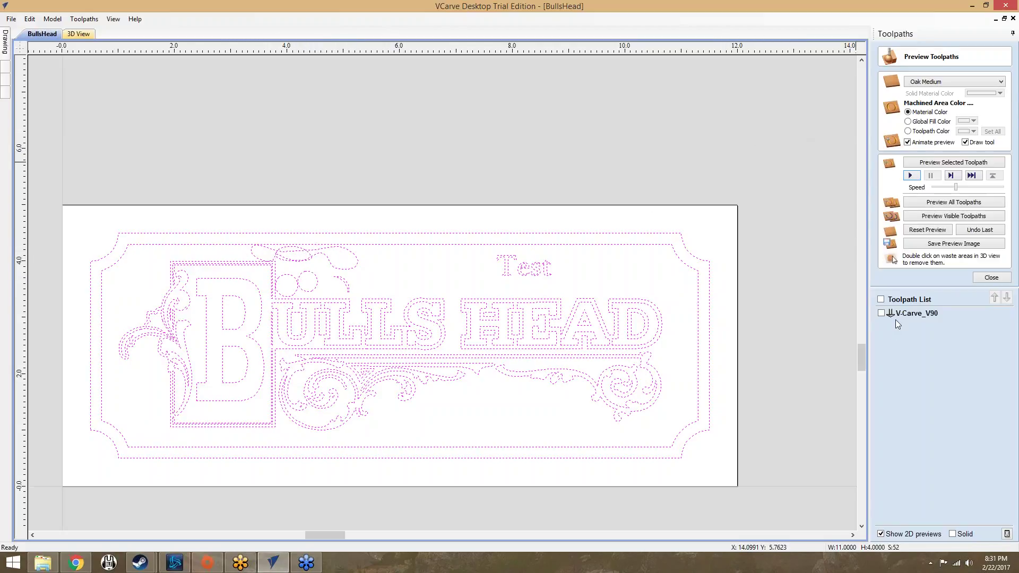
click(881, 313)
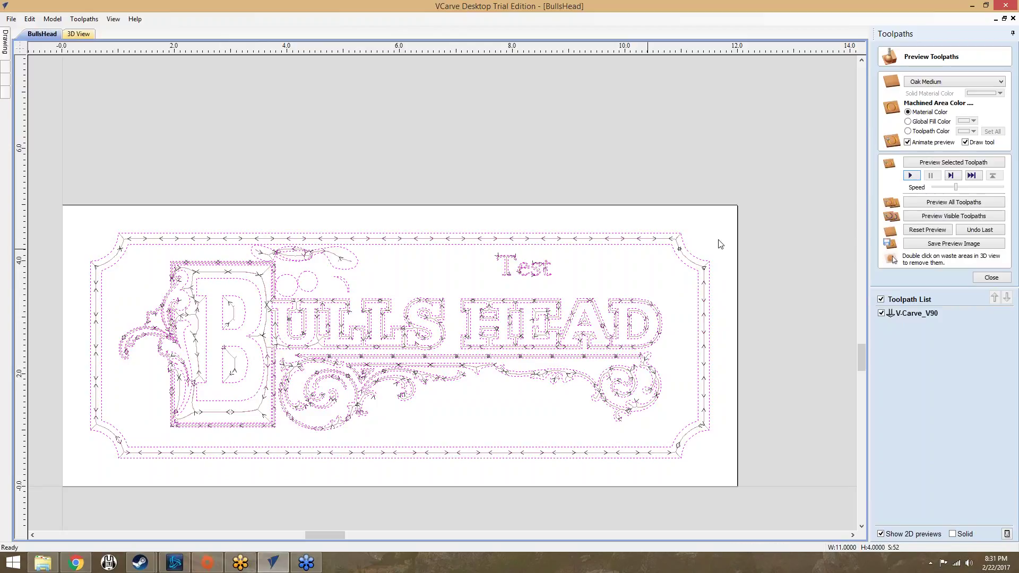
Set the preview material to Slate - Purple and view the sign with its toolpath in 3D.
click(933, 82)
scroll(939, 190, down, 5)
scroll(939, 190, down, 2)
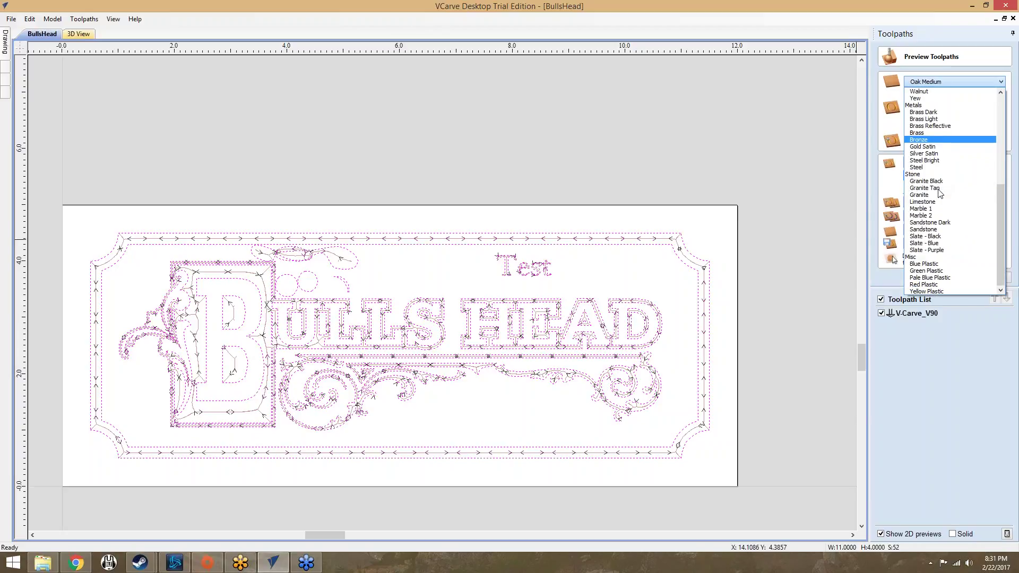
click(944, 250)
click(88, 34)
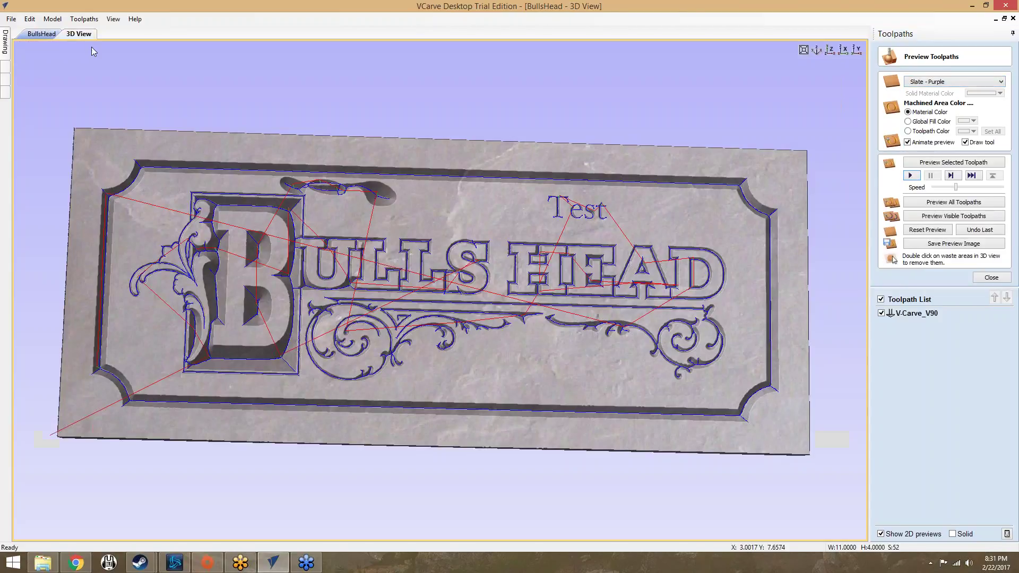
scroll(206, 159, up, 3)
scroll(199, 116, down, 3)
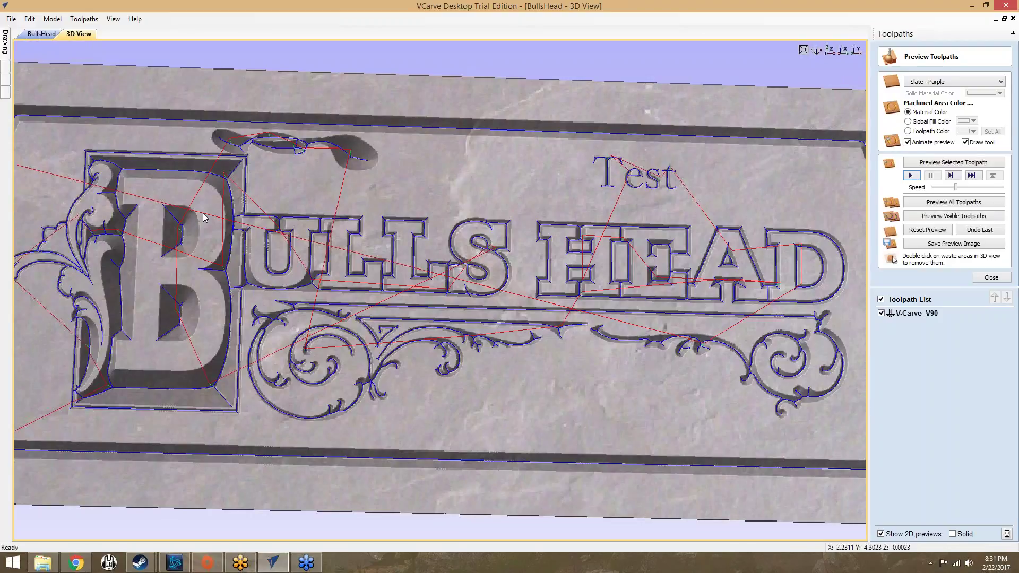
Try the Slate - Blue and Pale Blue Plastic materials on the sign preview.
click(950, 81)
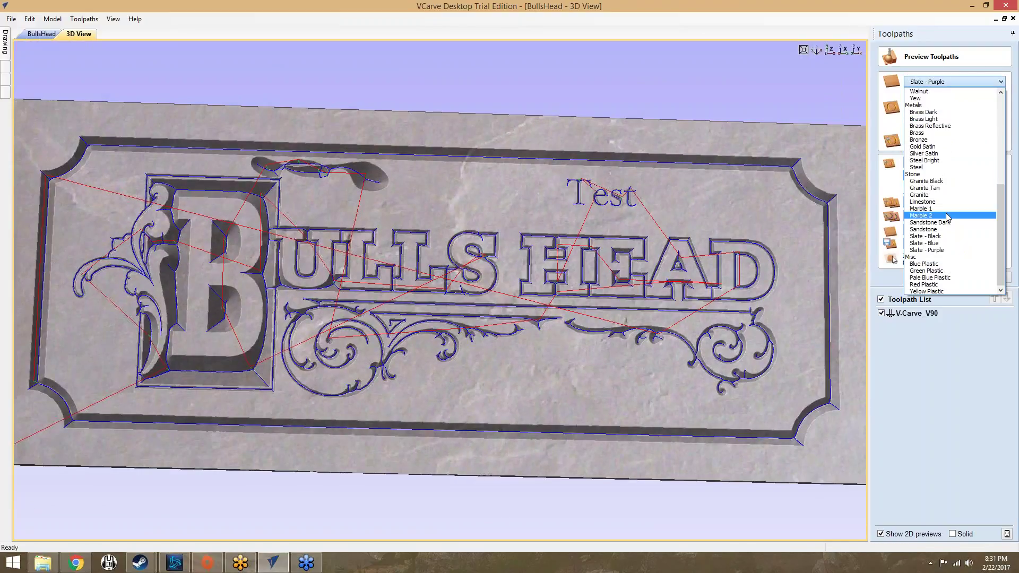
click(938, 243)
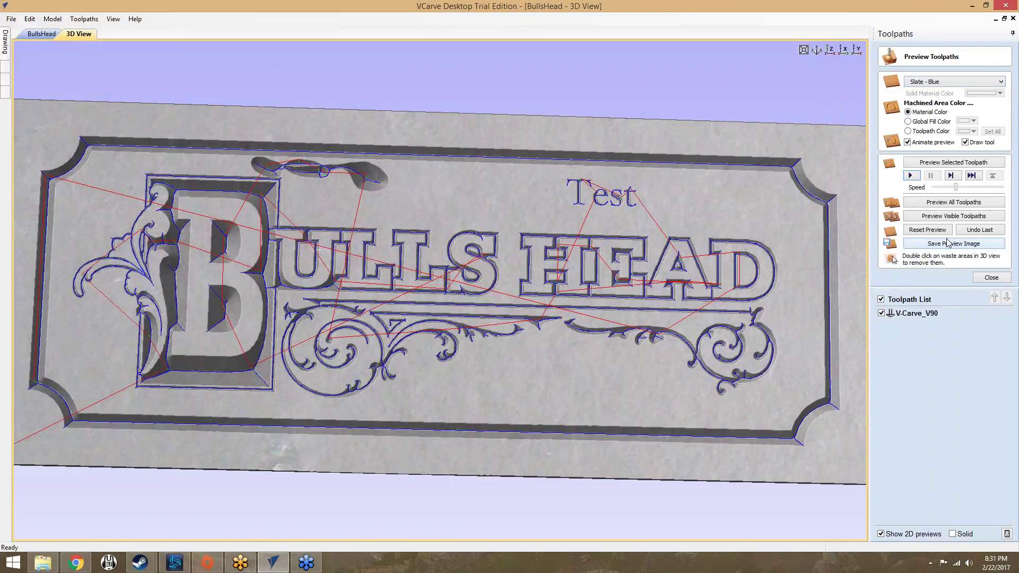
click(912, 84)
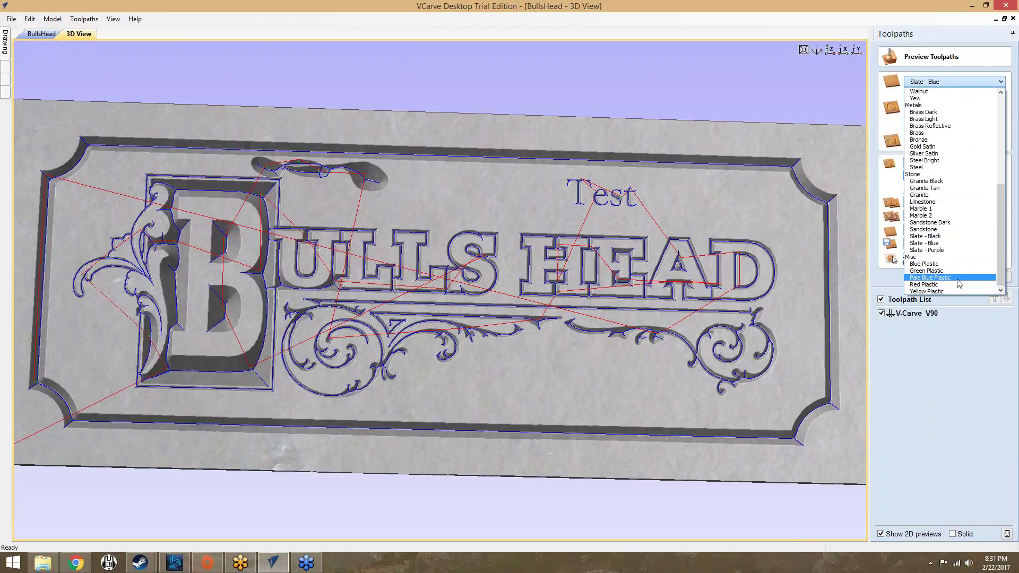
click(930, 278)
drag(814, 273, 742, 237)
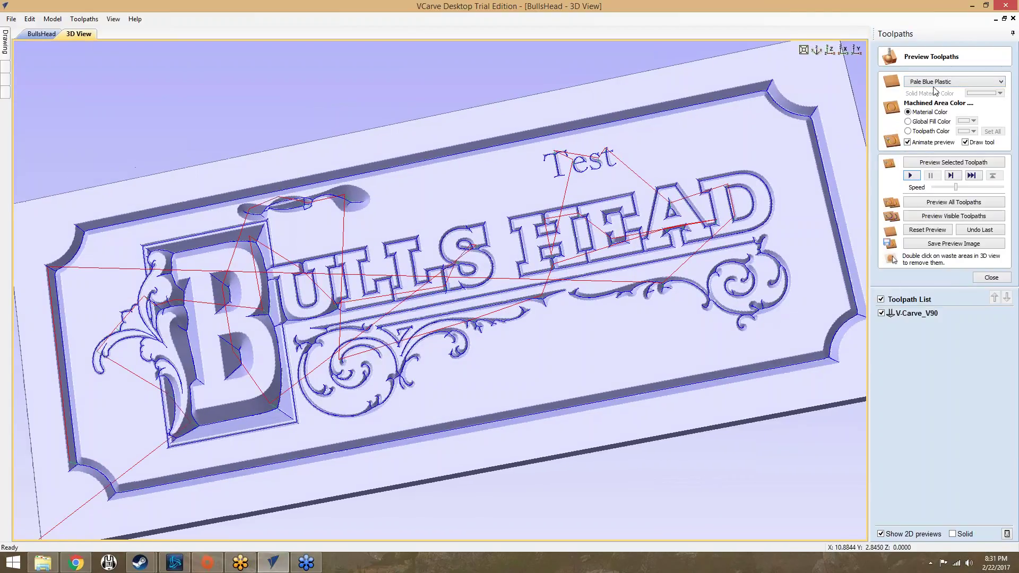
Try the Green Plastic and Red Plastic materials on the sign preview.
click(934, 82)
click(941, 272)
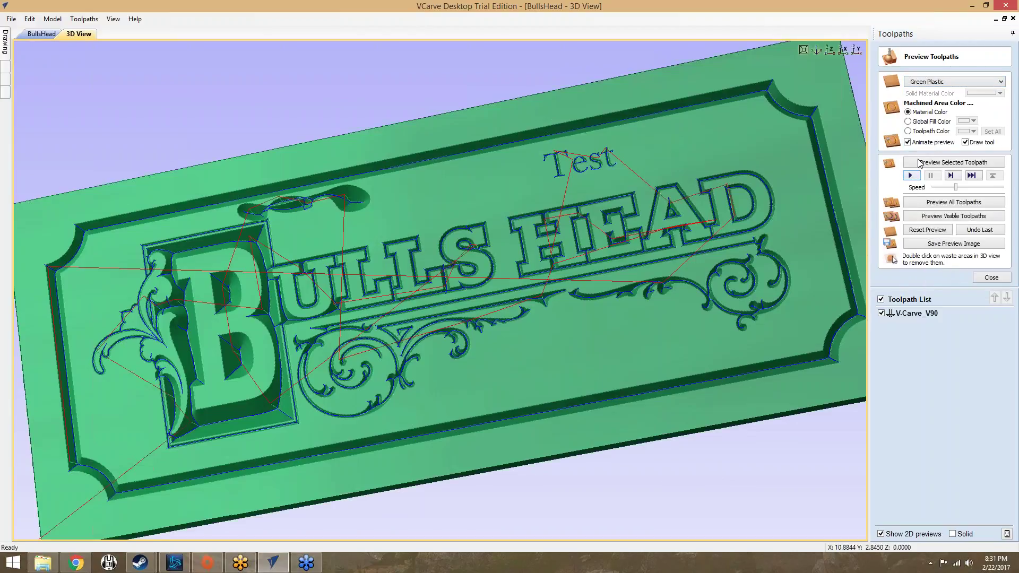
click(934, 82)
click(940, 284)
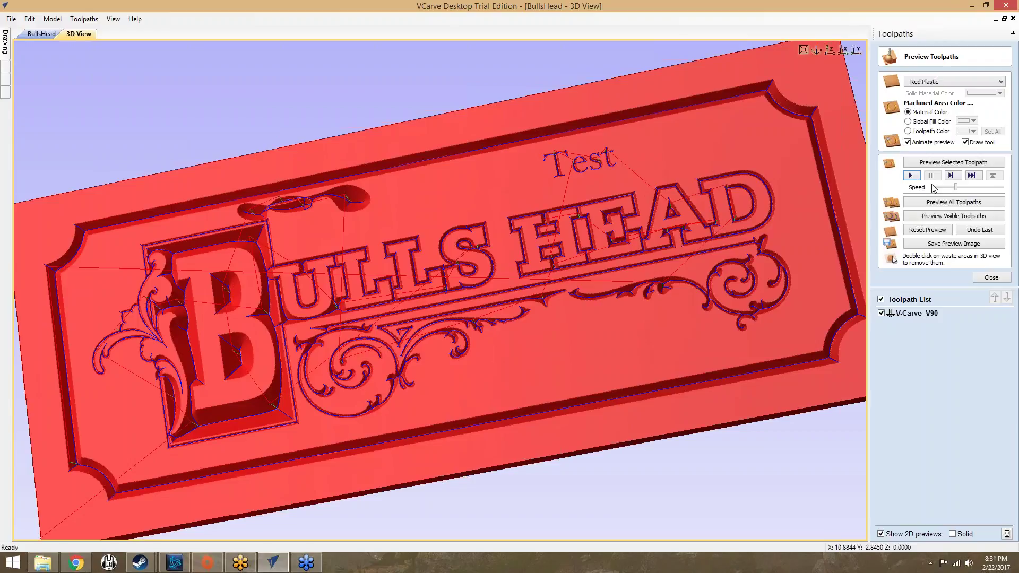
Change the sign's preview material to MDF.
click(928, 82)
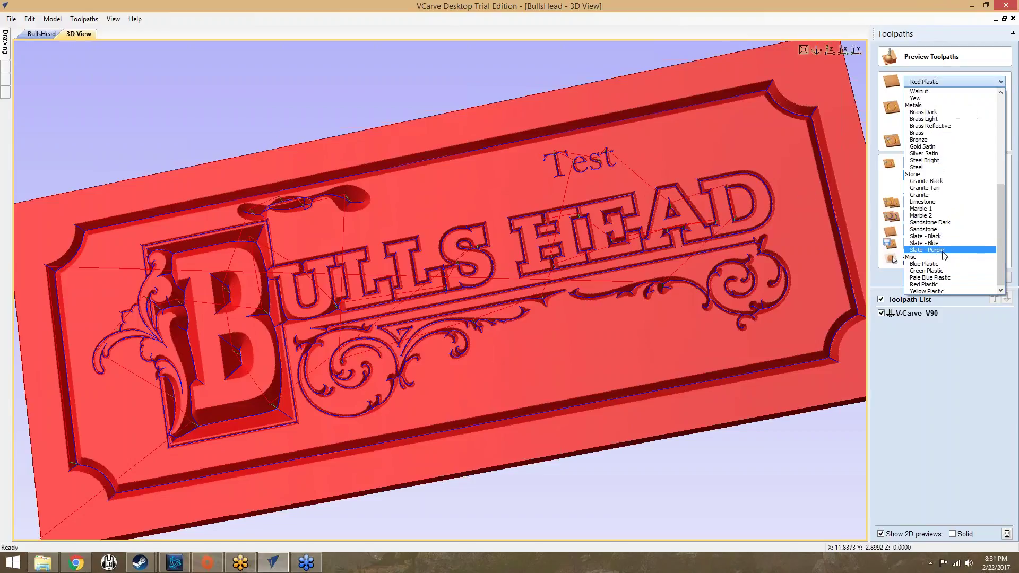
scroll(942, 266, up, 9)
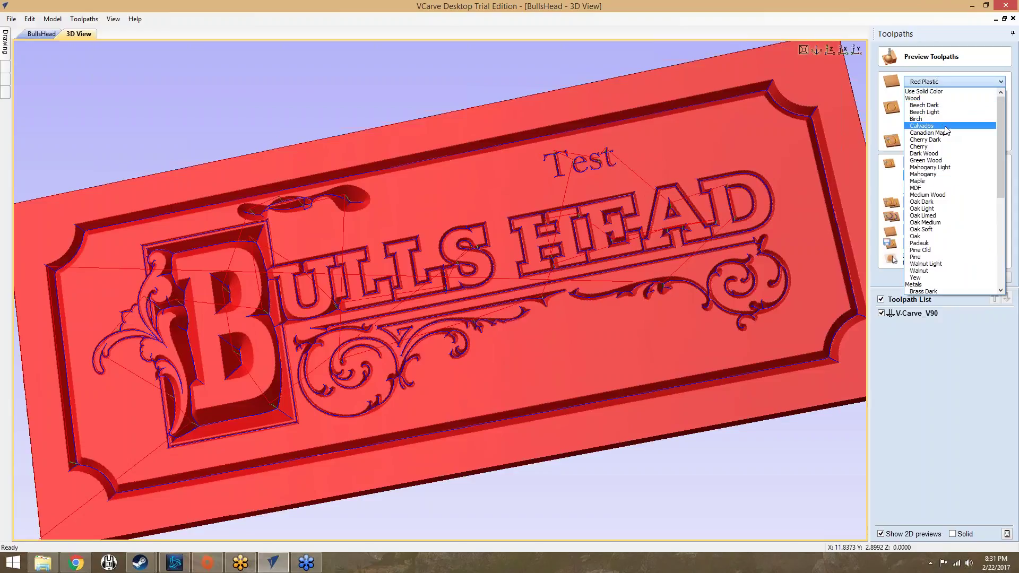
click(917, 189)
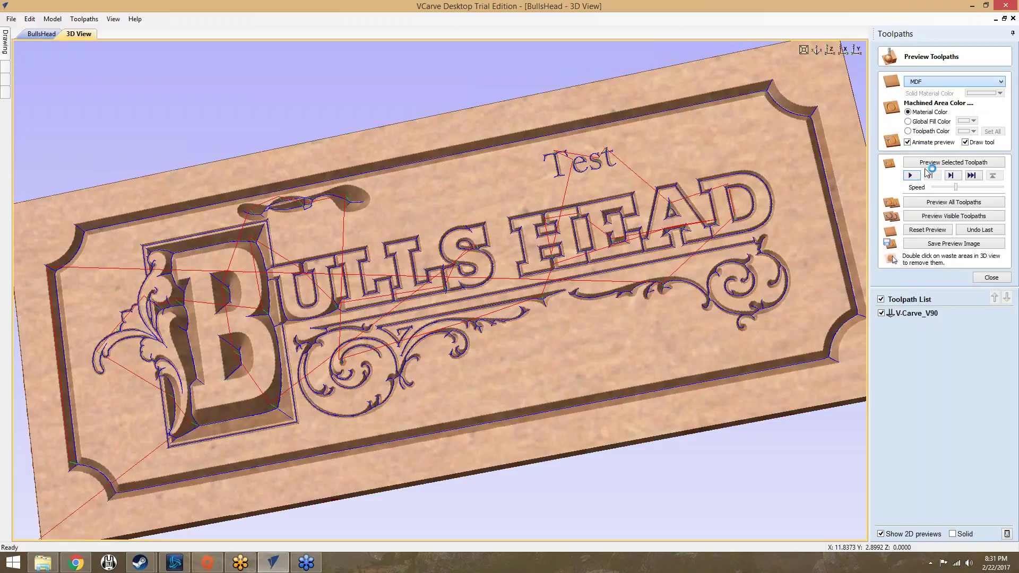
Switch the preview material to a solid color, set it to red, and inspect the carved sign in 3D.
click(982, 82)
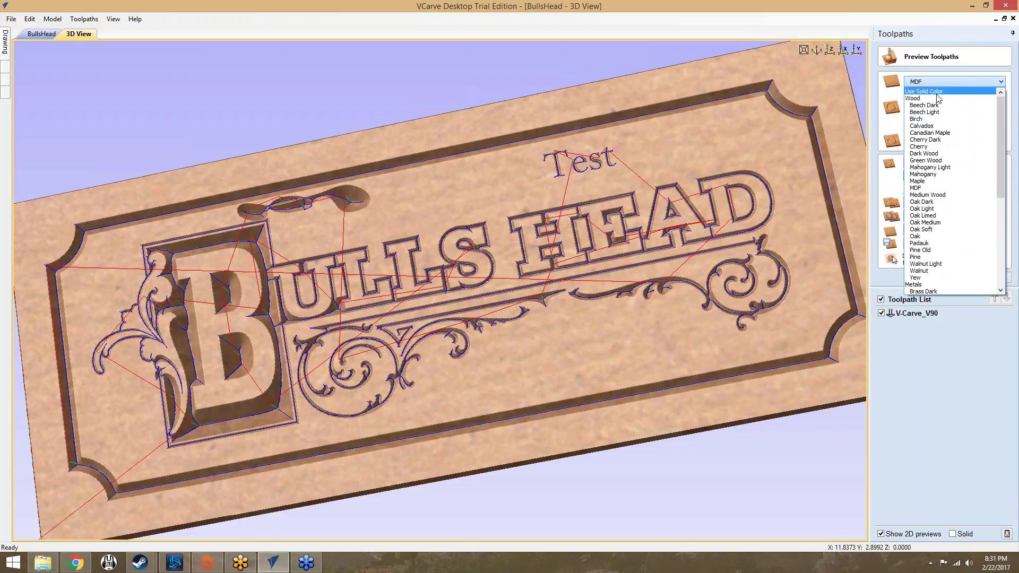
click(939, 89)
click(983, 94)
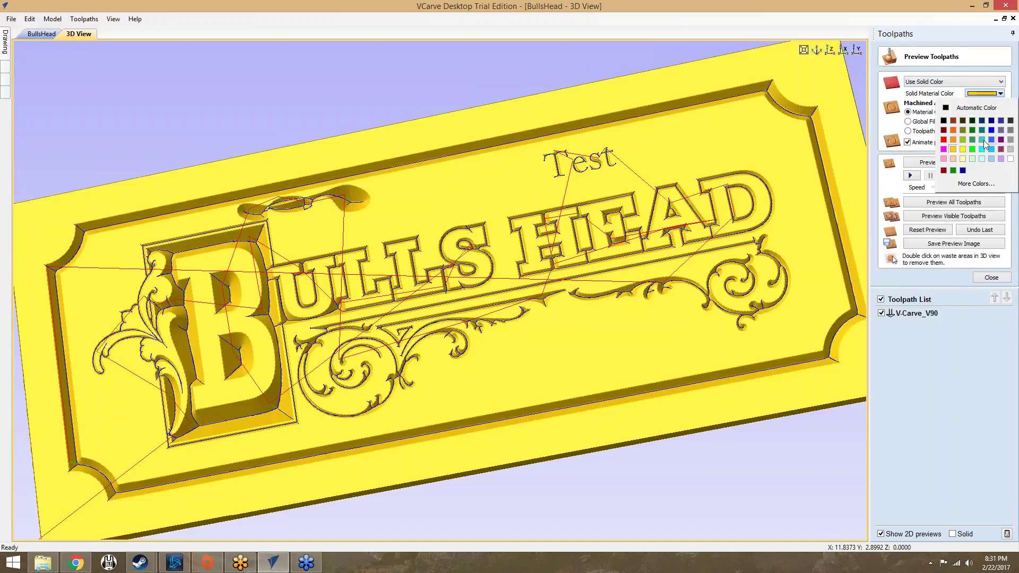
click(944, 140)
drag(861, 186, 811, 202)
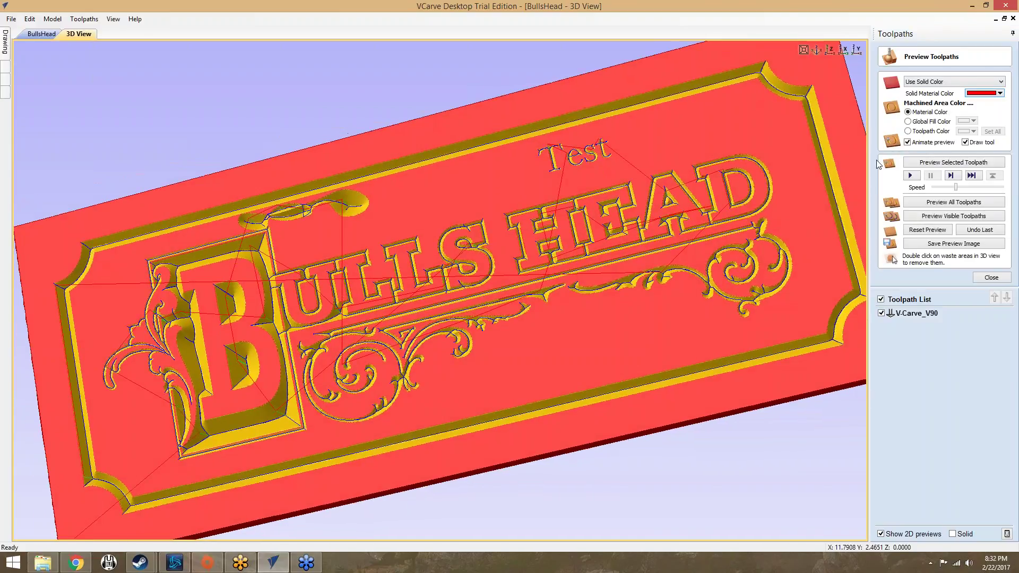
drag(801, 165, 416, 414)
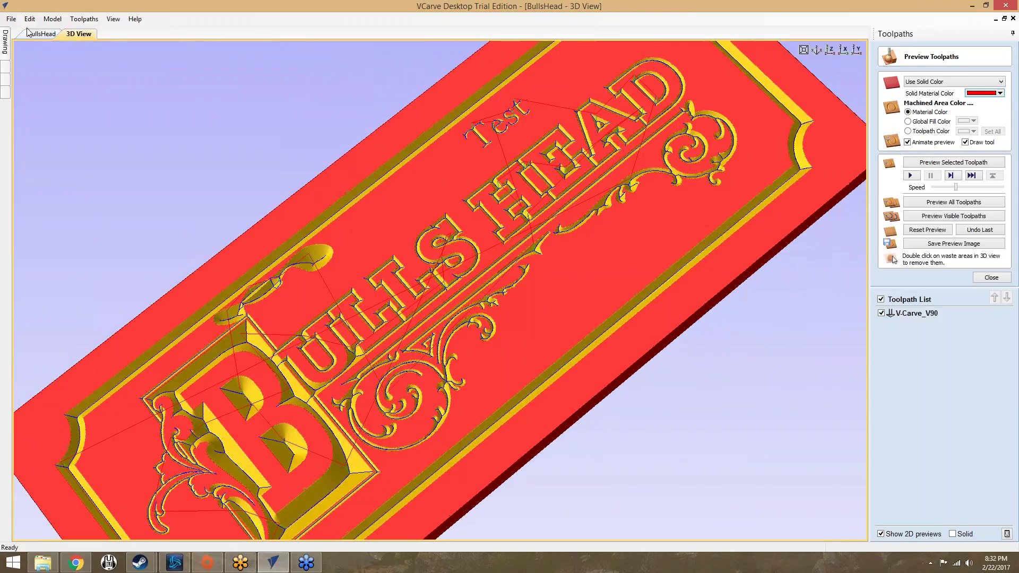
click(11, 19)
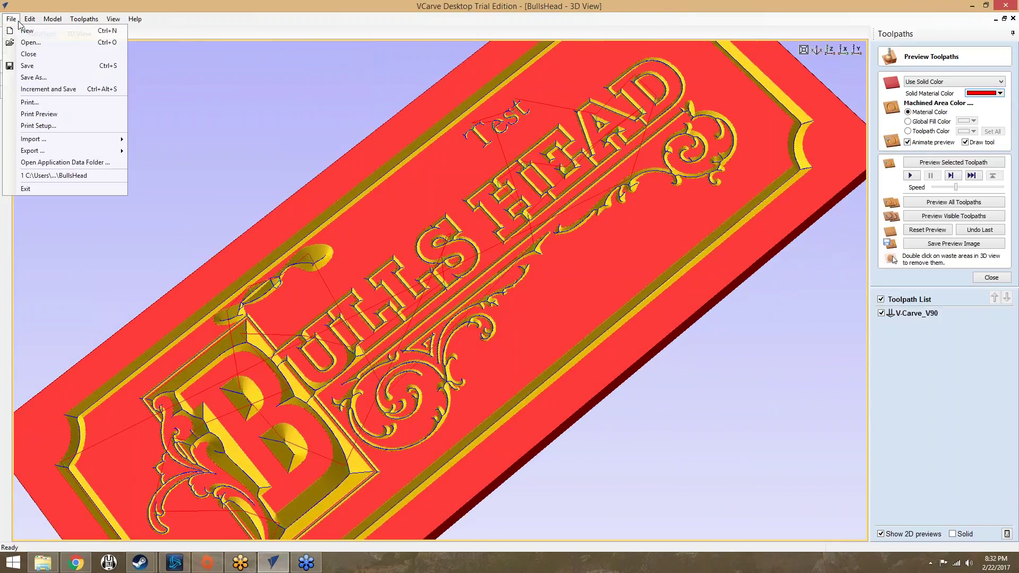
click(47, 43)
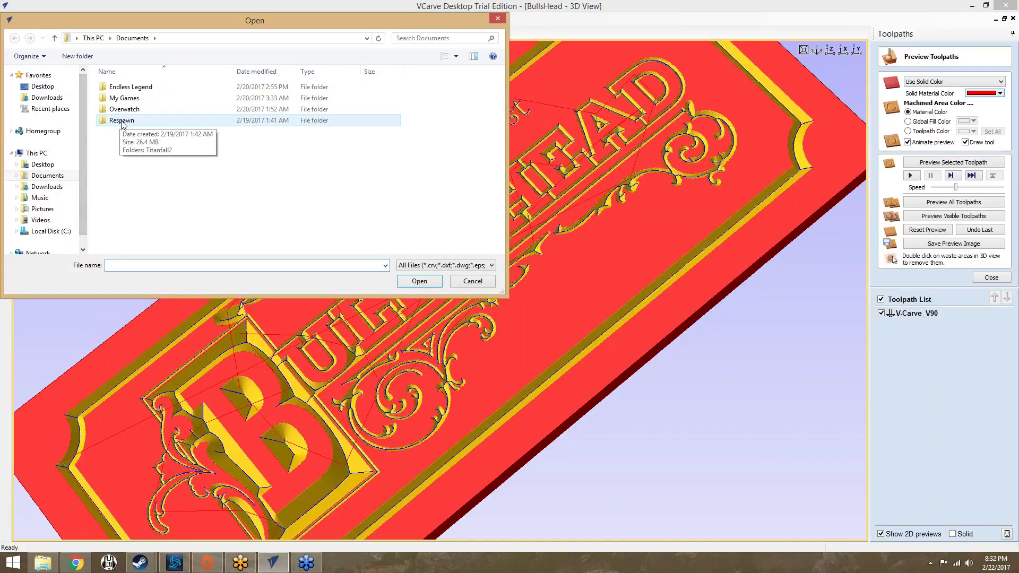
click(515, 9)
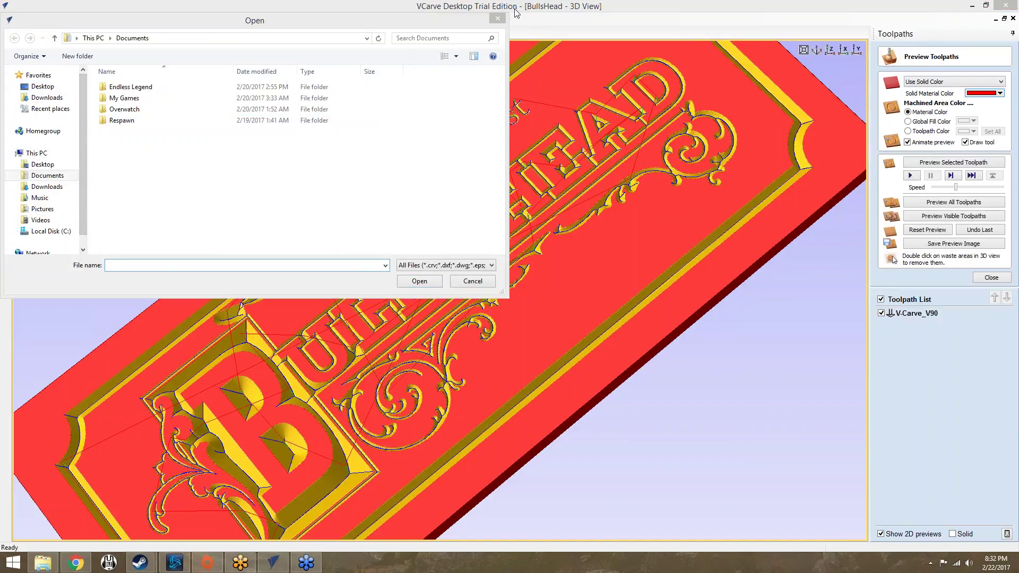
click(476, 283)
Start a new job without saving the changes to BullsHead.
click(11, 19)
click(14, 30)
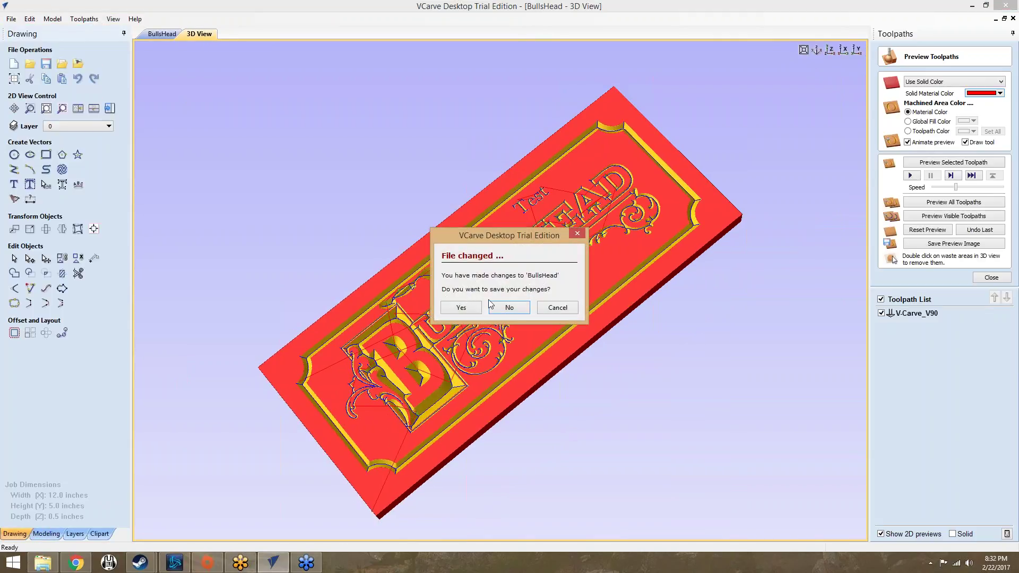
click(499, 307)
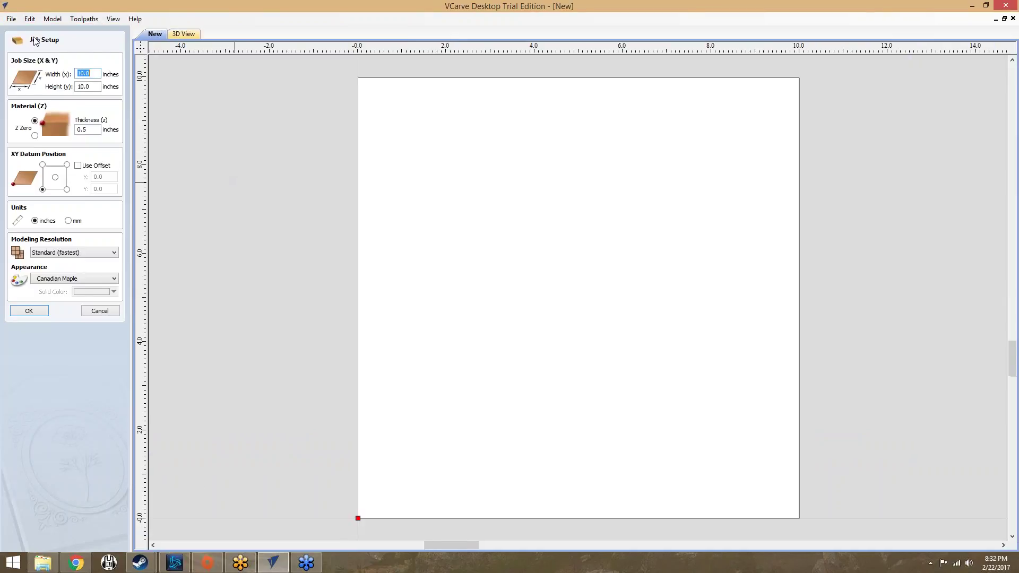
Accept the job setup with a 10 x 10 inch size and 0.5 inch material thickness.
click(11, 19)
click(11, 19)
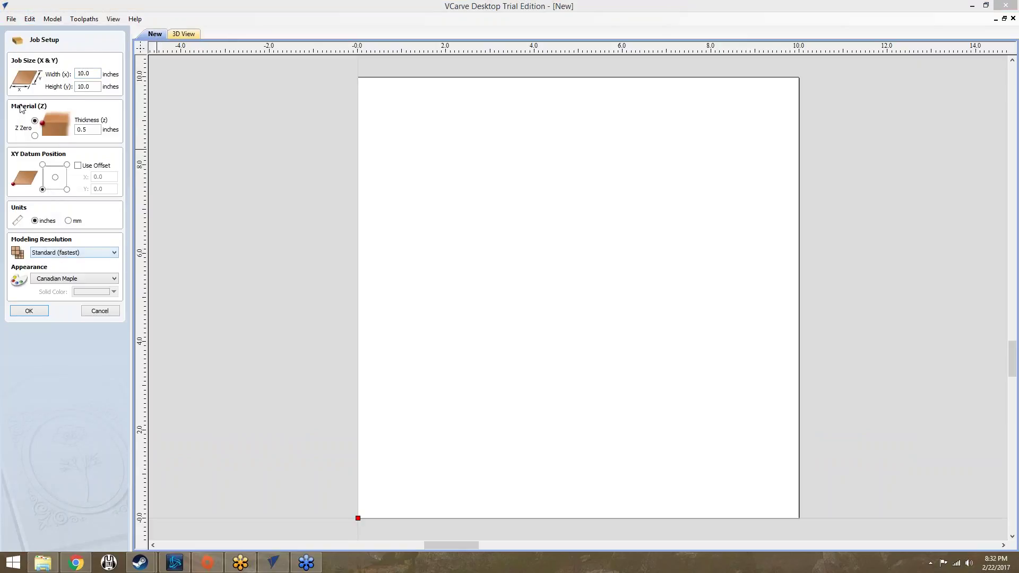
click(40, 313)
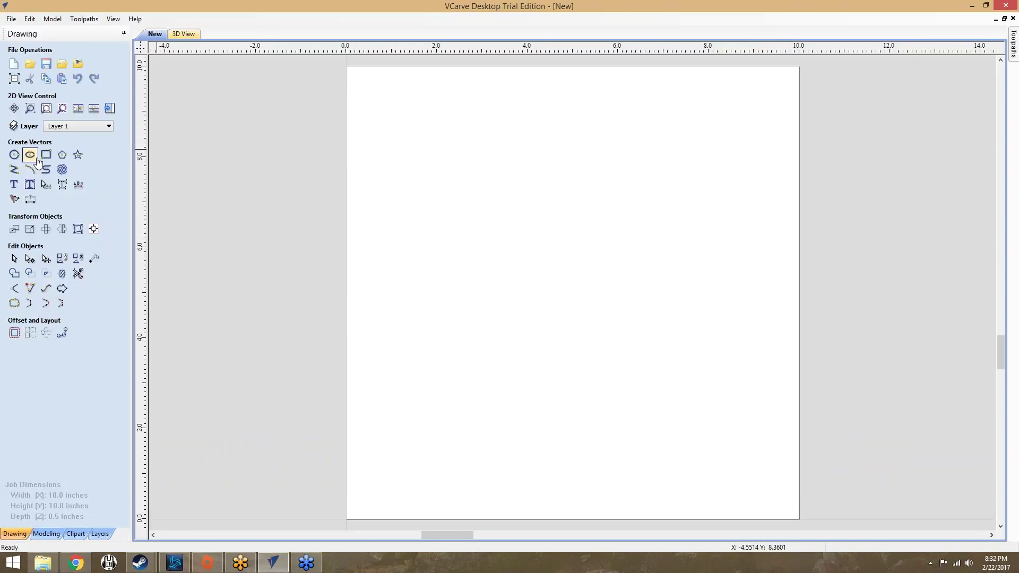
Draw three nested circles in the lower right of the job area with radii of about 3.4, 2.1 and 0.84 inches.
click(14, 155)
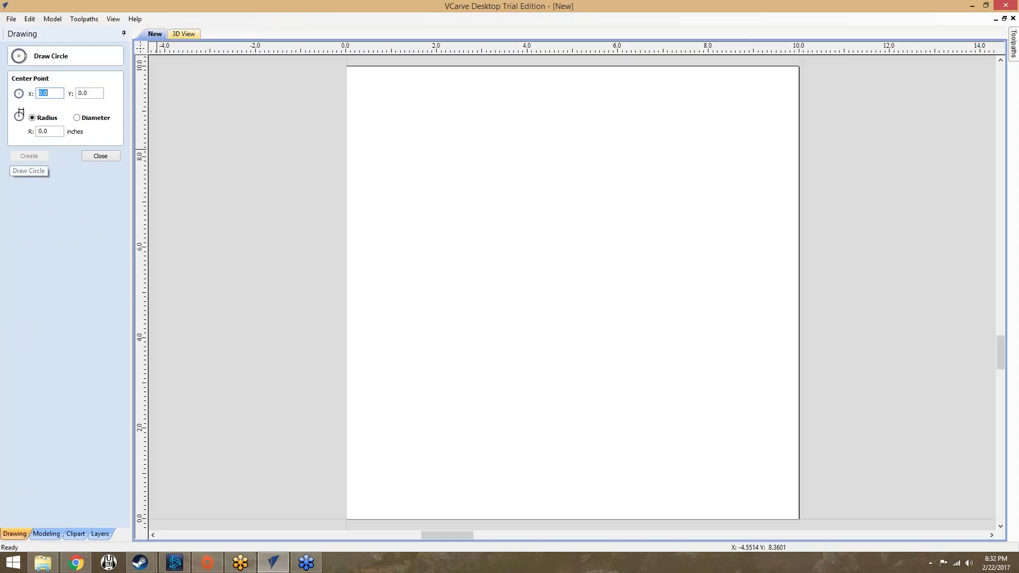
drag(603, 330, 538, 194)
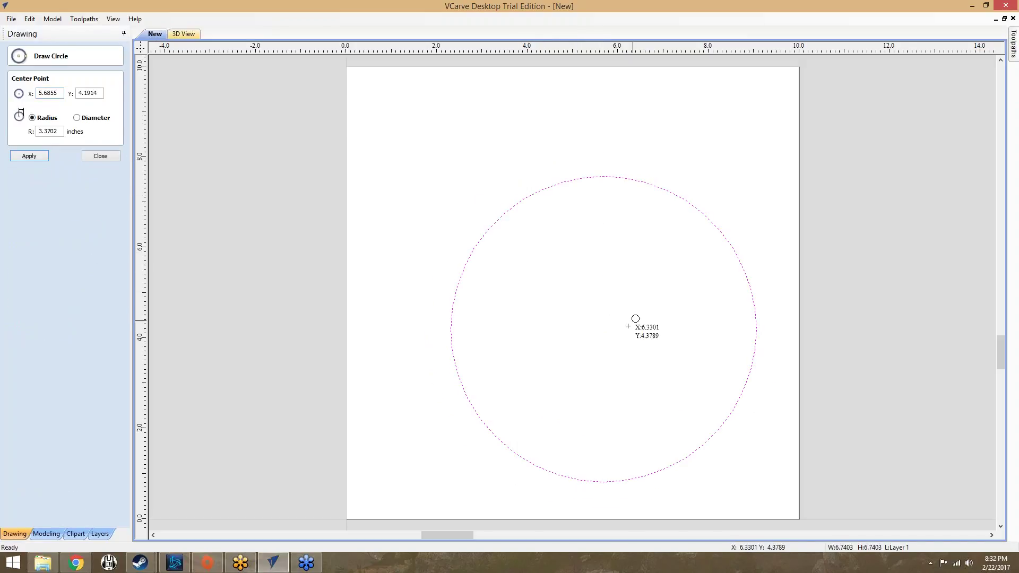
drag(601, 348, 589, 318)
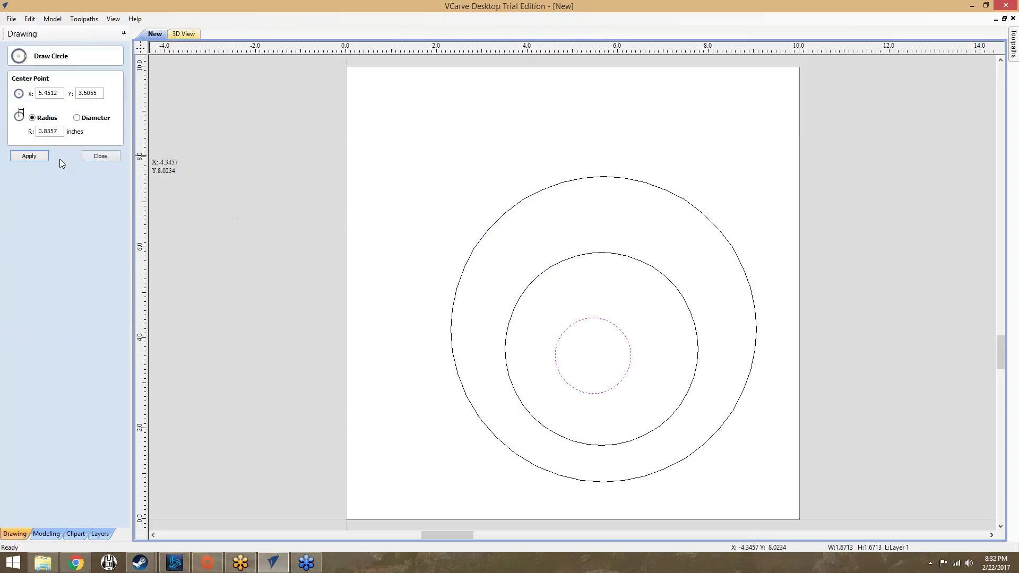
click(17, 157)
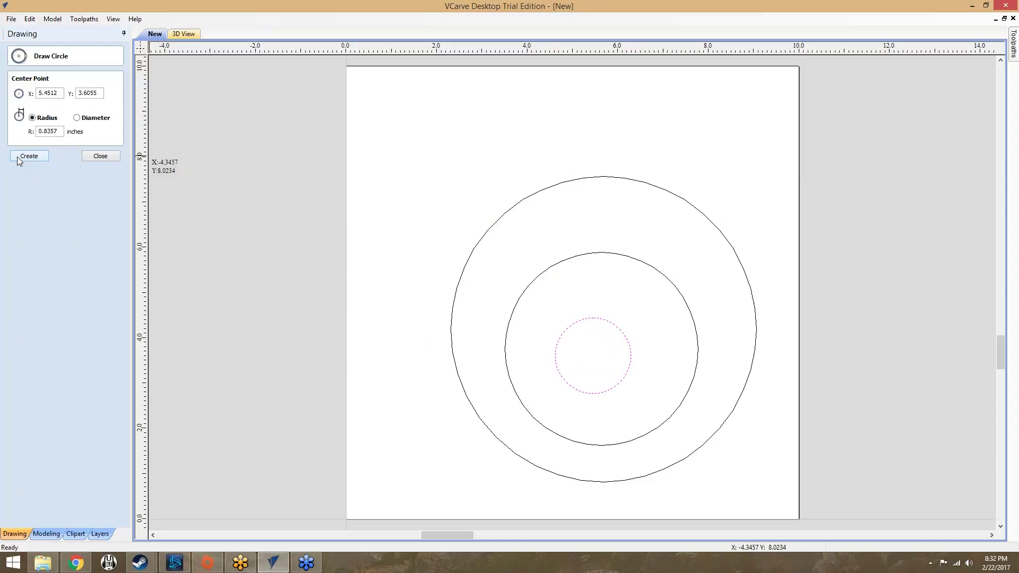
click(97, 157)
Draw a square-cornered rectangle about 0.93 by 0.63 inches inside the smallest circle.
click(45, 154)
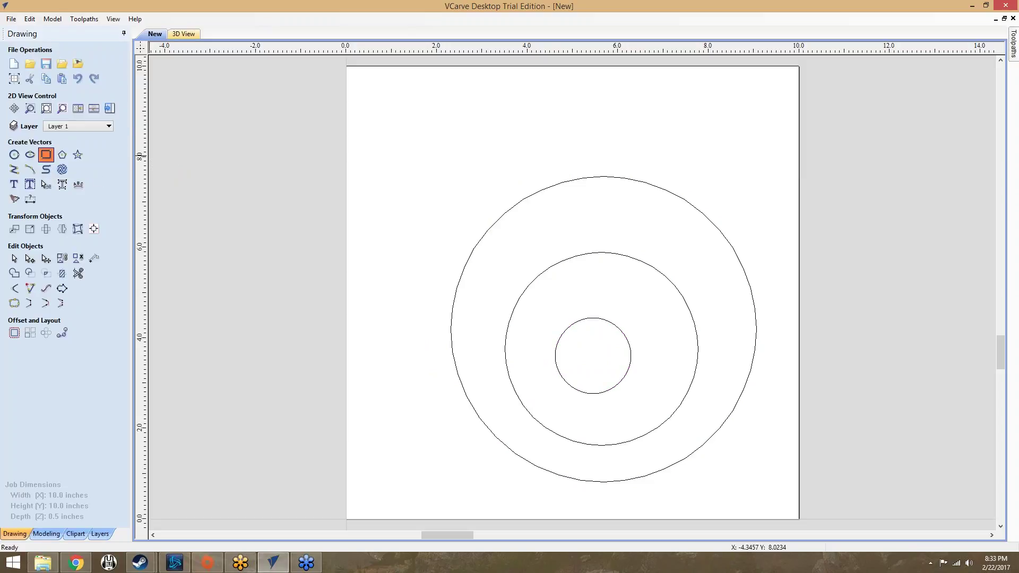
drag(571, 342, 614, 371)
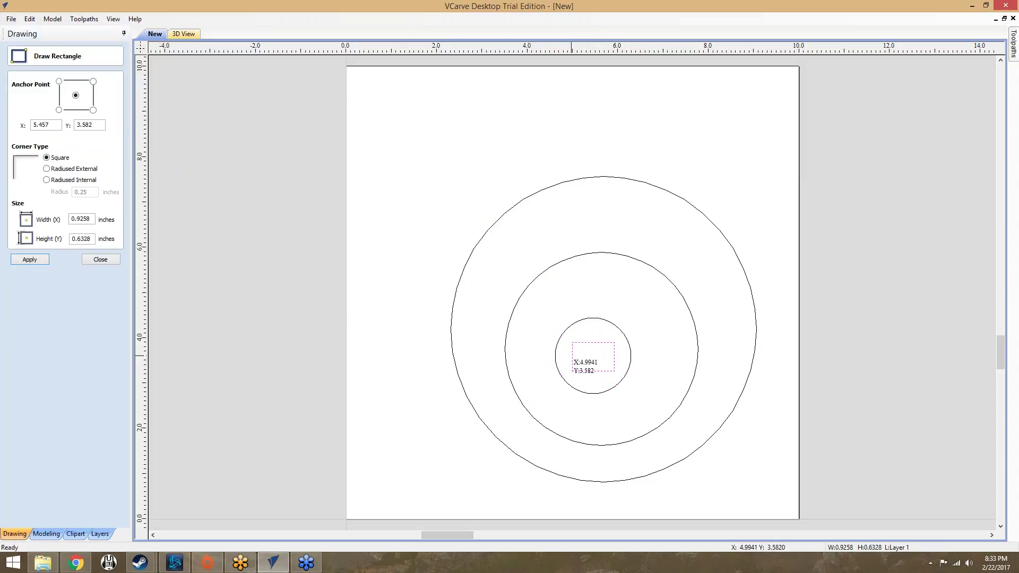
click(106, 260)
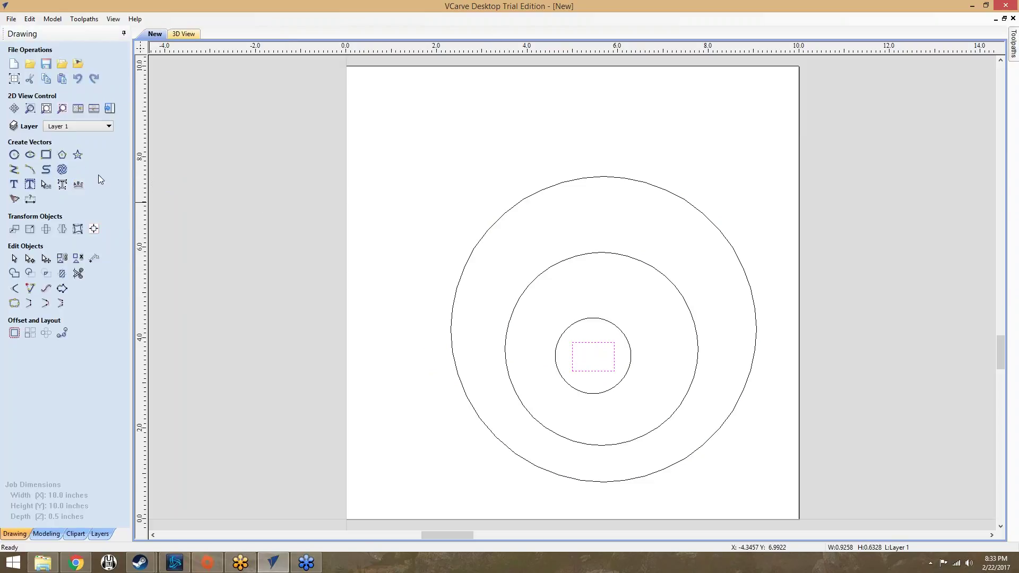
click(391, 269)
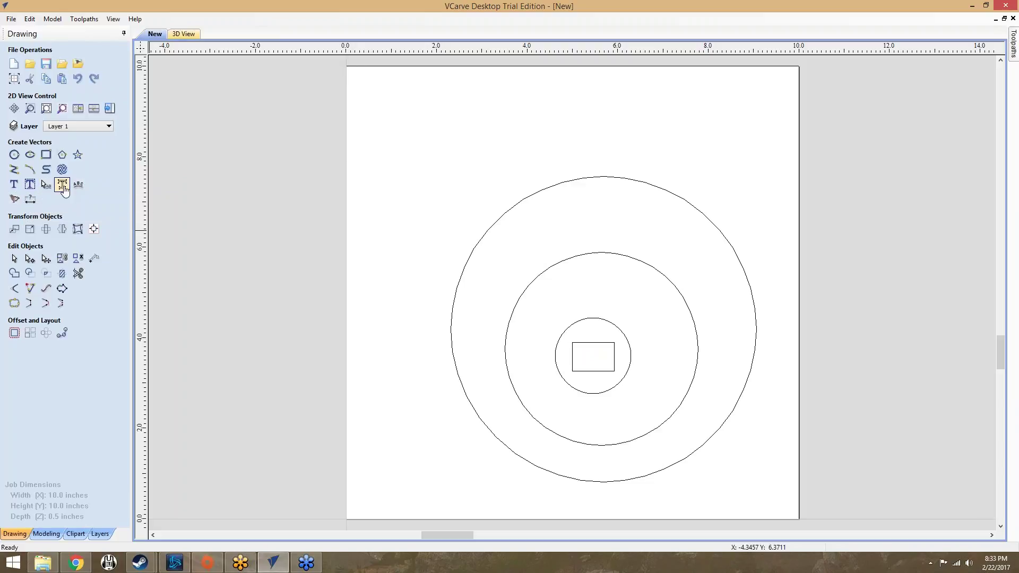
Fit the text "YO" inside the small rectangle with the auto layout text tool.
click(30, 185)
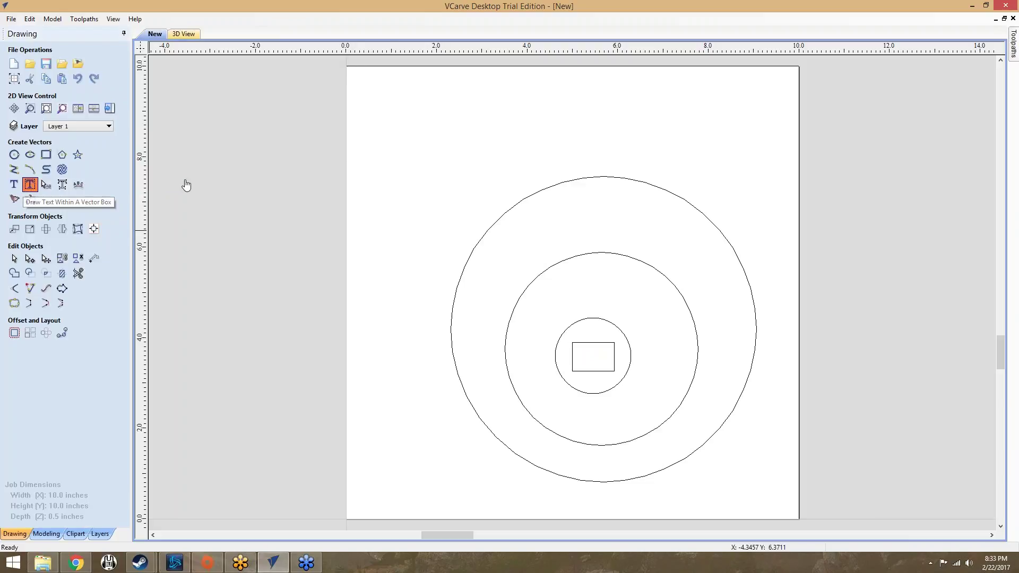
click(589, 348)
click(54, 110)
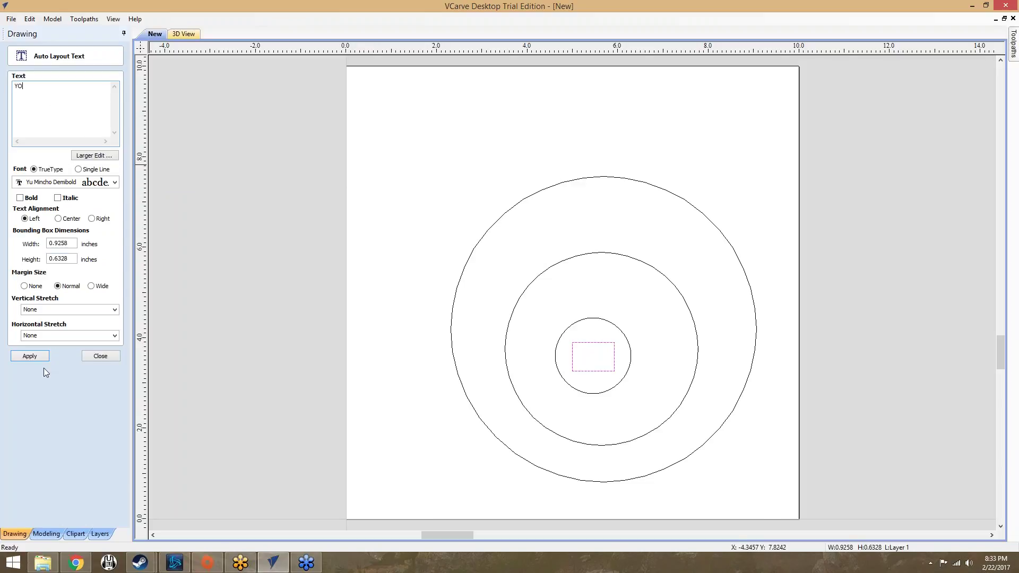
click(37, 359)
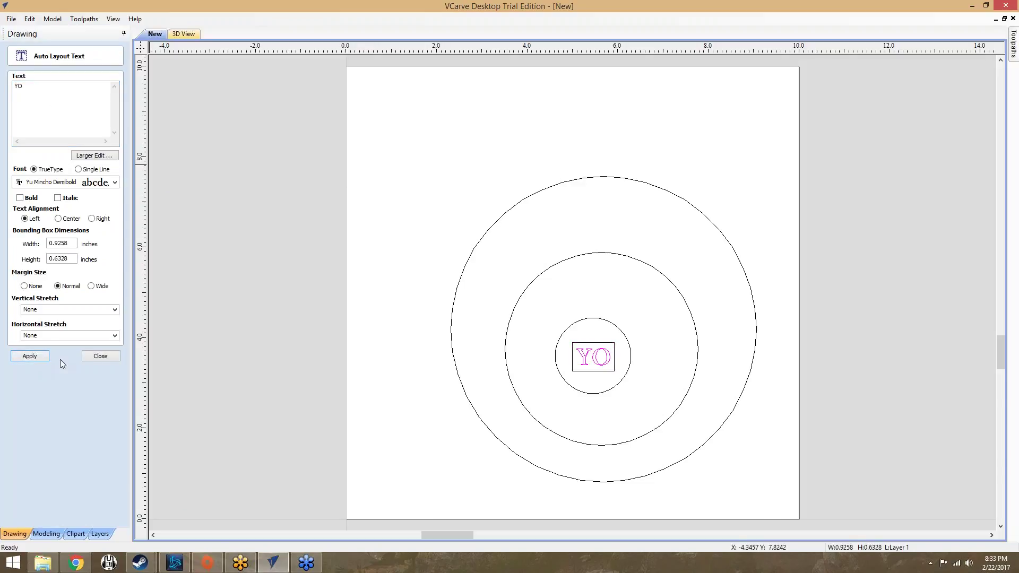
click(101, 357)
click(356, 339)
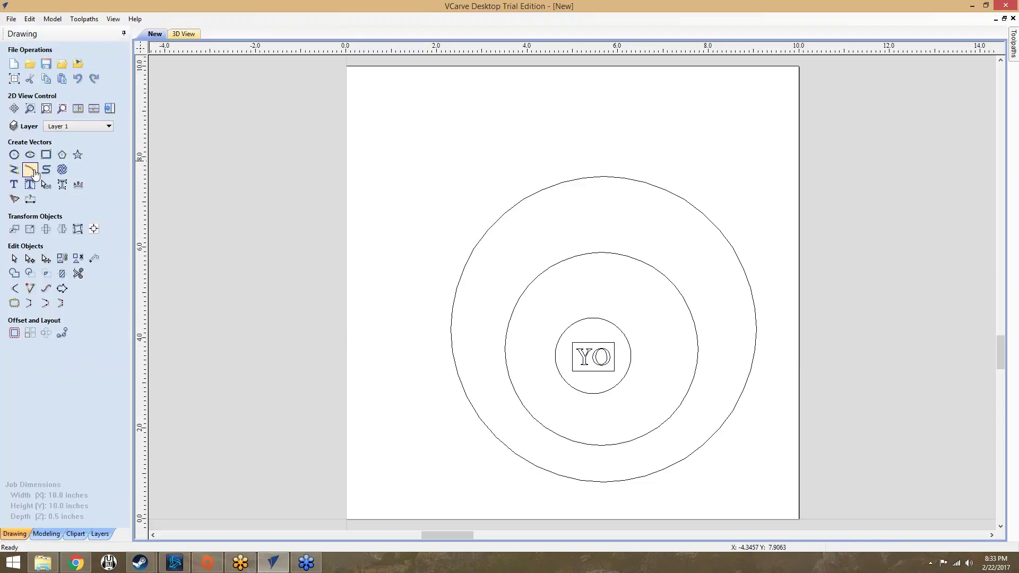
Draw a closed, winding freeform curve about 3.4 inches wide and 4.3 inches high to the left of the circles.
click(45, 170)
click(386, 241)
click(507, 176)
click(436, 262)
click(399, 361)
click(361, 295)
click(393, 320)
click(410, 298)
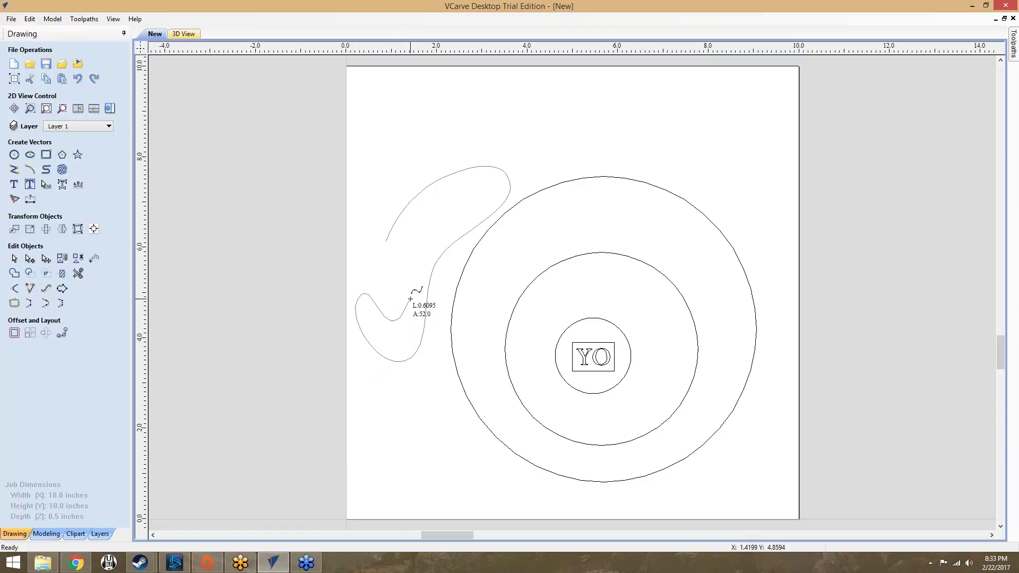
click(391, 272)
click(365, 272)
click(378, 217)
click(371, 252)
click(386, 260)
click(397, 248)
click(390, 241)
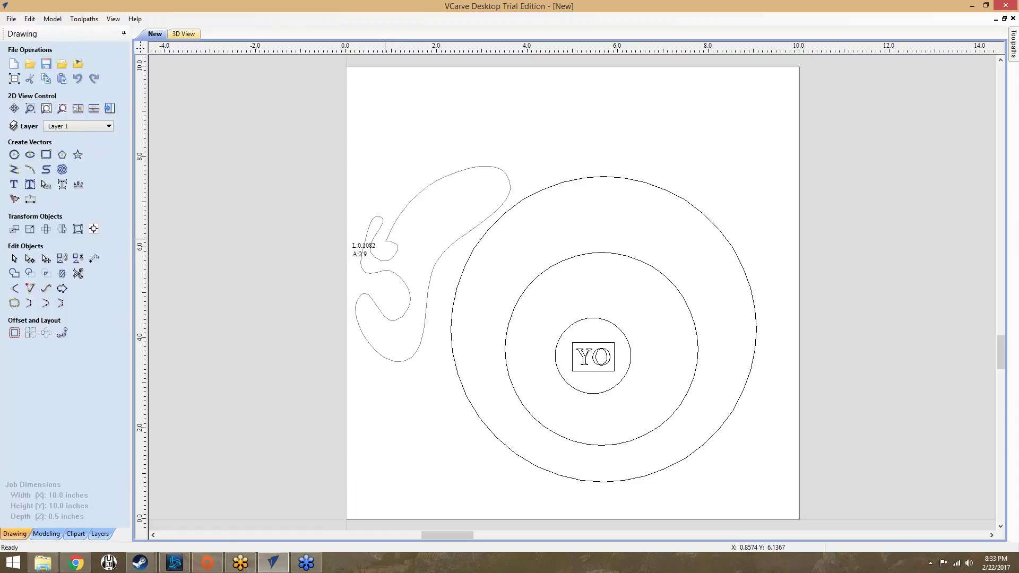
click(385, 240)
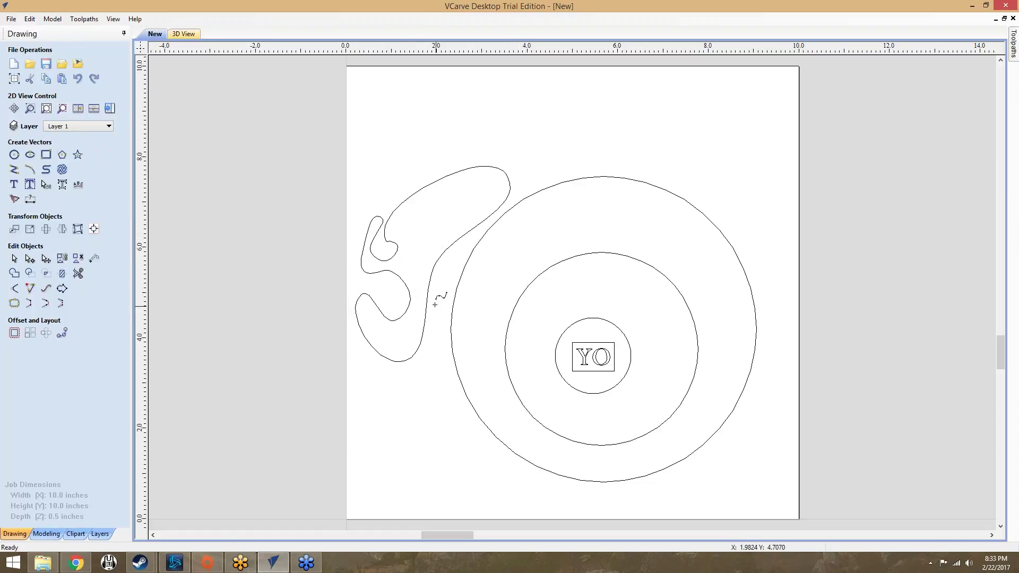
Draw a second closed, wavy freeform curve running horizontally above the circles.
click(480, 115)
click(559, 160)
click(634, 143)
click(693, 154)
click(711, 133)
click(663, 106)
click(588, 108)
click(567, 134)
click(512, 108)
click(459, 88)
click(429, 116)
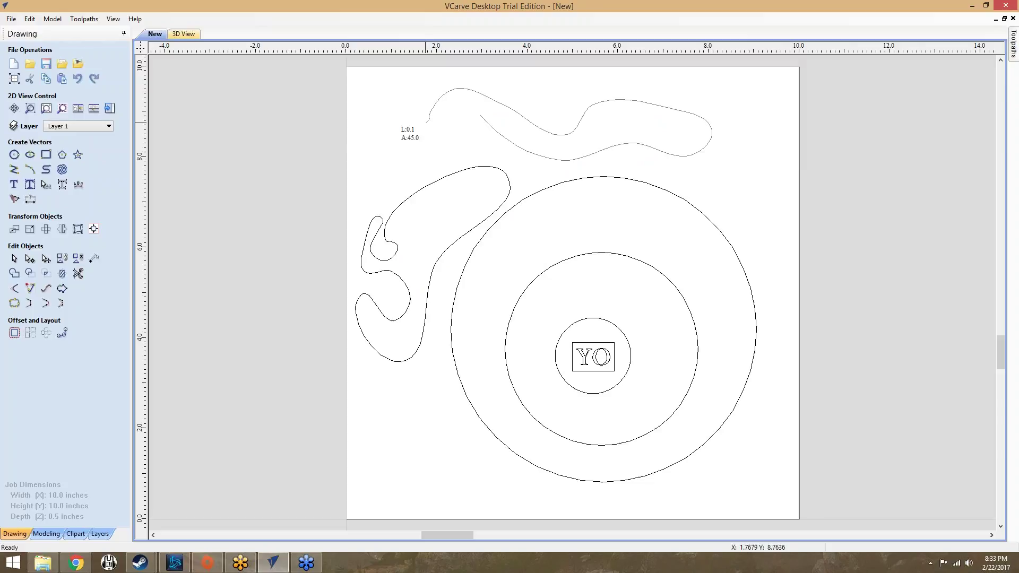
click(441, 153)
click(474, 143)
click(480, 115)
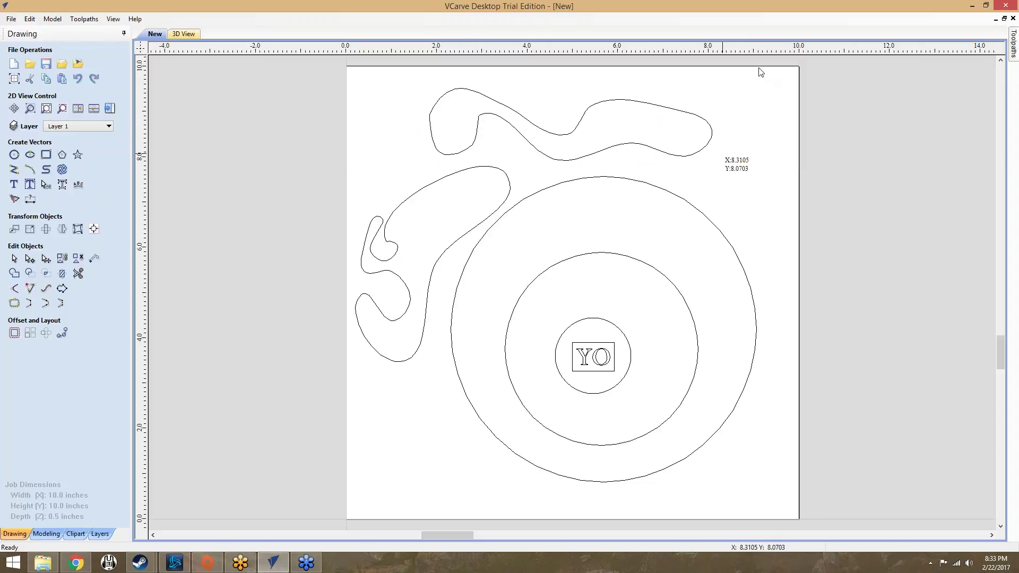
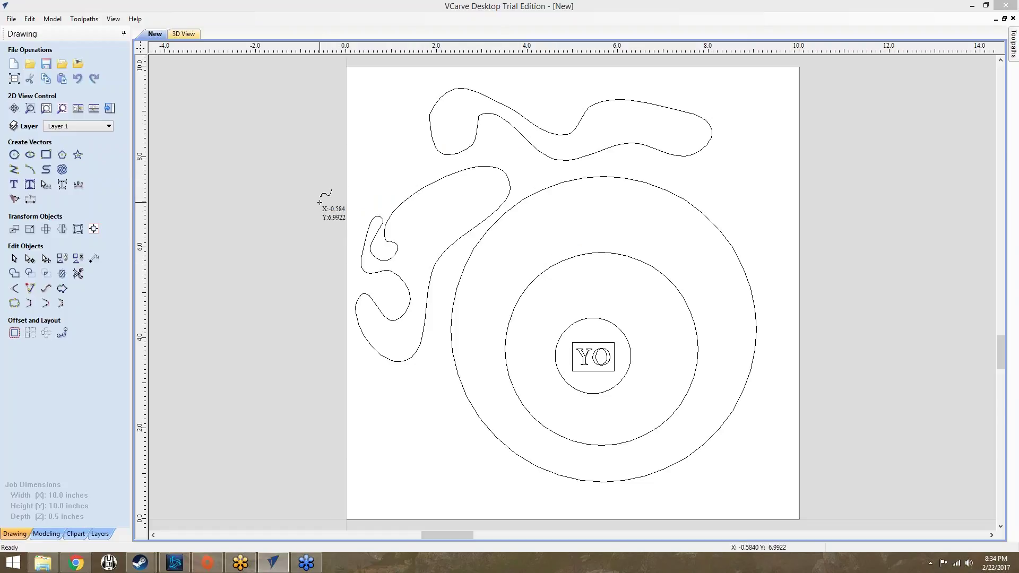
Create a bounding box distortion envelope on the rectangle around the YO text.
click(78, 228)
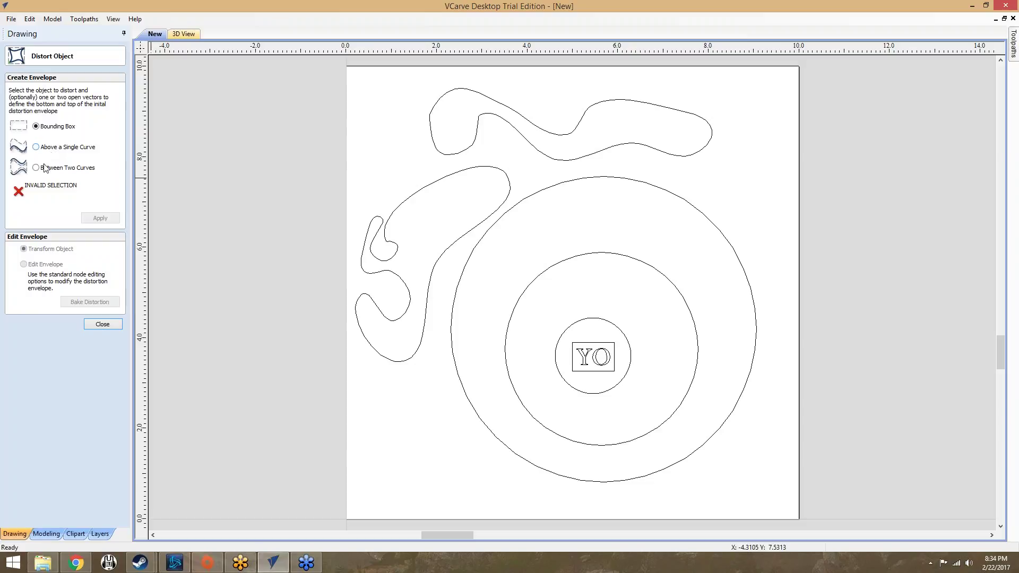
click(383, 221)
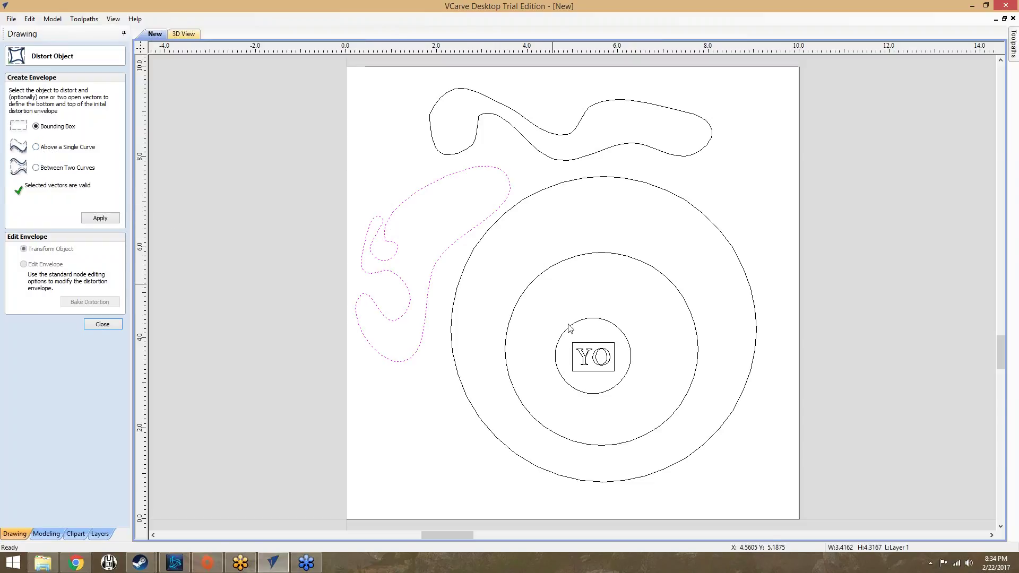
click(587, 348)
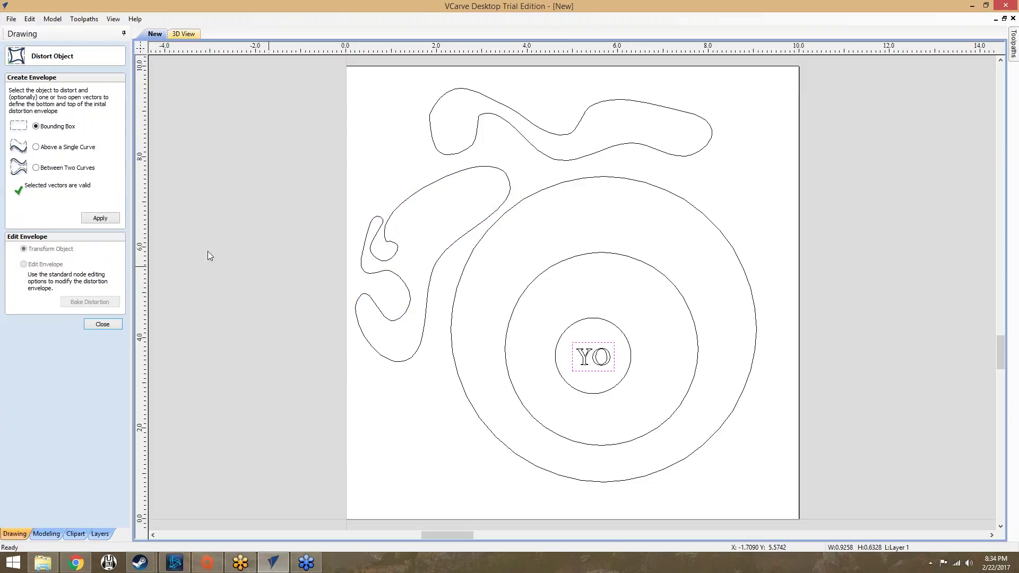
click(91, 218)
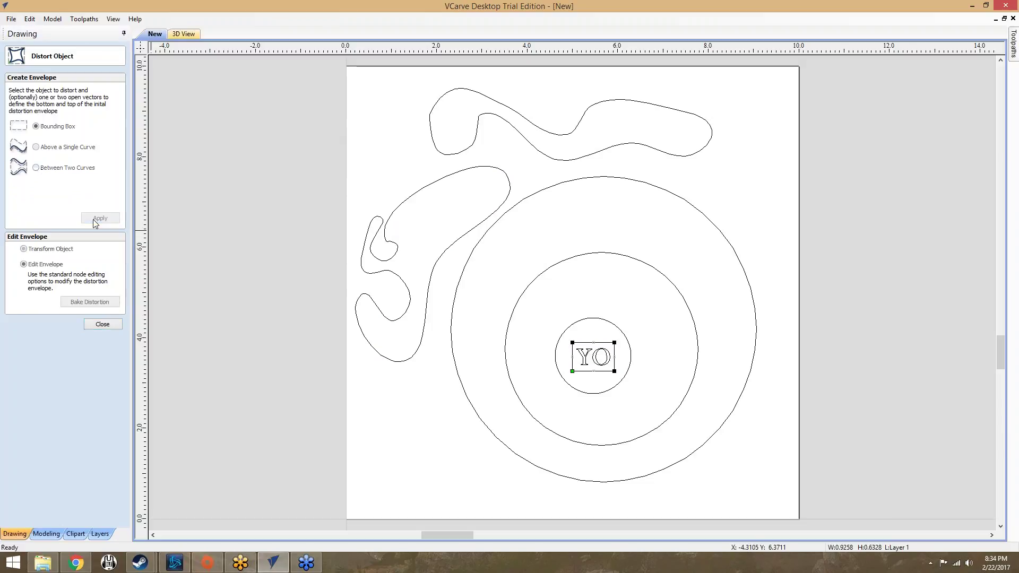
Skew the rectangle's distortion envelope by moving its corner nodes.
click(572, 342)
drag(577, 345, 577, 345)
click(614, 371)
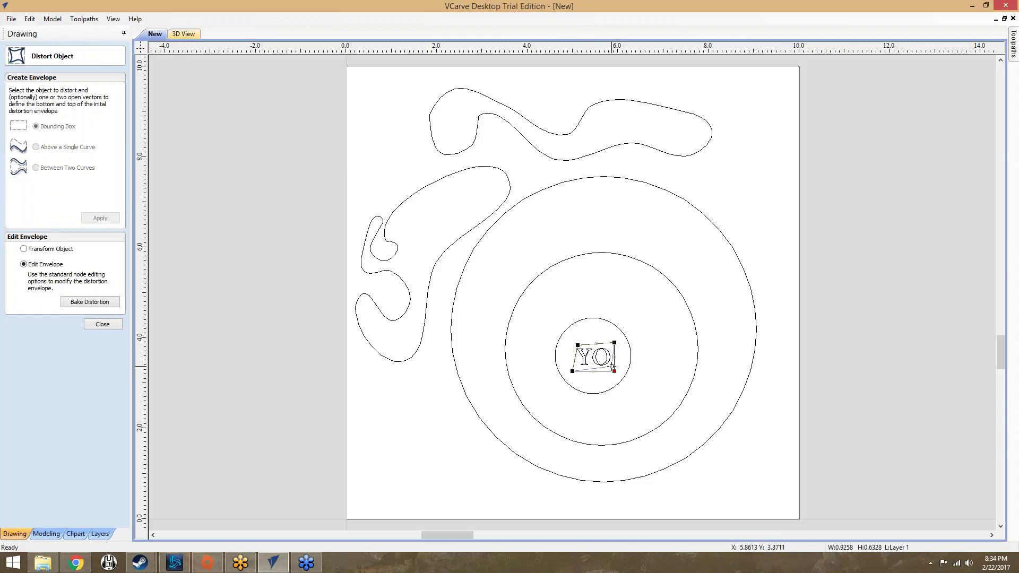
drag(611, 366, 620, 339)
click(572, 371)
mouse_move(571, 371)
mouse_down()
mouse_move(592, 373)
mouse_move(594, 344)
mouse_move(577, 365)
mouse_up()
Insert extra nodes on the envelope's edges, reshape its left side, and bake the distortion.
key(p)
key(p)
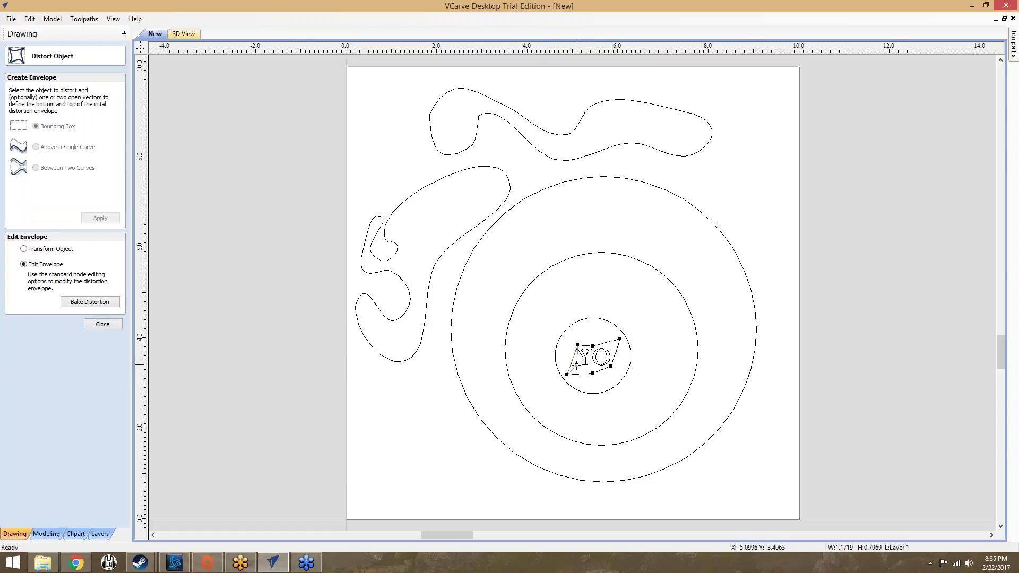
key(p)
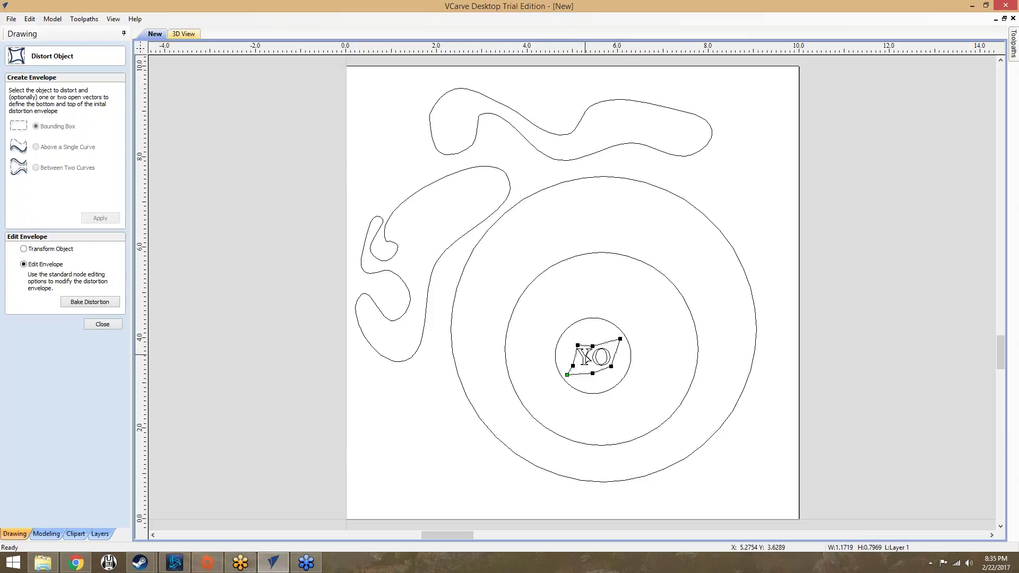
mouse_move(578, 346)
mouse_down()
mouse_move(592, 343)
mouse_move(569, 374)
mouse_move(573, 356)
mouse_up()
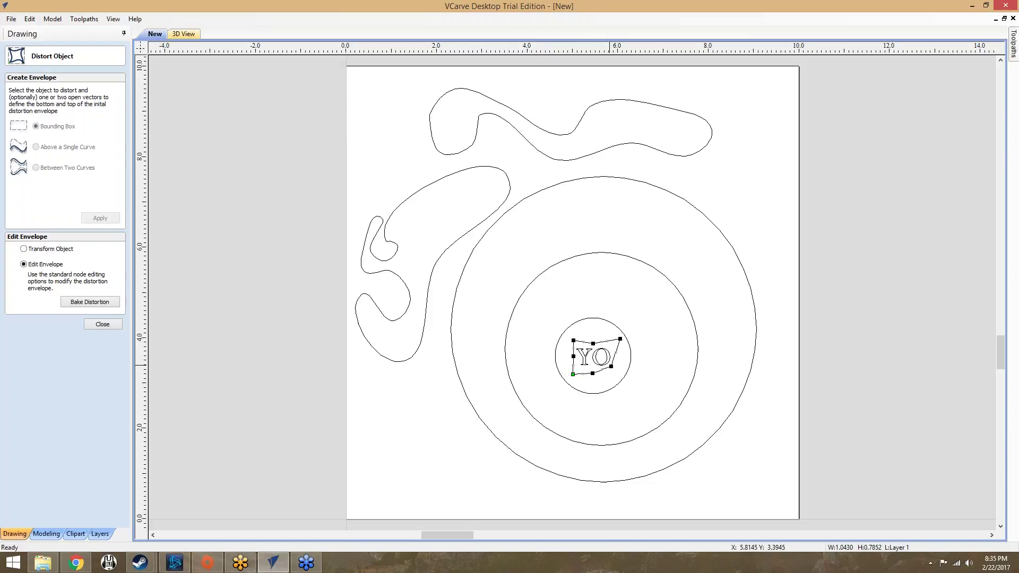
click(75, 304)
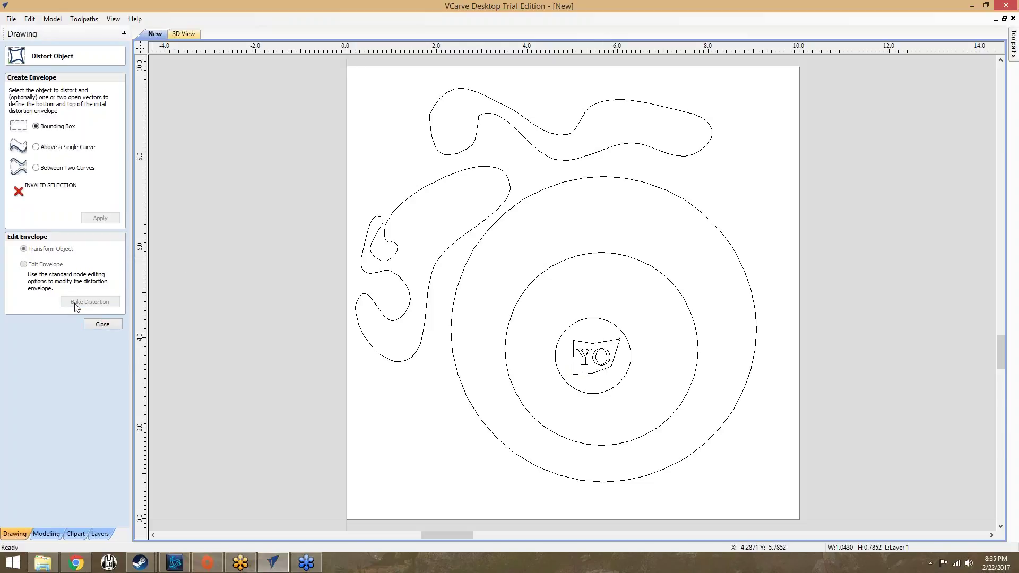
click(103, 325)
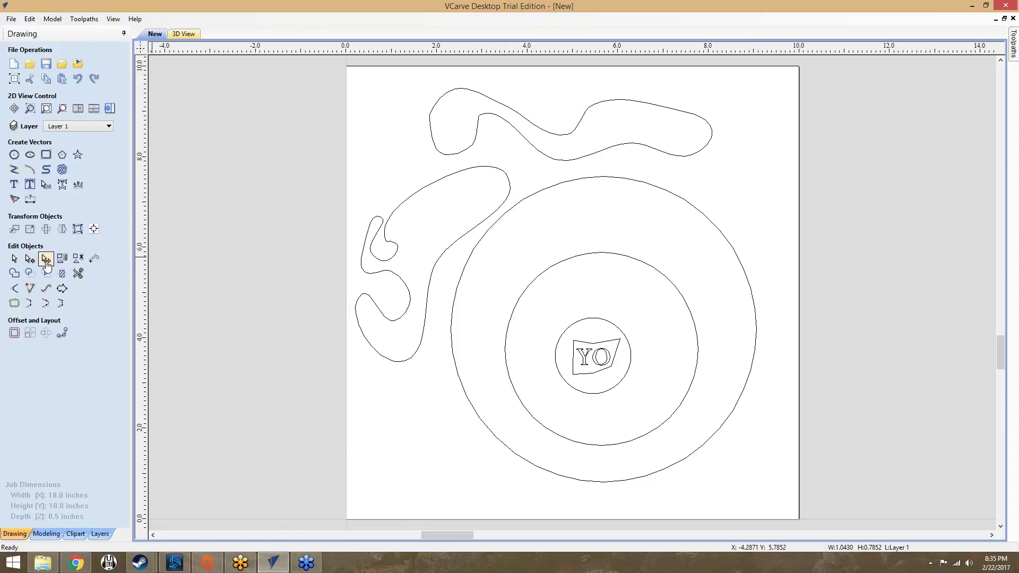
Reshape the smallest circle into a four-lobed clover by moving its four arc midpoints outward with node editing.
click(567, 330)
drag(566, 329, 555, 318)
drag(620, 331, 630, 318)
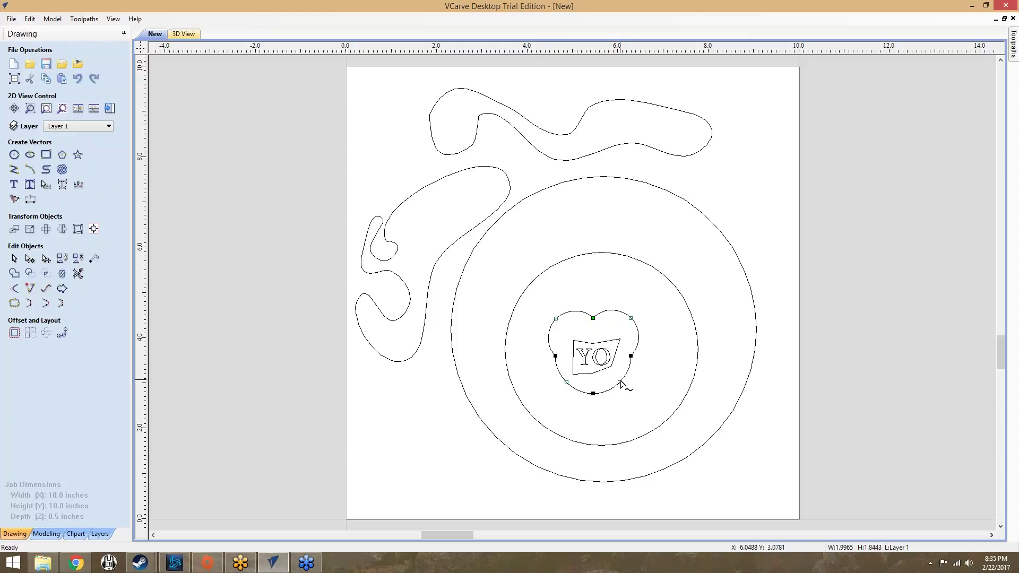
drag(623, 384, 632, 394)
drag(567, 382, 555, 393)
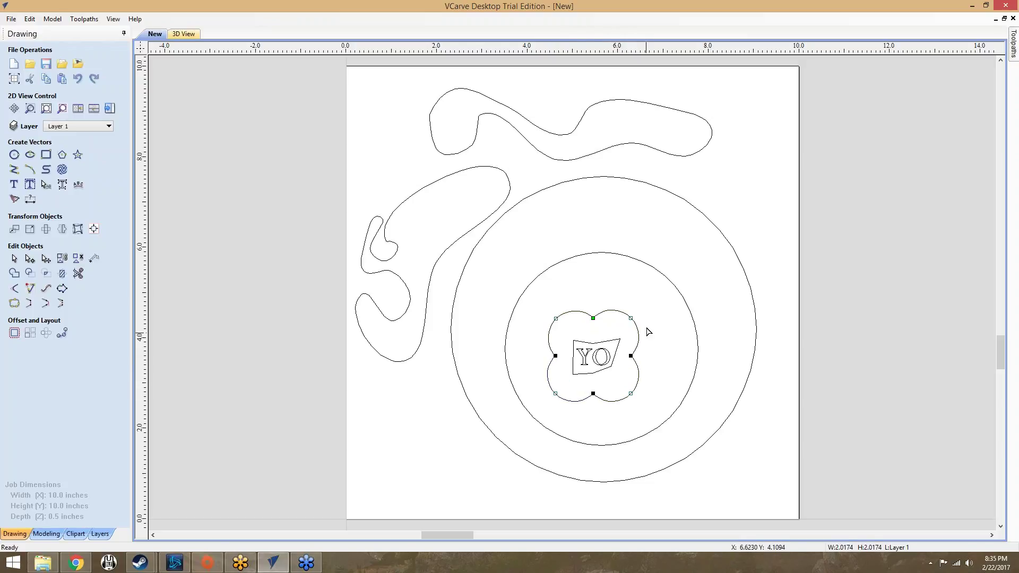
Reshape the middle circle into a diamond by moving its four arc midpoints inward.
click(540, 272)
drag(535, 279, 561, 301)
drag(669, 283, 650, 298)
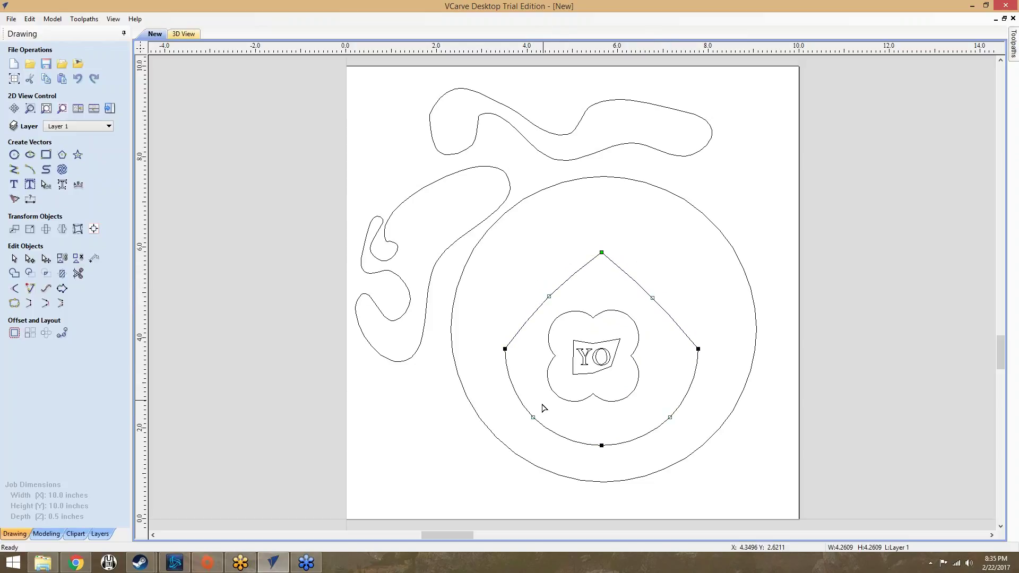
drag(531, 417, 546, 404)
drag(670, 417, 651, 403)
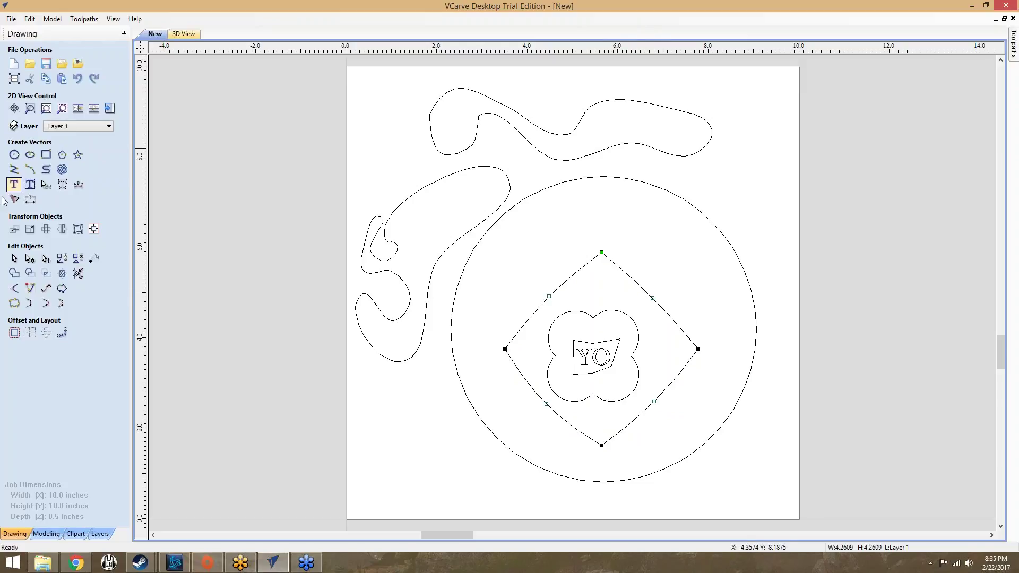
Move the clover together with its YO text and distorted frame to the centre of the diamond.
click(14, 258)
drag(572, 311, 646, 409)
shift+click(556, 319)
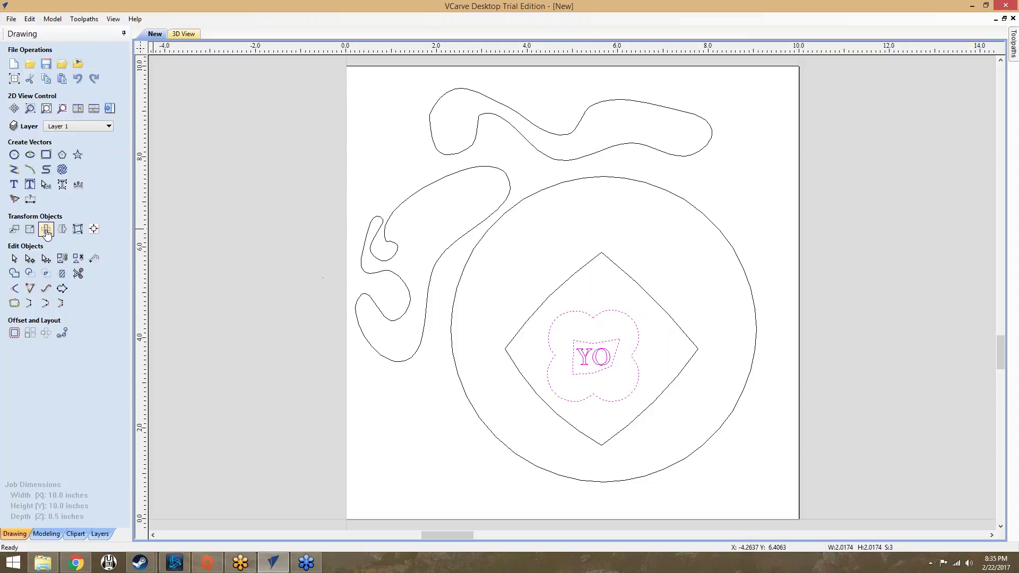
click(46, 229)
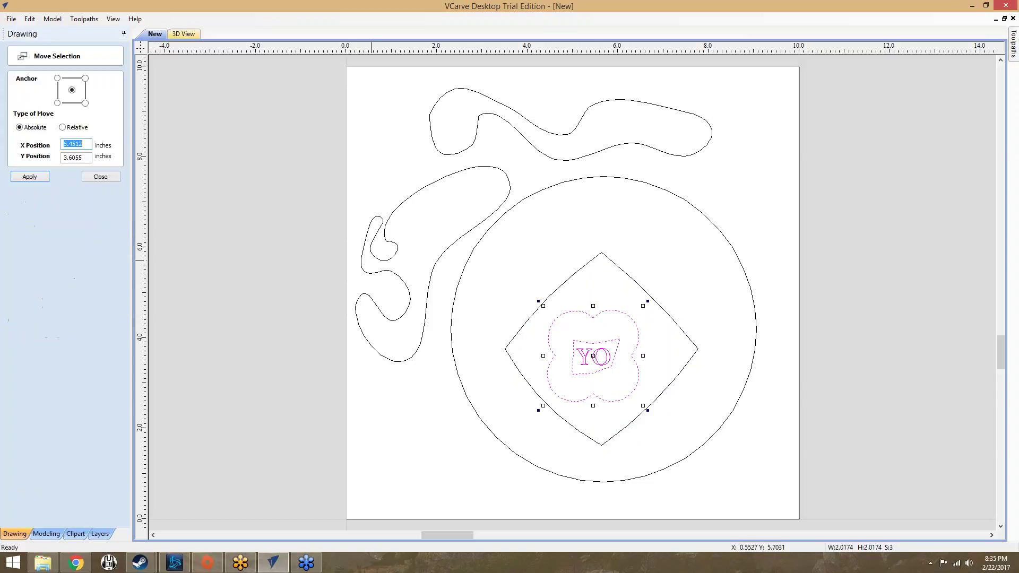
drag(594, 355, 601, 349)
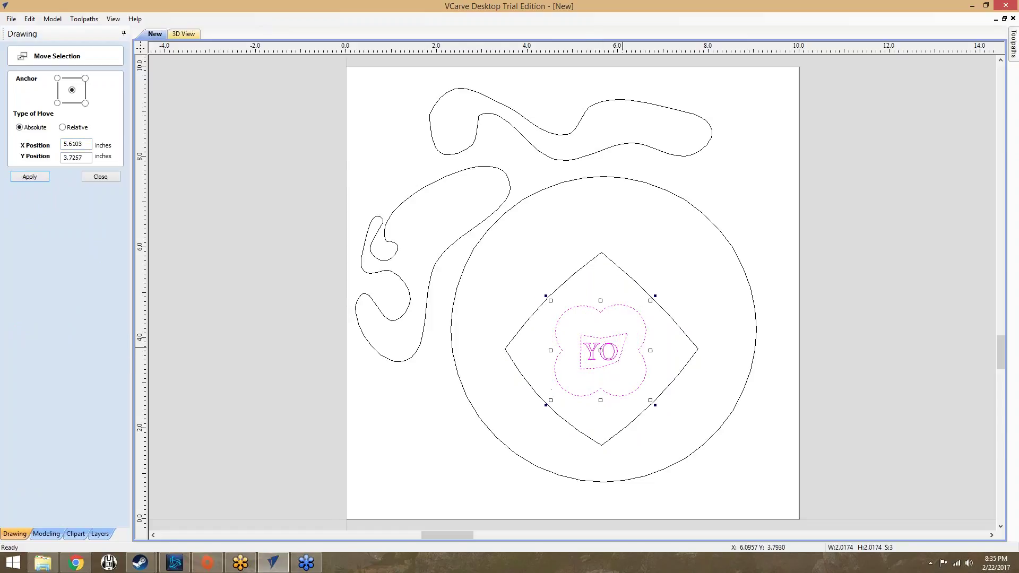
click(405, 392)
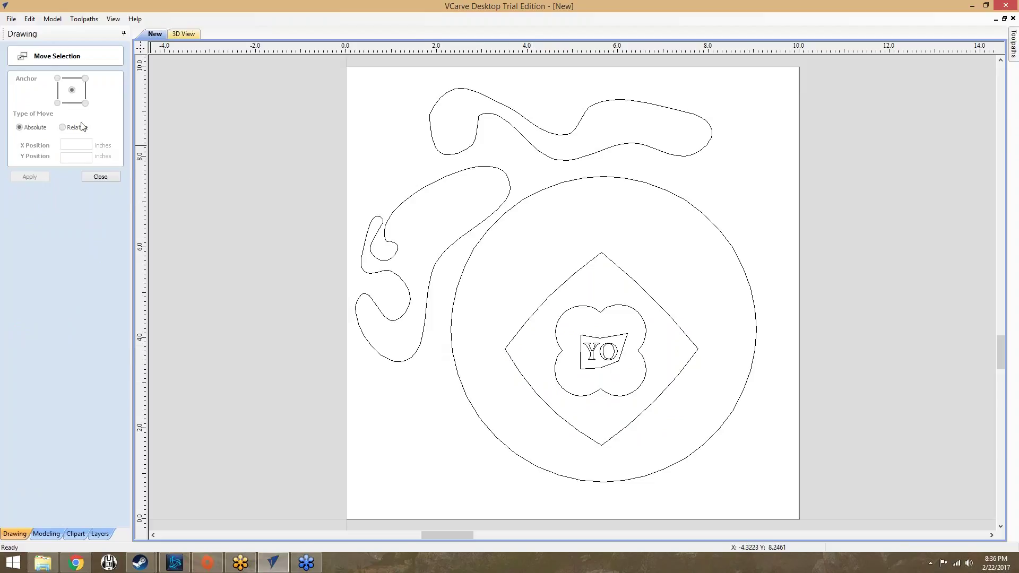
Move the diamond with everything inside it up to the centre of the large circle.
drag(493, 246, 703, 450)
shift+click(602, 443)
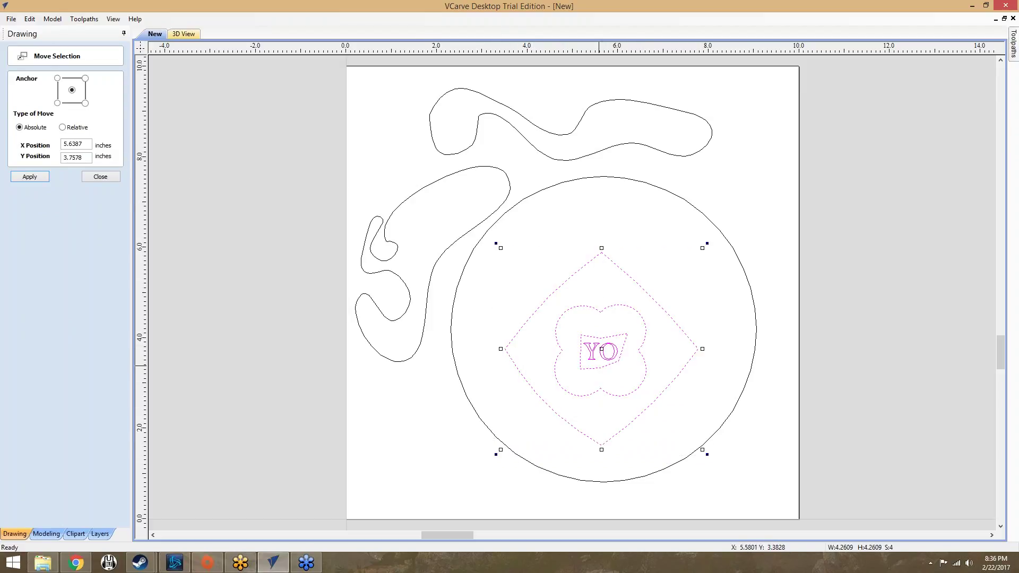
drag(601, 350, 603, 325)
click(430, 422)
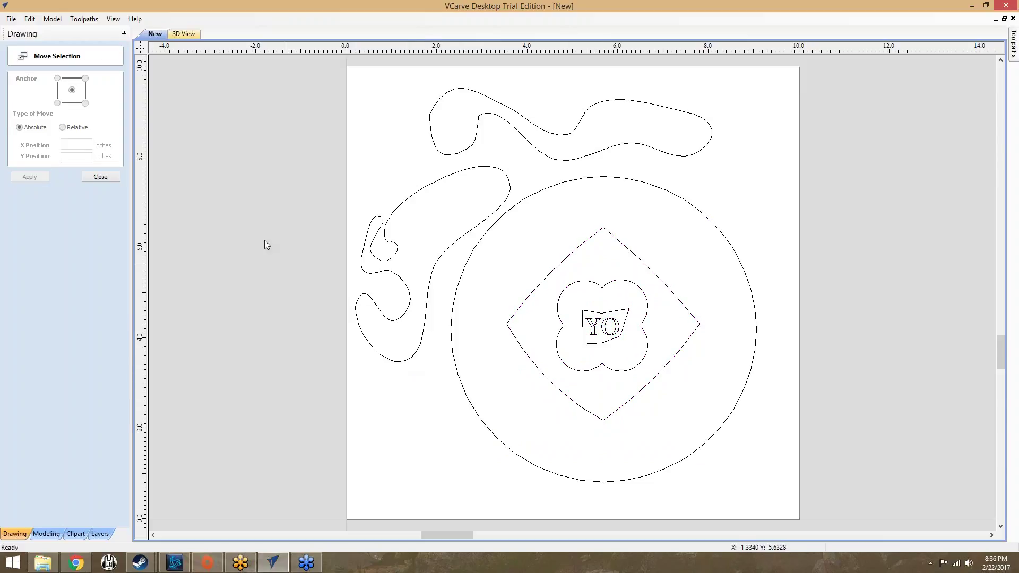
click(86, 179)
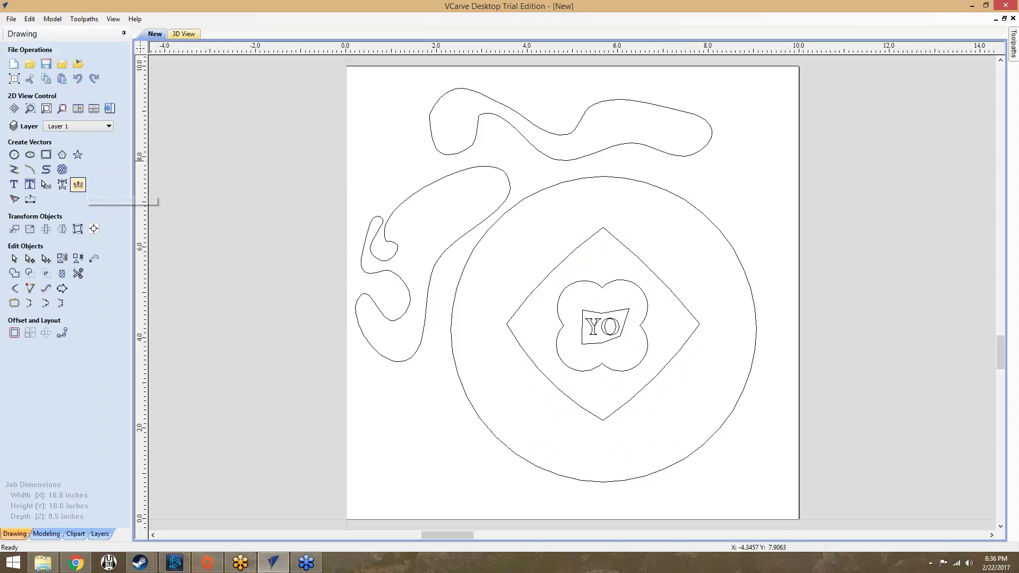
Start a Pocket toolpath and choose the imperial Engrave (20° 0.02" Tip Dia) tool for it.
click(1014, 45)
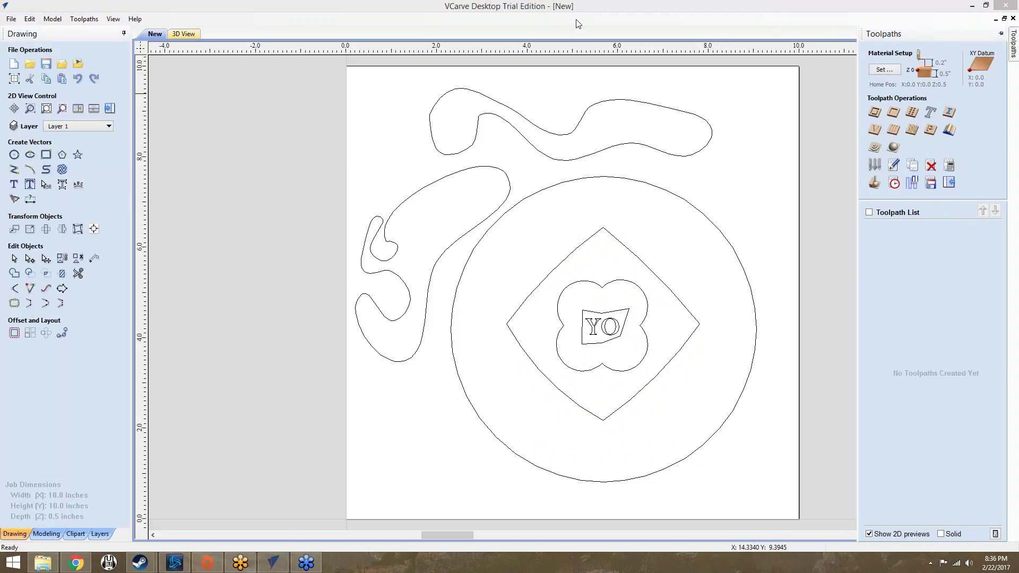
click(1013, 47)
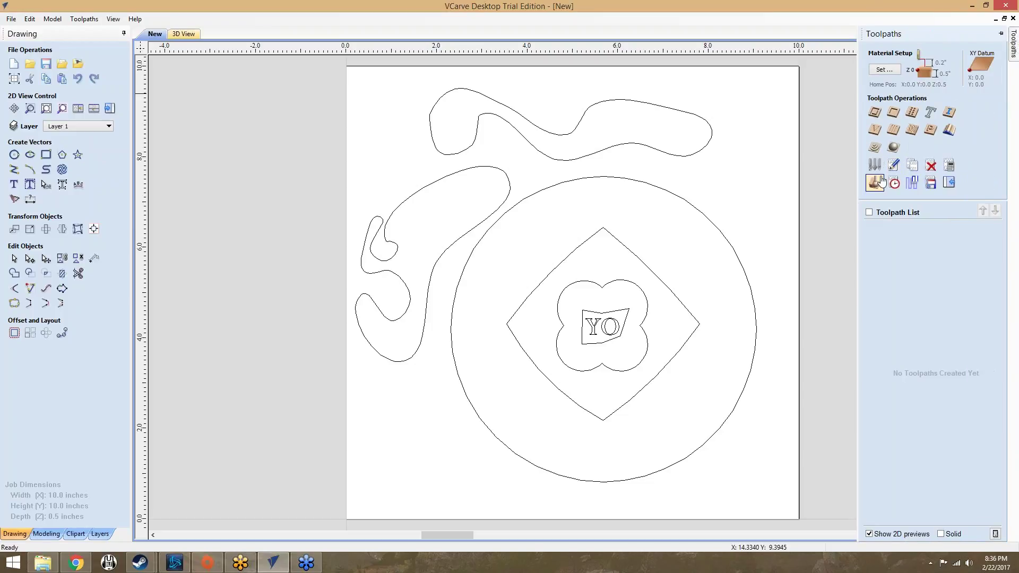
click(893, 112)
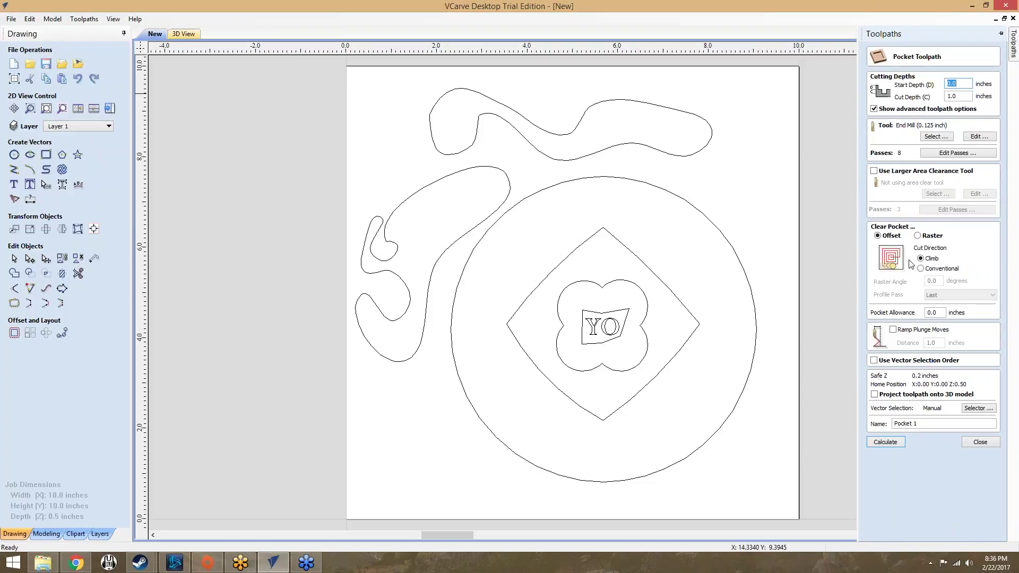
click(935, 137)
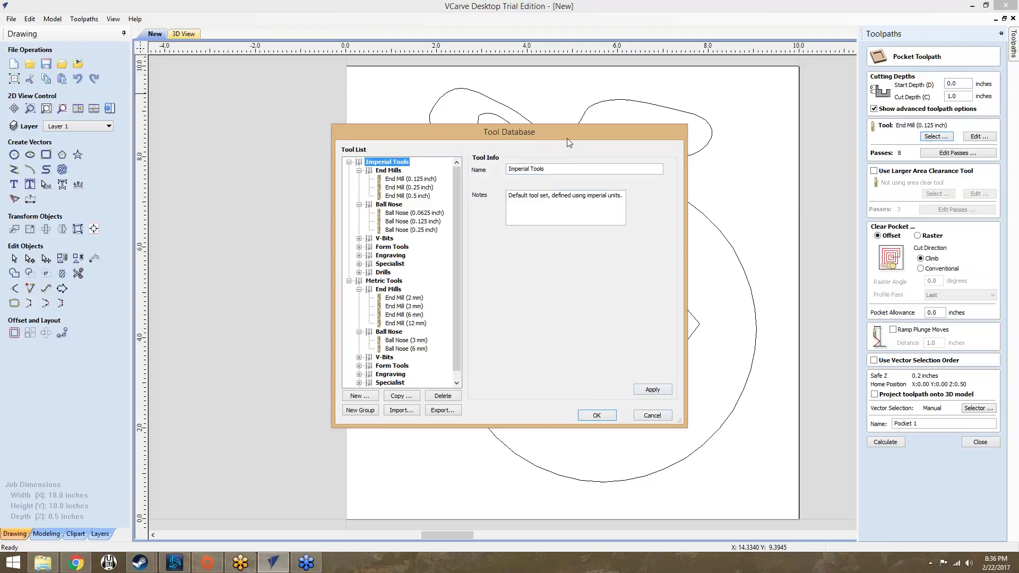
drag(566, 138, 765, 135)
scroll(623, 262, down, 1)
scroll(624, 262, up, 1)
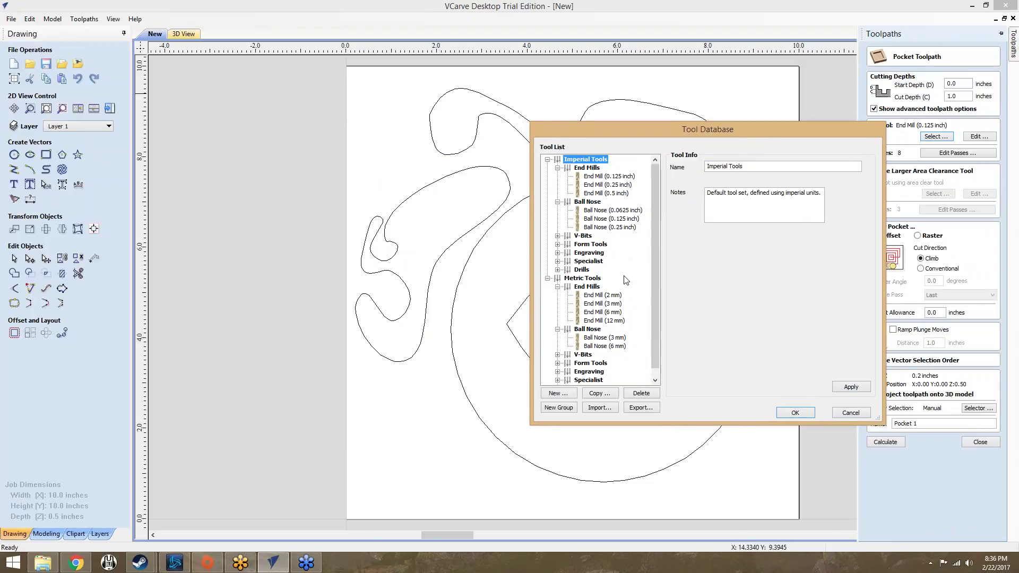
scroll(625, 273, down, 1)
click(557, 347)
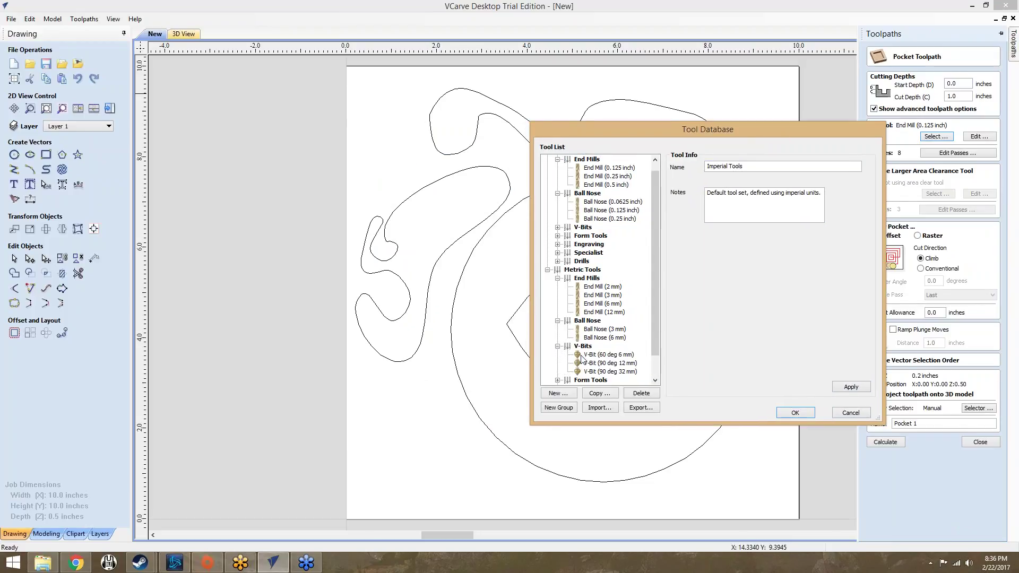
click(558, 236)
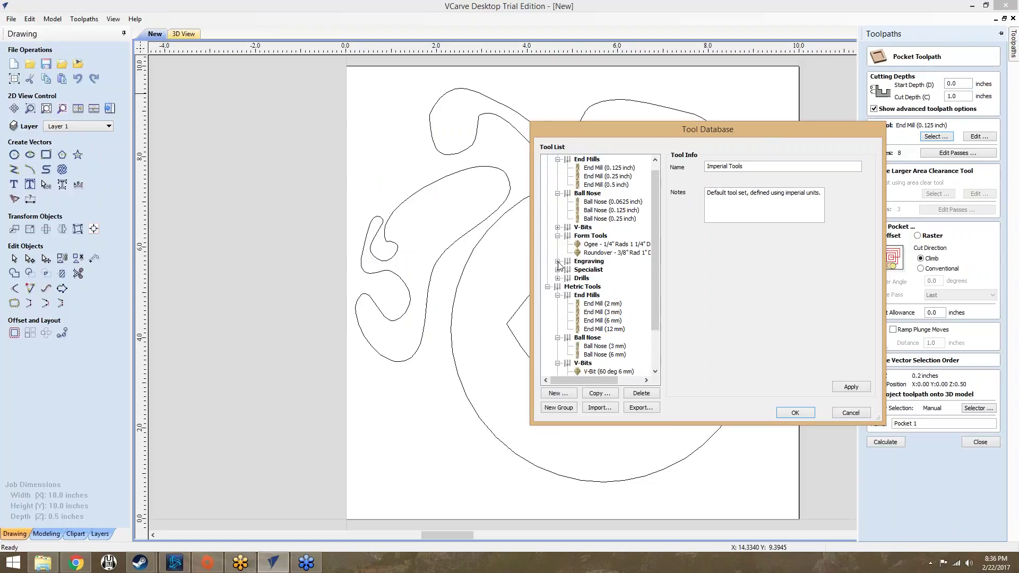
click(557, 261)
click(597, 269)
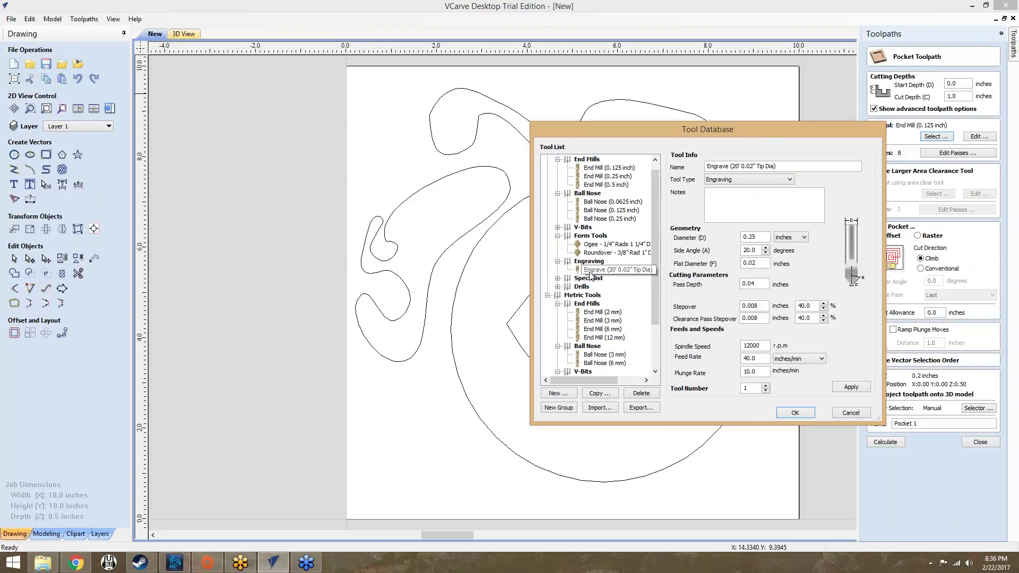
click(795, 413)
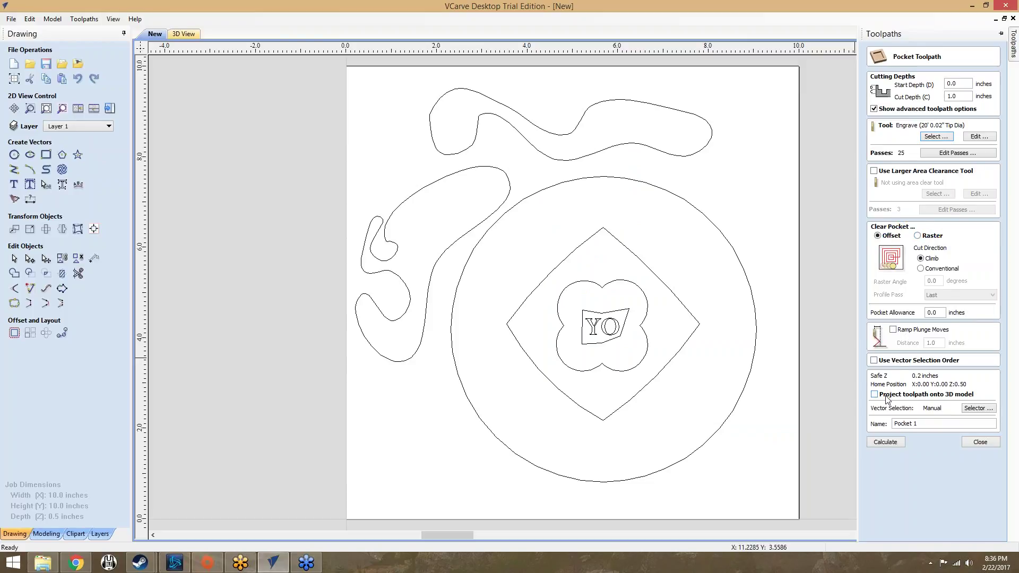
Select all closed vectors on all visible layers for the pocket with the vector selector, leaving out open vectors.
click(988, 408)
drag(552, 247, 835, 247)
click(640, 339)
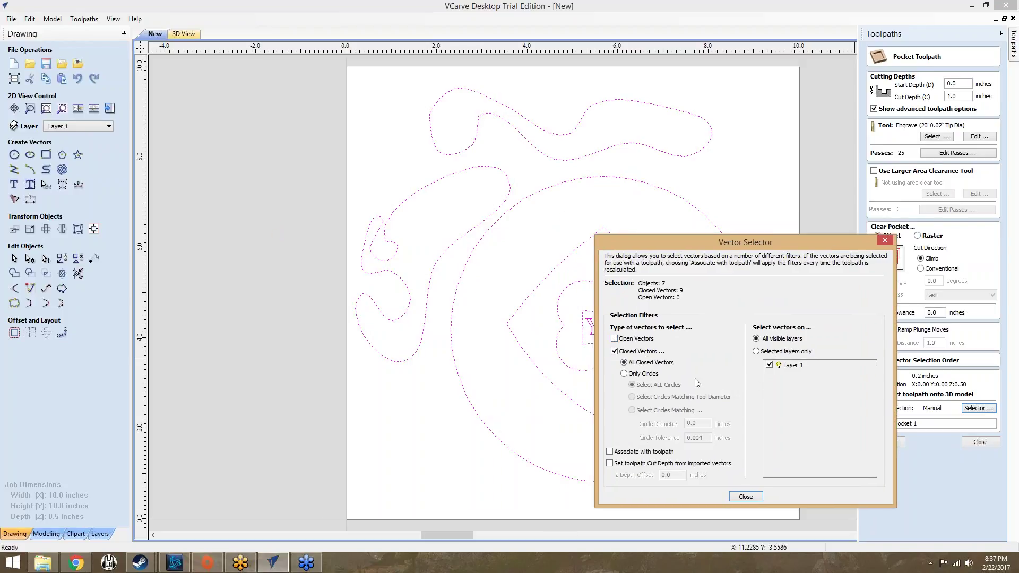
click(746, 496)
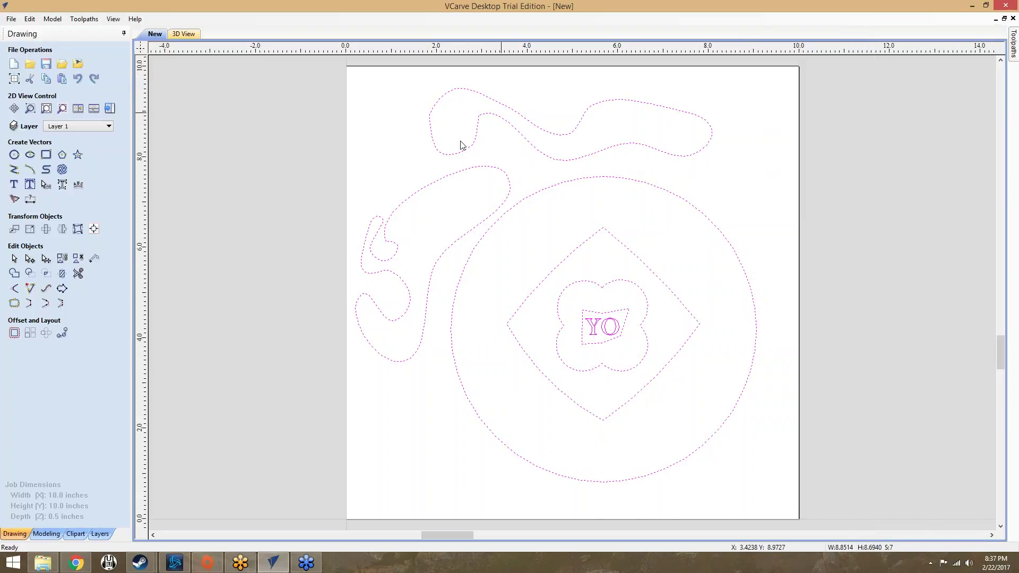
mouse_move(1014, 56)
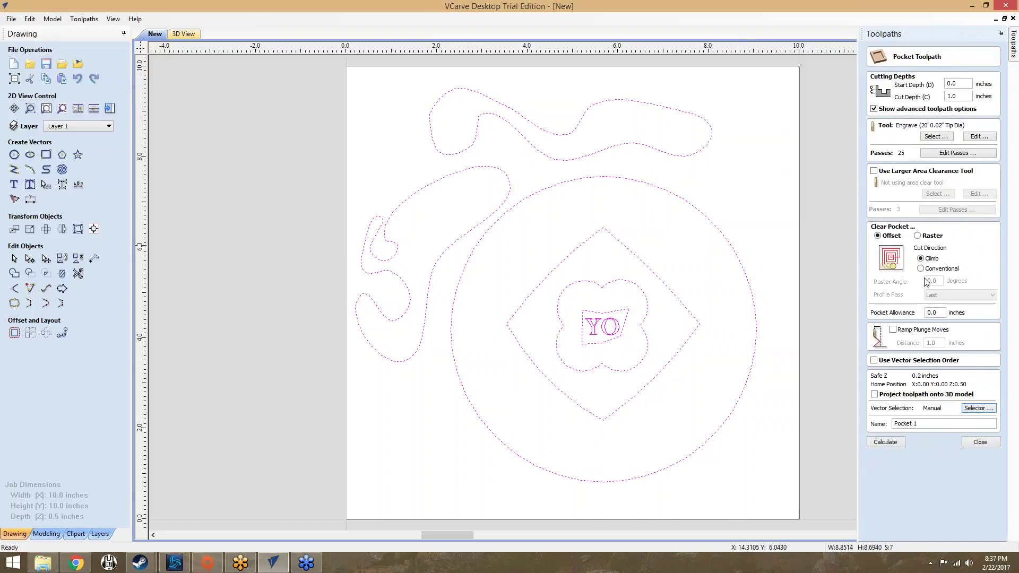
click(883, 442)
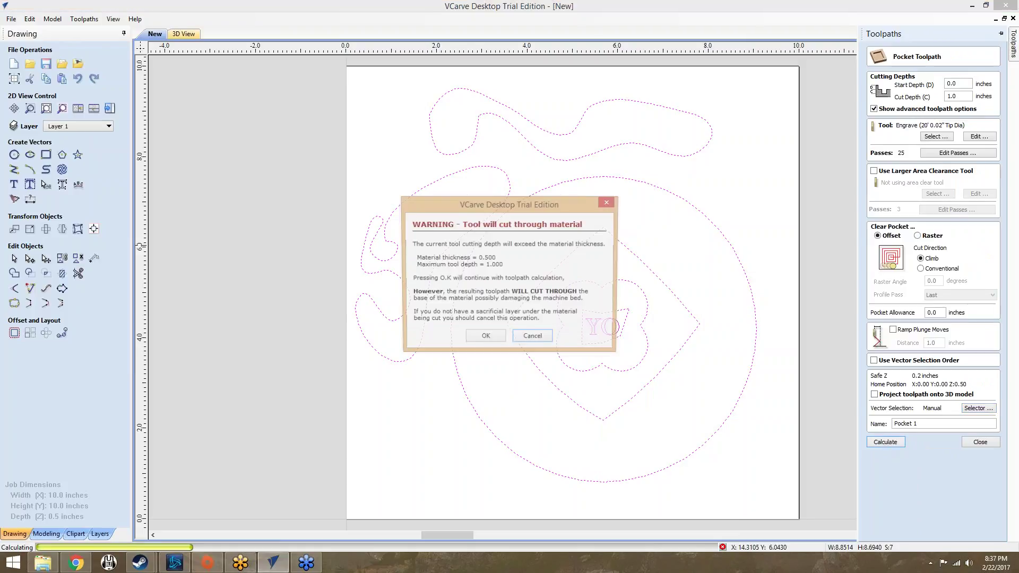
drag(504, 208, 618, 209)
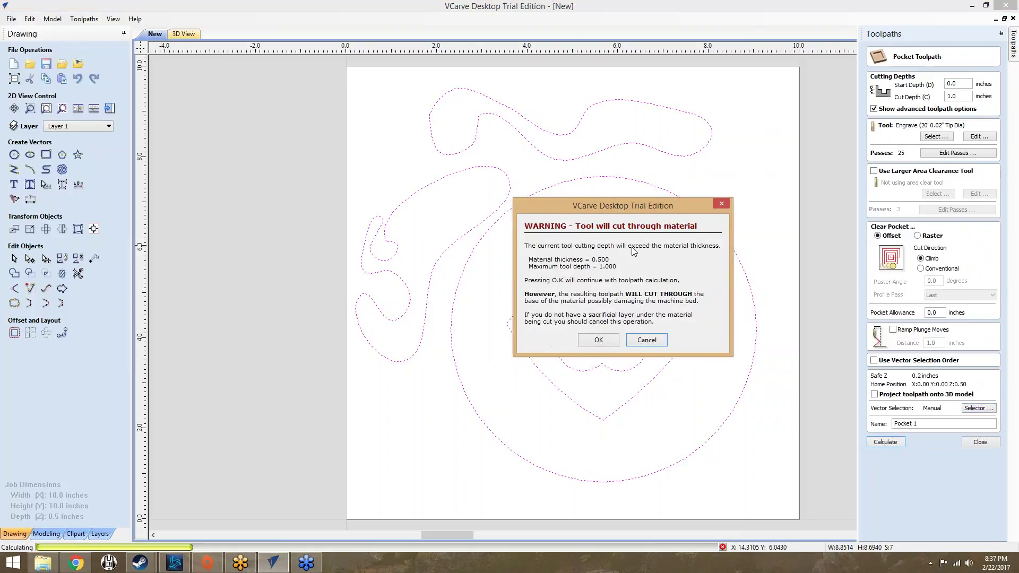
click(640, 344)
Set the pocket's cut depth to 0.25 inches and calculate the toolpath.
click(510, 299)
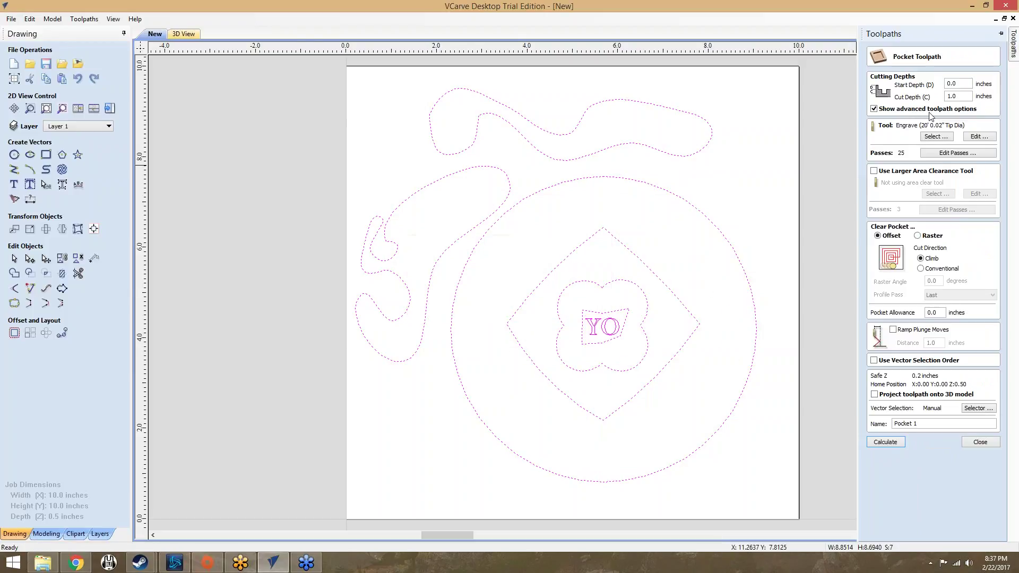
key(BackSpace)
key(BackSpace)
key(BackSpace)
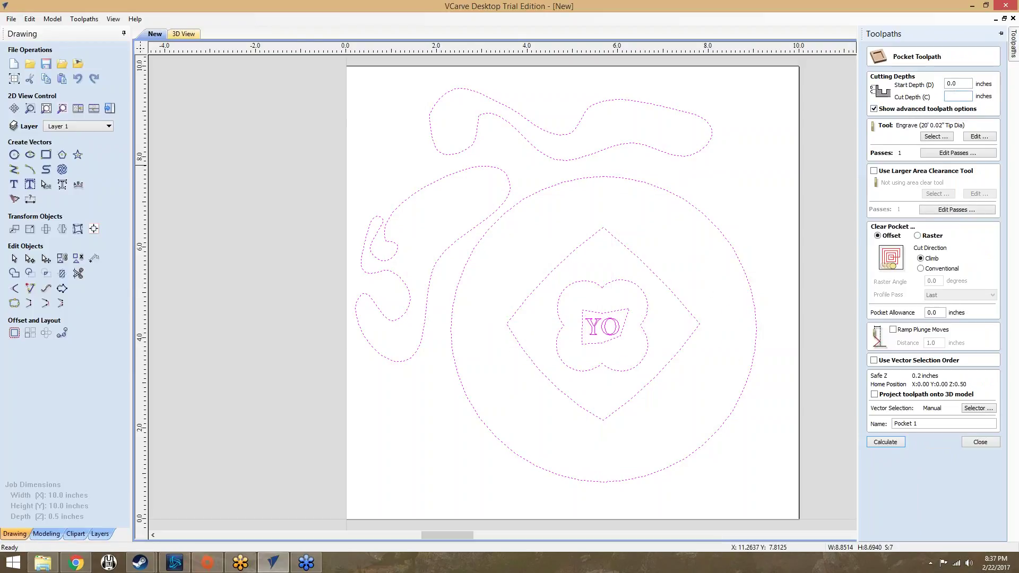
text(.25)
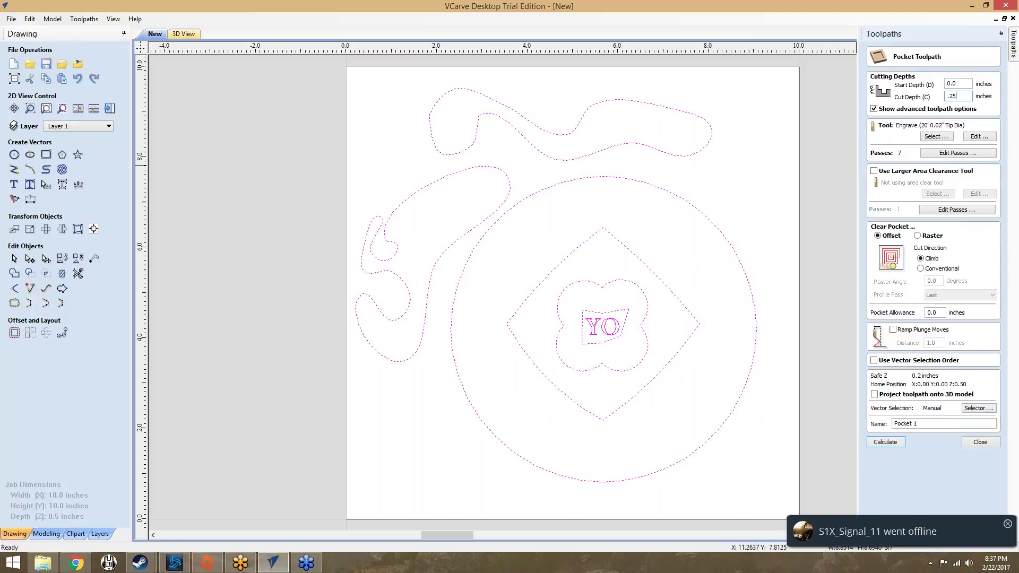
click(885, 442)
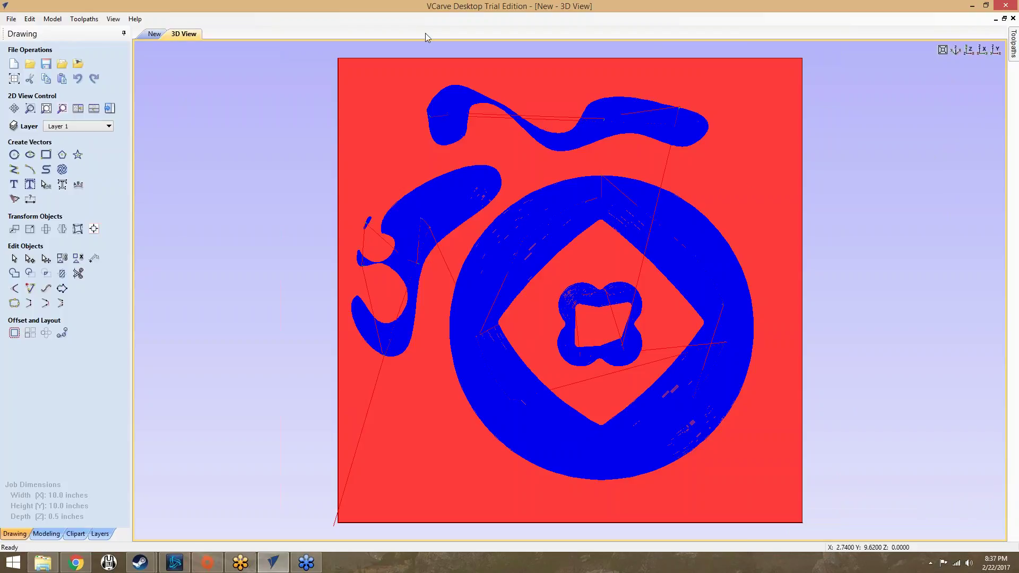
Simulate the pocket toolpath on Beech Dark material at maximum speed and inspect the carved shapes up close.
click(1012, 56)
click(944, 84)
click(935, 106)
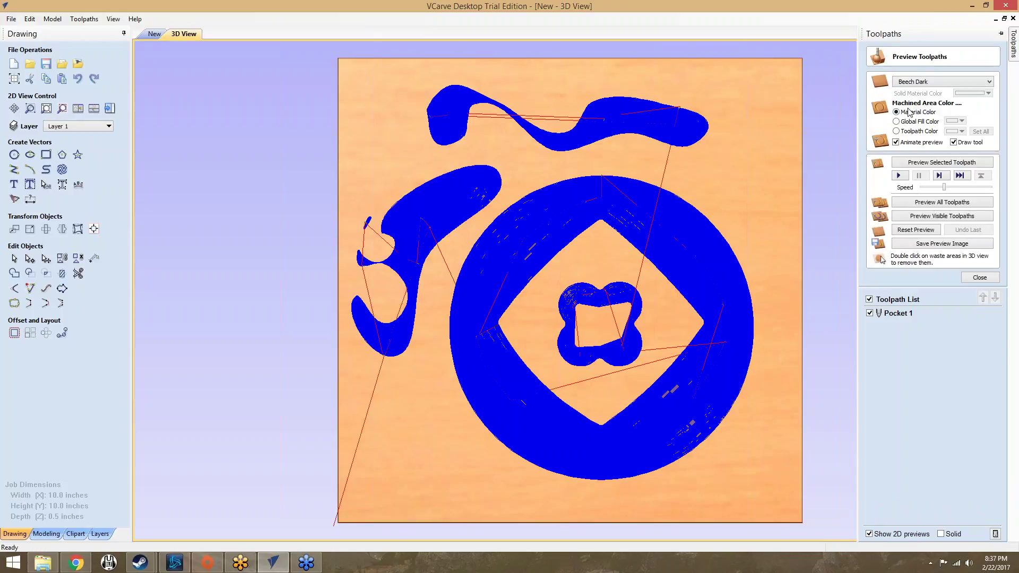
click(905, 177)
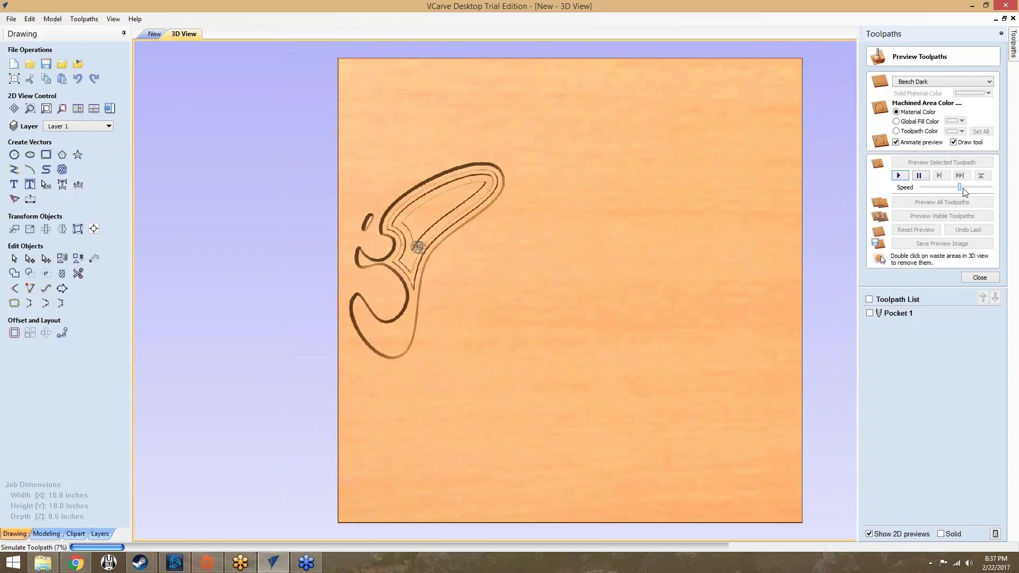
drag(963, 190, 992, 192)
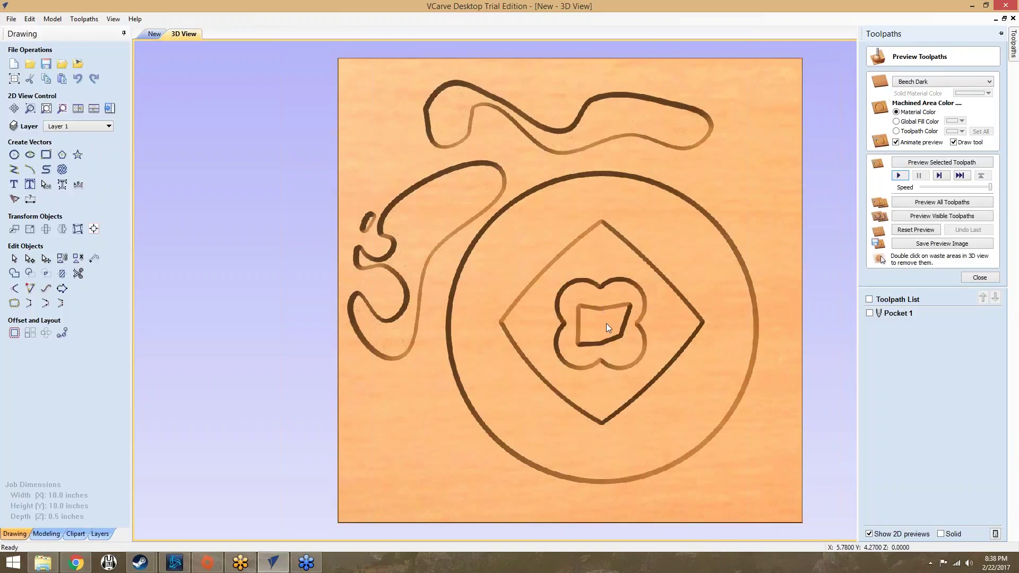
scroll(686, 339, up, 3)
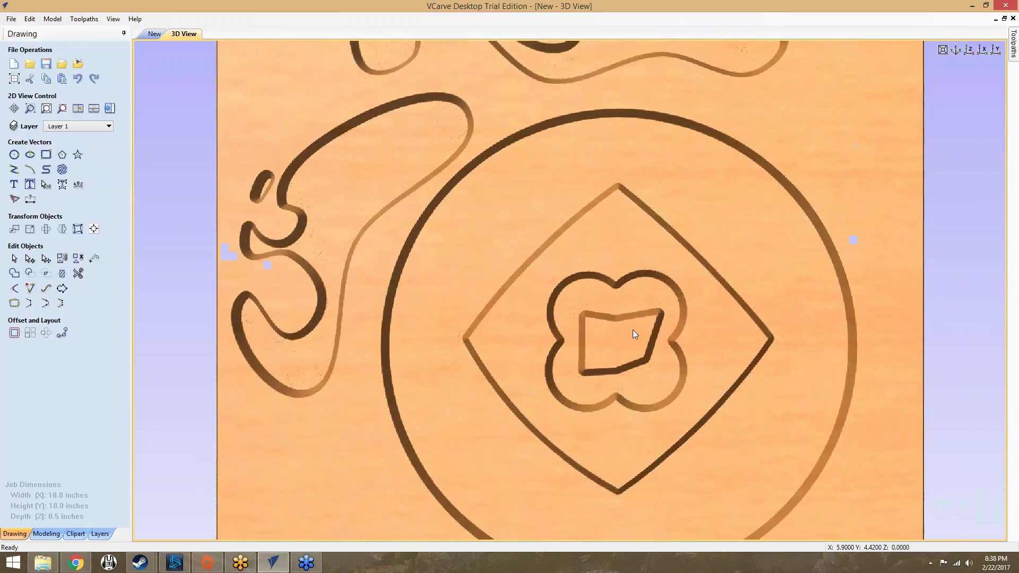
scroll(633, 332, up, 4)
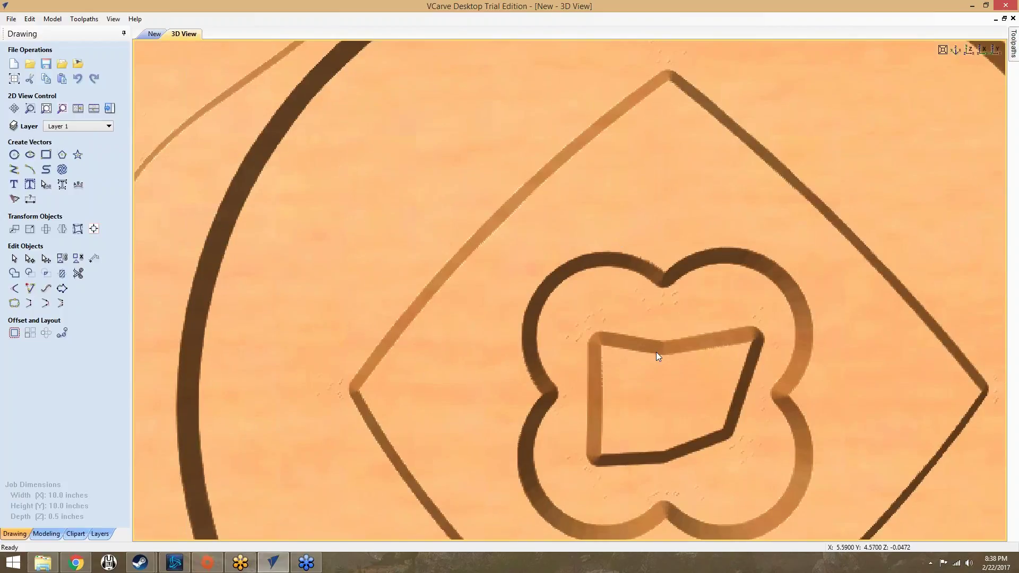
scroll(657, 352, down, 8)
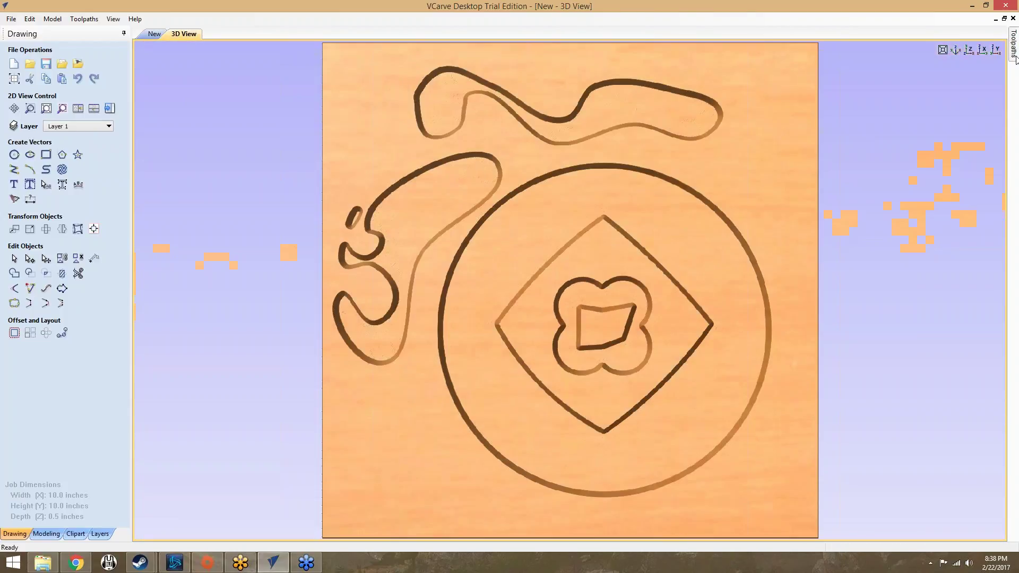
Show the Pocket 1 toolpath, open it for editing and review its vector selection filters.
mouse_move(1014, 47)
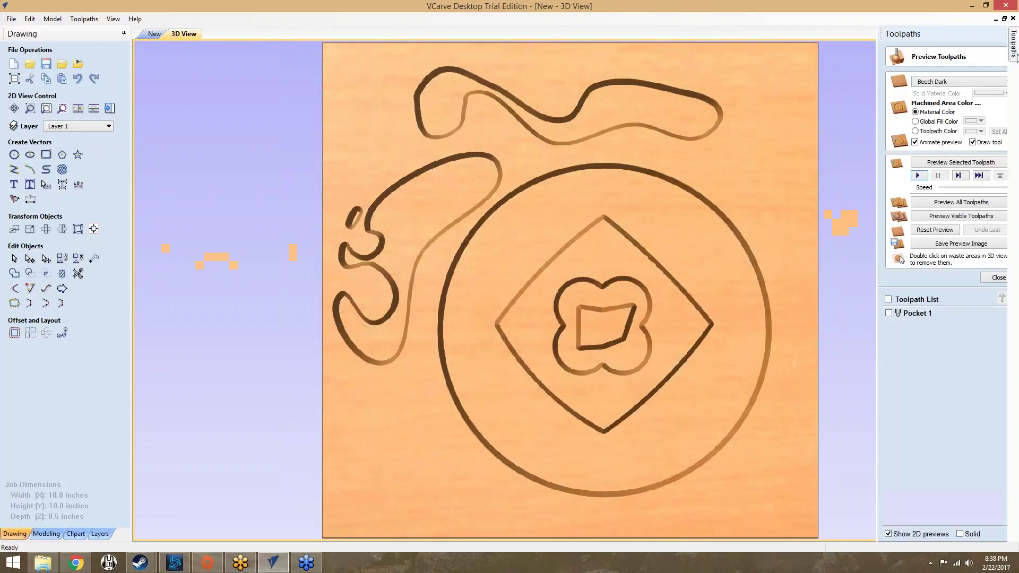
click(870, 313)
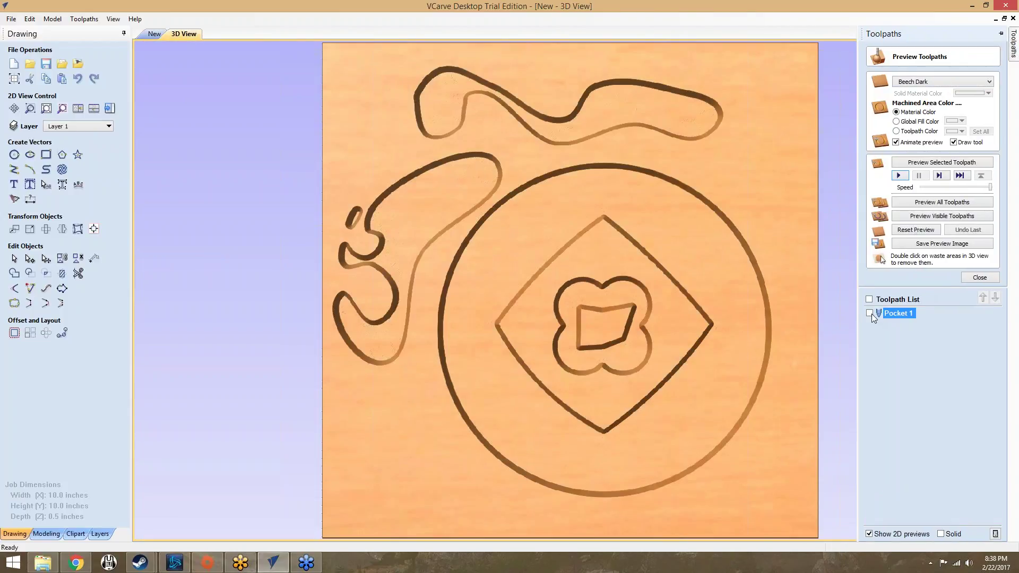
right_click(889, 313)
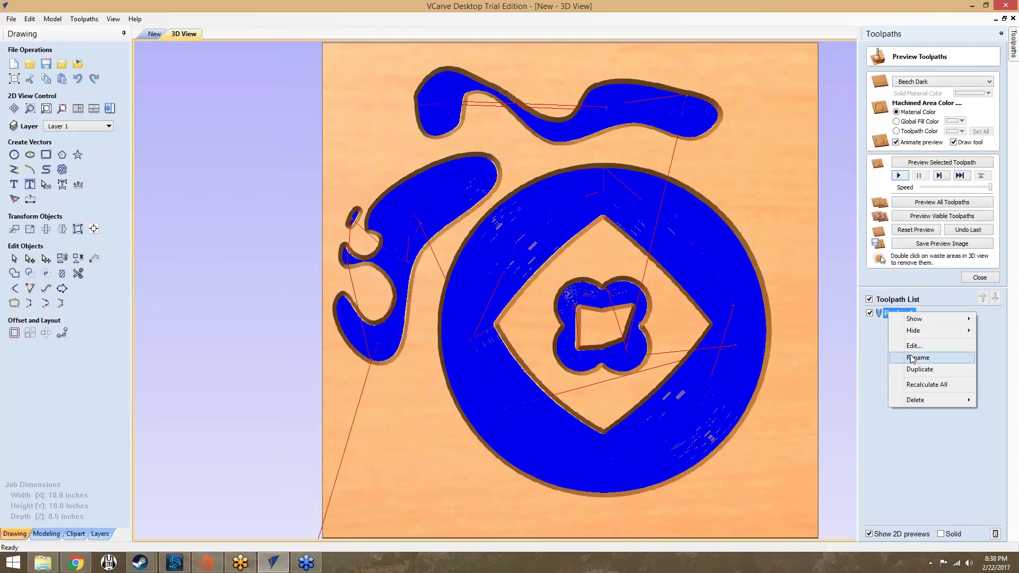
click(913, 346)
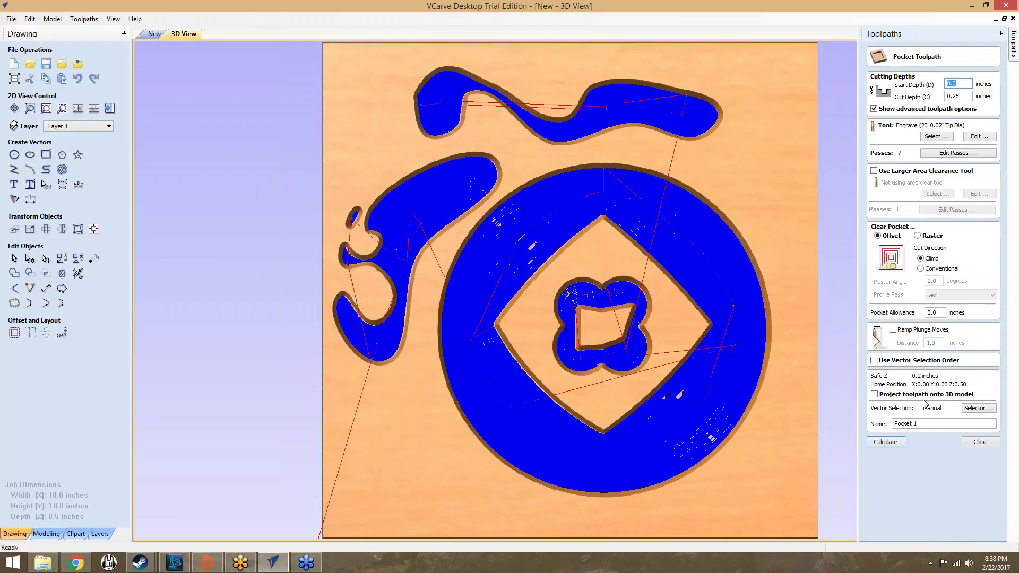
click(968, 408)
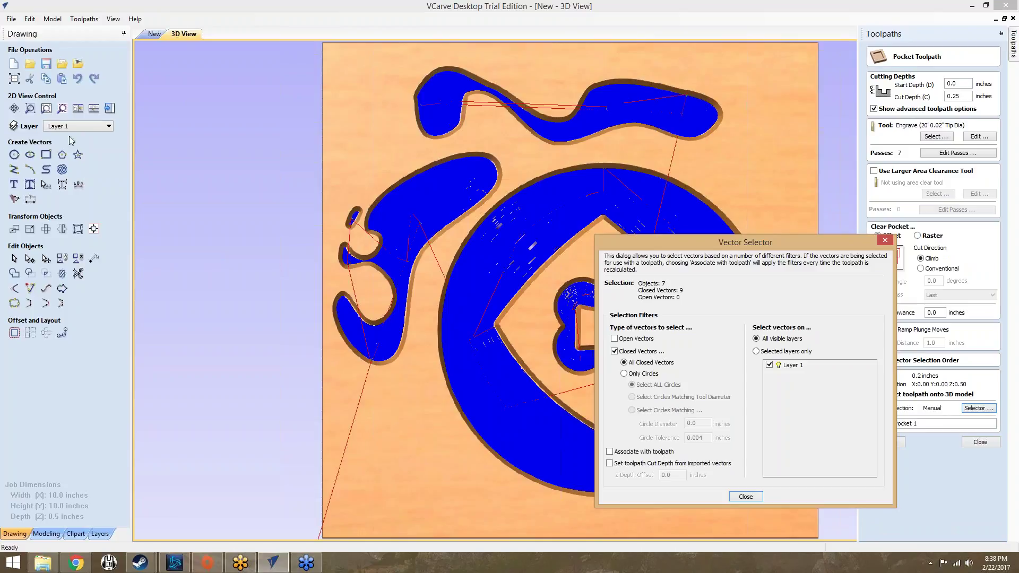
click(745, 496)
Try restricting the pocket's vector selection to circles only in the 2D view, and return it to all closed vectors.
click(153, 34)
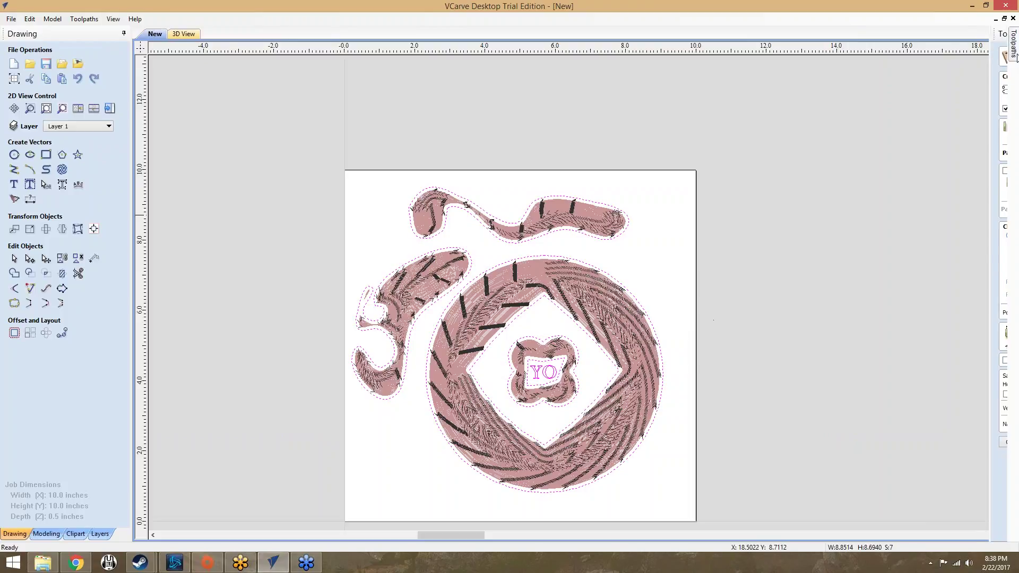
mouse_move(1014, 58)
click(980, 408)
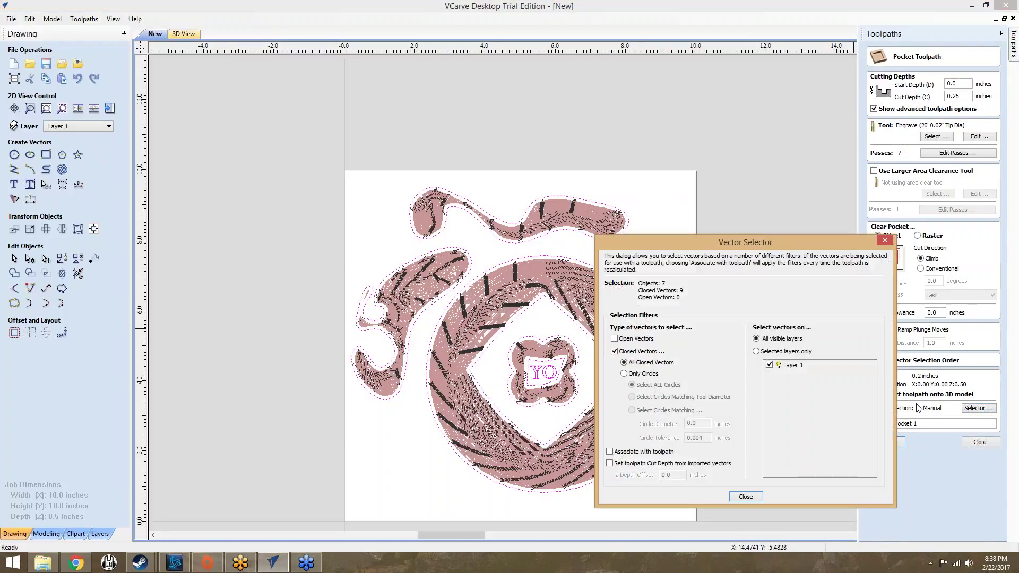
click(625, 375)
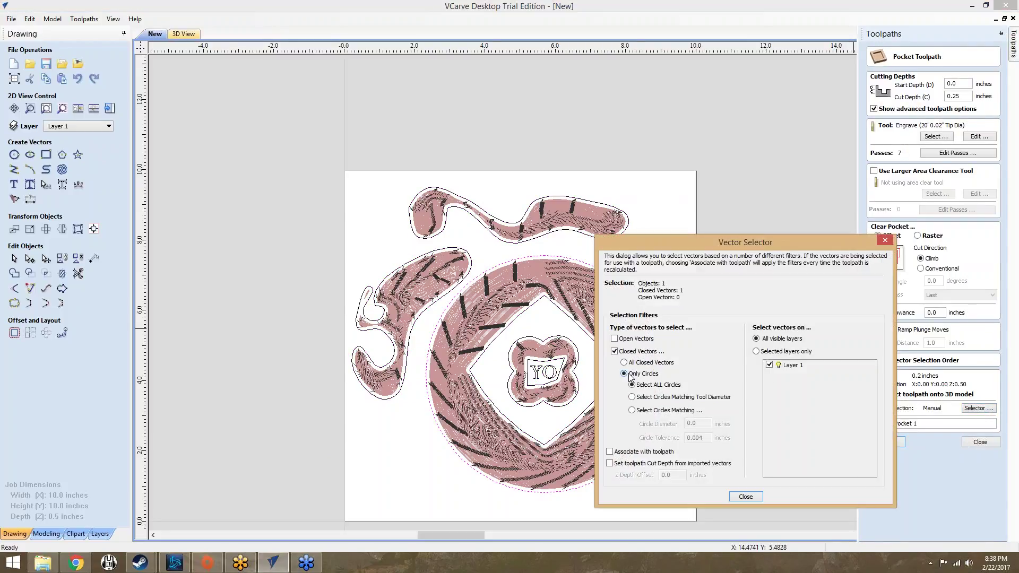
click(625, 363)
click(625, 374)
click(631, 363)
click(637, 464)
click(637, 465)
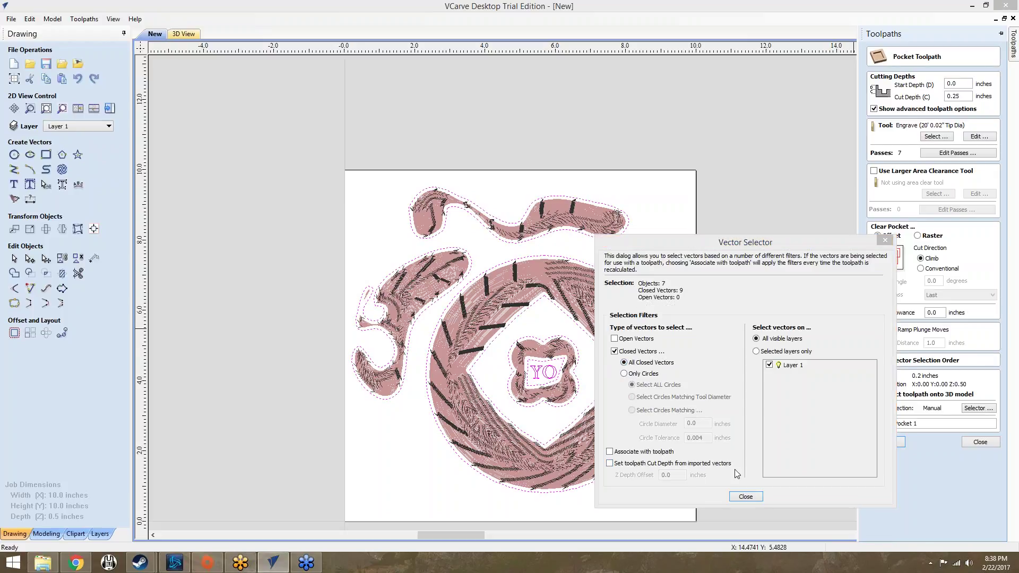
click(746, 496)
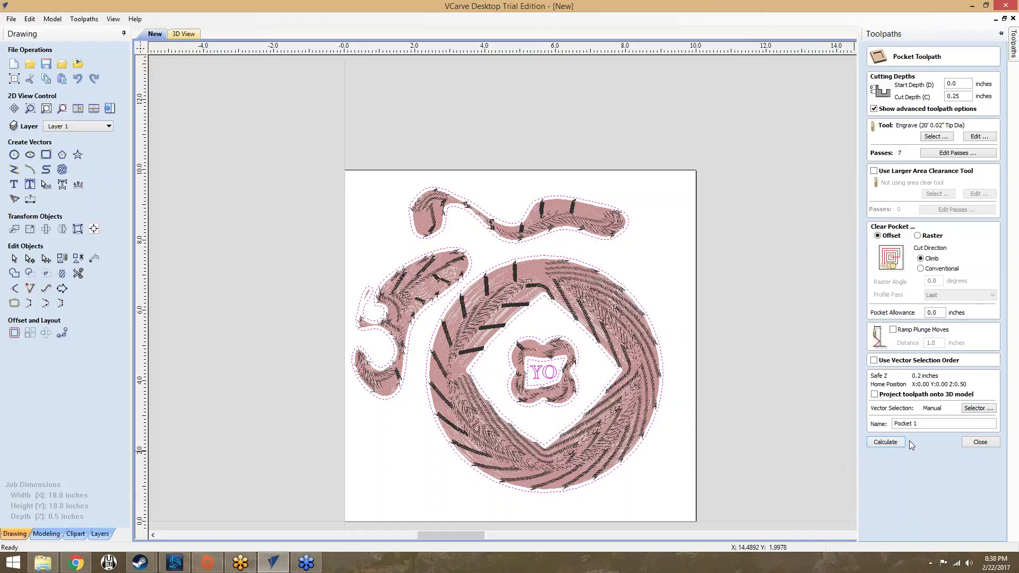
Ungroup the YO text in the middle of the design into separate vectors and clear the selection.
click(562, 373)
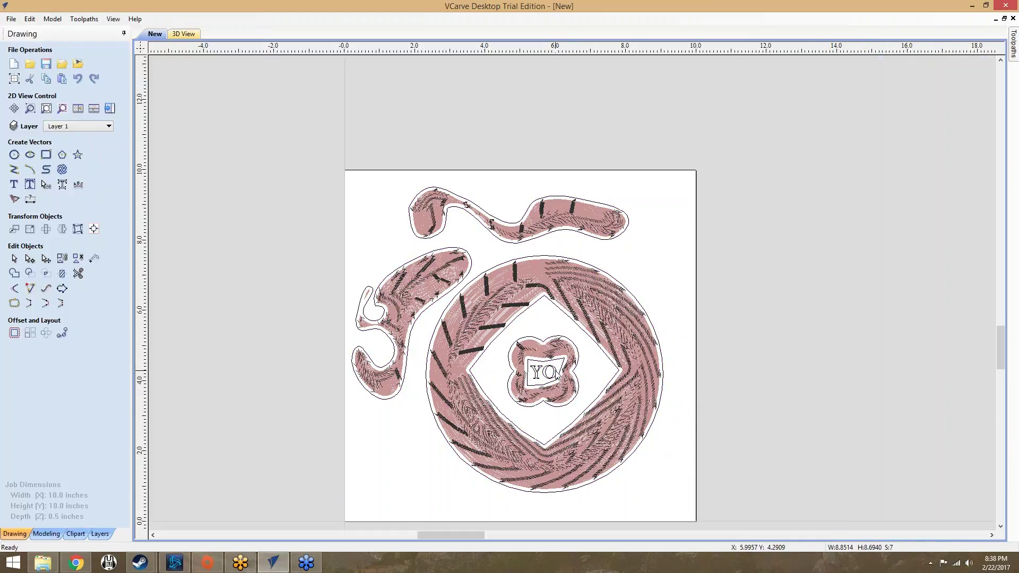
click(531, 372)
click(732, 294)
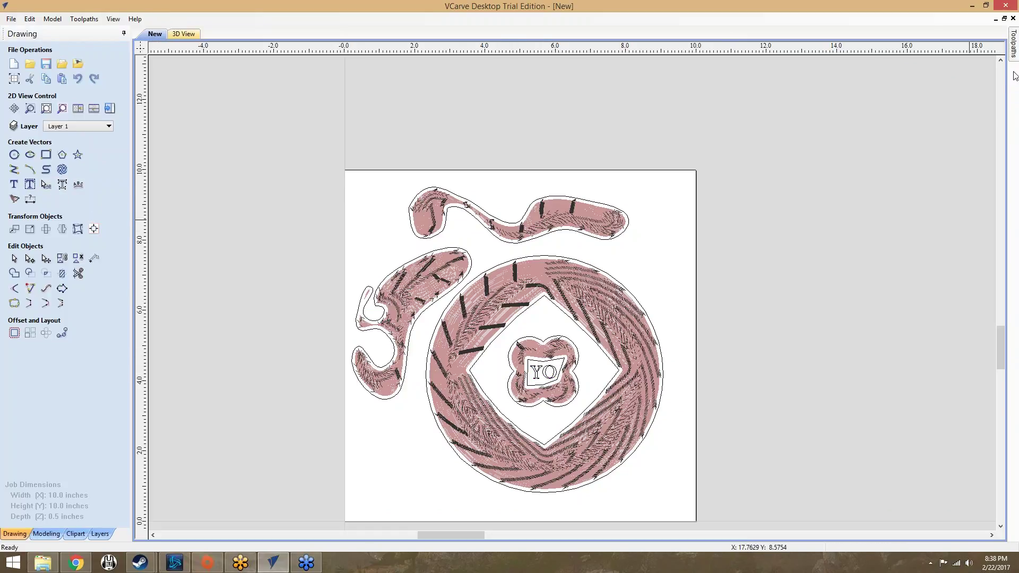
Reselect all closed vectors for the pocket, including the separated YO letter outlines, and recalculate the toolpath.
mouse_move(1010, 73)
click(967, 412)
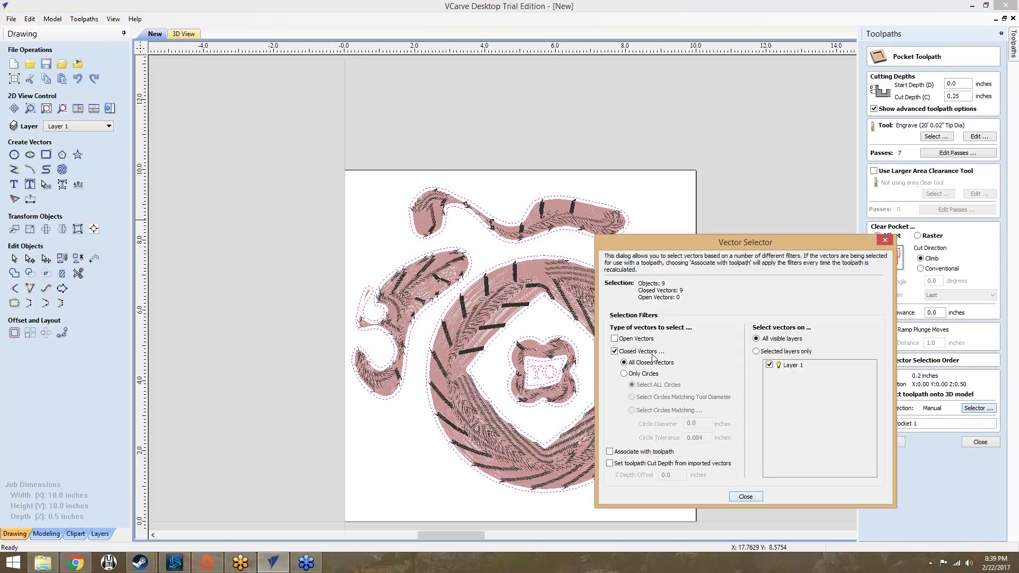
click(631, 375)
click(647, 363)
click(746, 496)
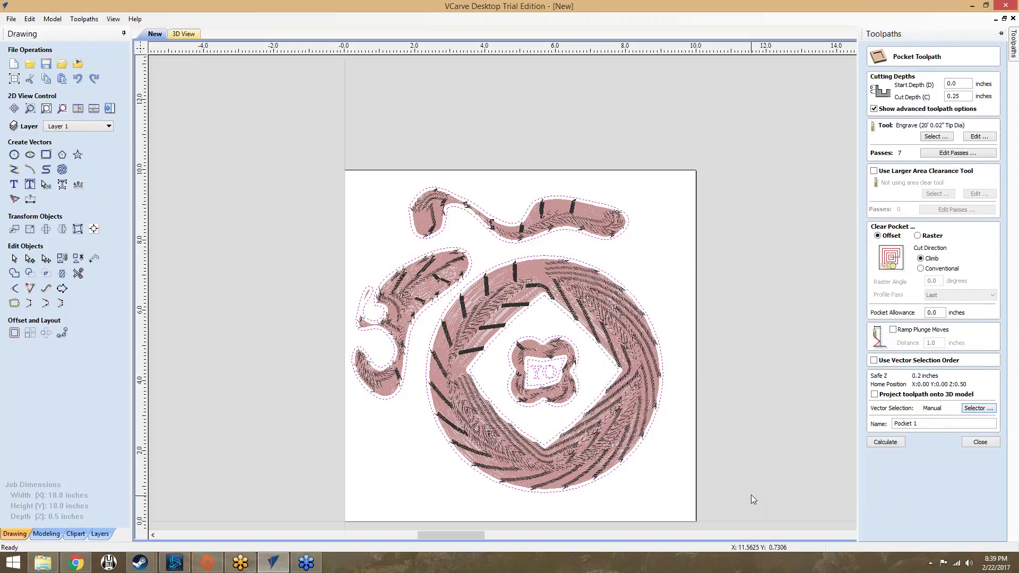
mouse_move(1013, 47)
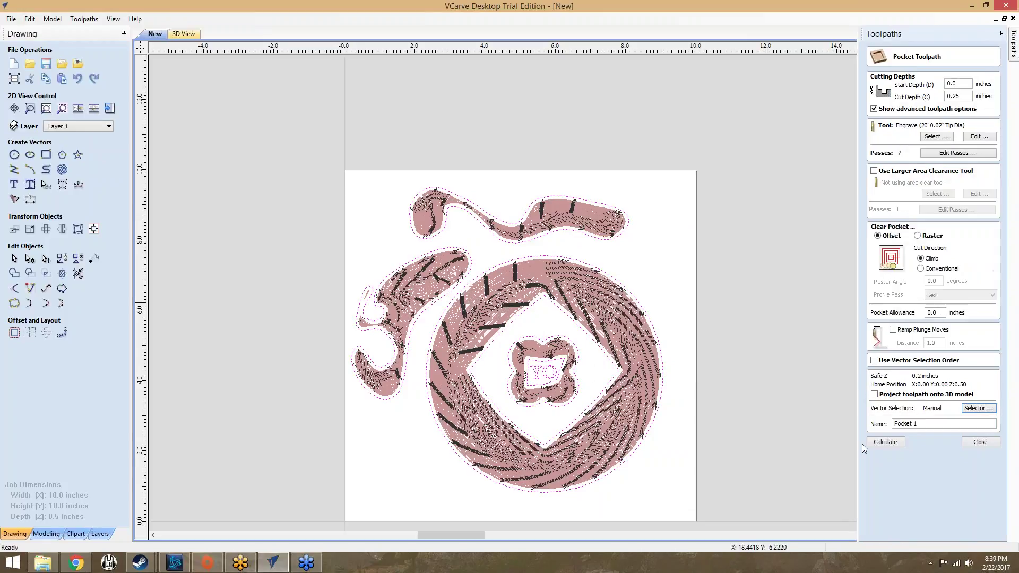
click(883, 443)
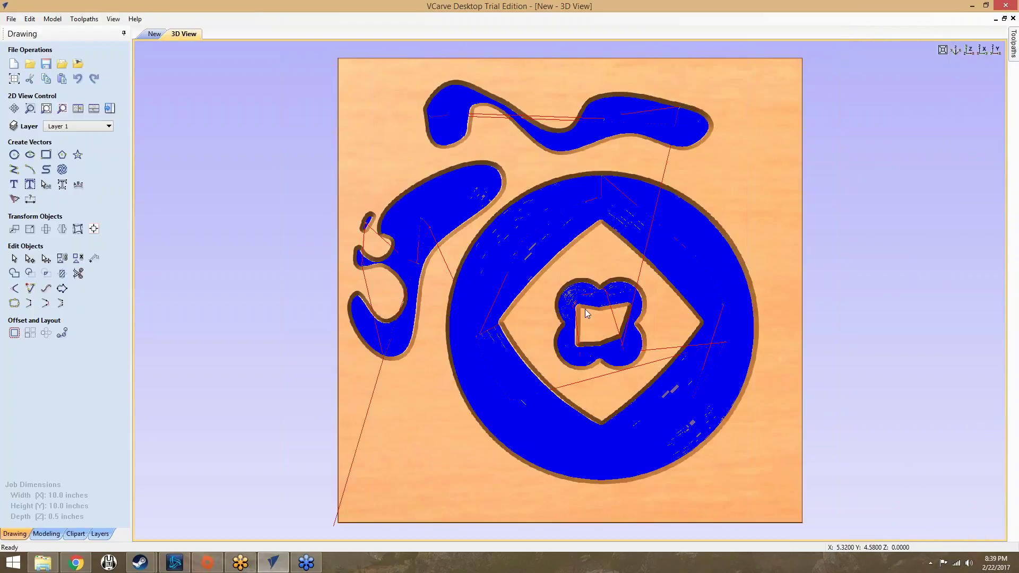
Simulate the recalculated Pocket 1 toolpath, and examine the YO letters up close in the 2D view for pocket coverage.
mouse_move(1015, 64)
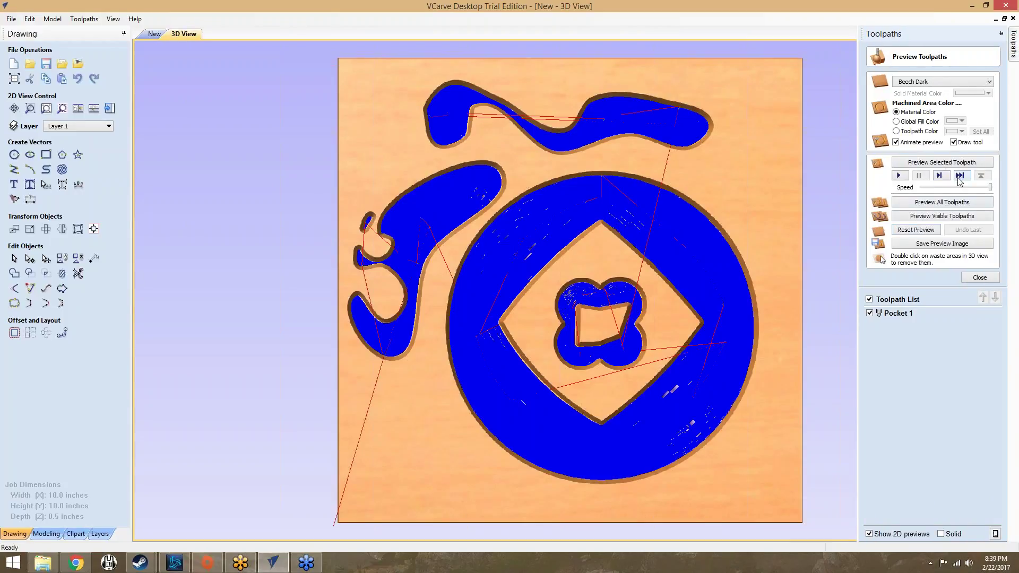
click(900, 176)
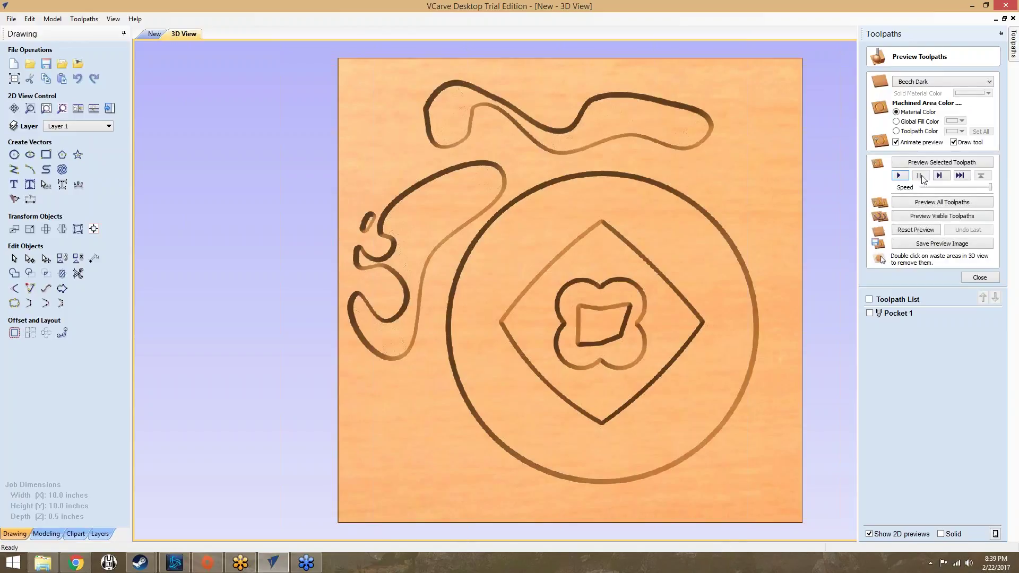
click(941, 177)
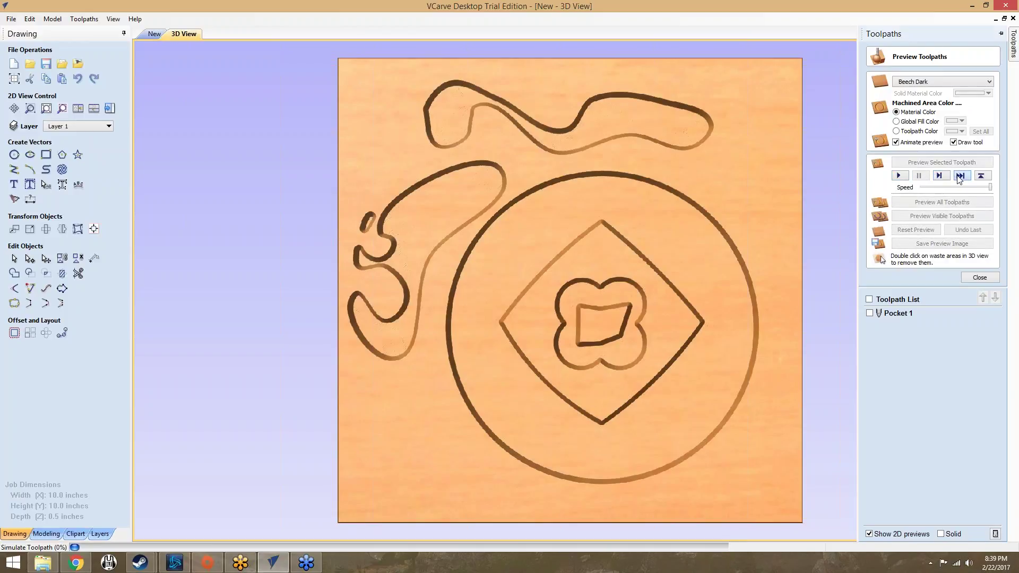
click(869, 314)
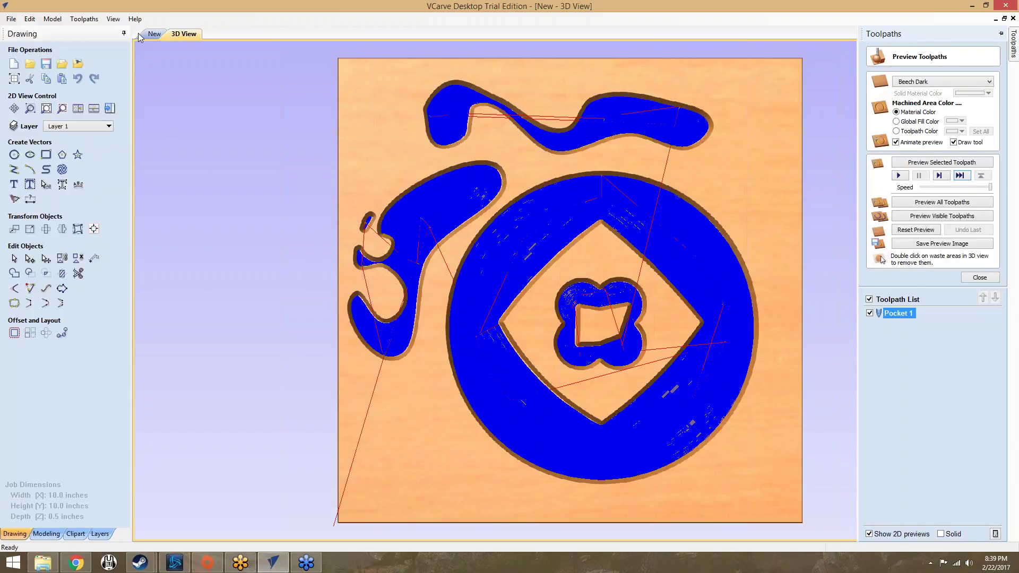
click(155, 34)
click(537, 375)
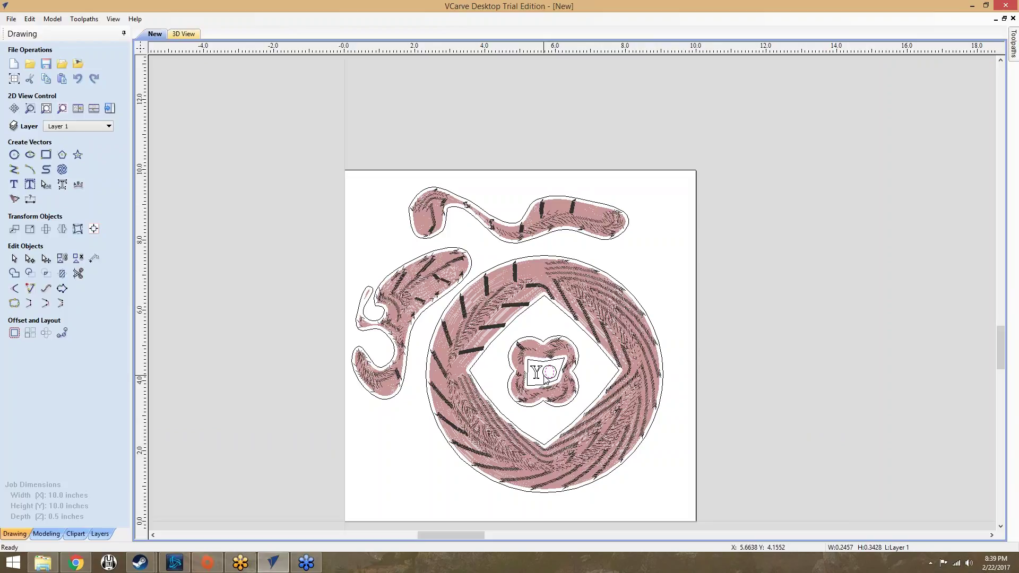
click(732, 342)
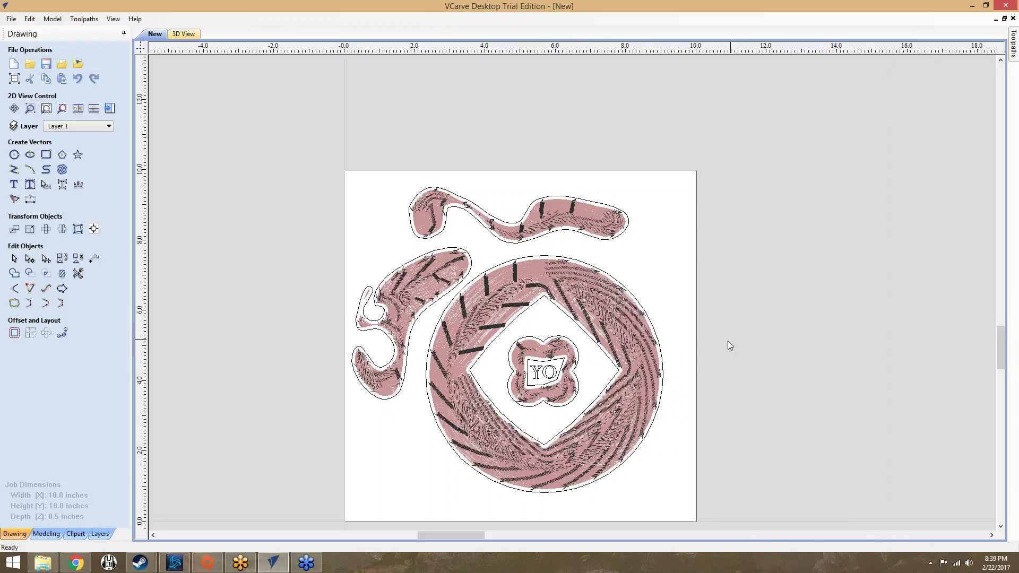
scroll(592, 378, up, 5)
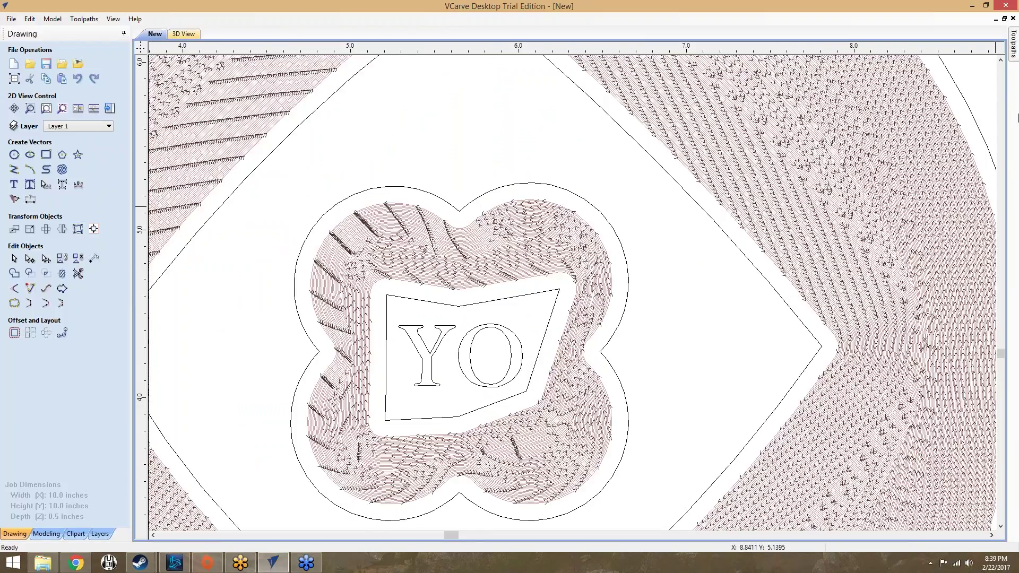
Start a 2D Profile toolpath and select all closed vectors on all visible layers for it.
click(1013, 59)
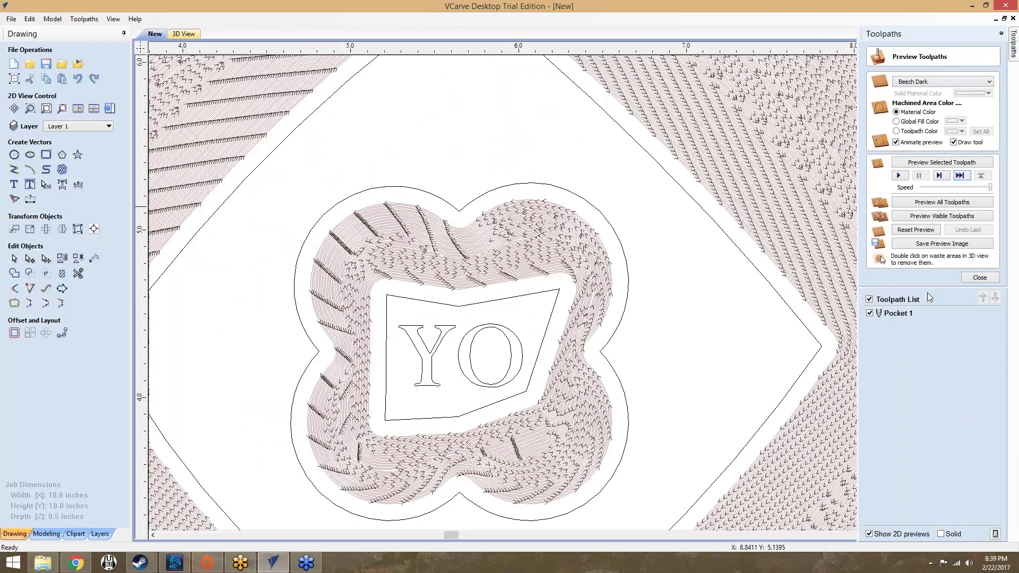
click(976, 277)
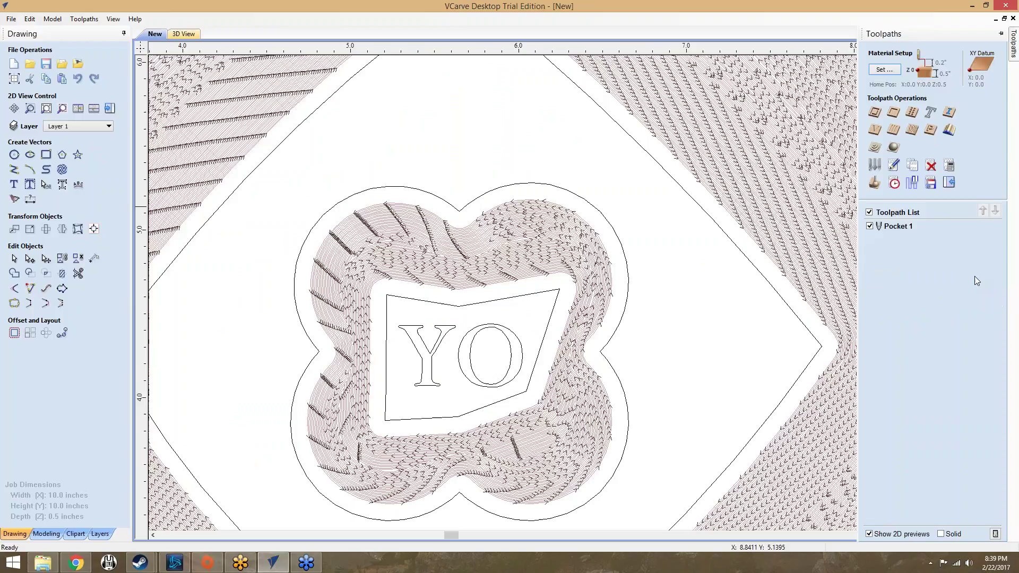
click(873, 112)
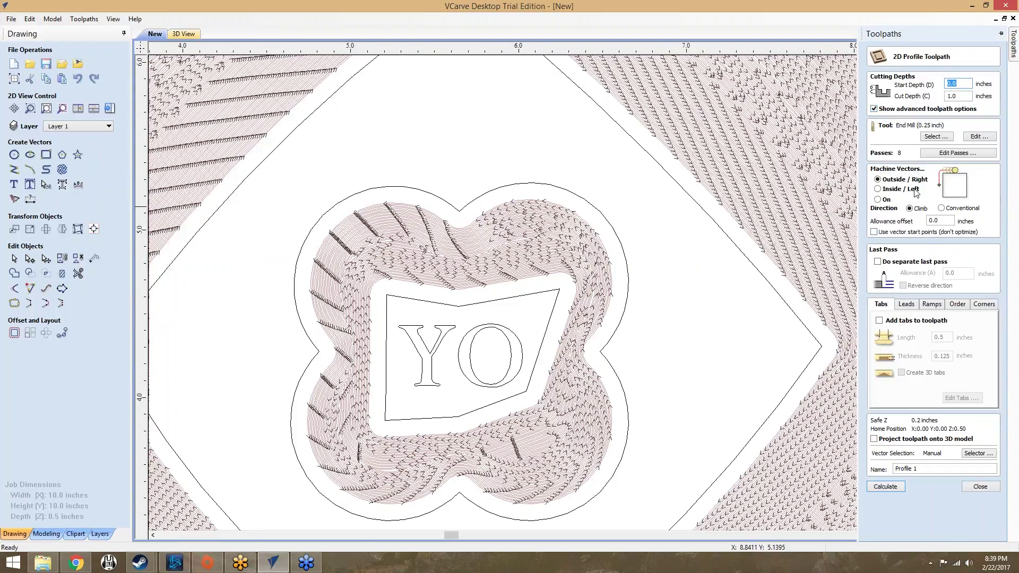
click(966, 456)
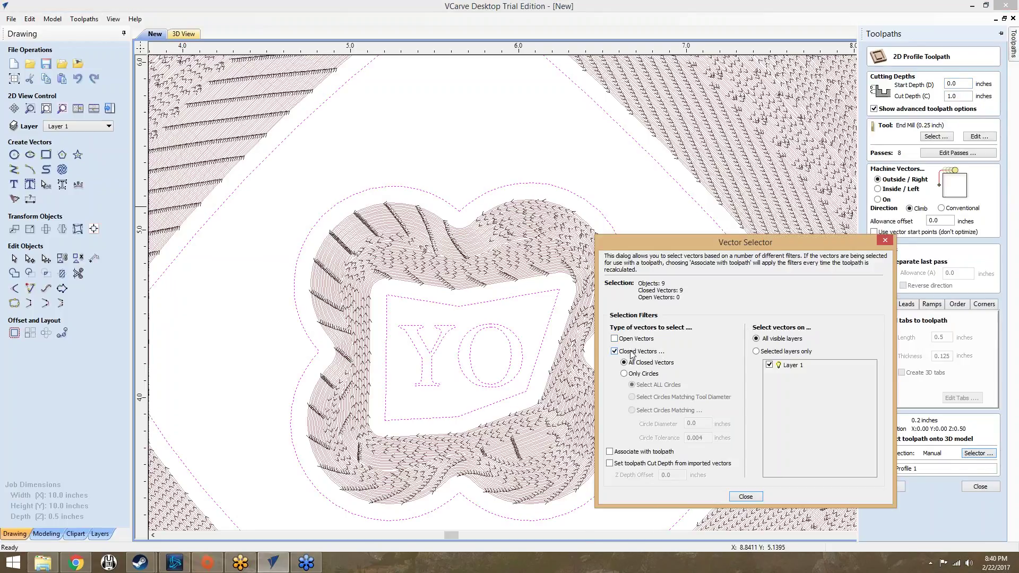
click(745, 497)
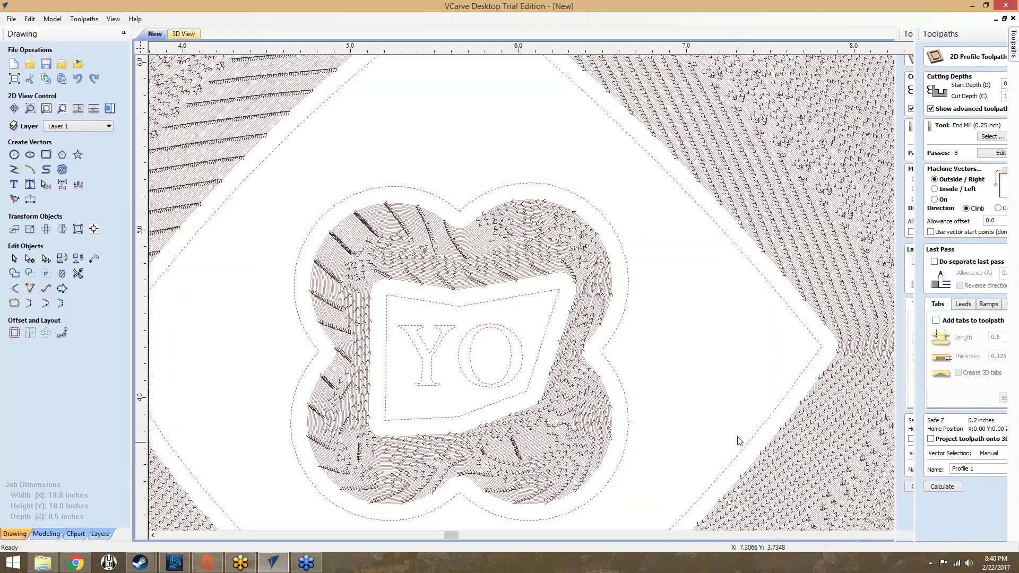
Calculate the 1.0 inch deep outside profile with the 0.25 inch End Mill, accept cutting through the material, and inspect its paths in 3D.
mouse_move(1014, 42)
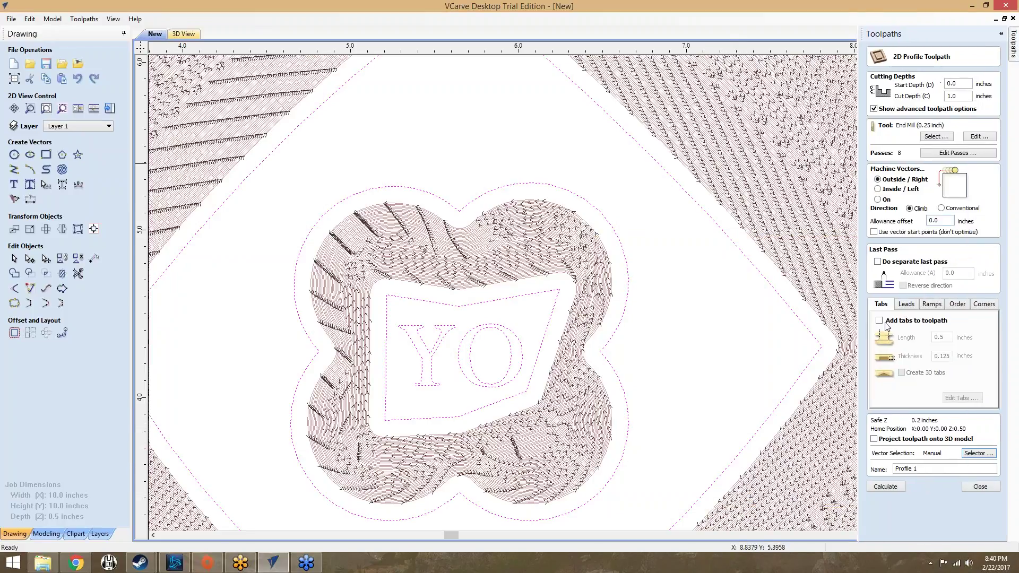
click(884, 486)
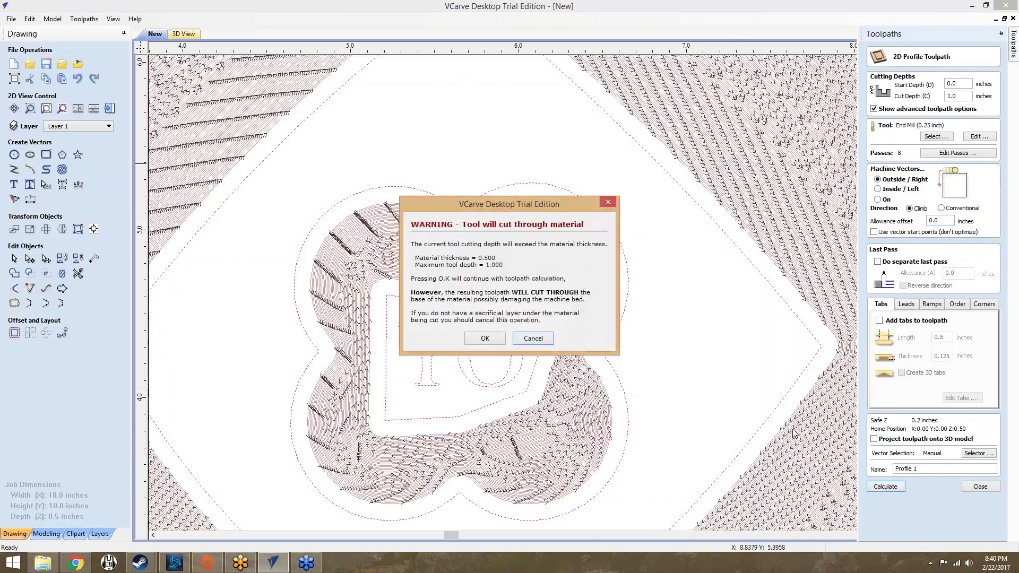
click(531, 338)
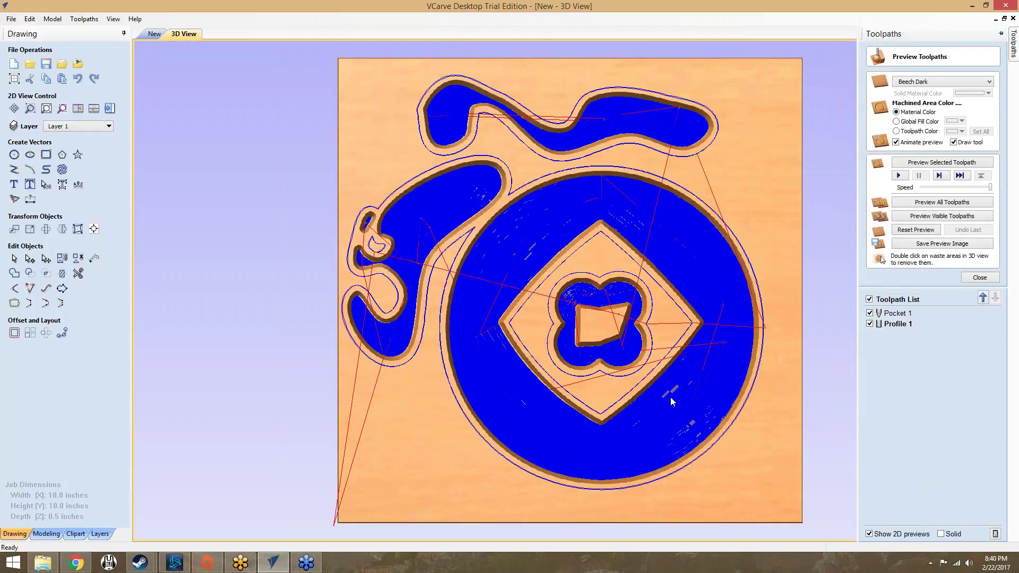
scroll(610, 313, up, 4)
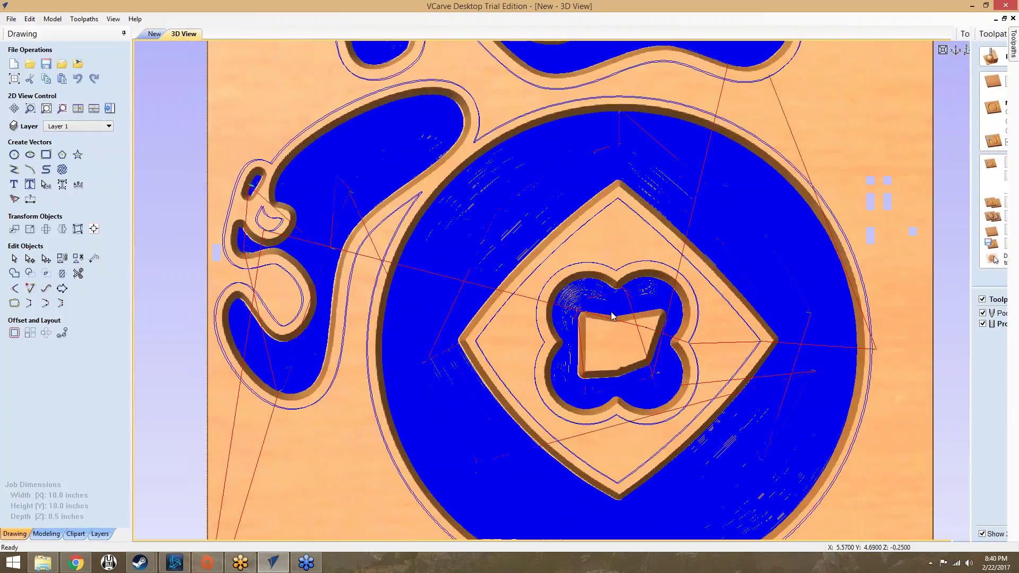
scroll(612, 316, up, 2)
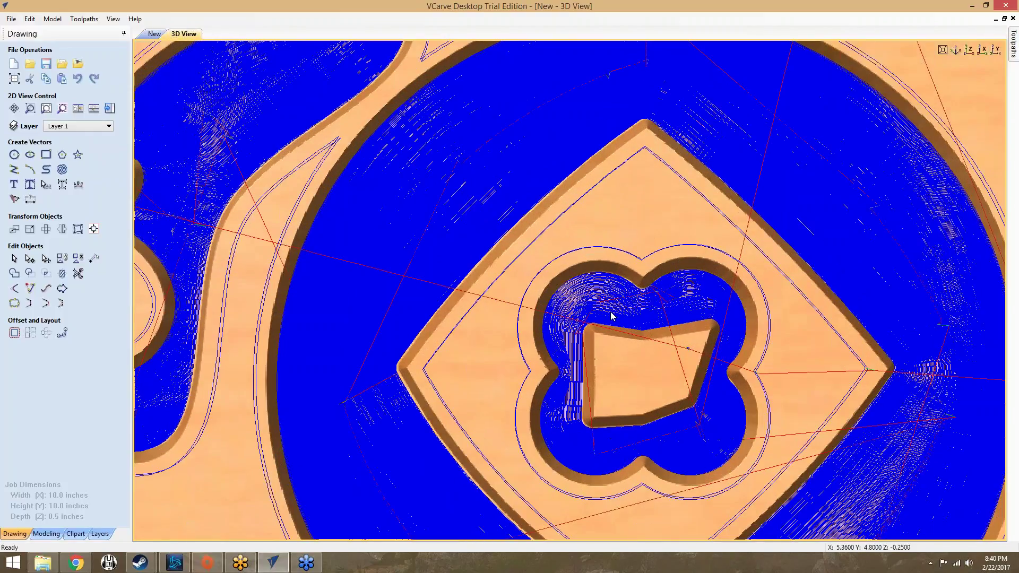
scroll(612, 316, down, 6)
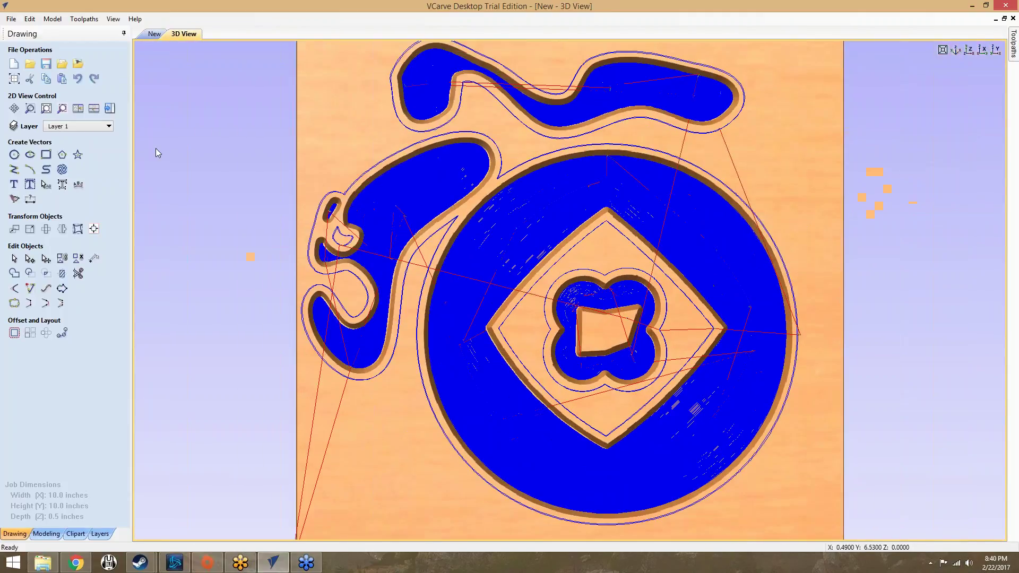
mouse_move(1014, 56)
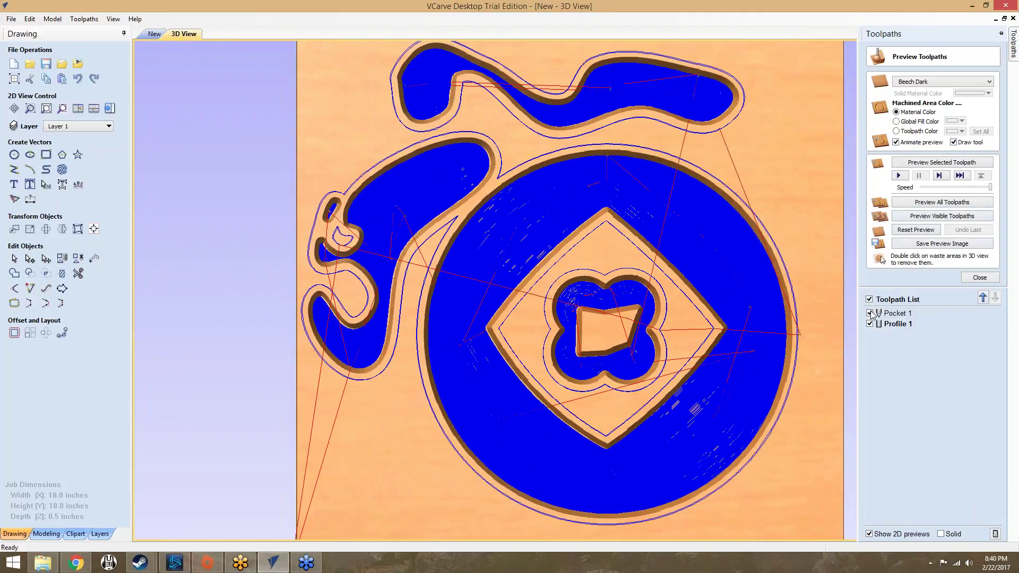
Hide the Pocket 1 toolpath and delete it from the toolpath list.
click(869, 313)
right_click(880, 314)
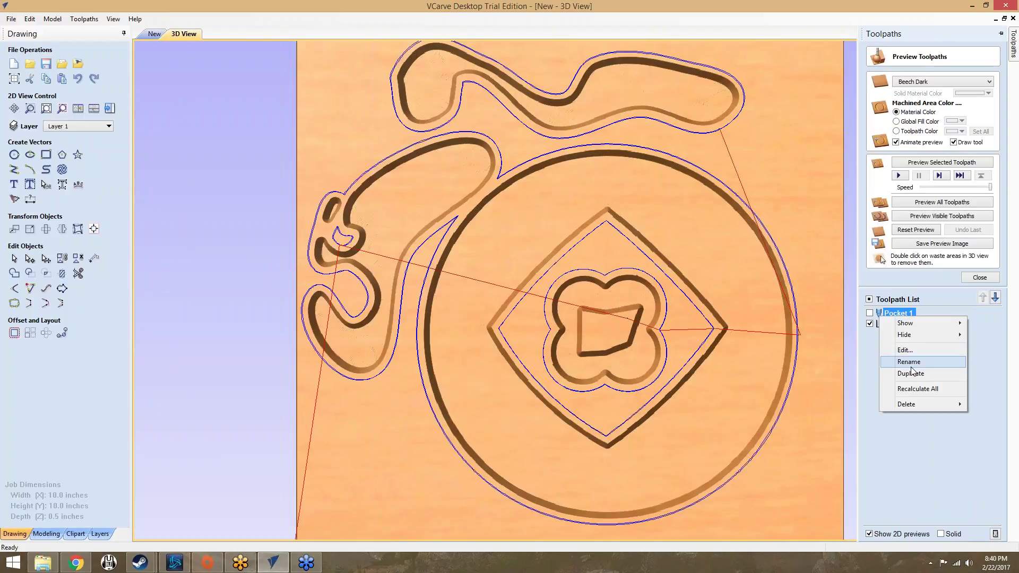
mouse_move(902, 404)
click(855, 404)
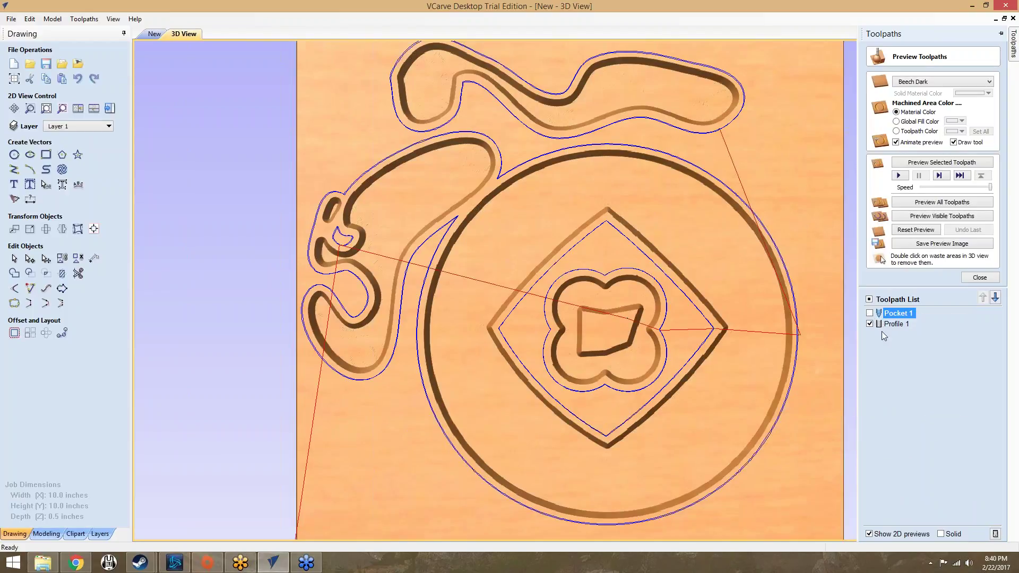
Simulate the Profile 1 toolpath at full preview speed, and examine the outlines cut around the shapes in 3D.
click(898, 175)
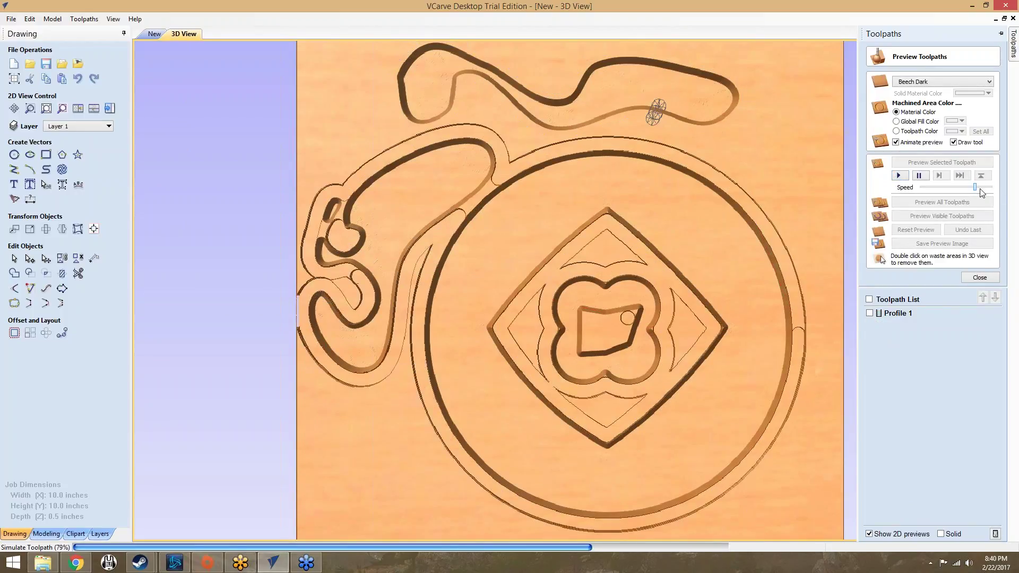
drag(982, 192, 990, 187)
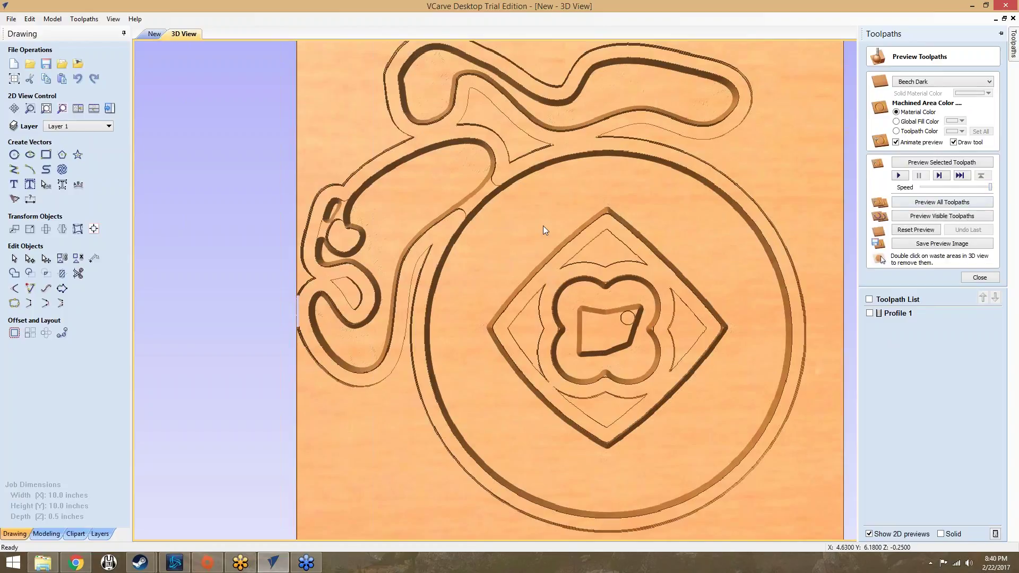
scroll(530, 234, down, 3)
scroll(582, 294, up, 6)
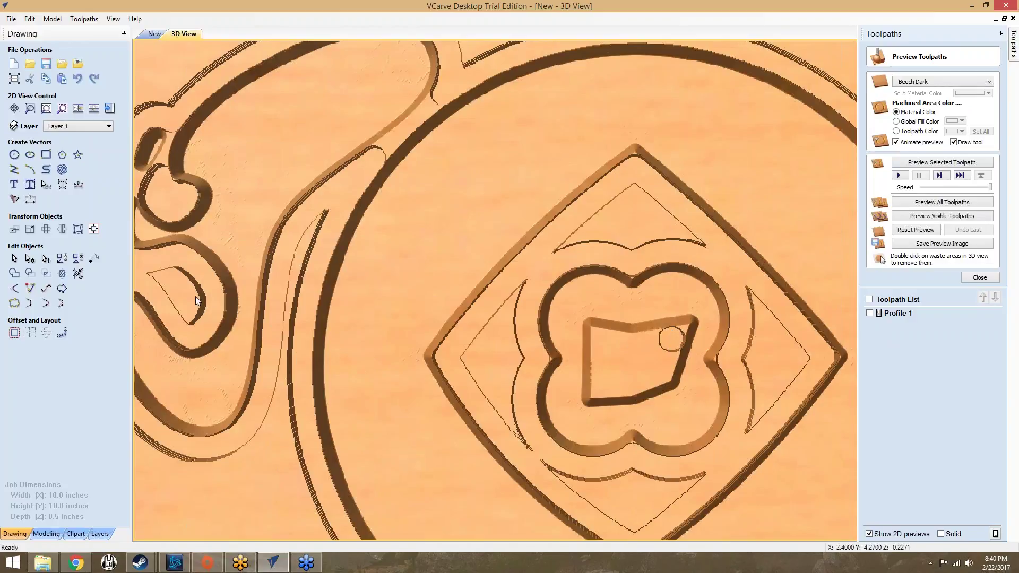
Change the Profile 1 tool to the Ball Nose (0.0625 inch) and recalculate the toolpath.
double_click(883, 314)
click(936, 137)
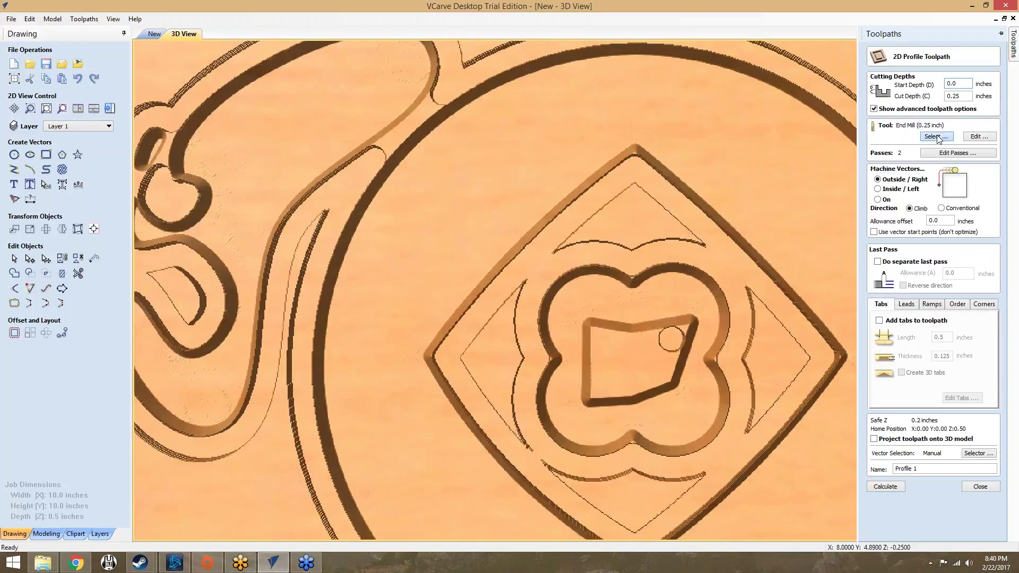
click(628, 177)
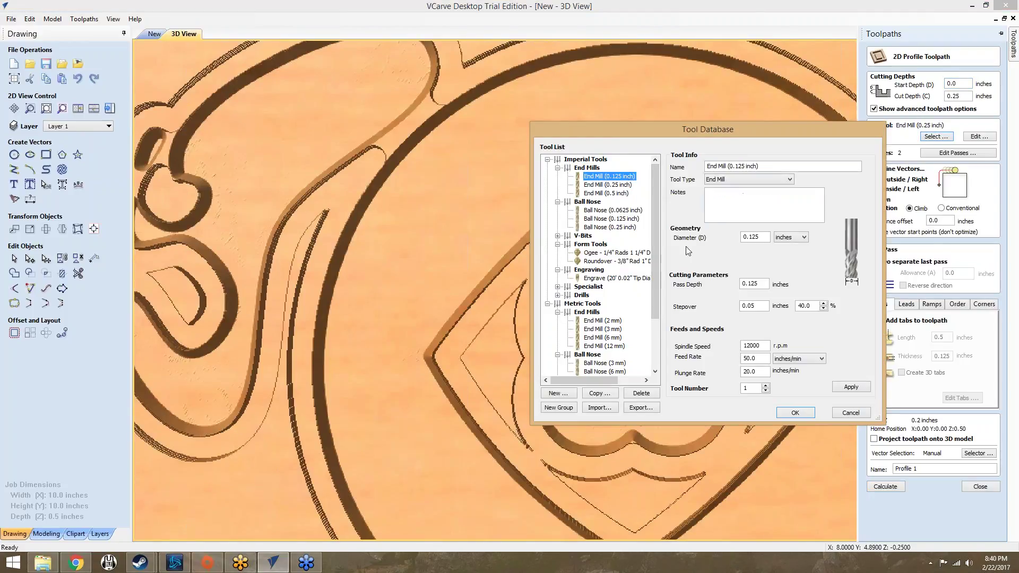
click(631, 211)
click(795, 413)
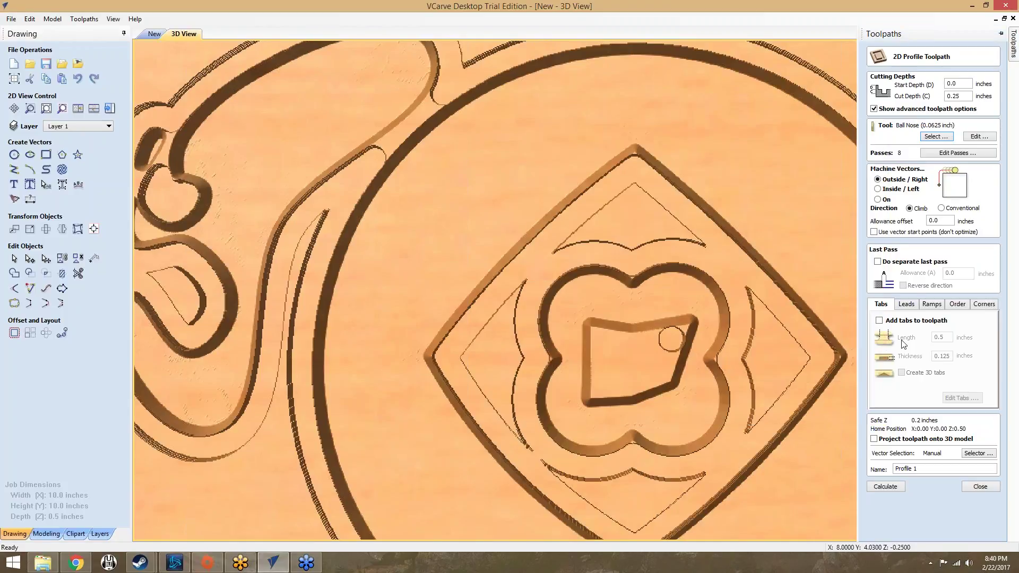
click(895, 487)
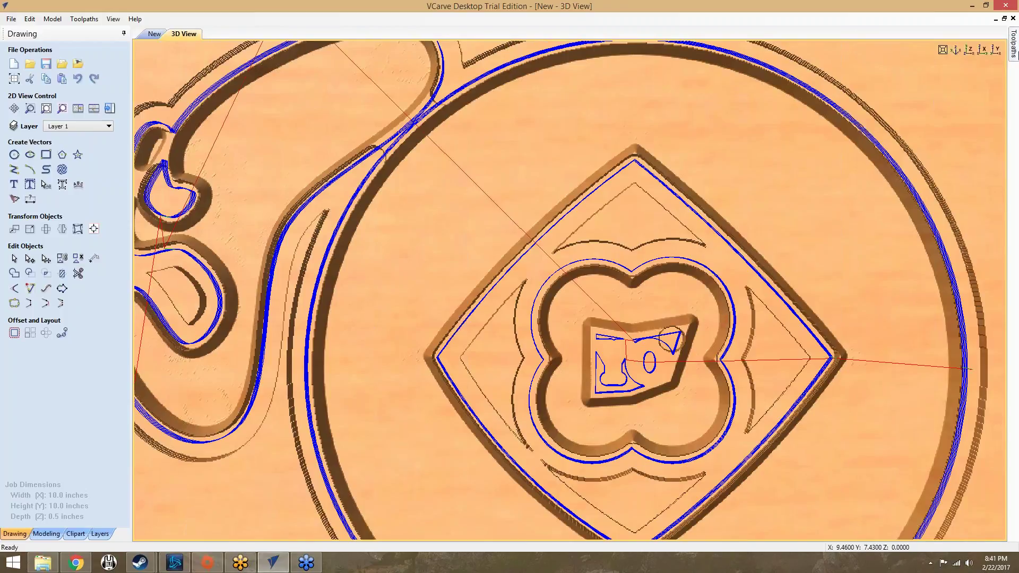
Simulate the Profile 1 toolpath with the ball nose tool, and close the preview settings.
mouse_move(1013, 45)
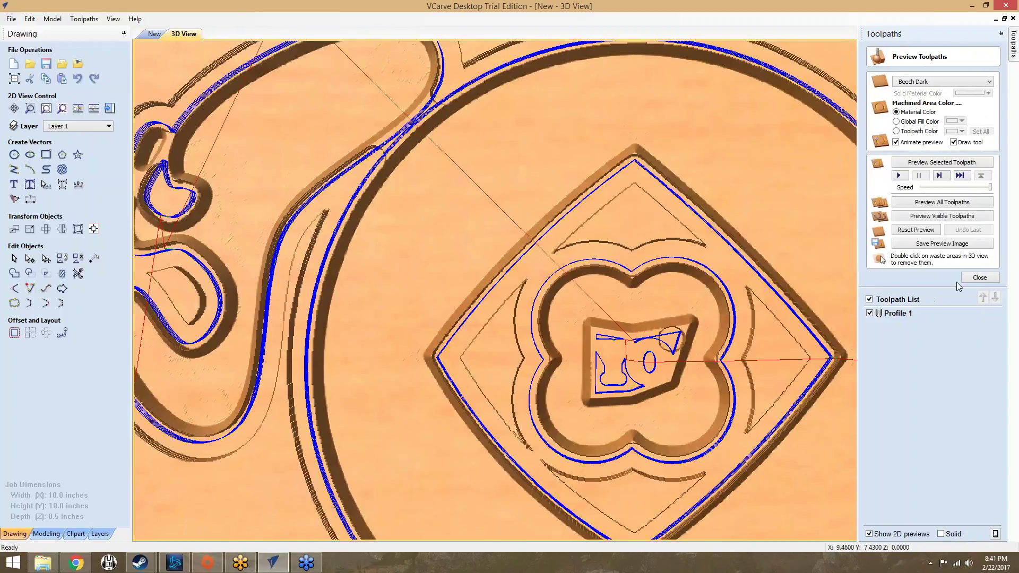
click(900, 175)
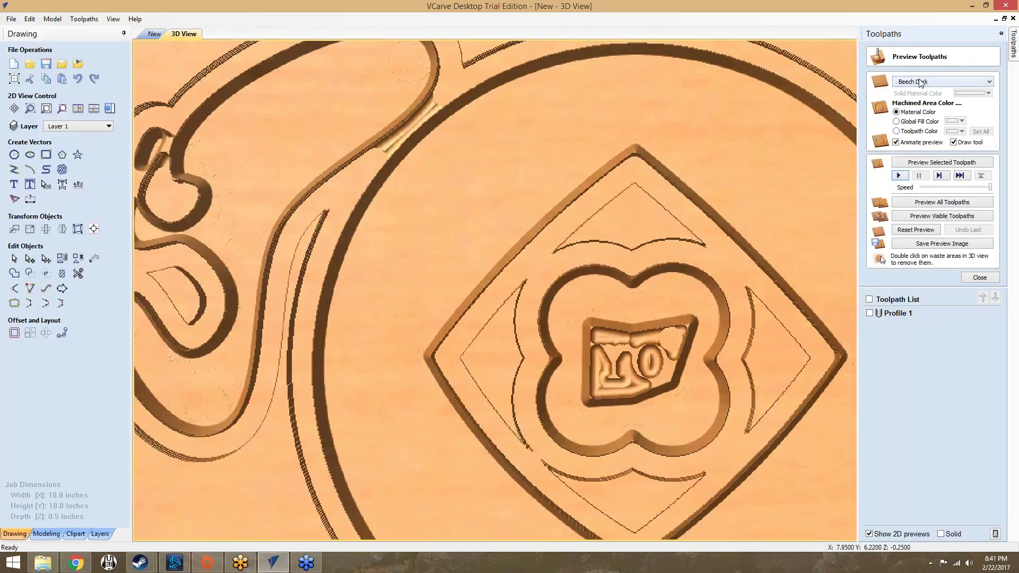
click(978, 278)
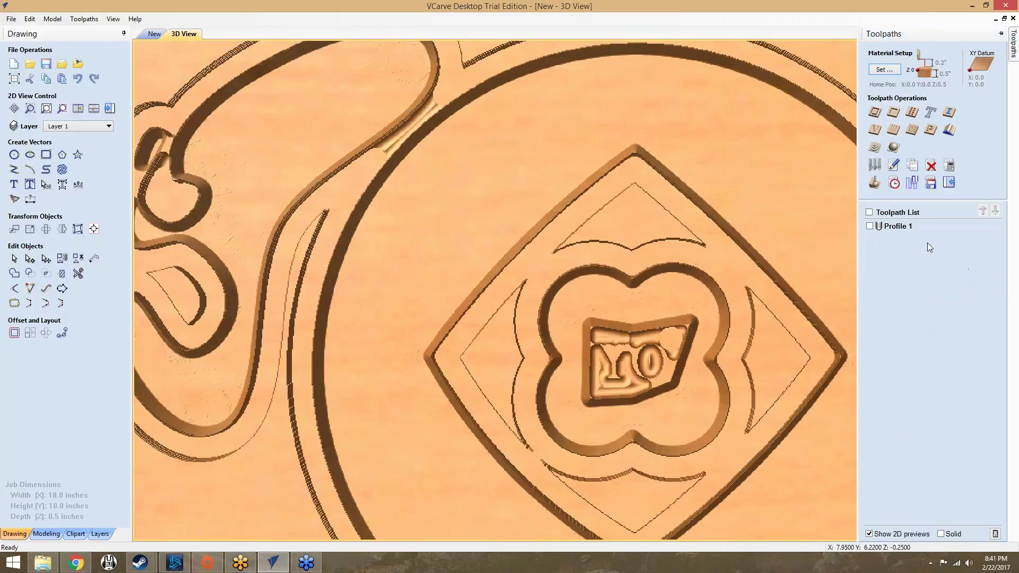
Change the Profile 1 tool to the Ogee - 1/4" Rads 1 1/4" Dia 1/2" Deep, recalculate, and review the toolpath's settings.
double_click(898, 227)
click(935, 137)
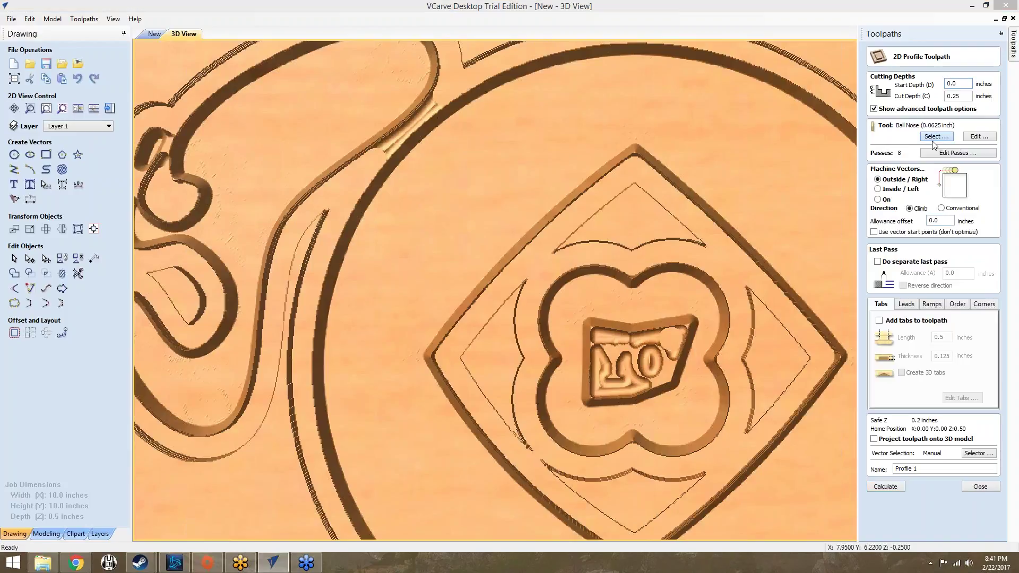
drag(655, 231, 652, 310)
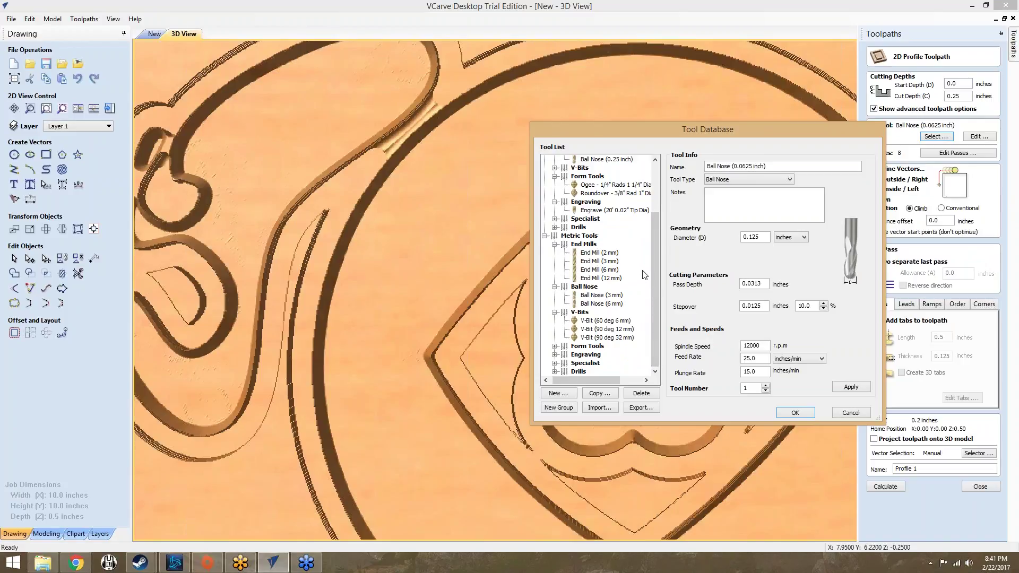
click(655, 204)
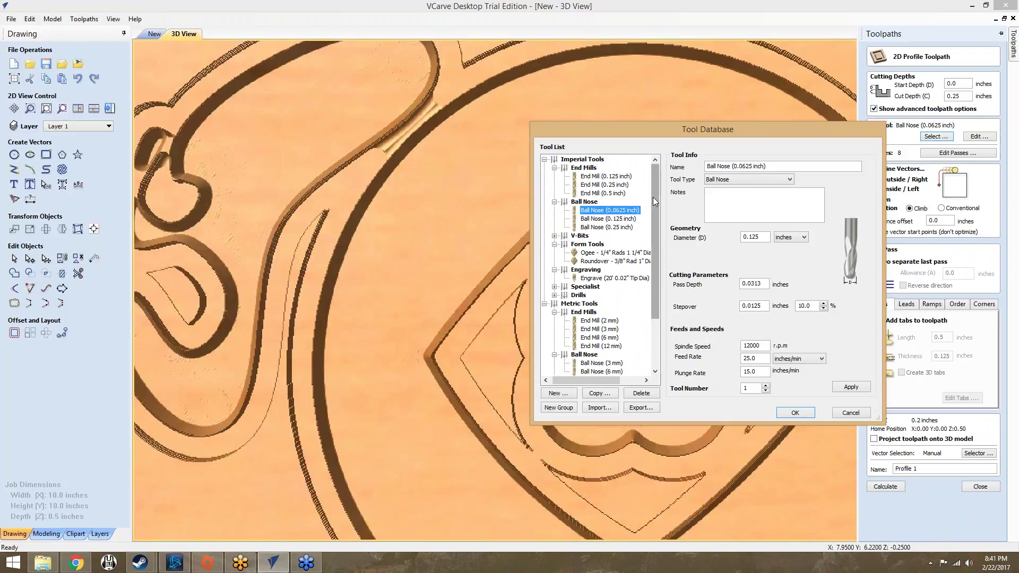
click(624, 253)
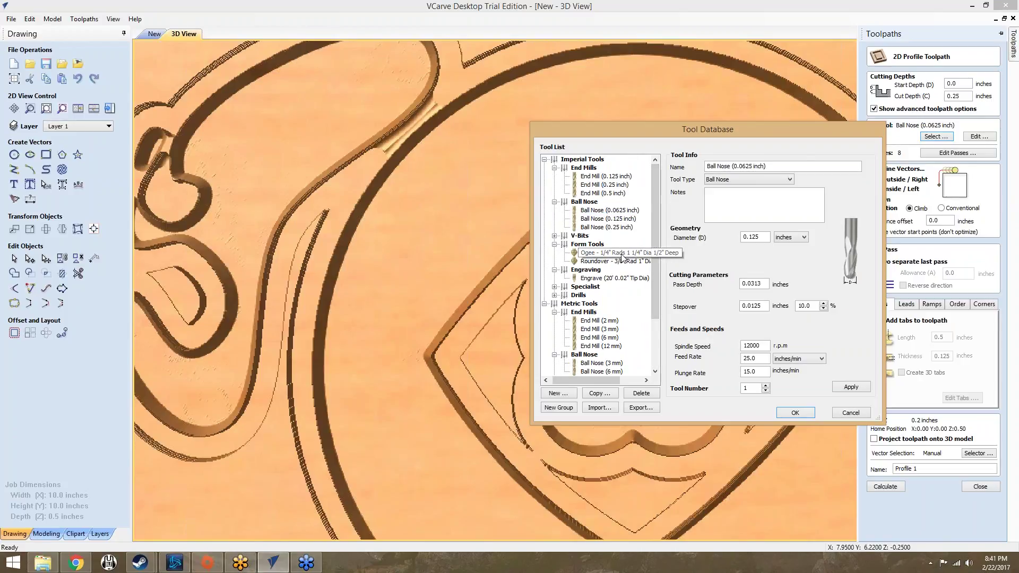
click(796, 413)
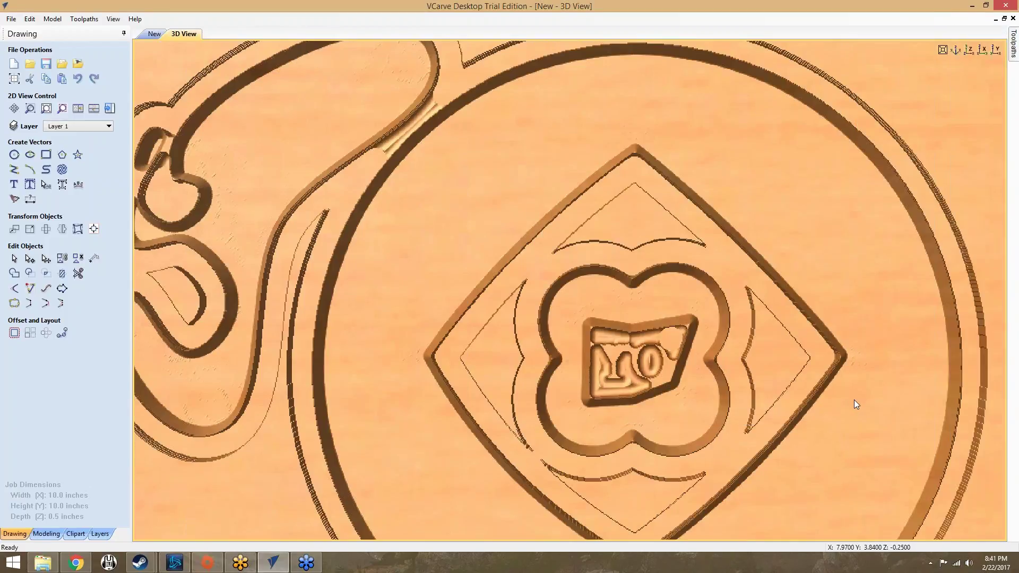
click(894, 487)
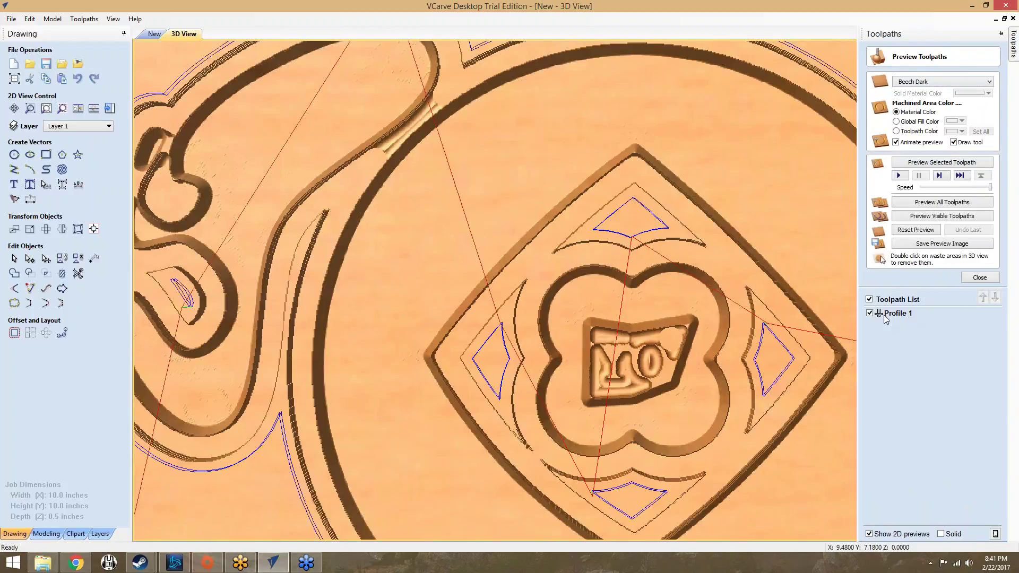
double_click(884, 314)
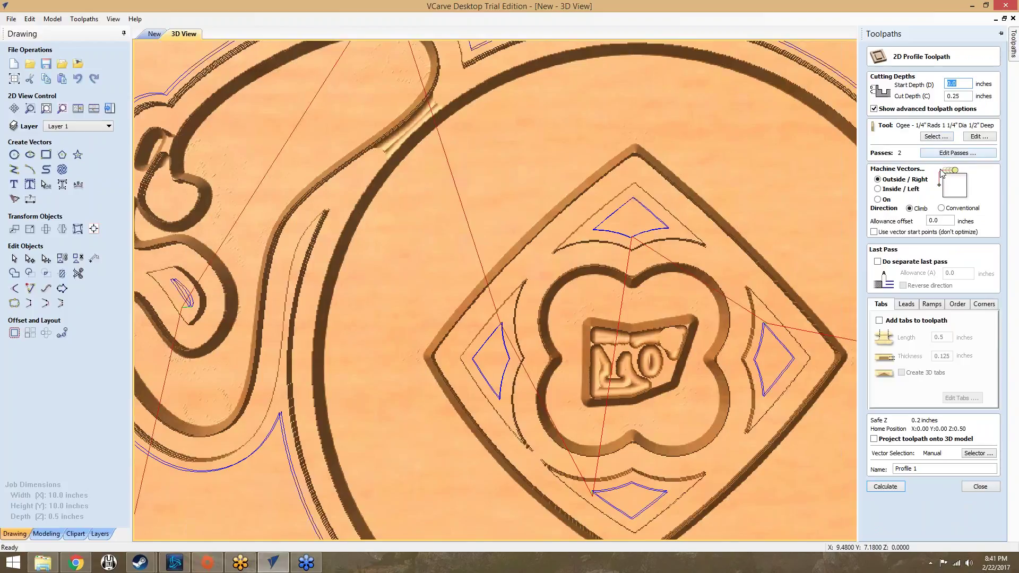
click(973, 488)
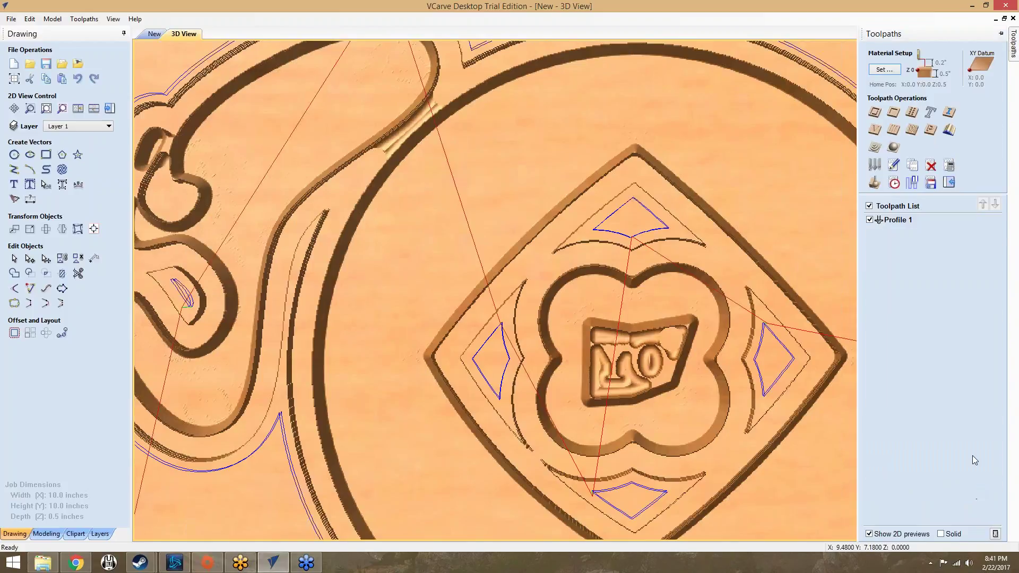
Start a V-Carve / Engraving toolpath on all closed vectors, and try to calculate it with the V-Bit (90 deg 0.5").
click(877, 131)
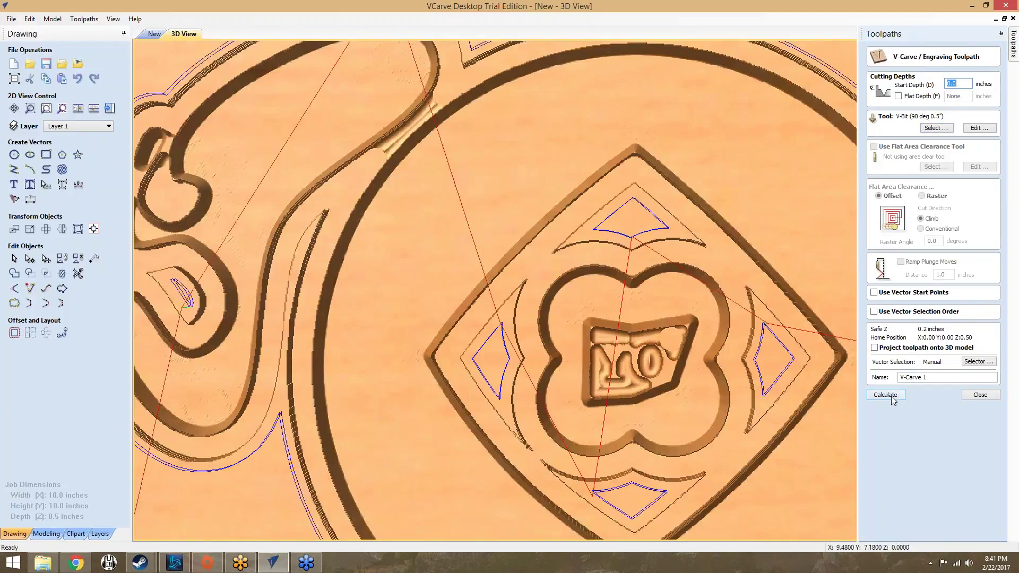
click(970, 363)
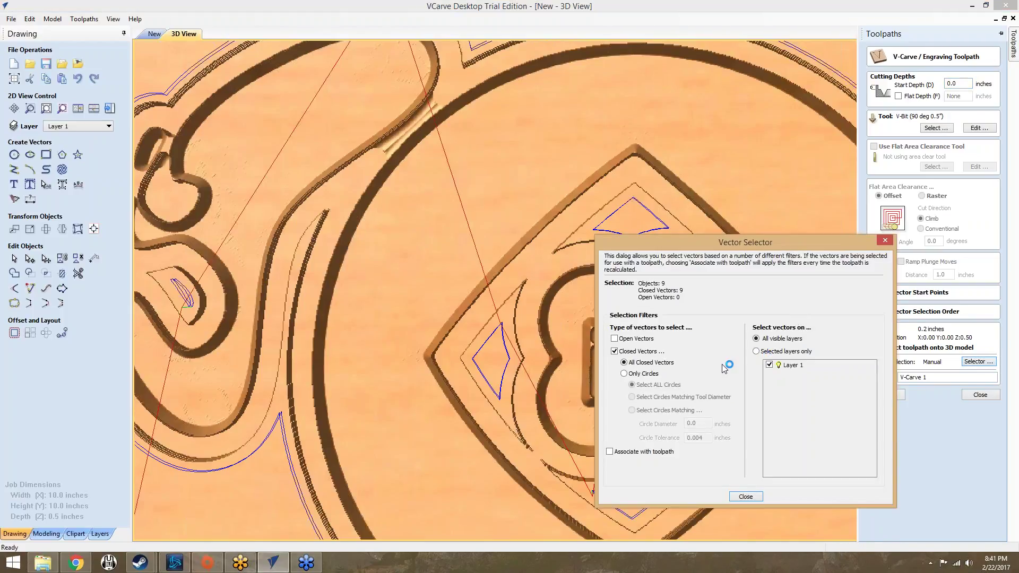
click(746, 496)
click(885, 395)
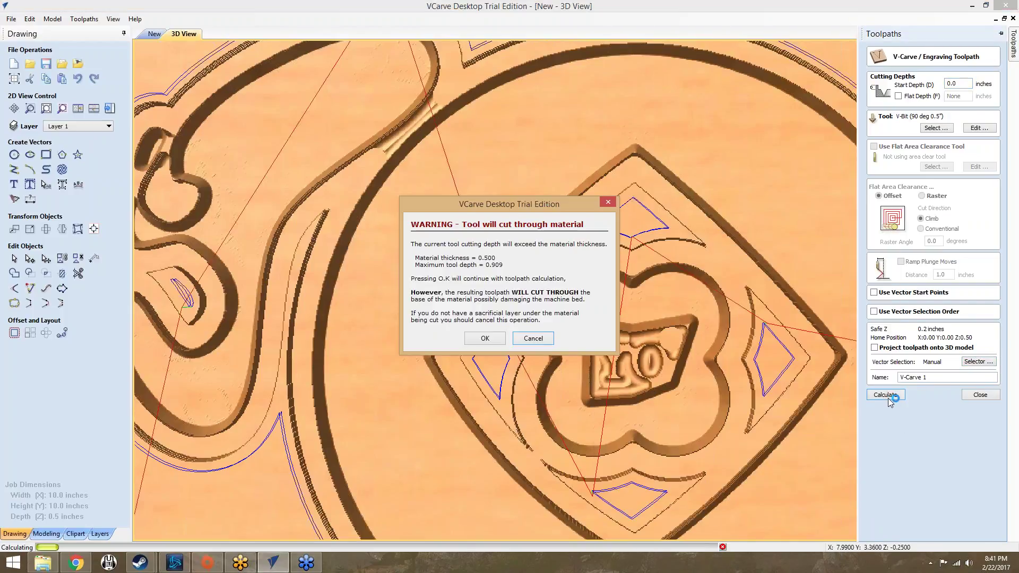
click(537, 338)
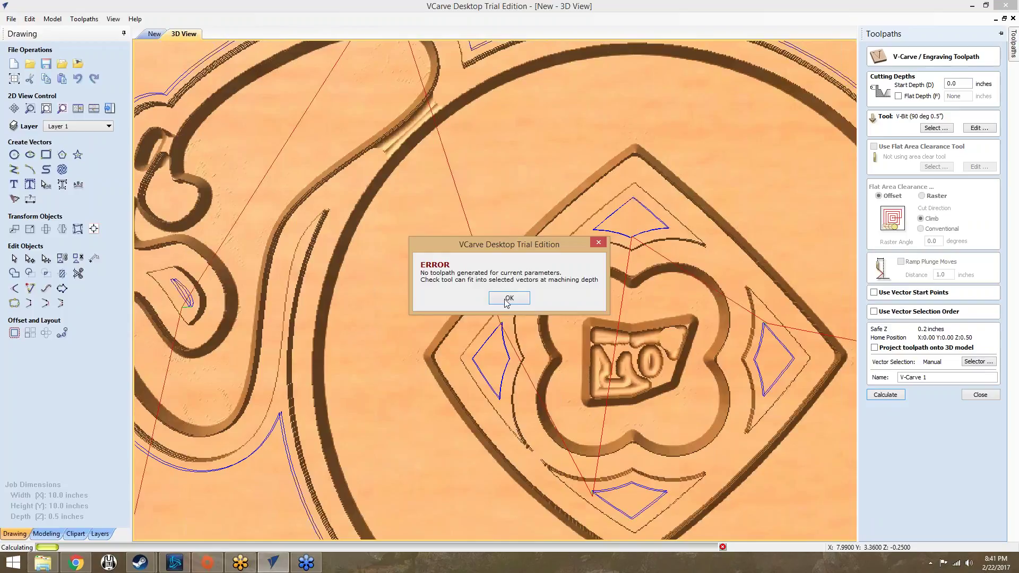
click(508, 299)
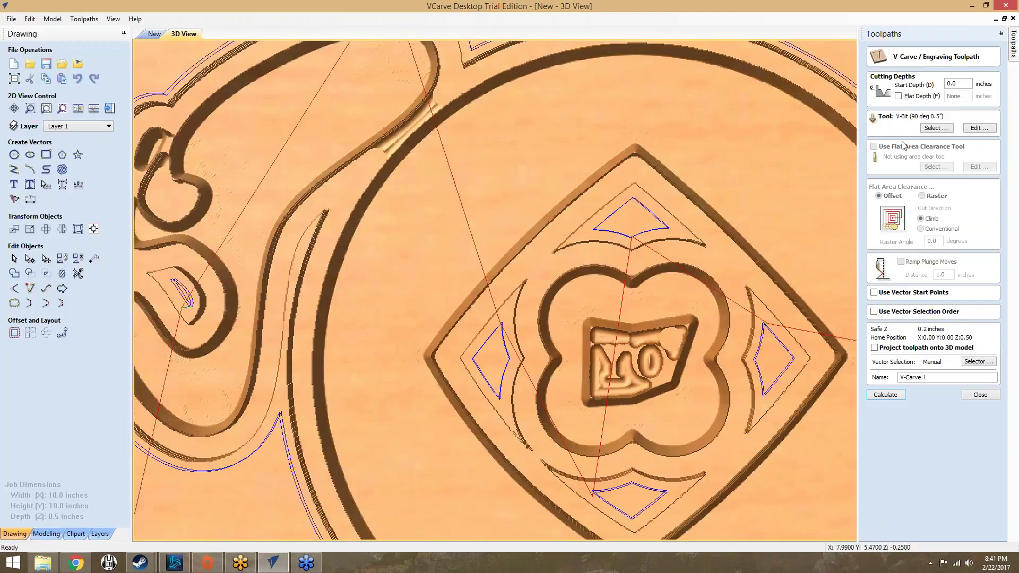
Check the V-Bit's parameters without changing them, and switch the V-Carve tool to Engrave (20' 0.02" Tip Dia).
click(969, 131)
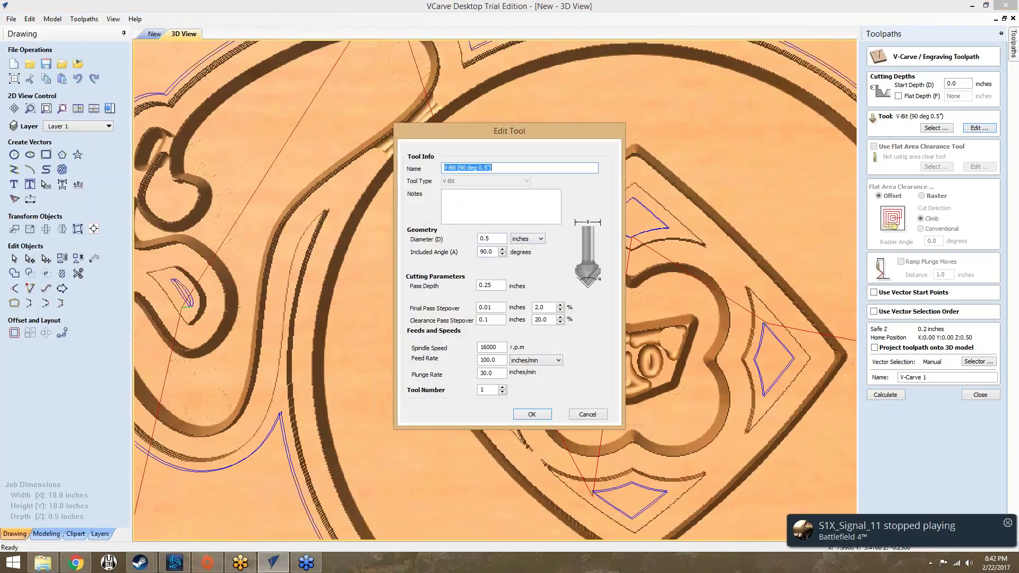
click(582, 416)
click(936, 129)
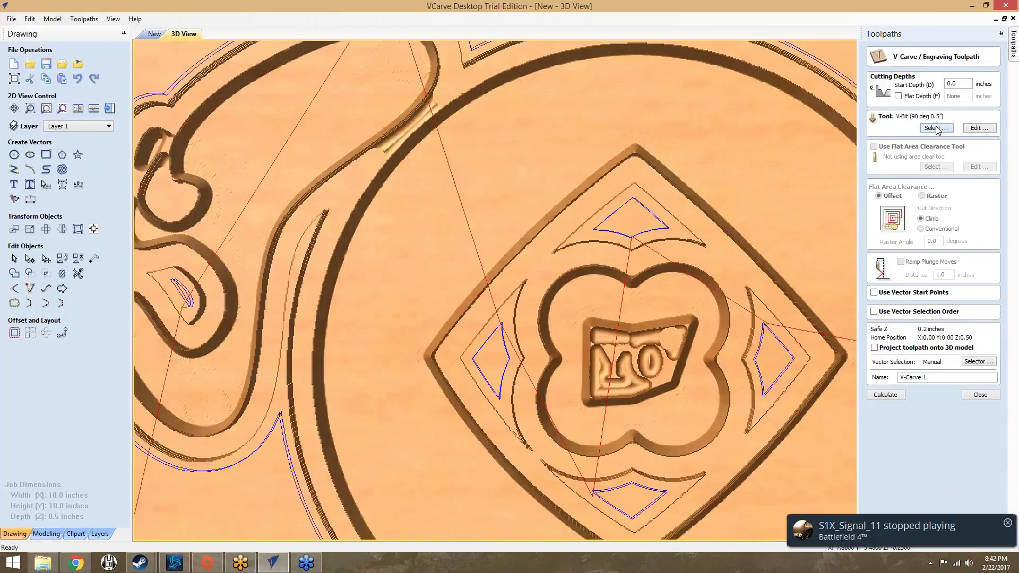
drag(654, 234, 654, 243)
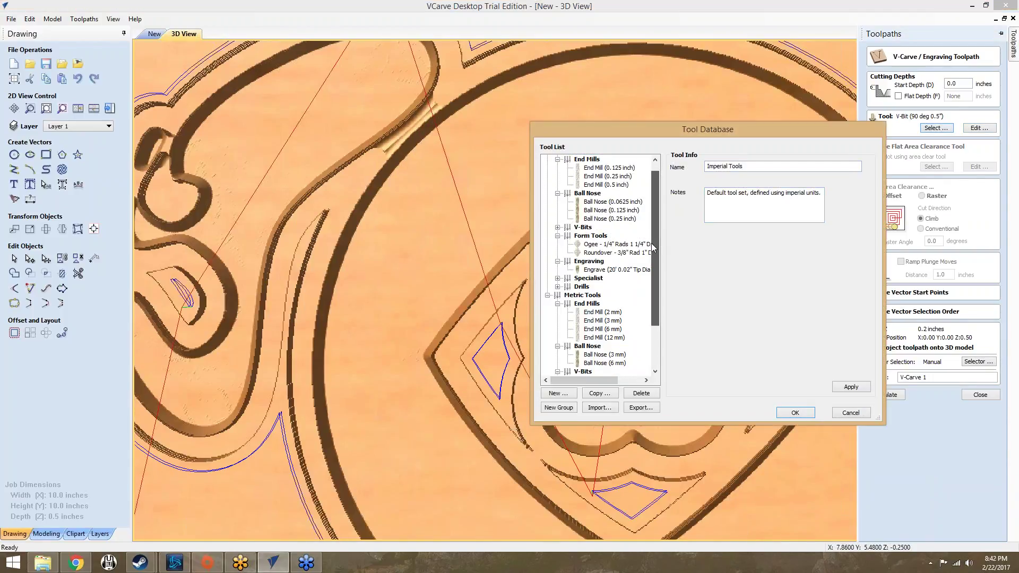
click(600, 270)
click(795, 413)
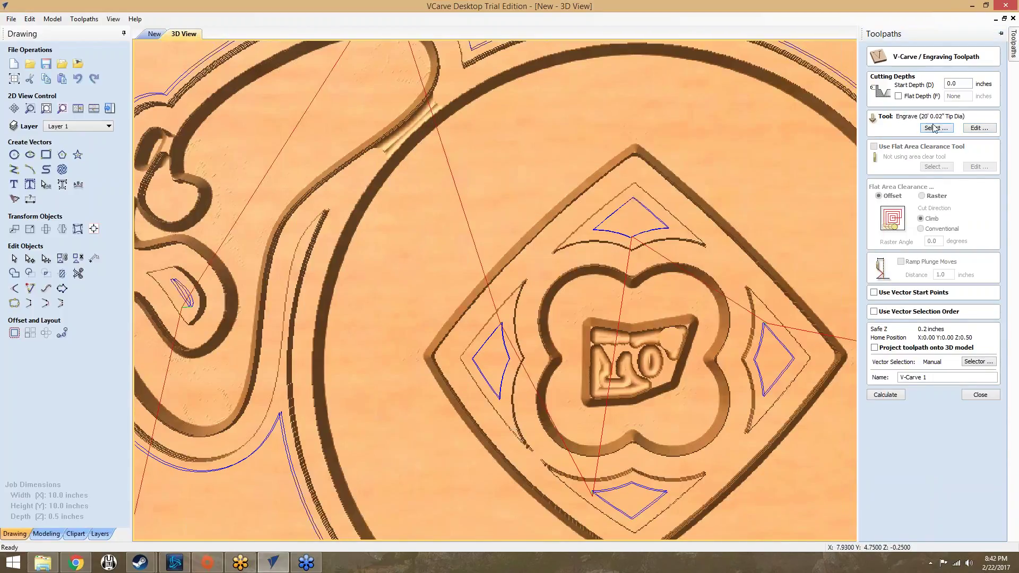
Cancel the V-Carve calculation without a depth limit, enable a 0.2 inch flat depth, and calculate the toolpath.
click(886, 395)
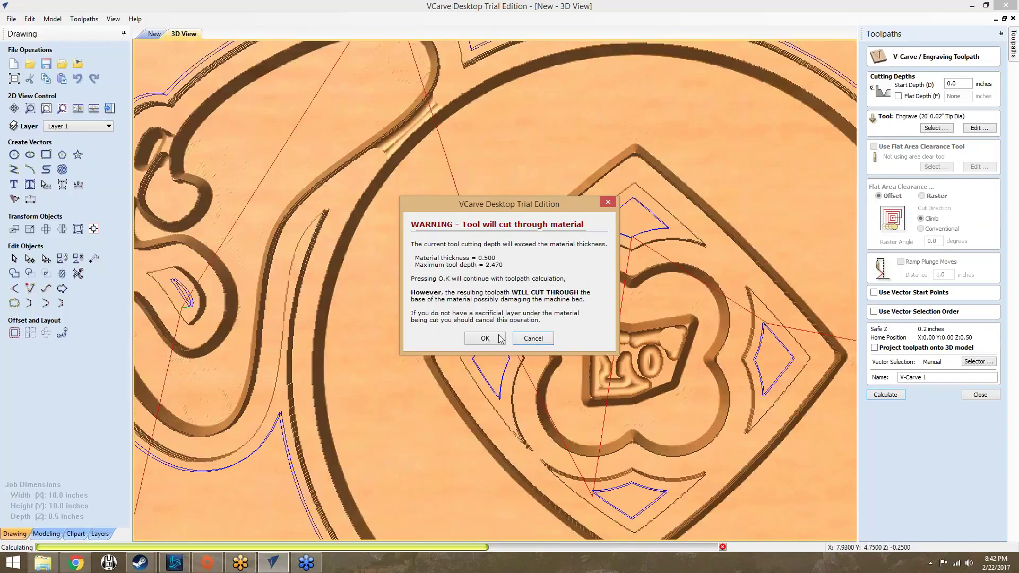
click(533, 339)
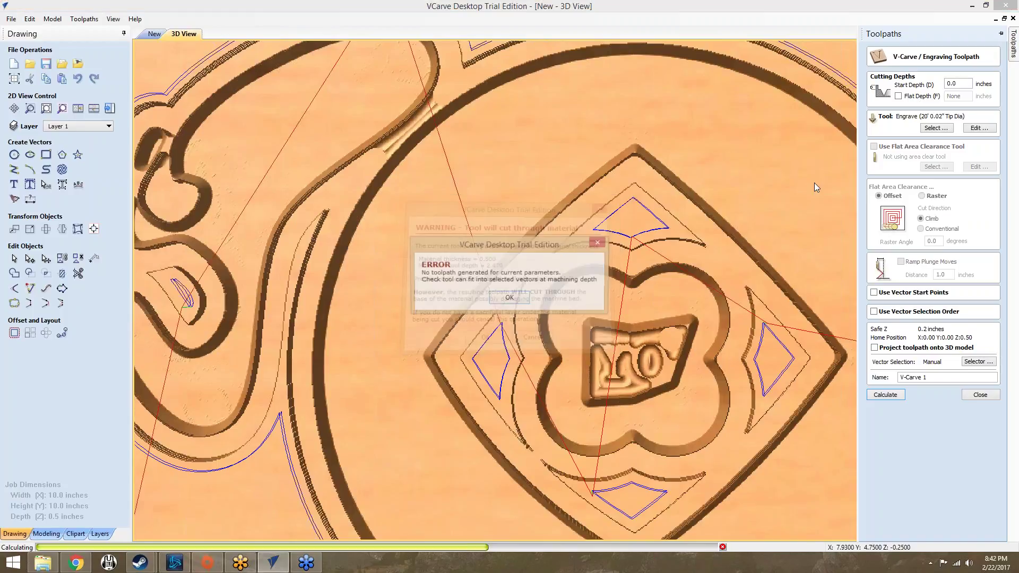
click(531, 308)
click(899, 96)
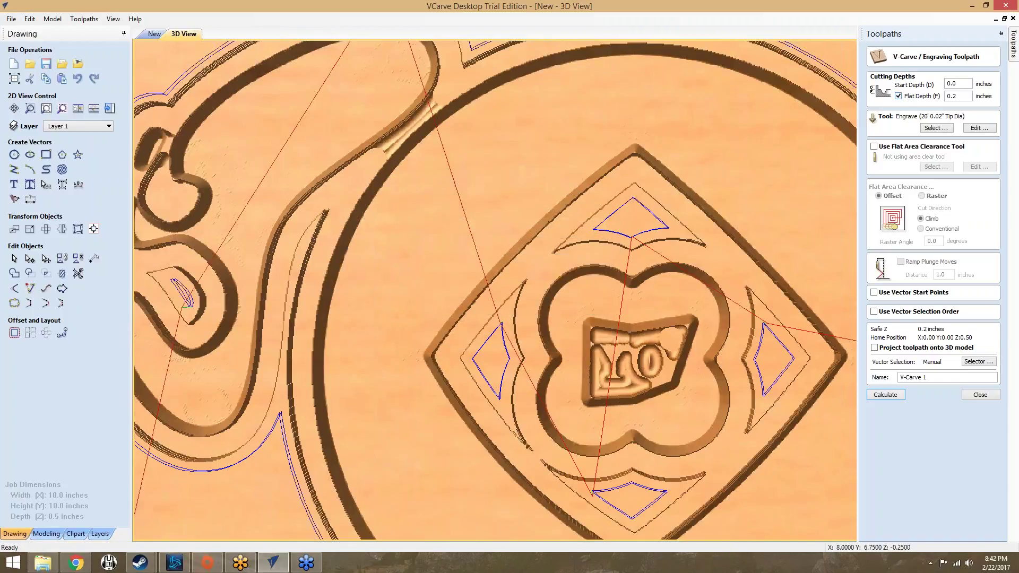
click(884, 394)
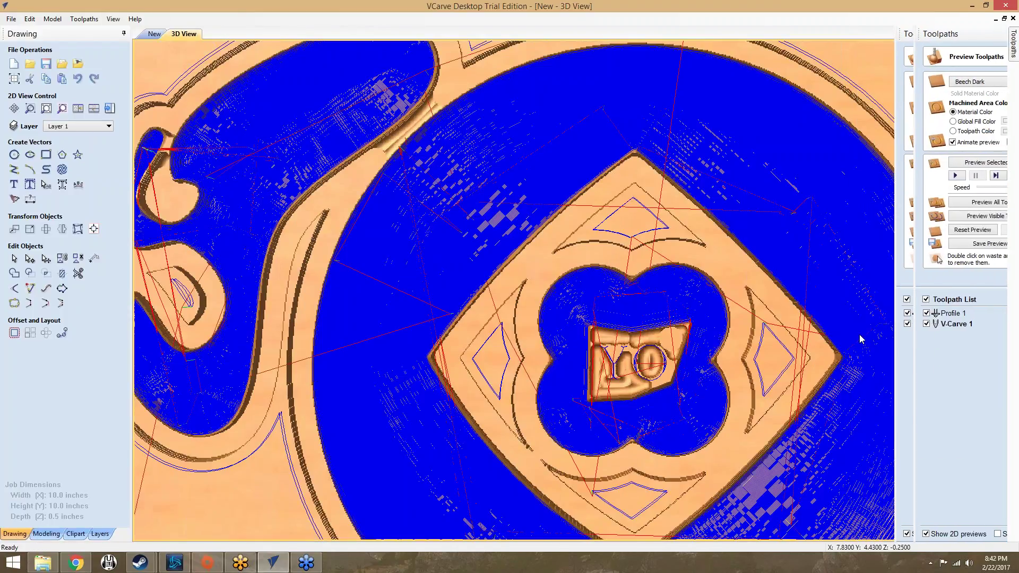
Delete the Profile 1 toolpath, keeping only V-Carve 1 in the toolpath list.
mouse_move(1014, 45)
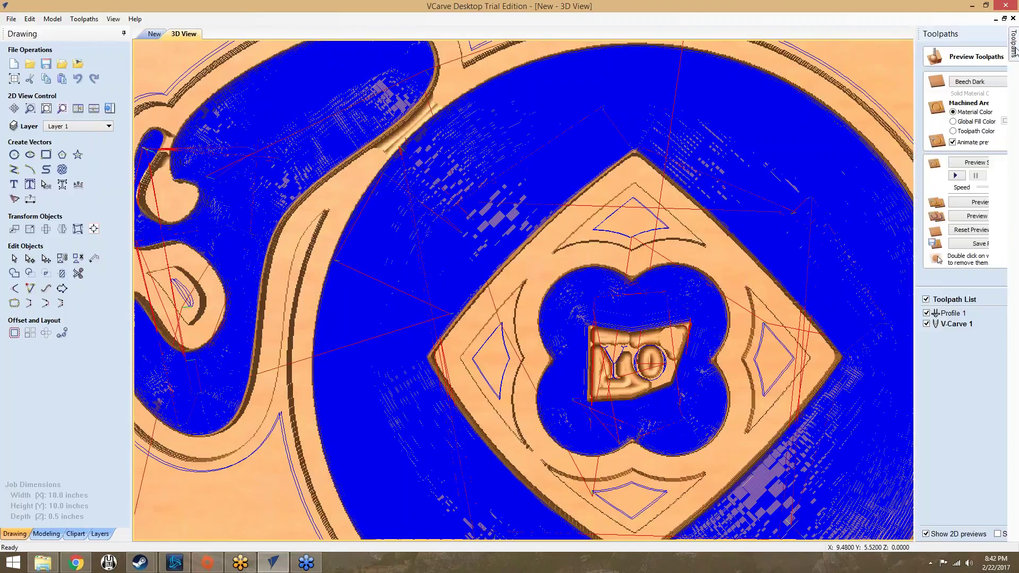
right_click(885, 316)
mouse_move(912, 402)
click(822, 401)
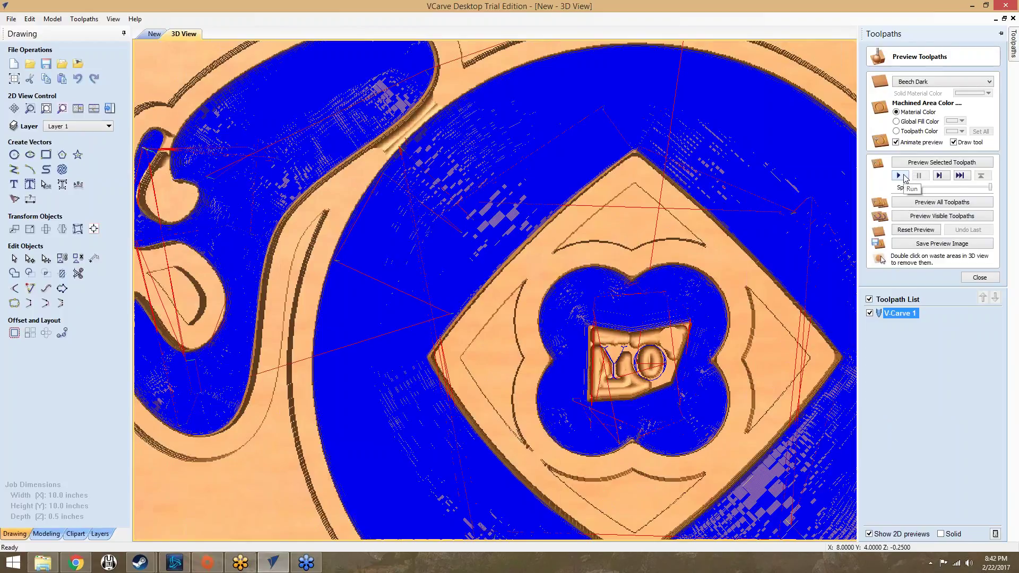
Preview V-Carve 1, and reset the preview to simulate the toolpath again on the blank Beech Dark block.
click(899, 176)
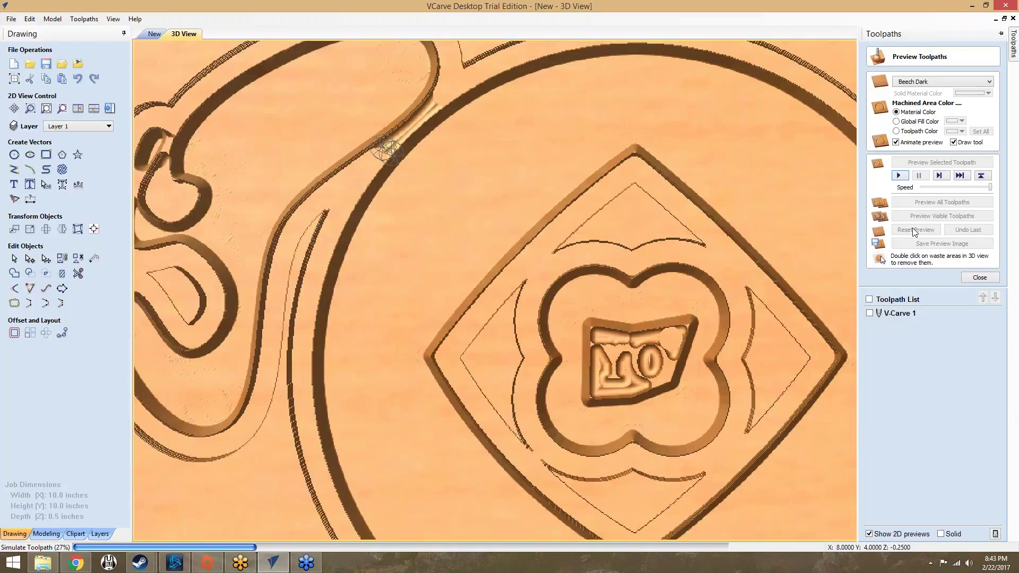
click(904, 178)
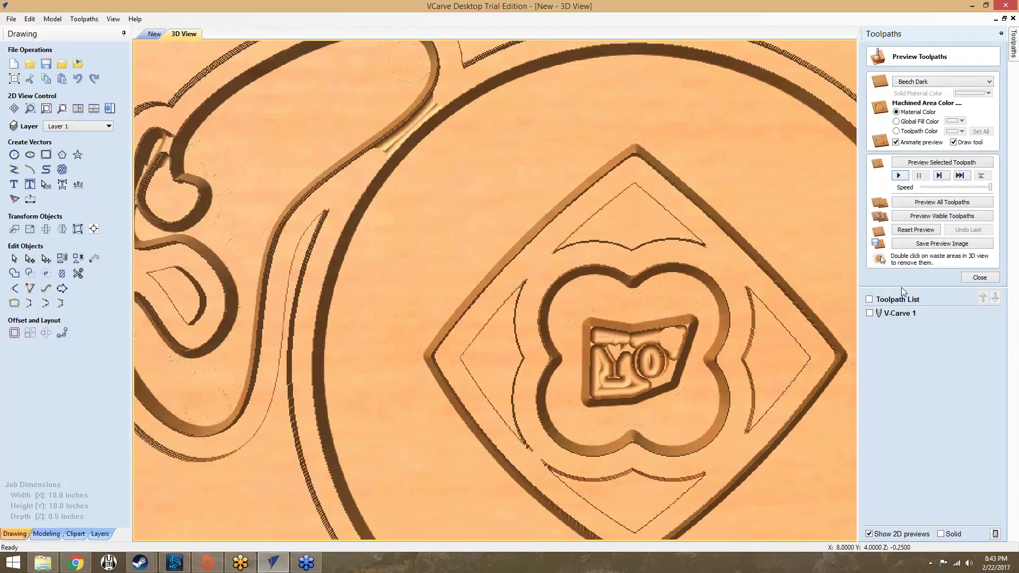
click(919, 232)
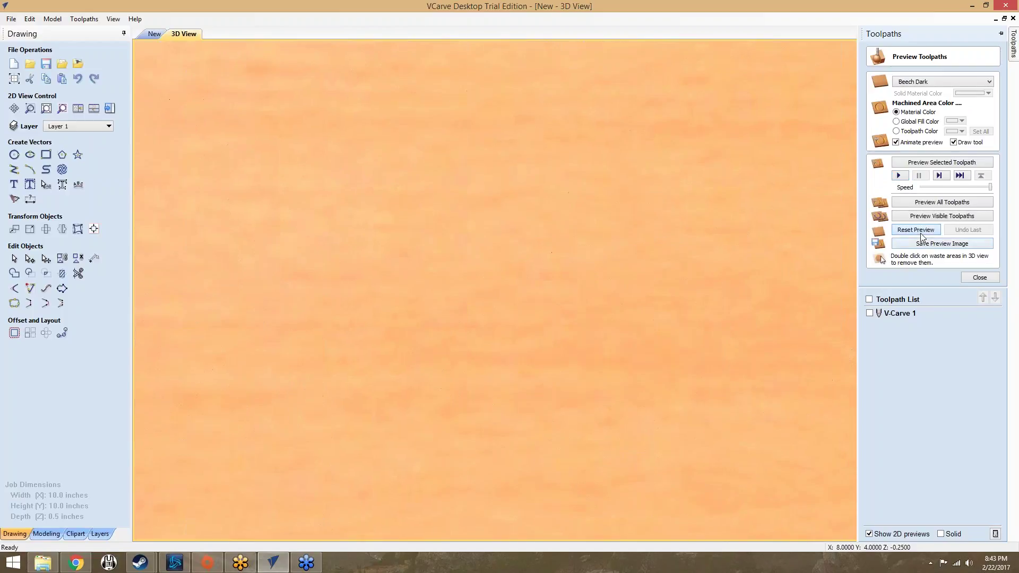
click(899, 176)
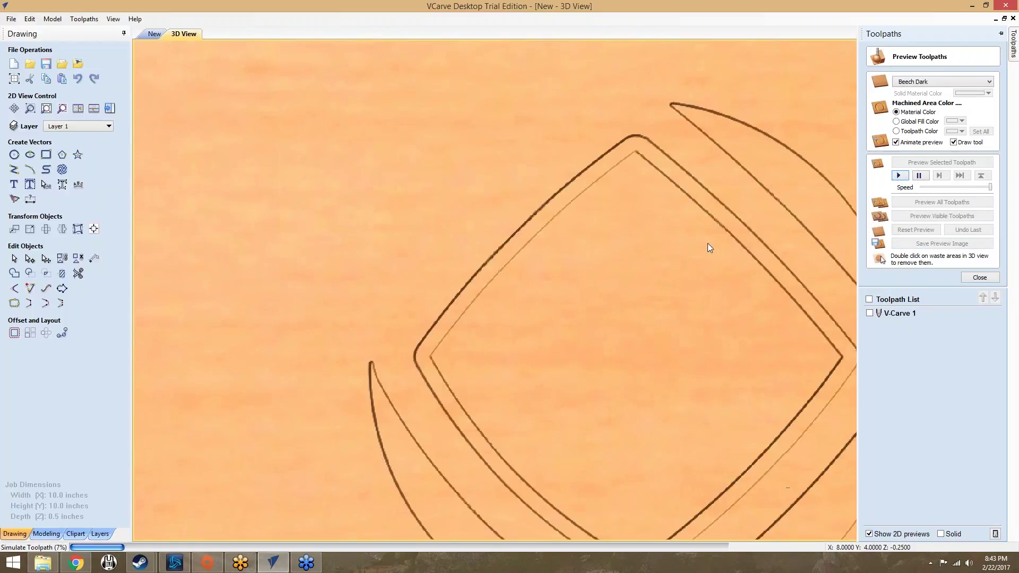
scroll(693, 246, down, 1)
scroll(693, 246, down, 3)
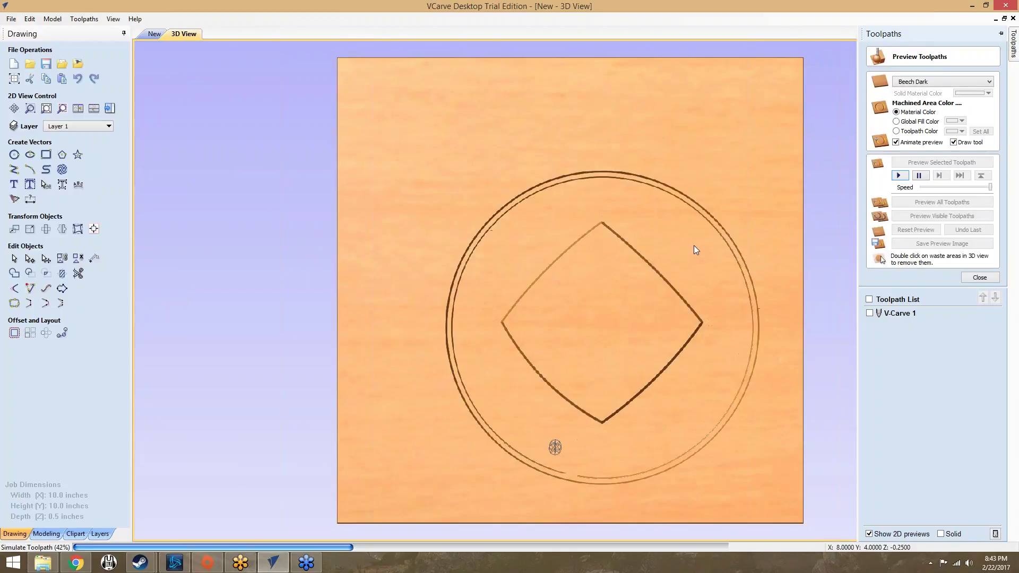
scroll(695, 250, down, 3)
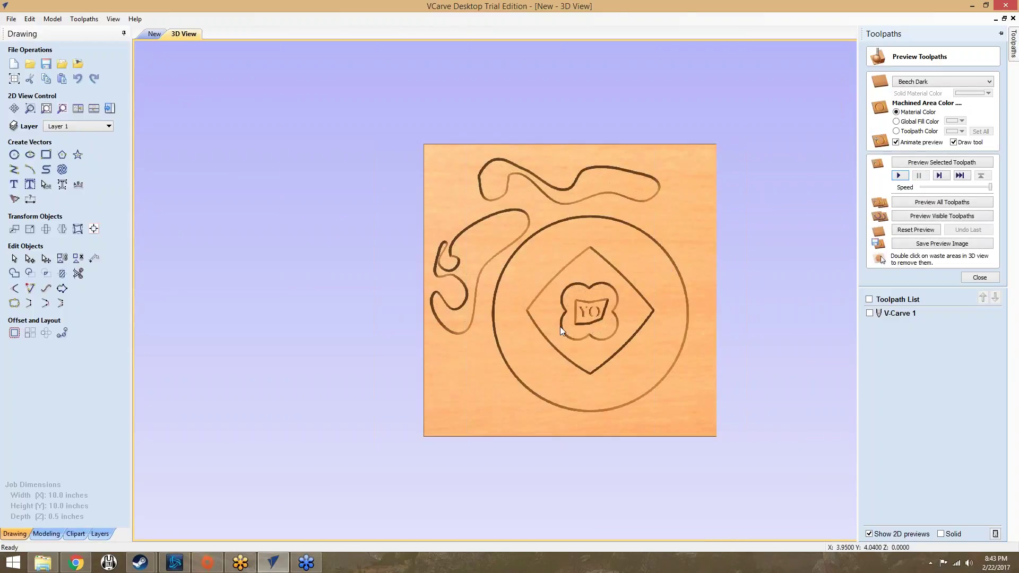
Examine the carved YO lettering and surrounding shapes in the 3D preview, and compare them with the vectors in the 2D view.
scroll(560, 327, up, 5)
scroll(626, 363, up, 3)
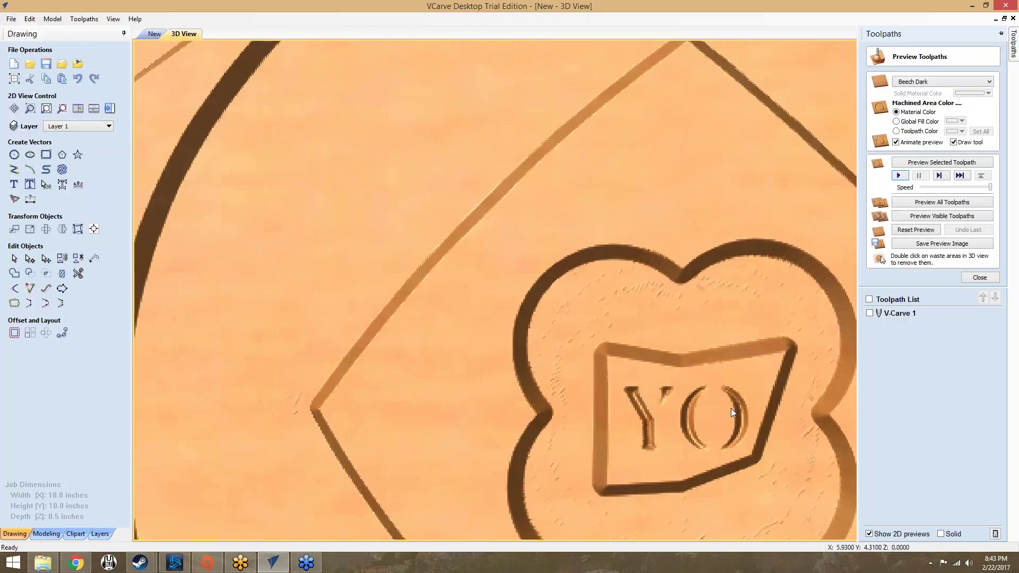
scroll(730, 408, down, 6)
scroll(663, 366, down, 4)
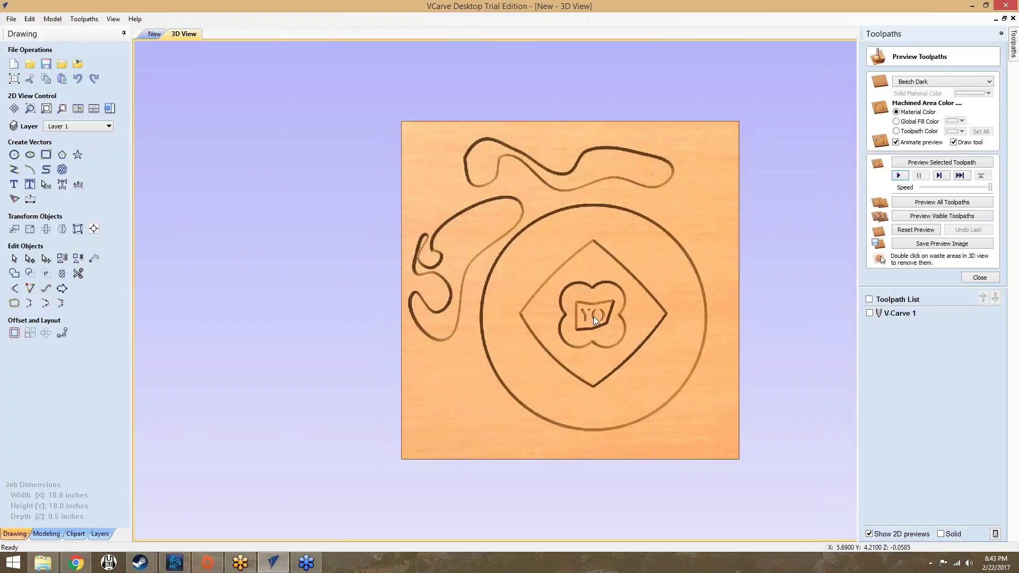
scroll(594, 317, up, 2)
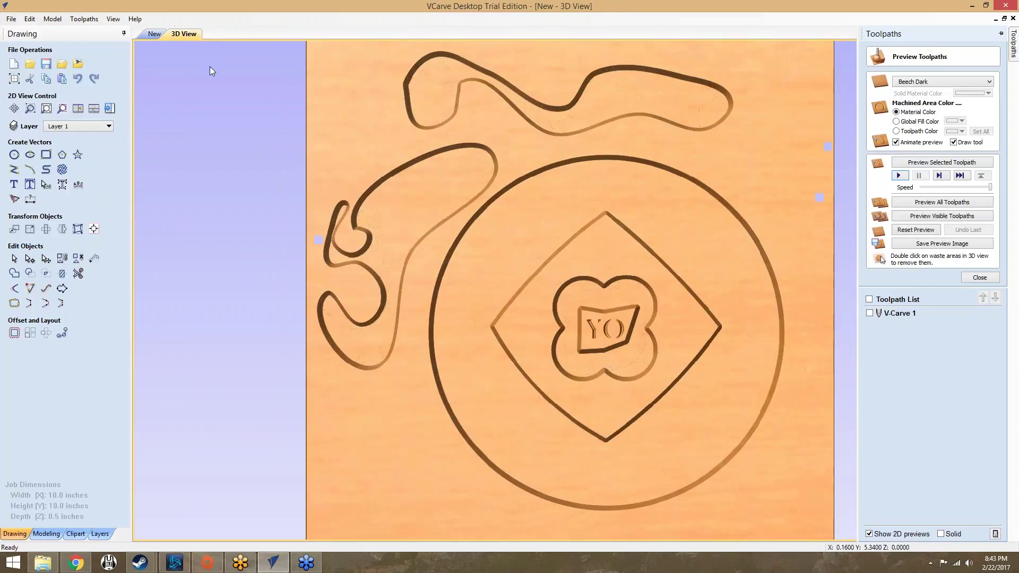
click(154, 33)
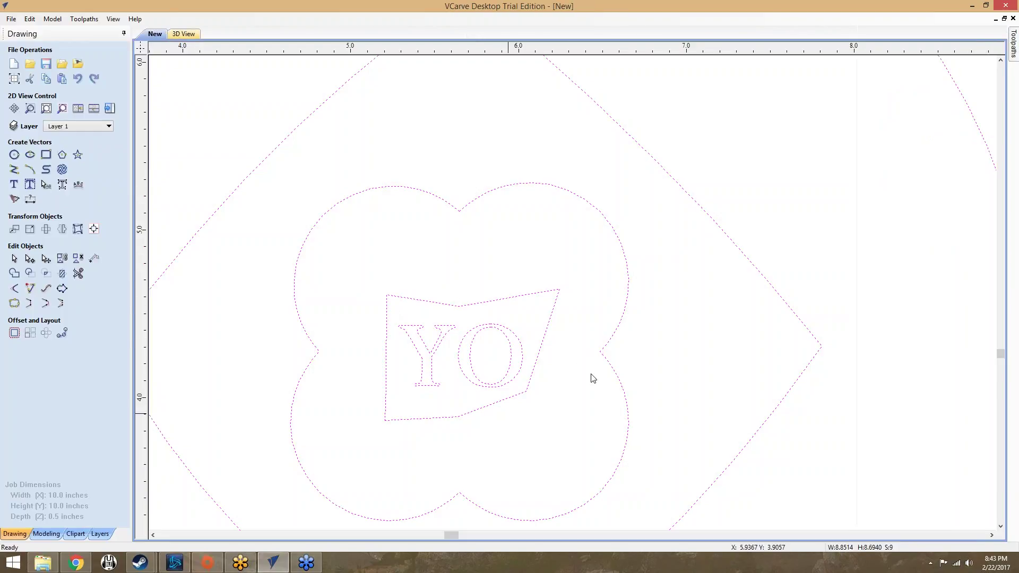
scroll(526, 287, down, 5)
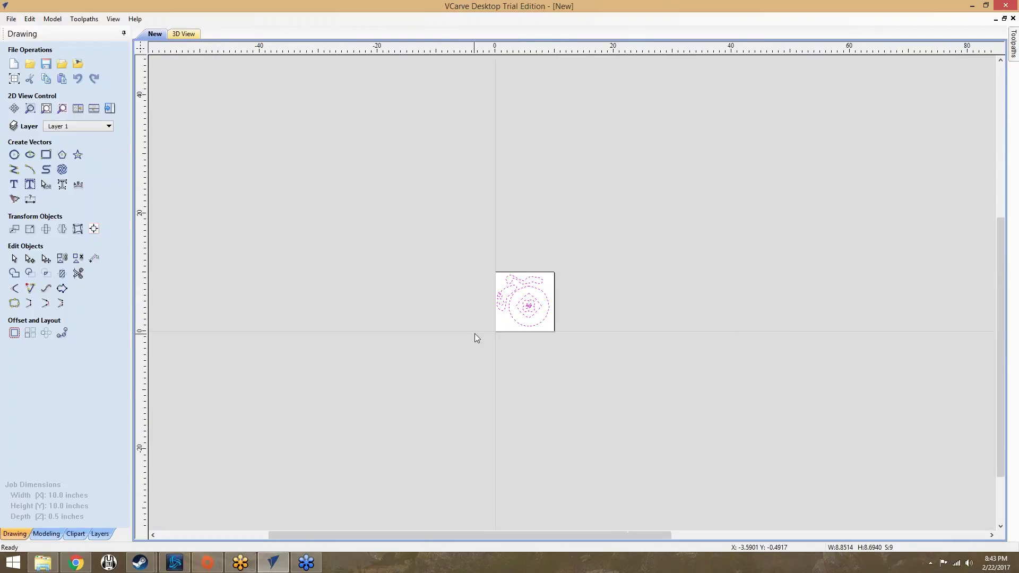
scroll(659, 278, up, 5)
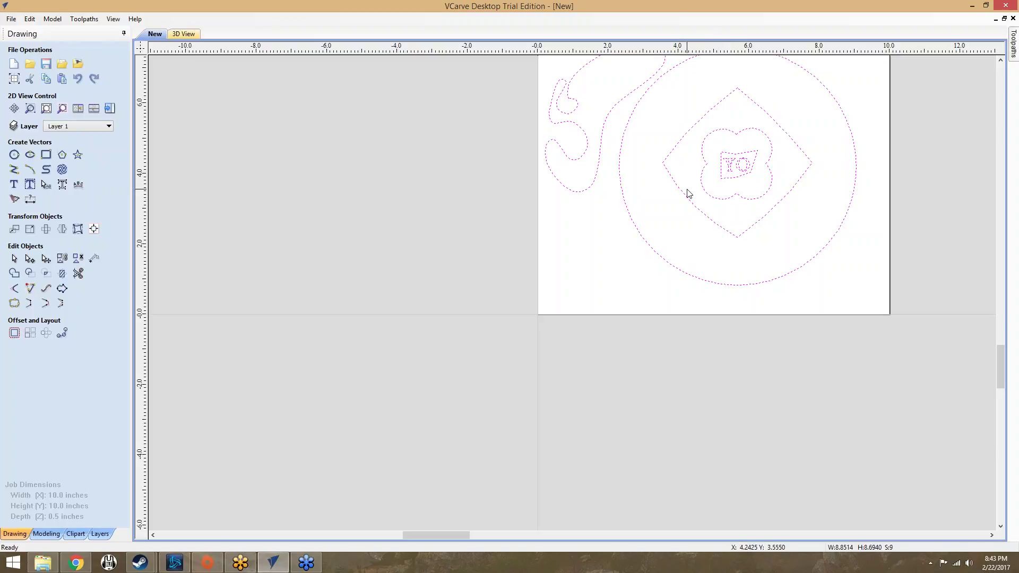
scroll(701, 181, up, 2)
scroll(798, 106, down, 5)
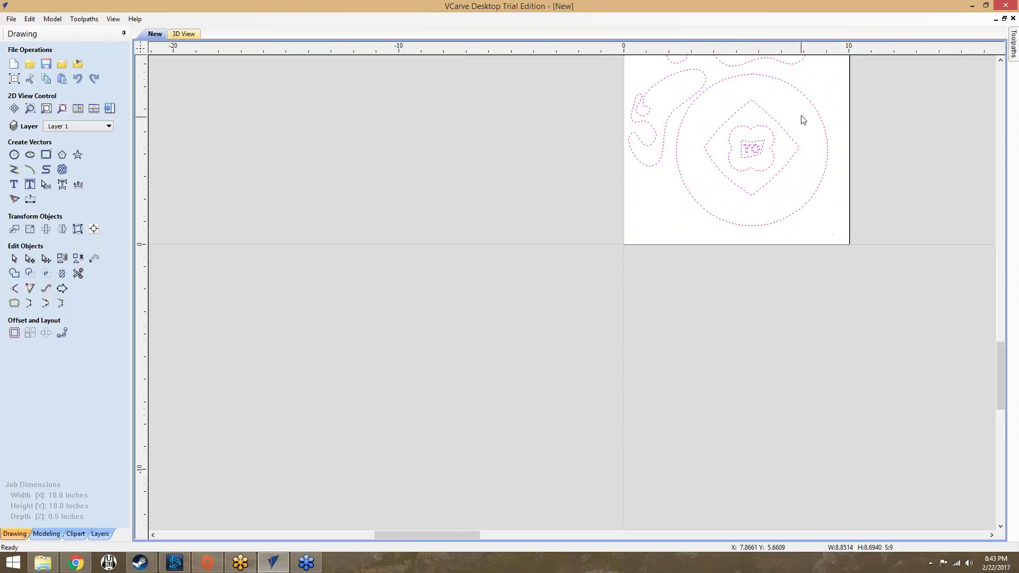
scroll(790, 128, up, 4)
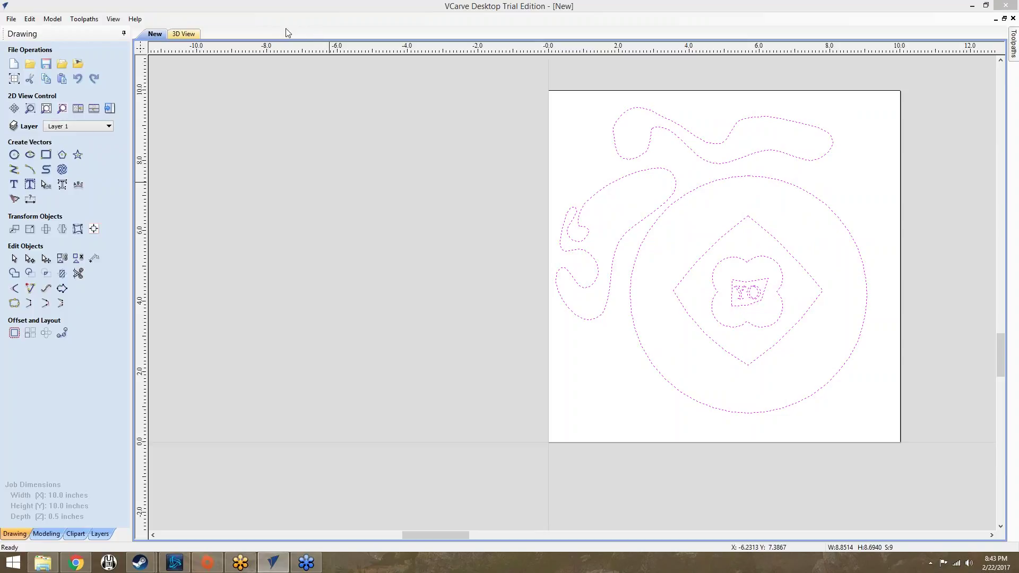
click(184, 34)
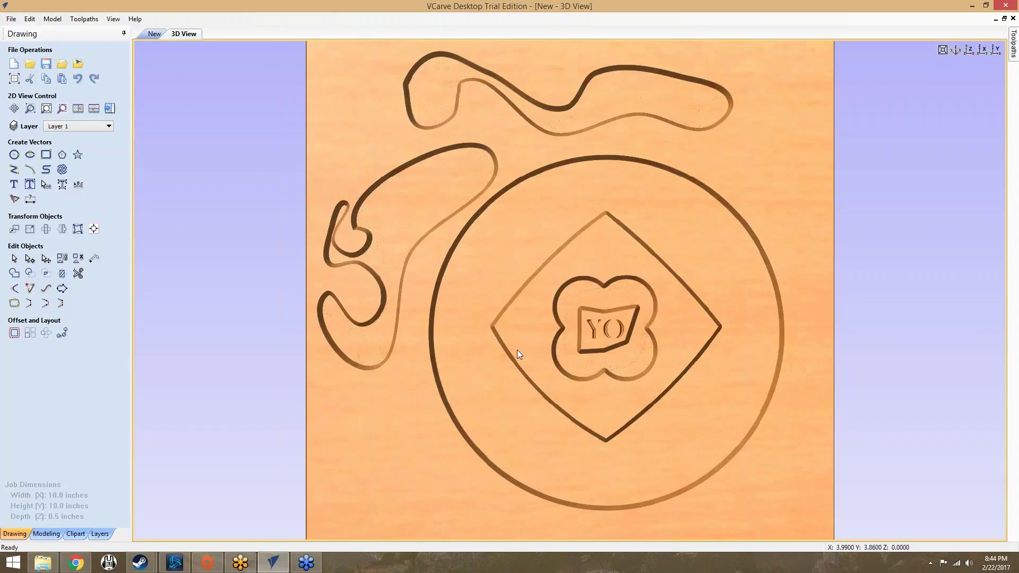
click(155, 33)
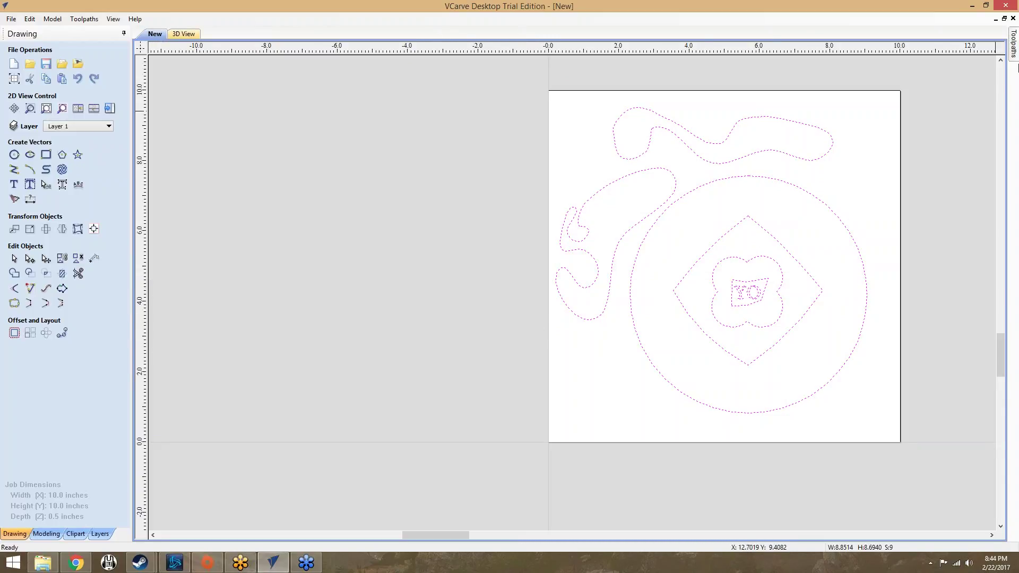
Reopen the V-Carve 1 toolpath for editing, recalculate it with its current settings, and inspect the carved block from several angles.
mouse_move(1014, 53)
click(880, 317)
right_click(880, 316)
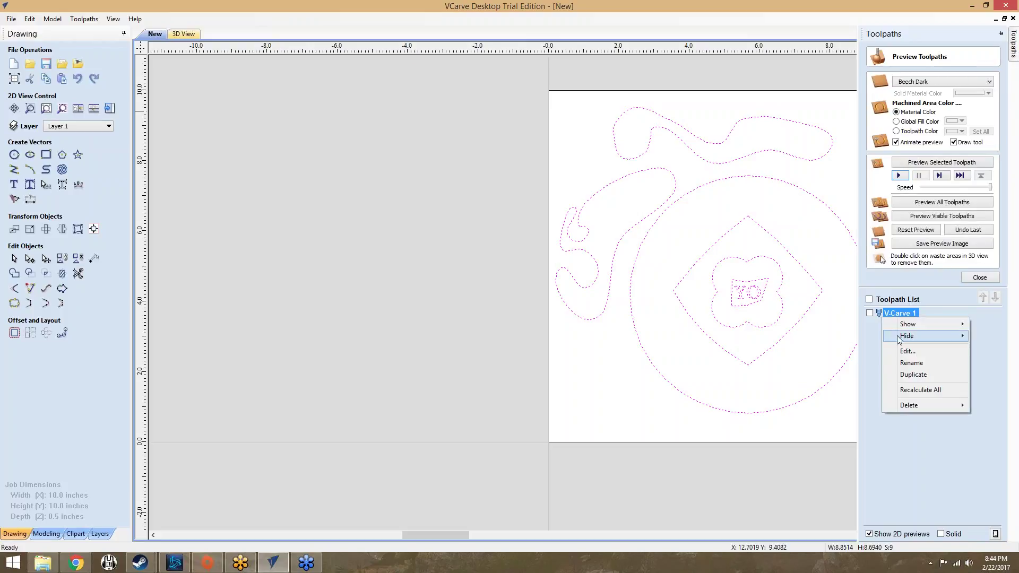
click(907, 351)
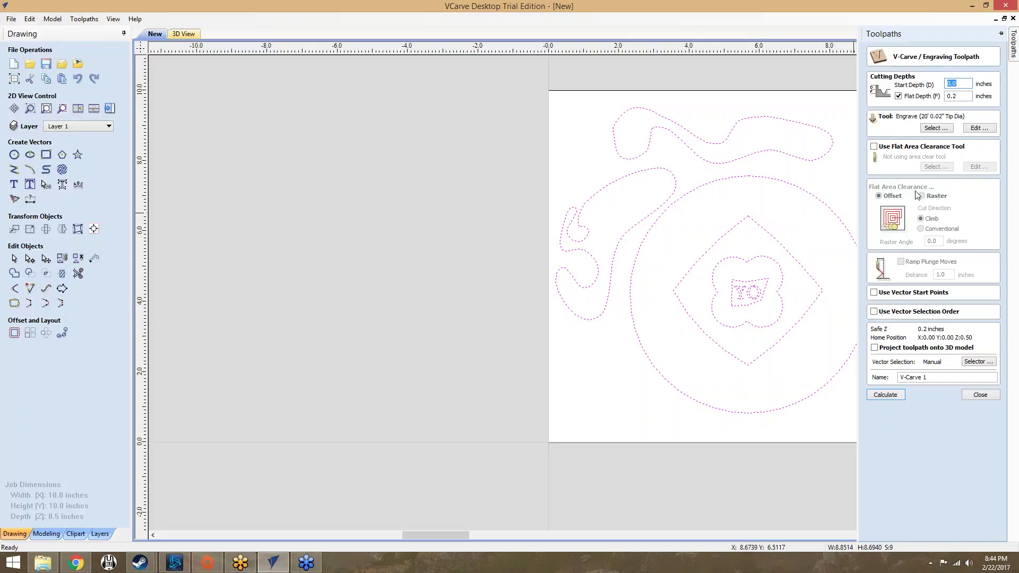
click(885, 394)
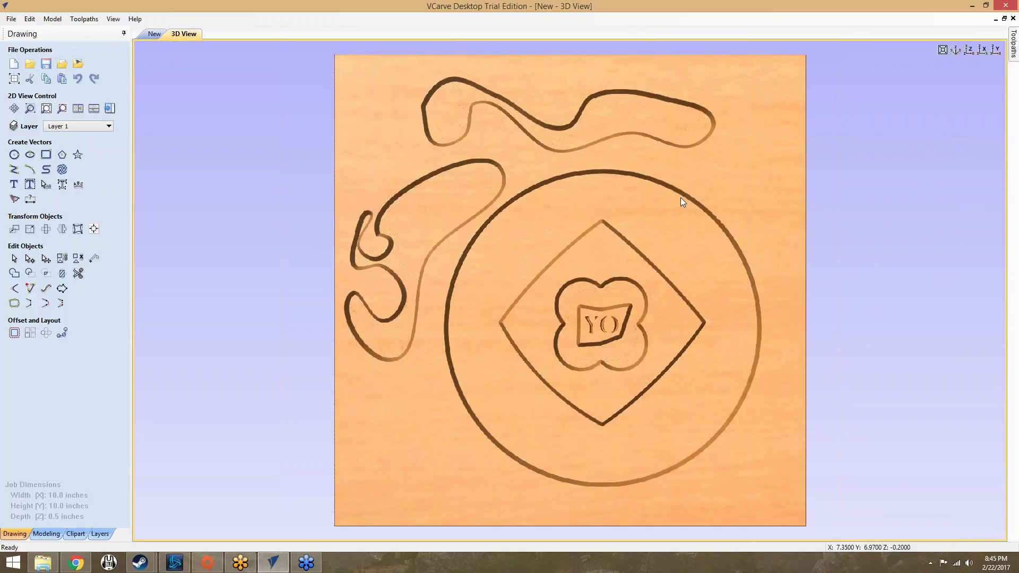
drag(721, 197, 657, 190)
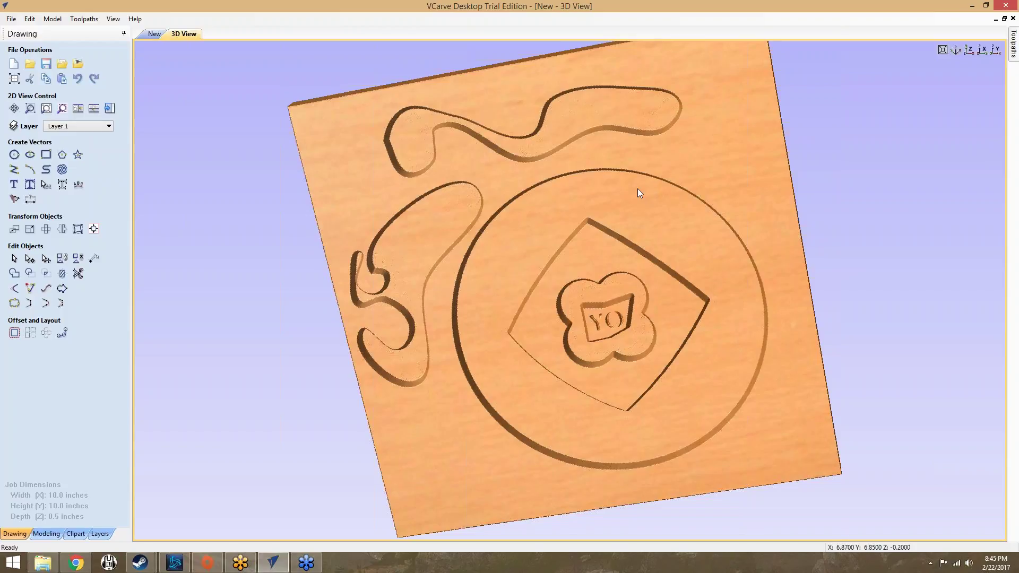
drag(645, 153, 670, 250)
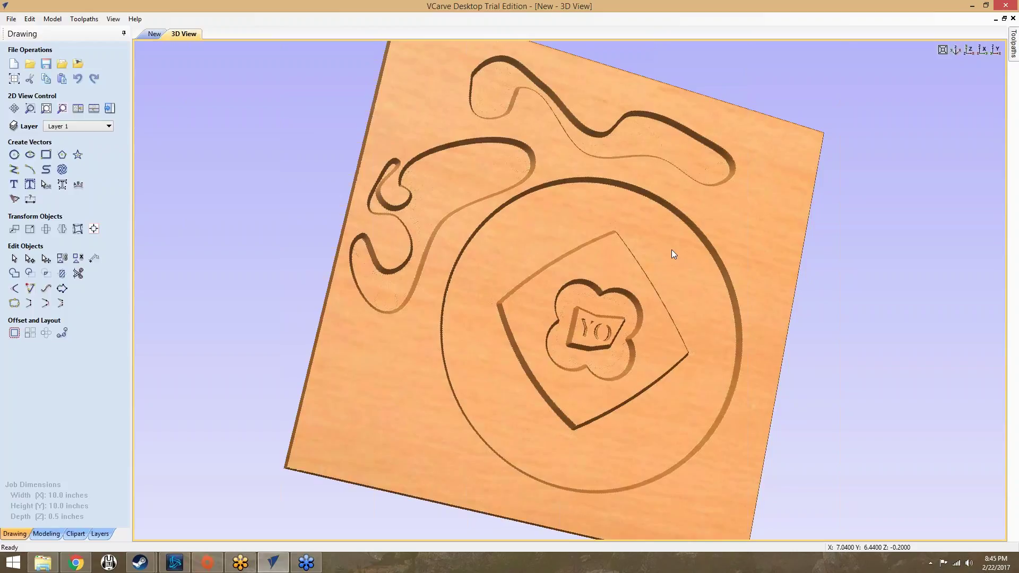
click(11, 18)
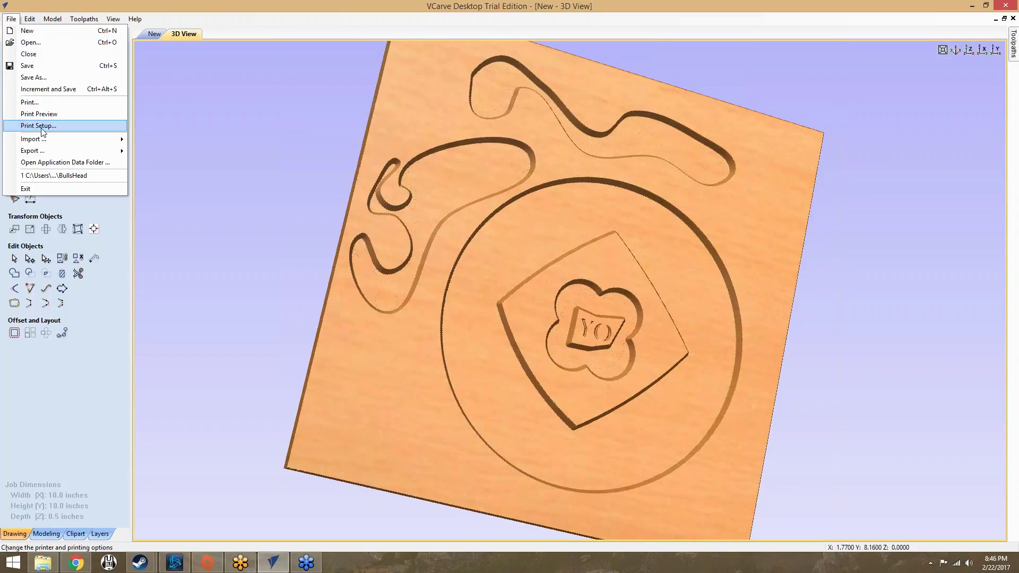
mouse_move(41, 154)
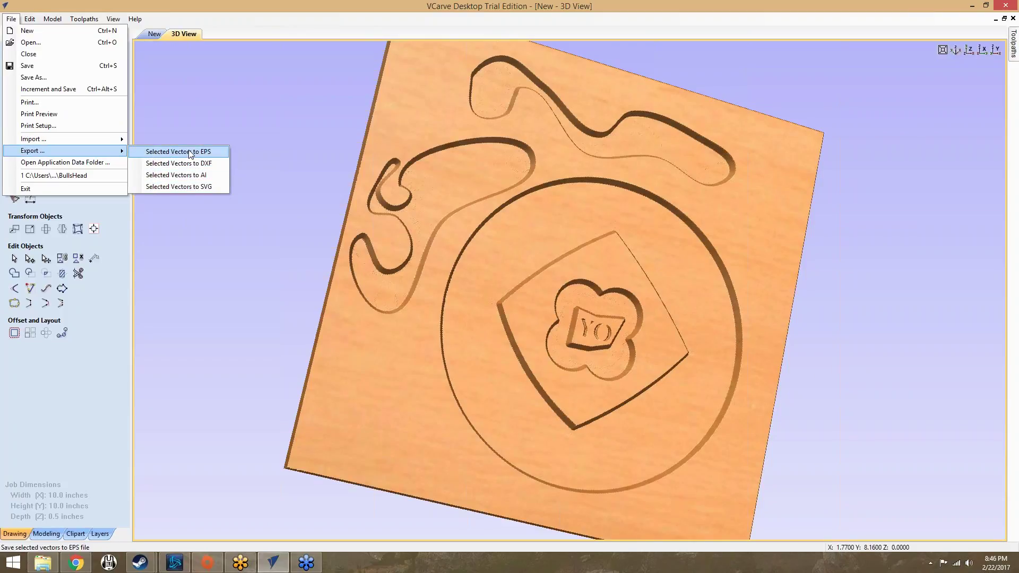
mouse_move(81, 20)
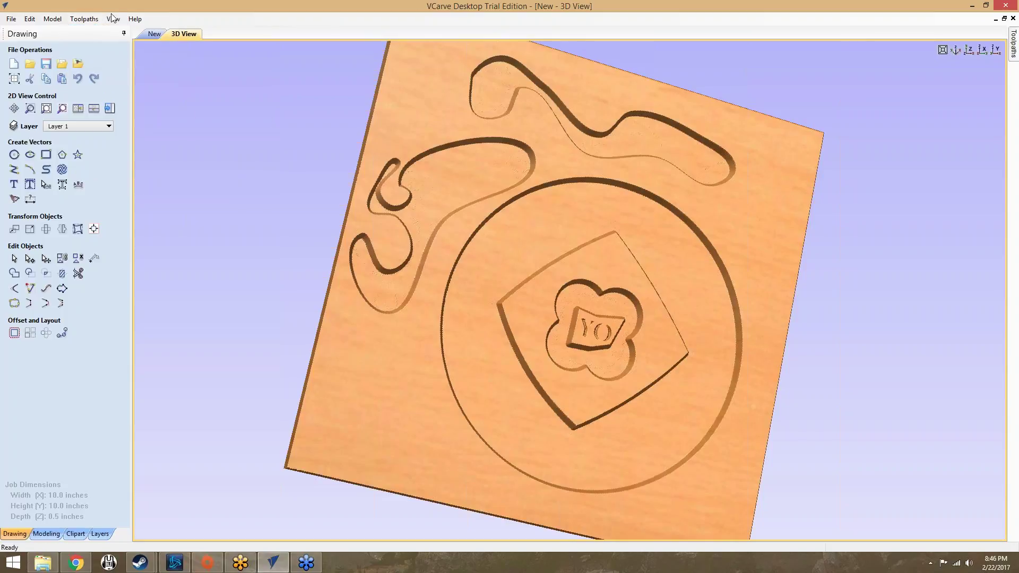
Set up toolpath saving with the ShopBot (inch)(*.sbp) post processor, making V-Carve 1 visible and outputting all visible toolpaths to one file.
mouse_move(1016, 66)
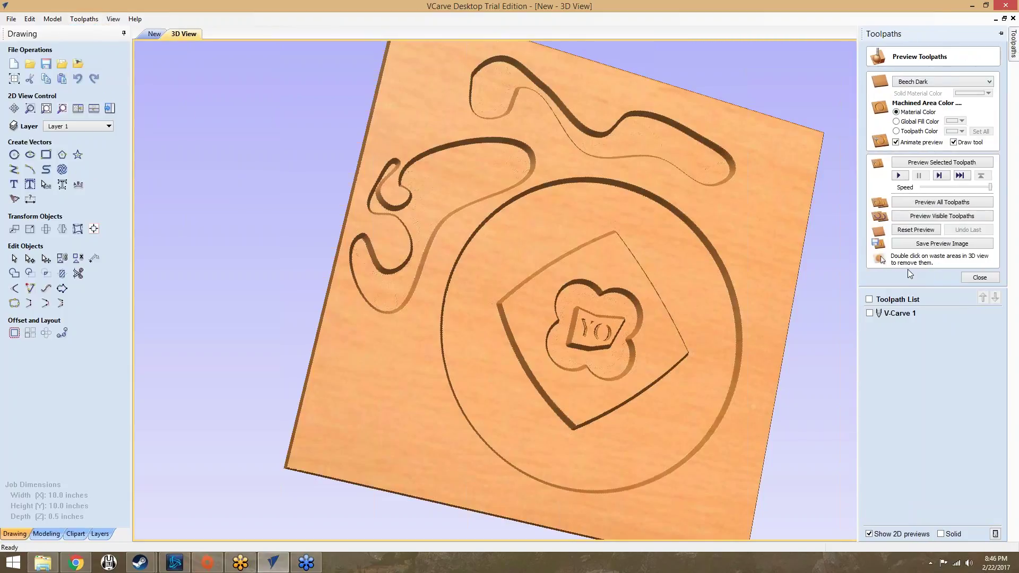
click(980, 277)
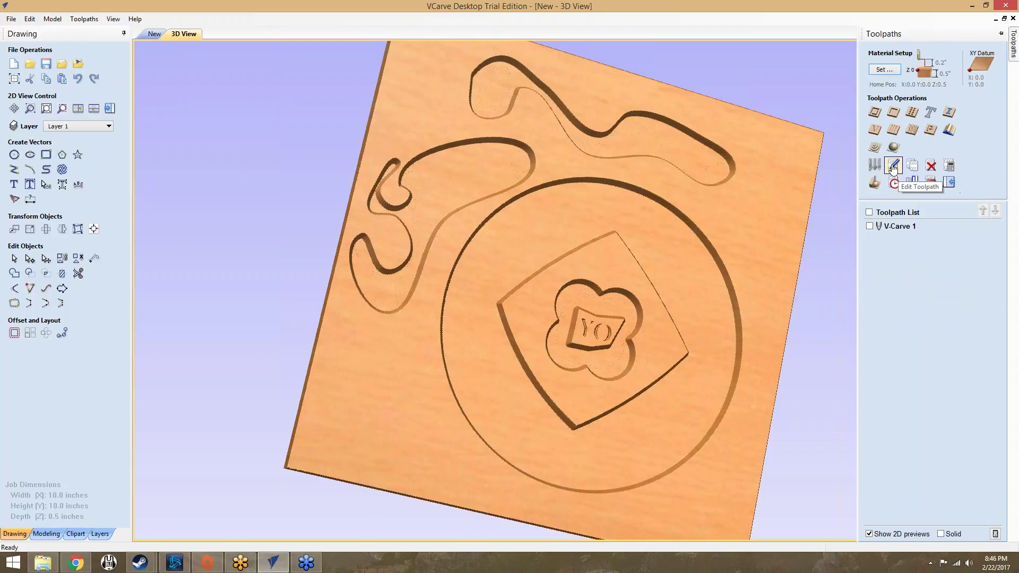
click(929, 183)
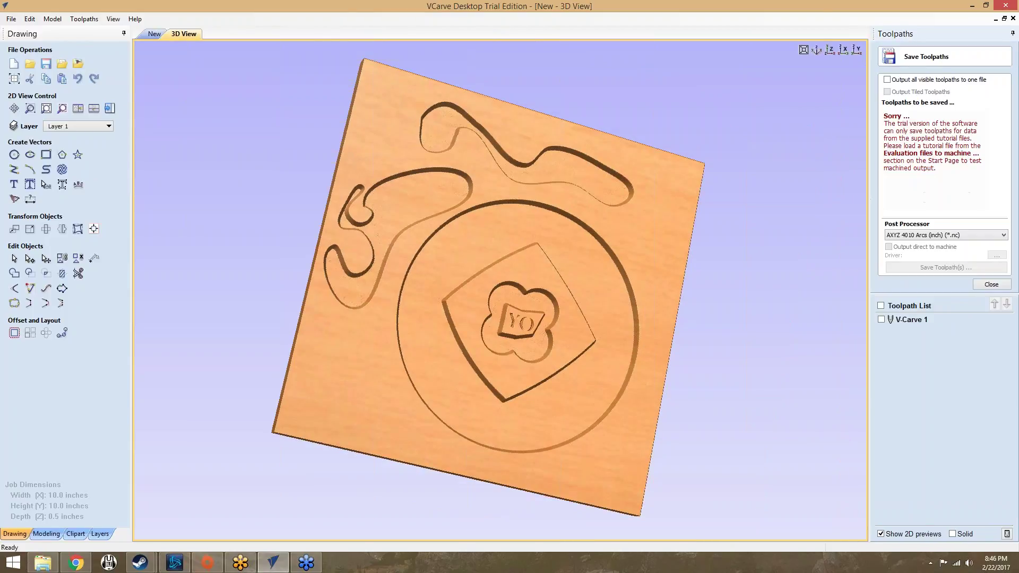
click(960, 235)
scroll(971, 272, down, 3)
scroll(970, 271, down, 9)
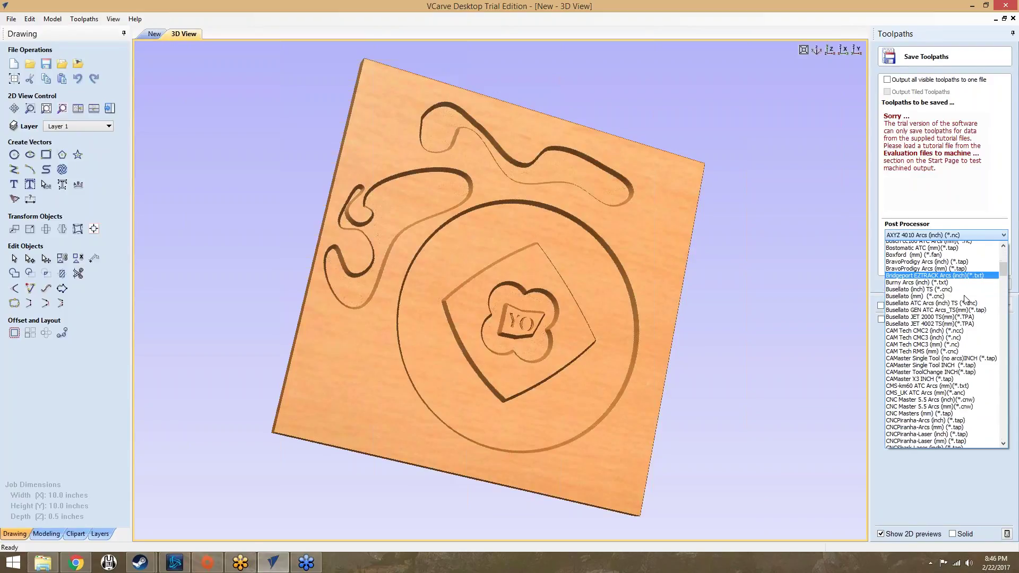
scroll(961, 311, down, 10)
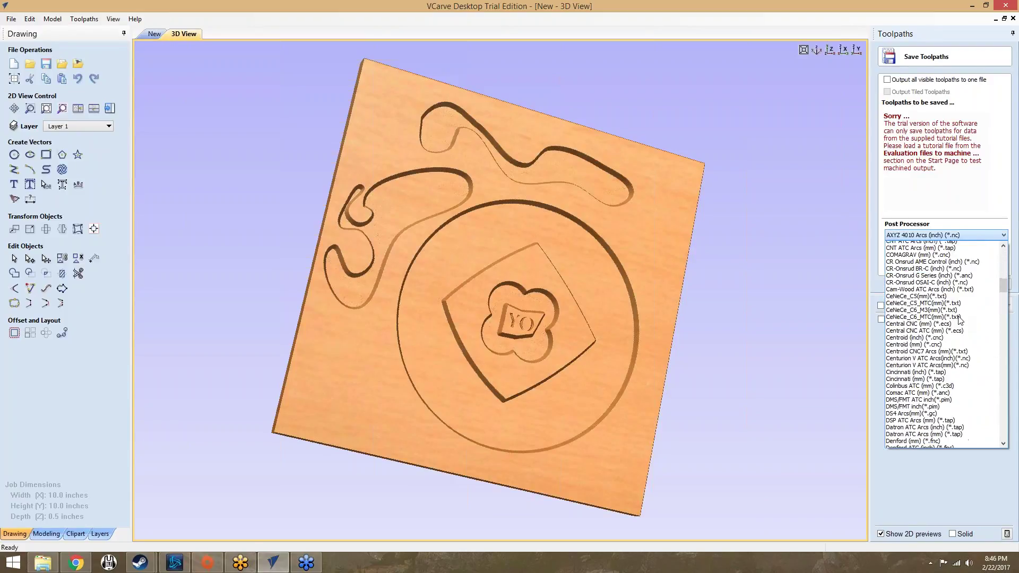
drag(1008, 312, 1011, 409)
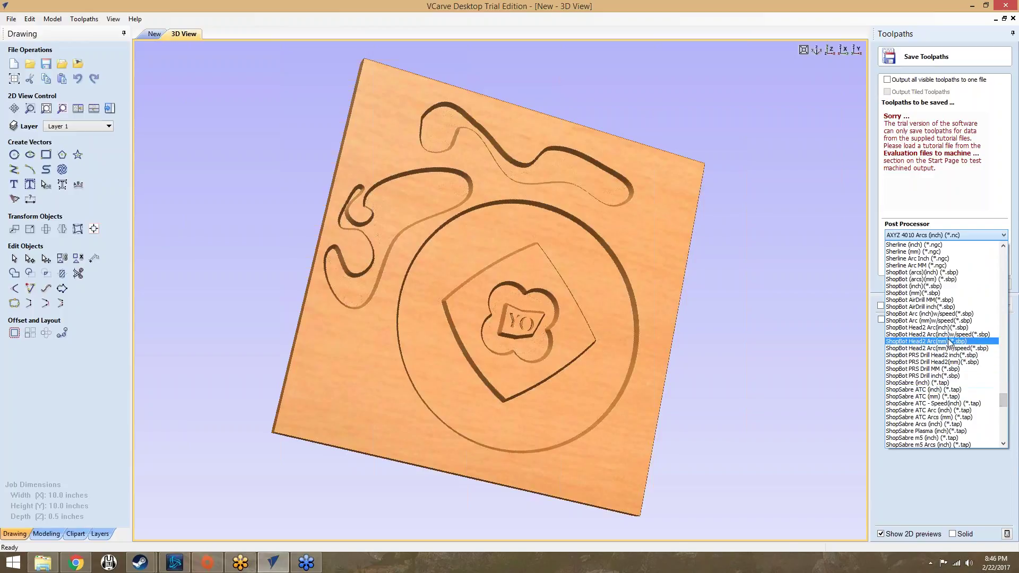
click(929, 286)
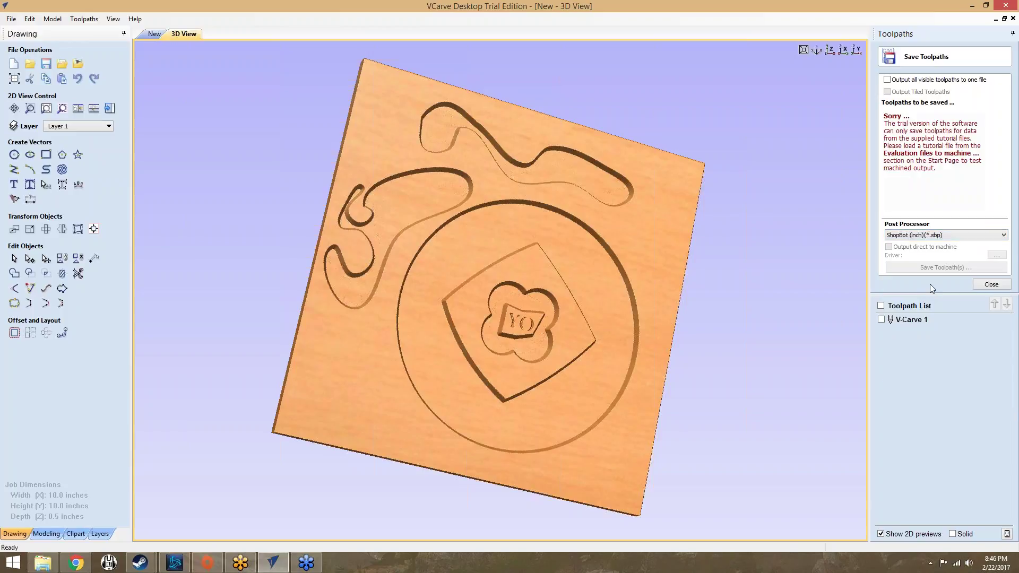
click(881, 319)
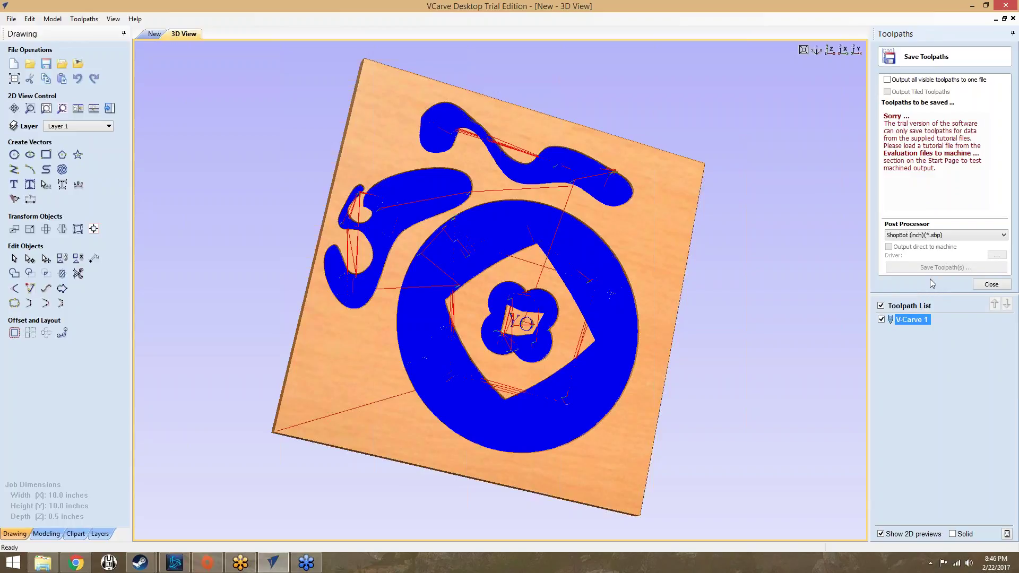
click(887, 79)
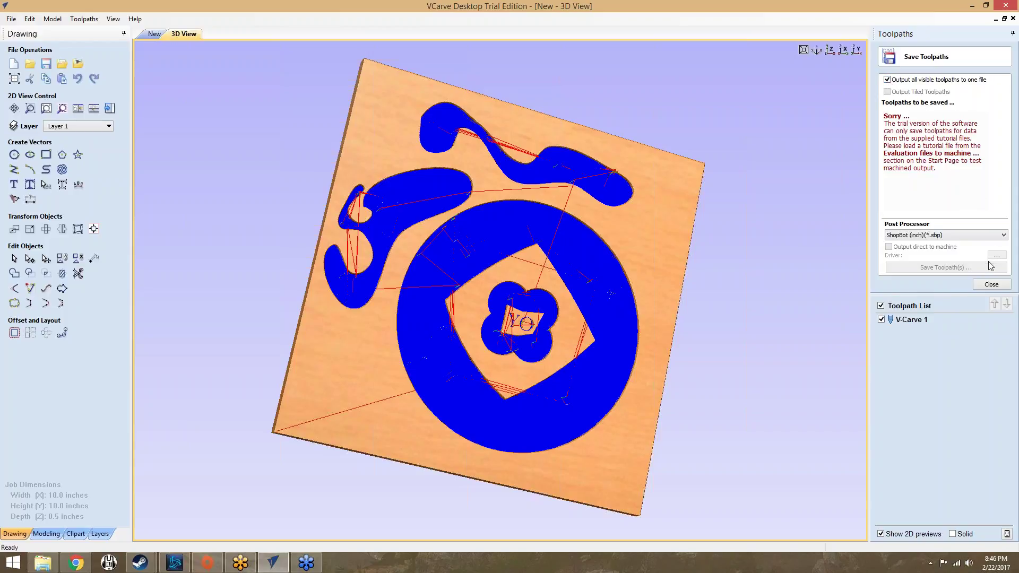